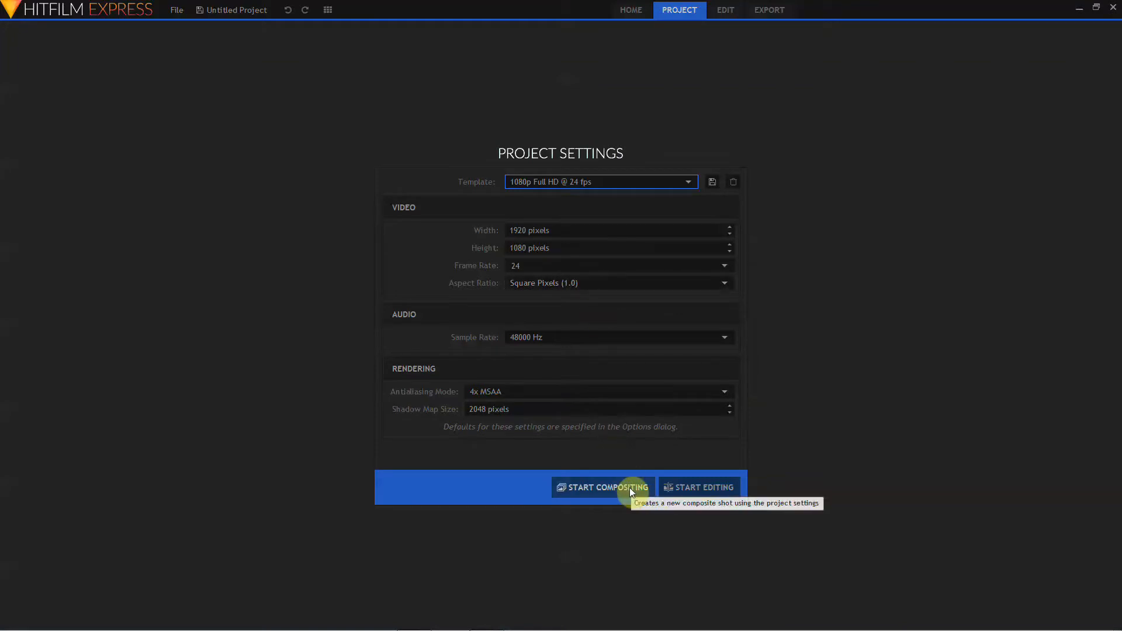
Start editing with the project settings and create a 500 x 500 composite shot named Texture Comp.
{"action": "left_click", "coordinate": [671, 486]}
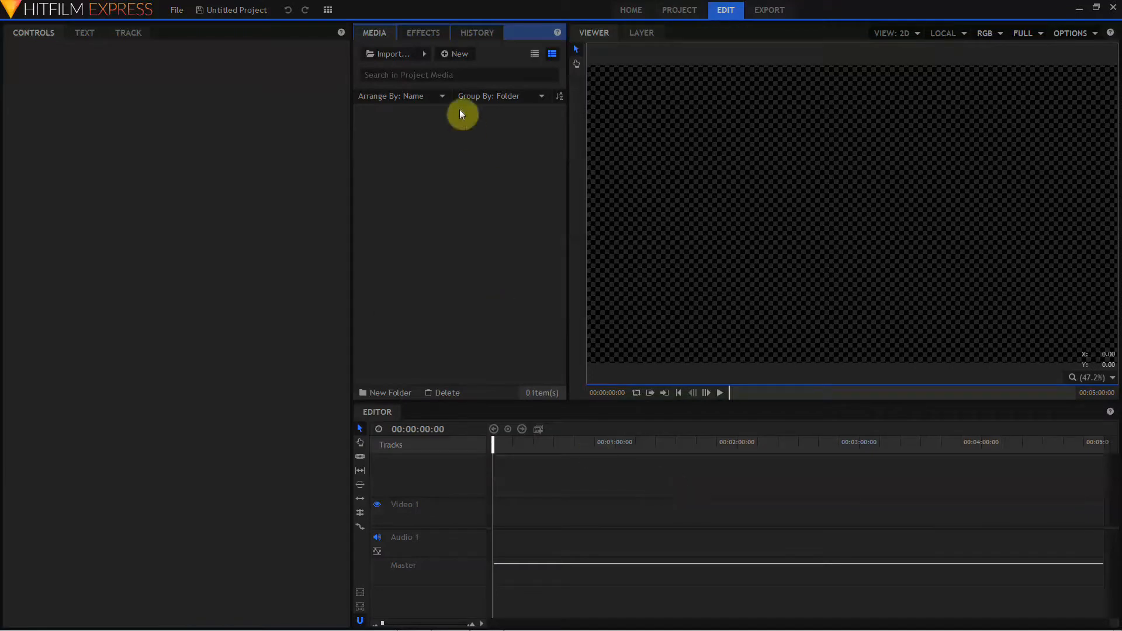
{"action": "left_click", "coordinate": [455, 54]}
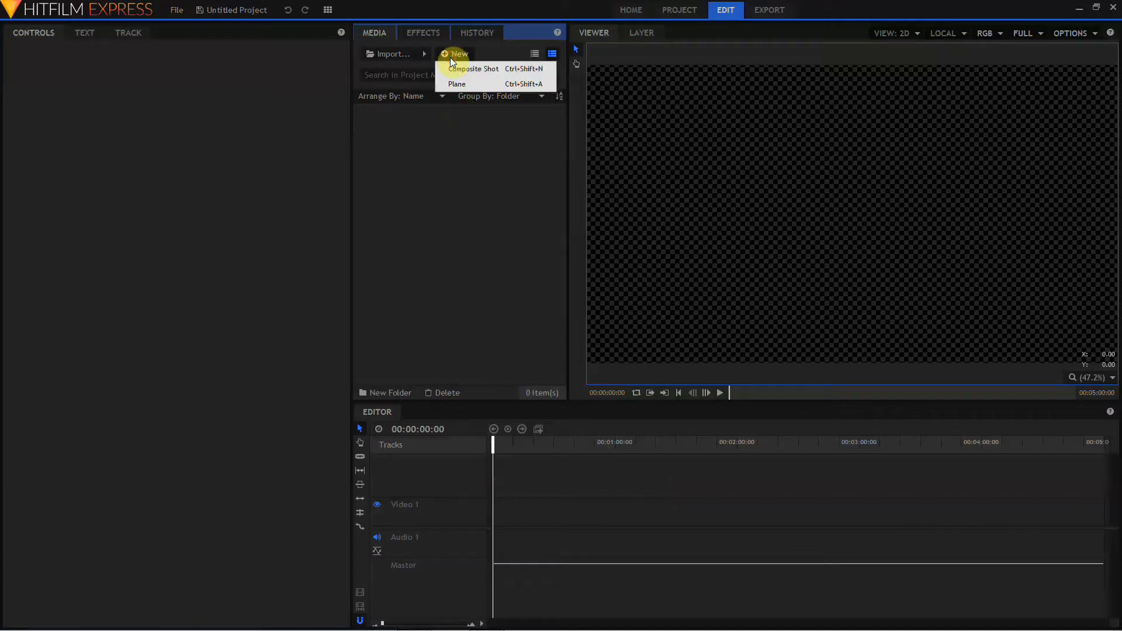
{"action": "left_click", "coordinate": [461, 69]}
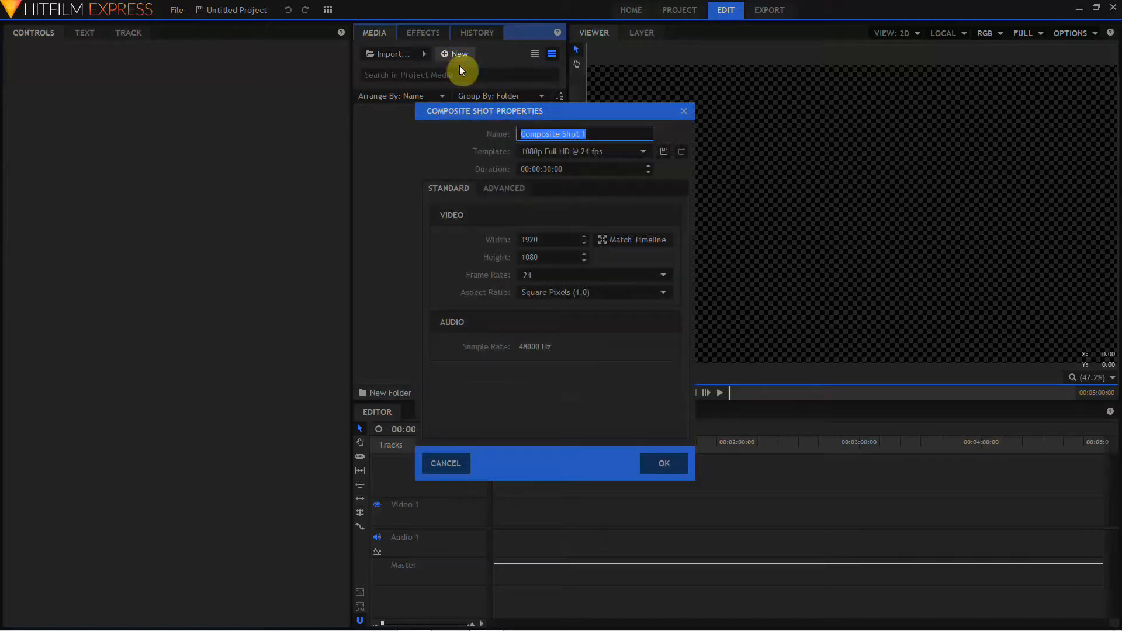
{"action": "double_click", "coordinate": [547, 238]}
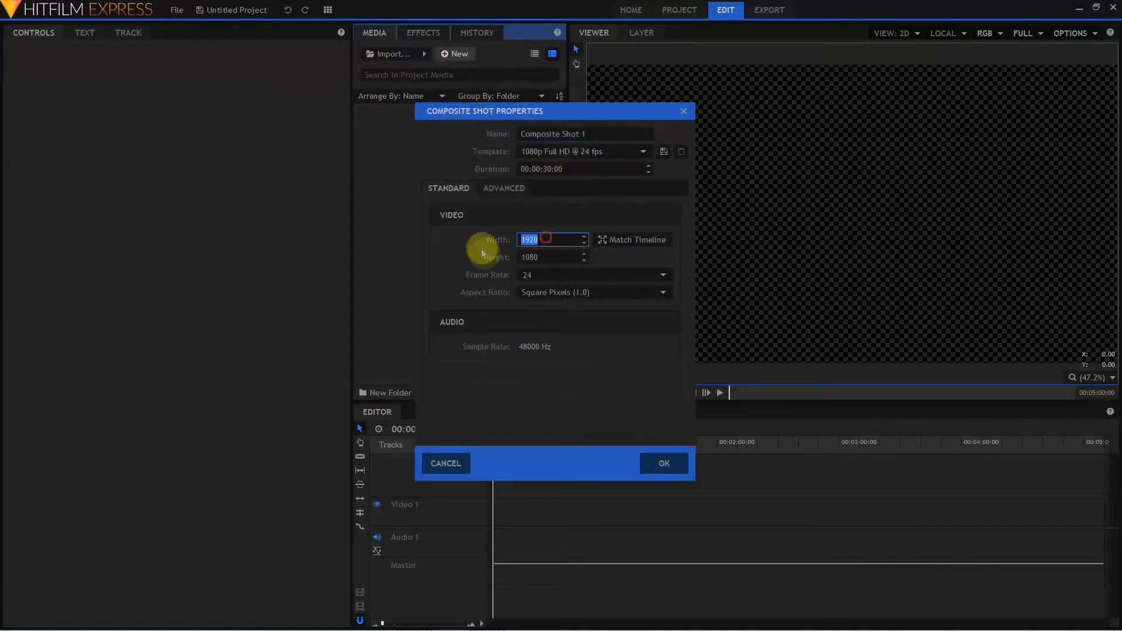
{"action": "type", "text": "500"}
{"action": "key", "text": "Tab"}
{"action": "type", "text": "500"}
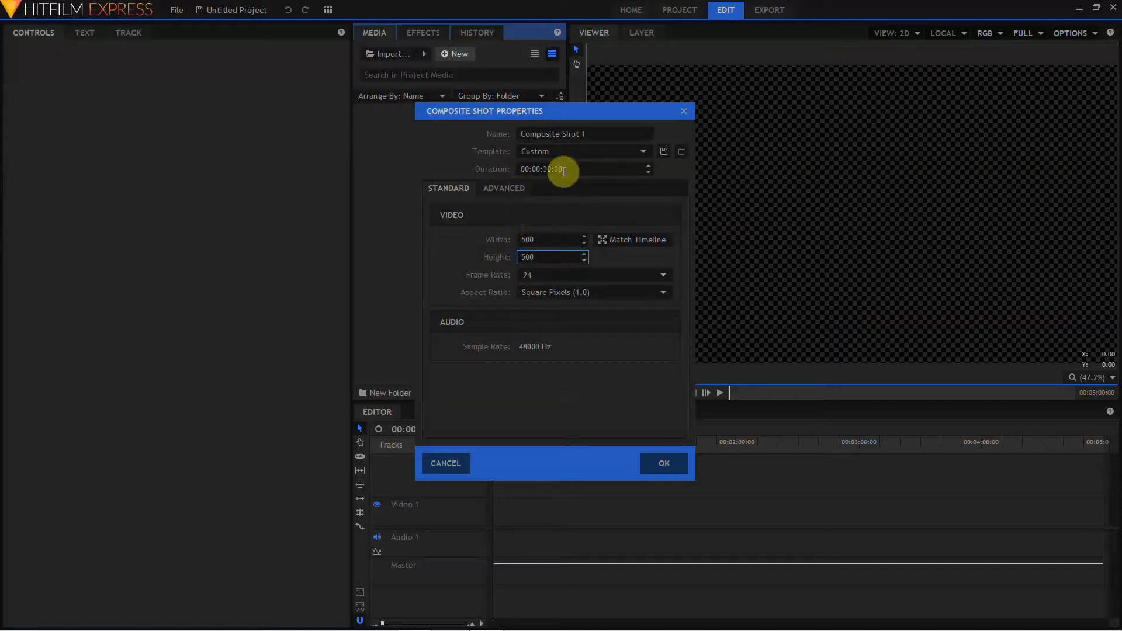
{"action": "left_click_drag", "start_coordinate": [588, 134], "coordinate": [475, 128]}
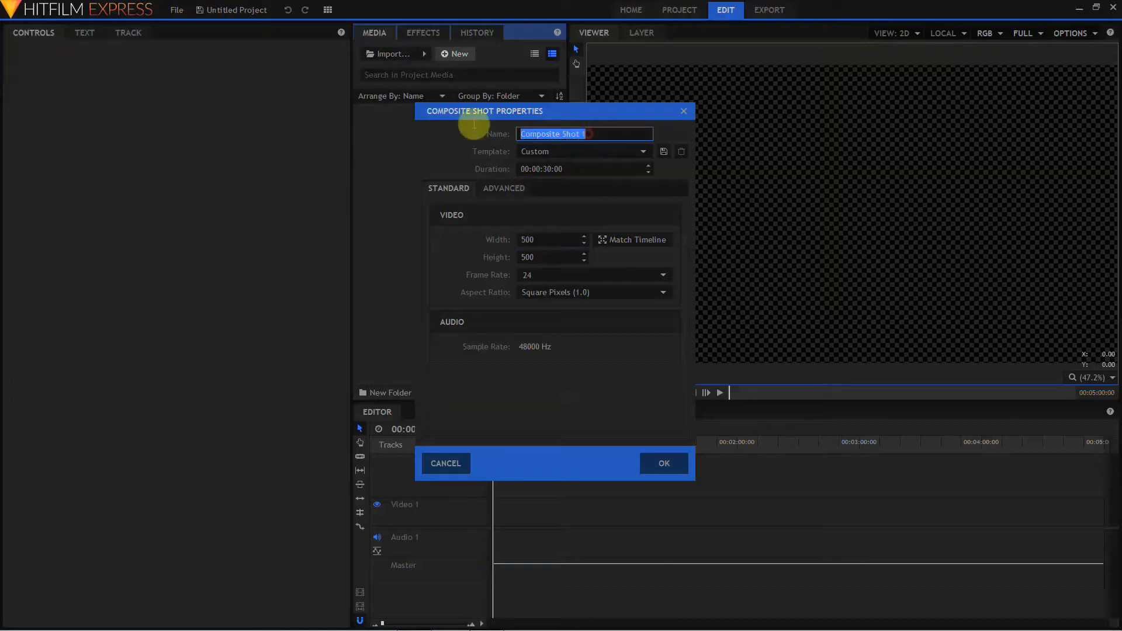
{"action": "type", "text": "Texture Comp"}
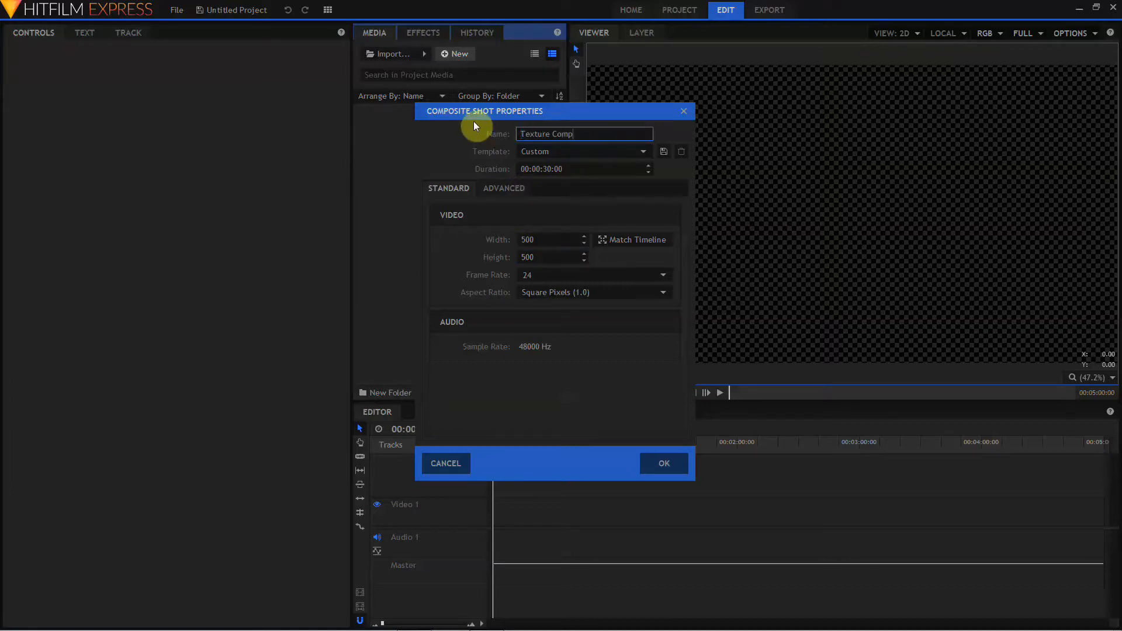
{"action": "key", "text": "Return"}
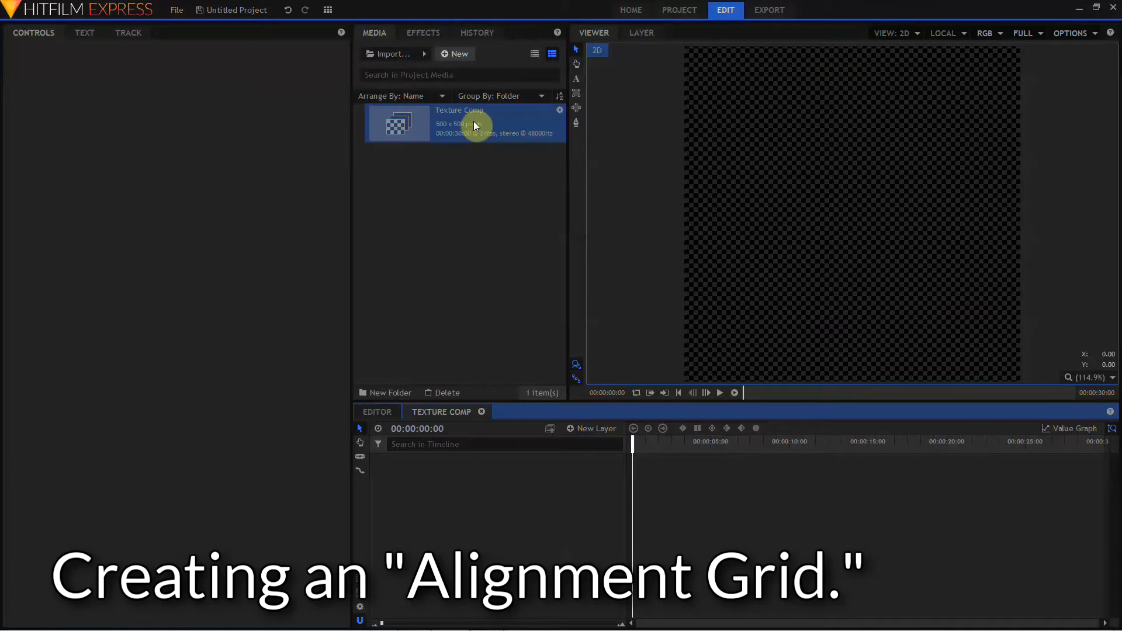
Add a grade layer to the Texture Comp composite and apply the Grid effect to it.
{"action": "left_click", "coordinate": [572, 428]}
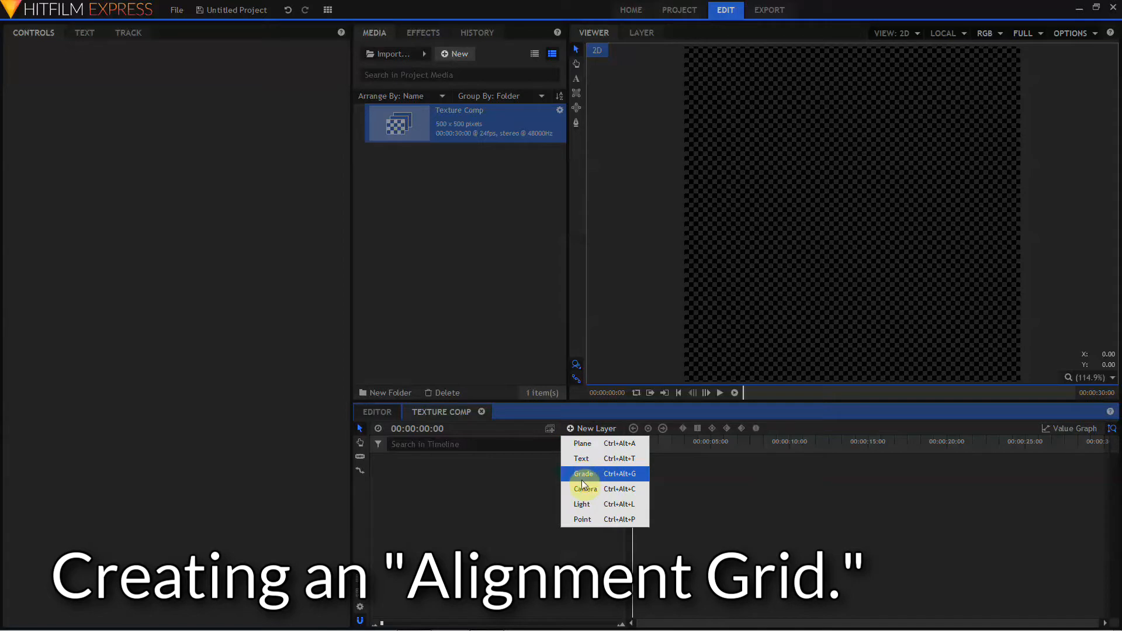
{"action": "left_click", "coordinate": [582, 482]}
{"action": "left_click", "coordinate": [420, 34]}
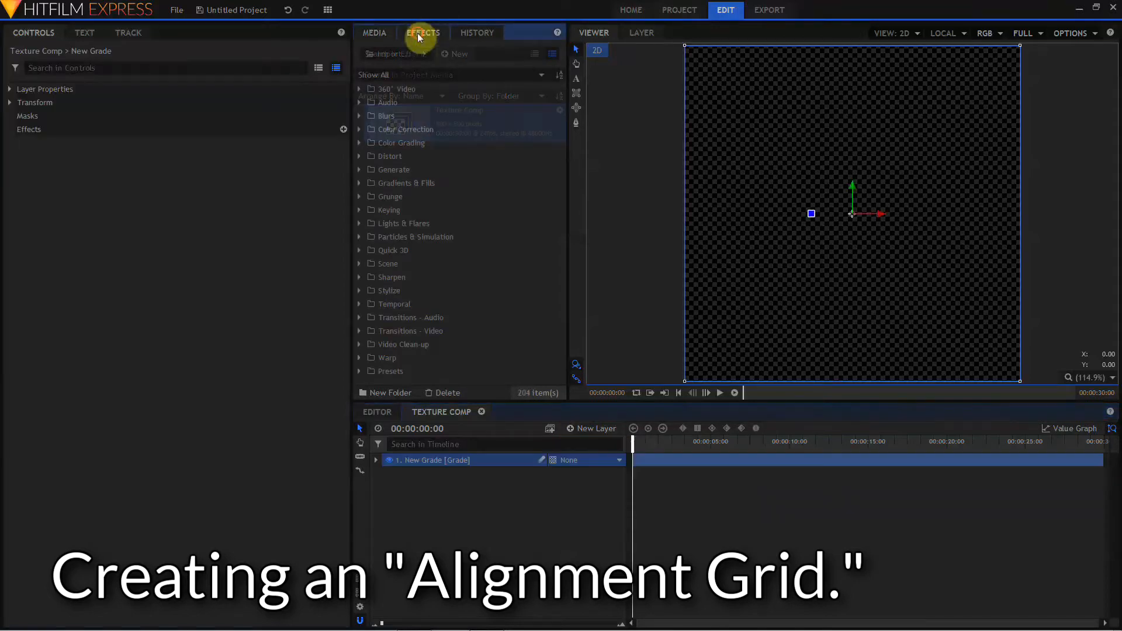
{"action": "left_click", "coordinate": [403, 54]}
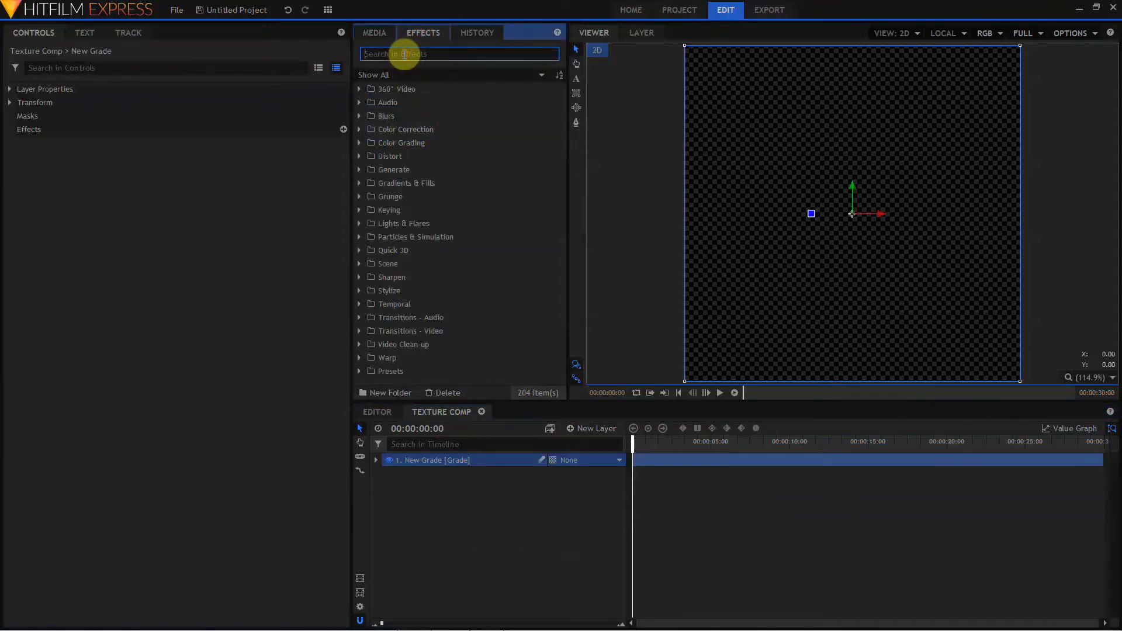
{"action": "type", "text": "grid"}
{"action": "left_click_drag", "start_coordinate": [397, 102], "coordinate": [234, 175]}
Set the Grid effect's Point 1 position to 0, 0.
{"action": "left_click", "coordinate": [308, 183]}
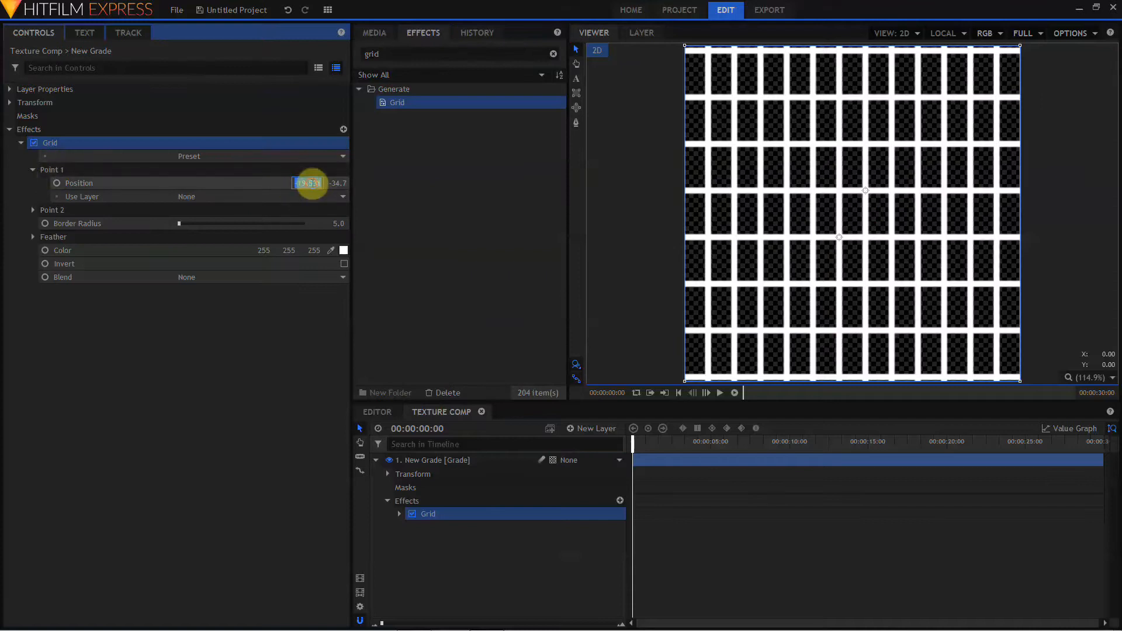
{"action": "type", "text": "0"}
{"action": "key", "text": "Tab"}
{"action": "type", "text": "0"}
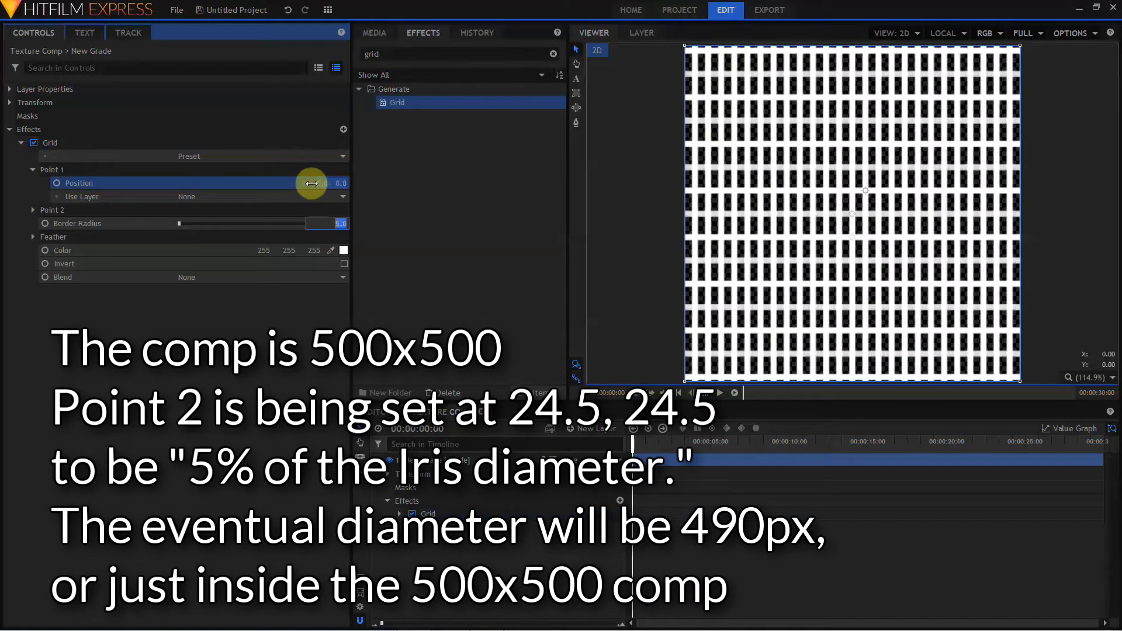
{"action": "key", "text": "Tab"}
Set the Grid effect's Point 2 position to 24.5, 24.5.
{"action": "left_click", "coordinate": [35, 210]}
{"action": "left_click", "coordinate": [317, 224]}
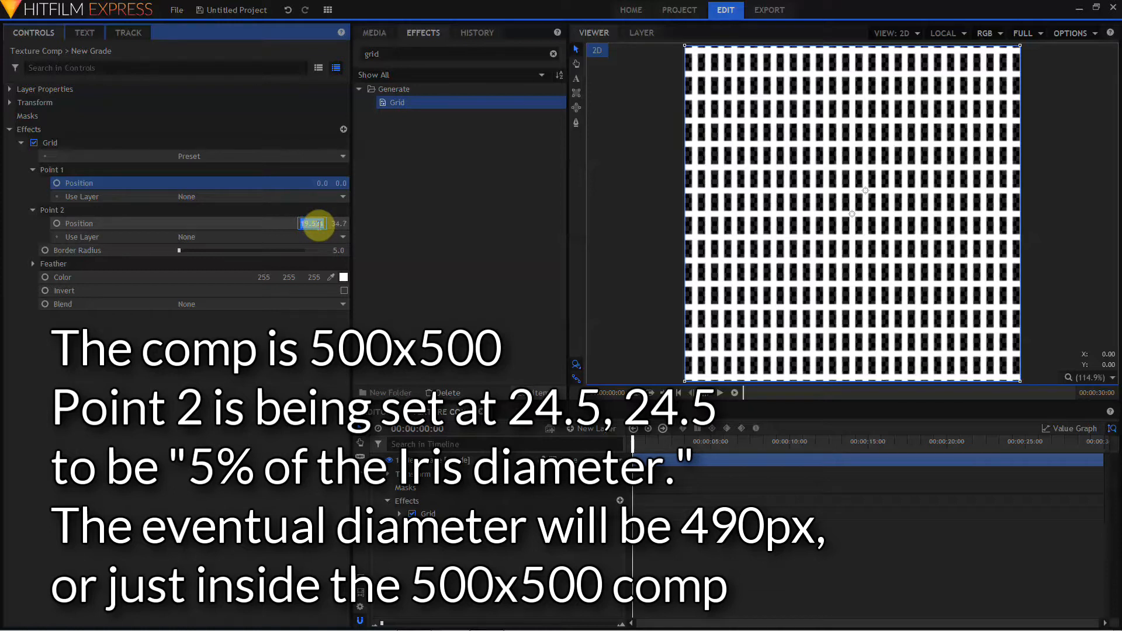
{"action": "type", "text": "24.5"}
{"action": "key", "text": "Tab"}
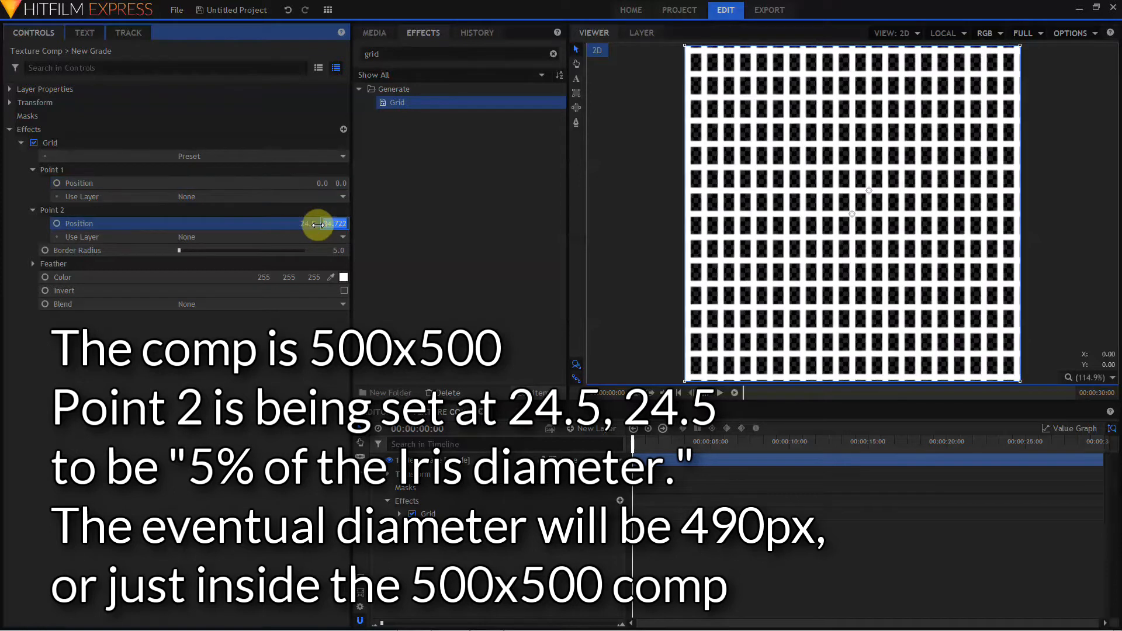
{"action": "type", "text": "24.5"}
{"action": "key", "text": "Return"}
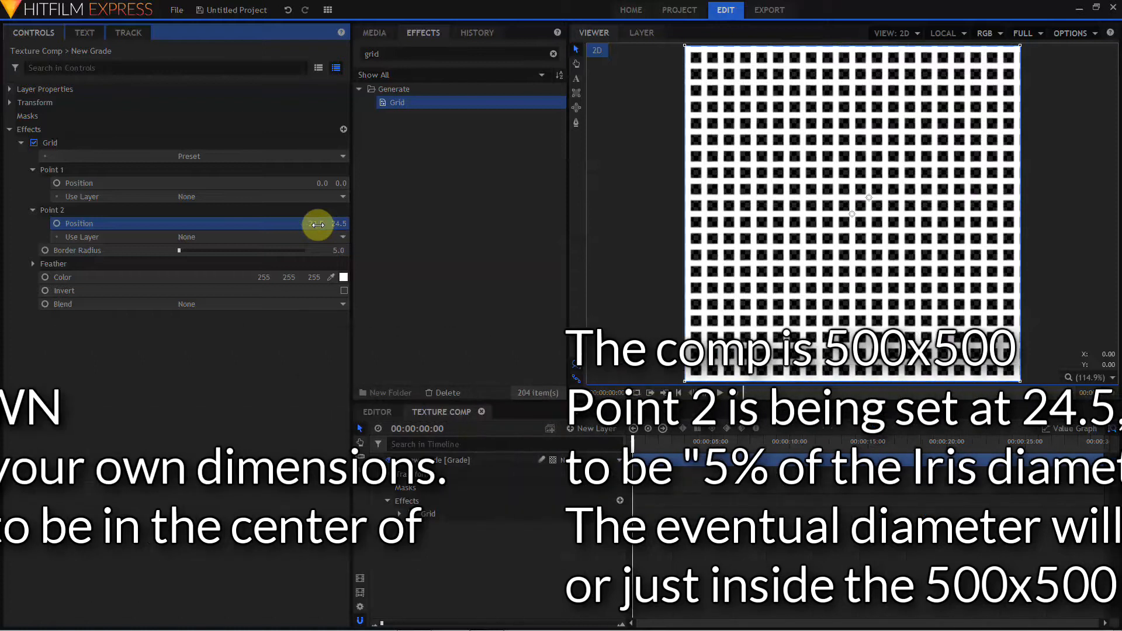
Set the grid's border radius to 1.5 and its color to bright green (85, 255, 0).
{"action": "left_click", "coordinate": [337, 250]}
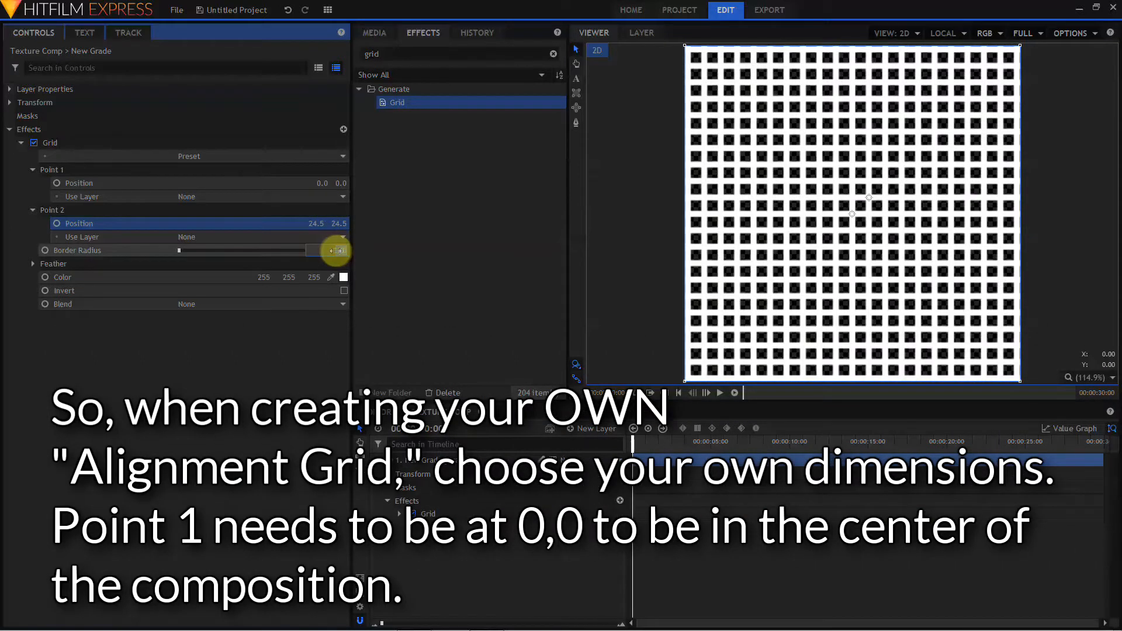
{"action": "type", "text": "0.5"}
{"action": "key", "text": "Return"}
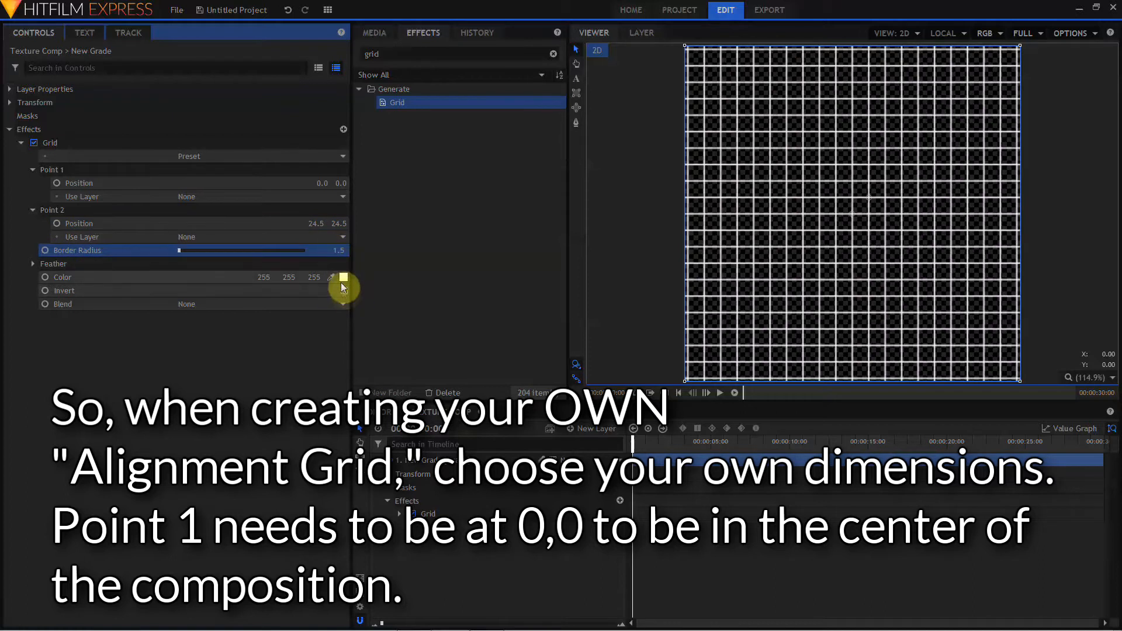
{"action": "left_click", "coordinate": [343, 278]}
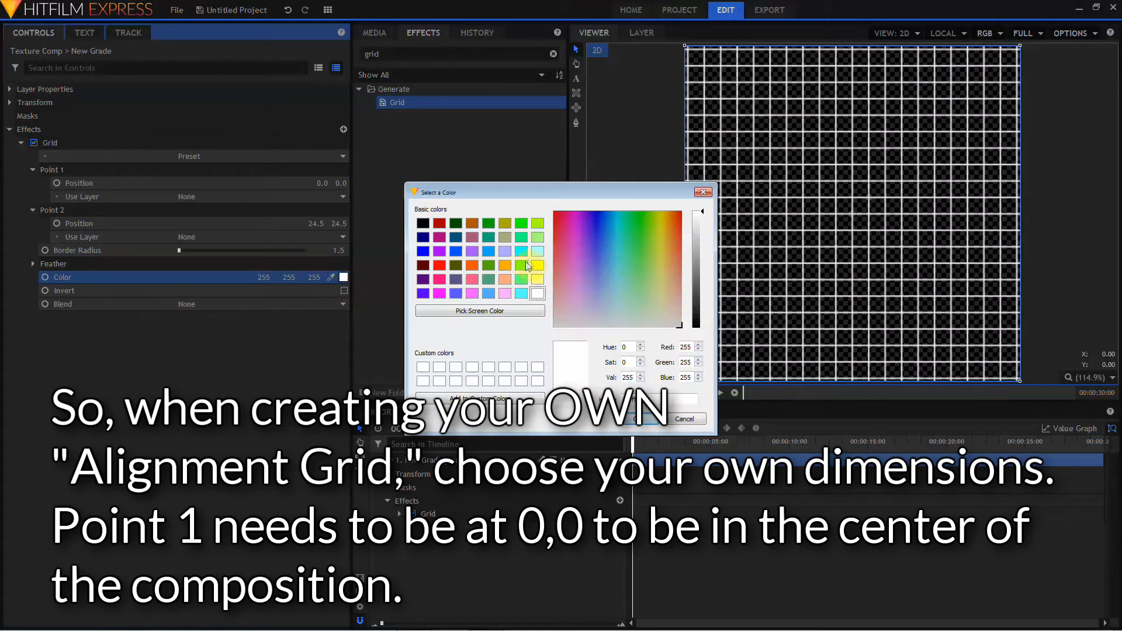
{"action": "left_click", "coordinate": [526, 263]}
{"action": "key", "text": "Return"}
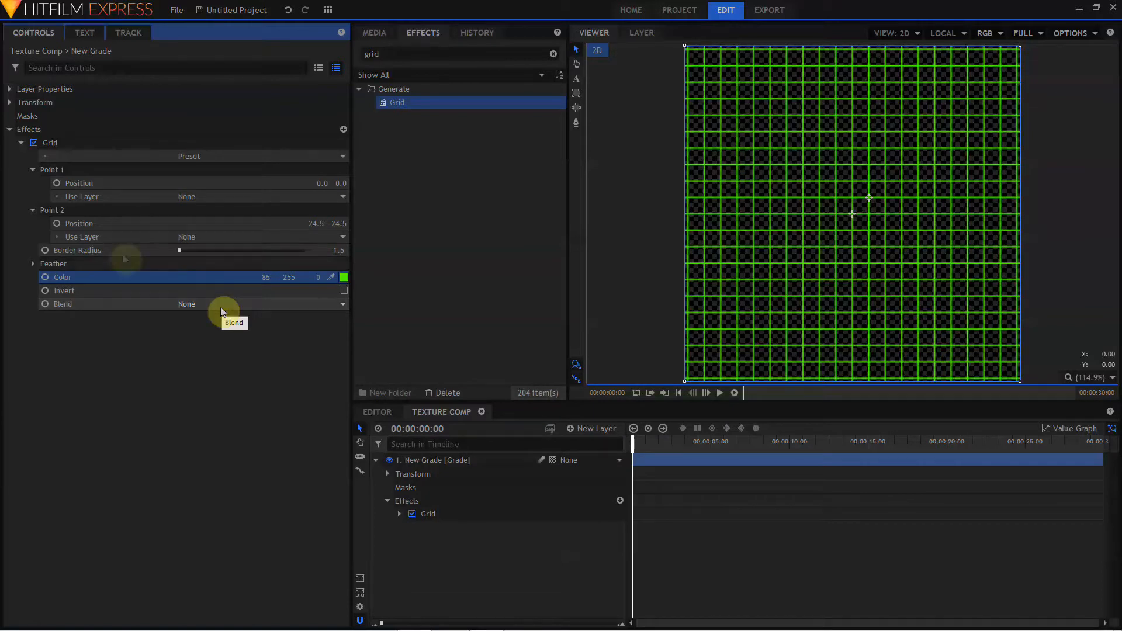
Duplicate the Grid effect and set the copy's Point 2 position to 245, 245.
{"action": "left_click", "coordinate": [56, 144]}
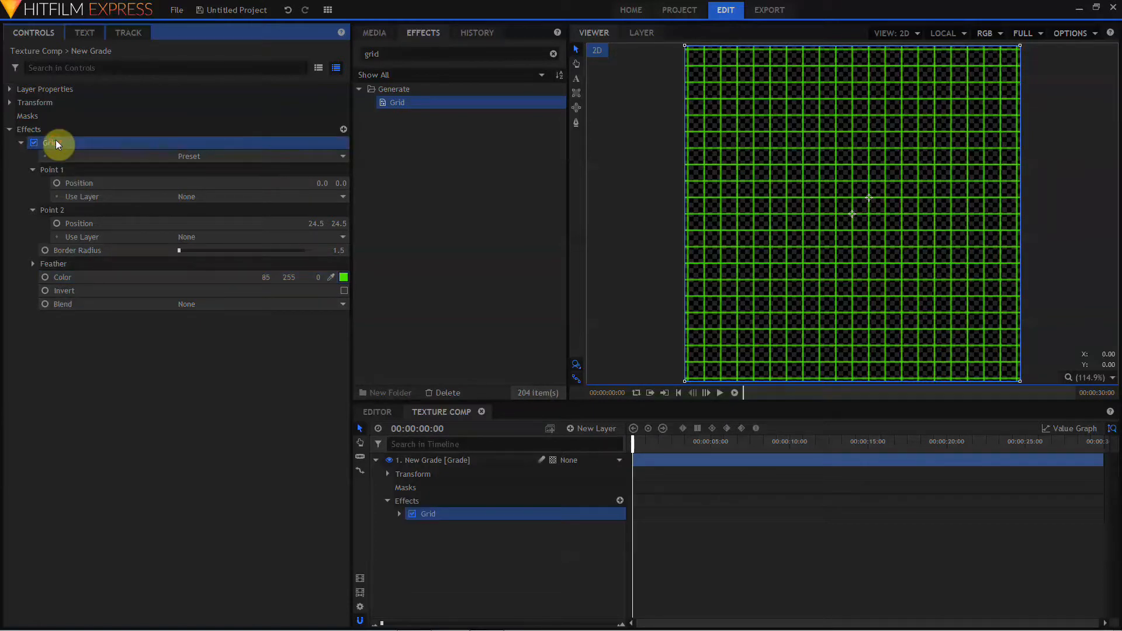
{"action": "key", "text": "ctrl+d"}
{"action": "left_click", "coordinate": [21, 317]}
{"action": "left_click", "coordinate": [34, 358]}
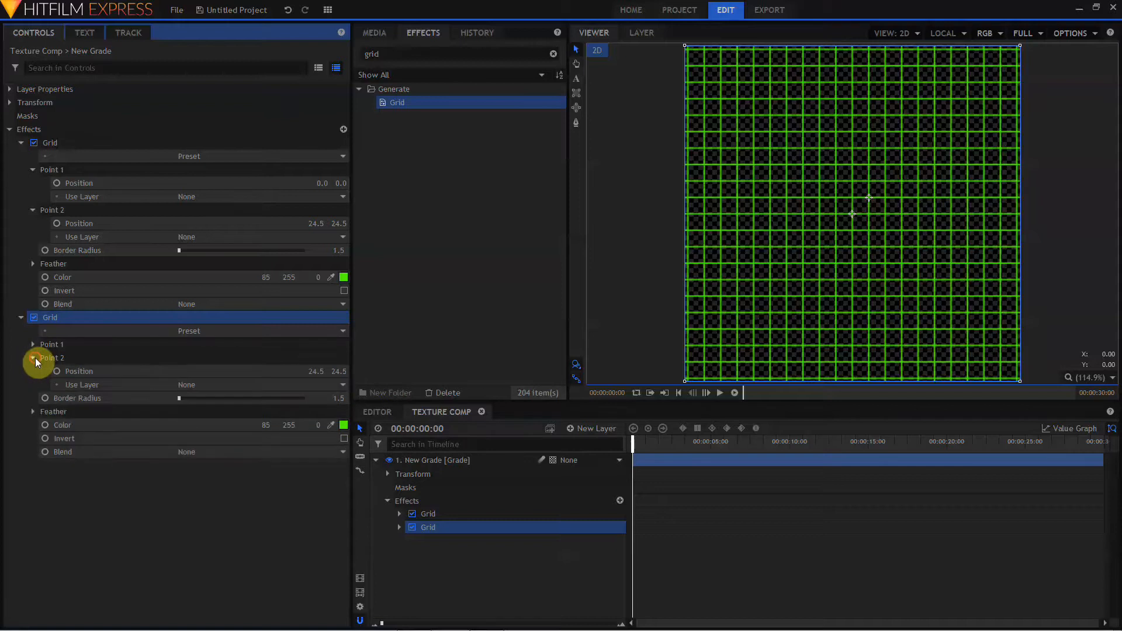
{"action": "left_click", "coordinate": [311, 372]}
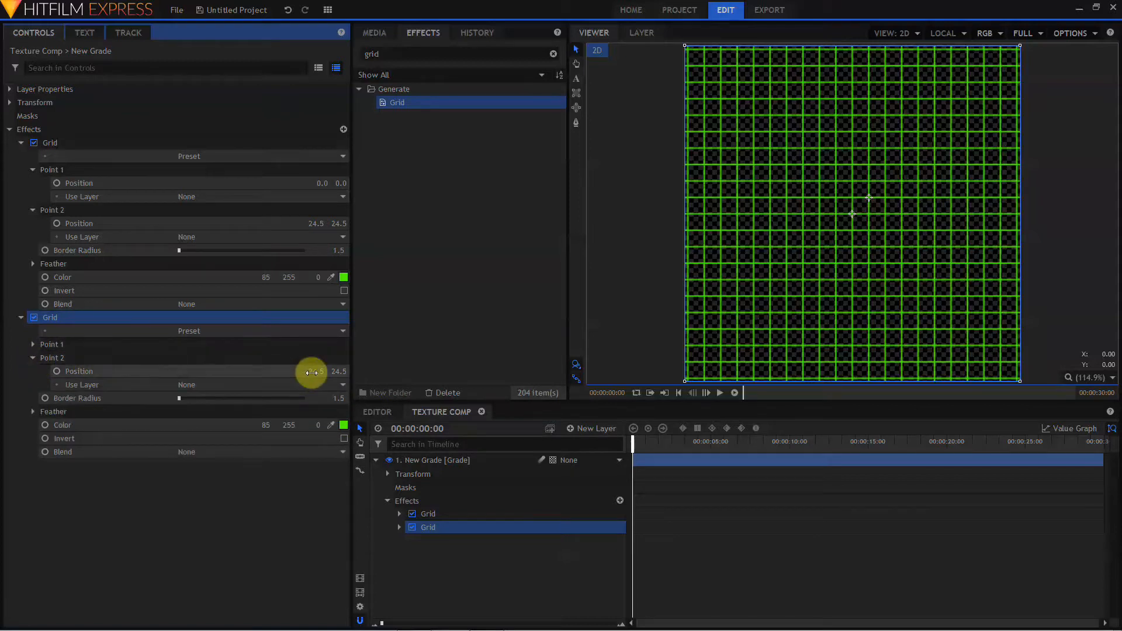
{"action": "type", "text": "0"}
{"action": "key", "text": "Tab"}
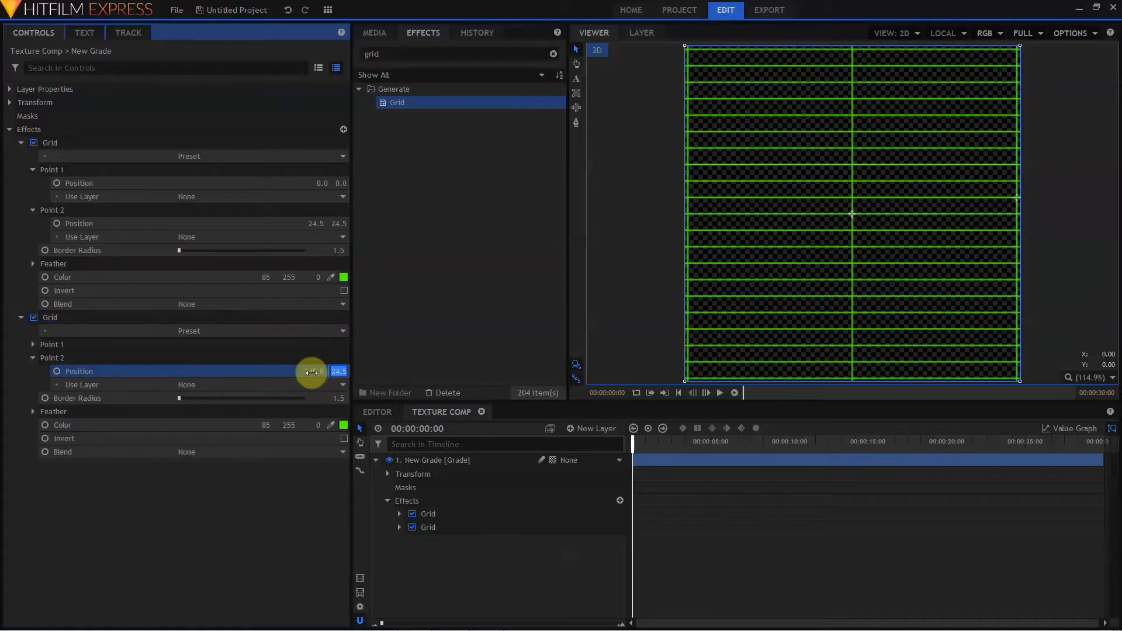
{"action": "type", "text": "245"}
{"action": "key", "text": "Tab"}
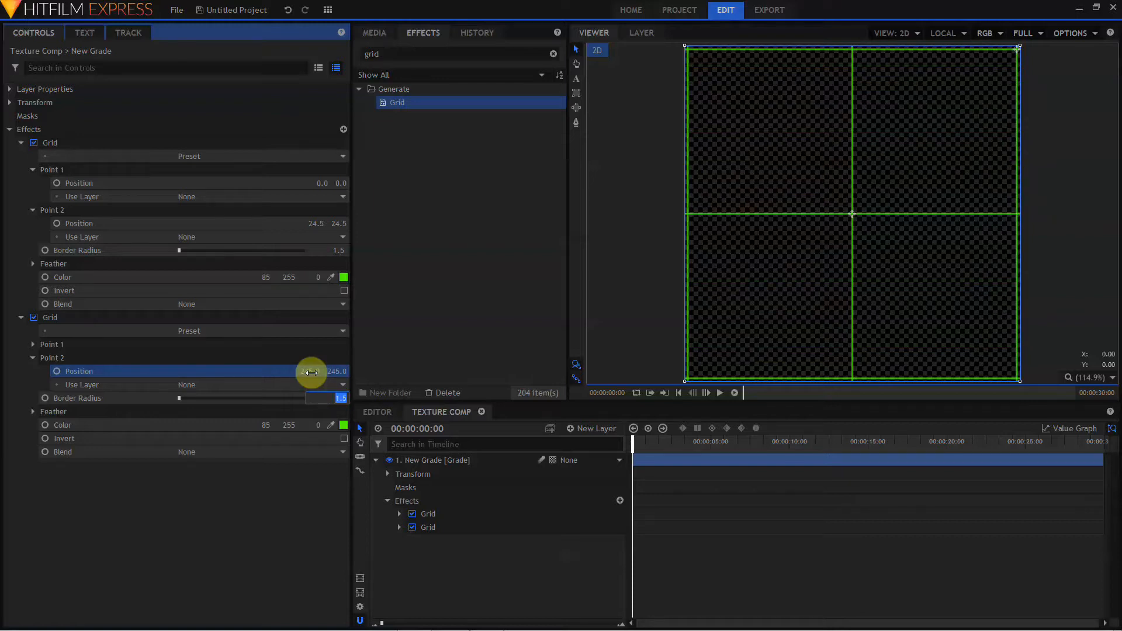
Change the duplicated grid's color to red (255, 0, 0).
{"action": "left_click", "coordinate": [344, 425]}
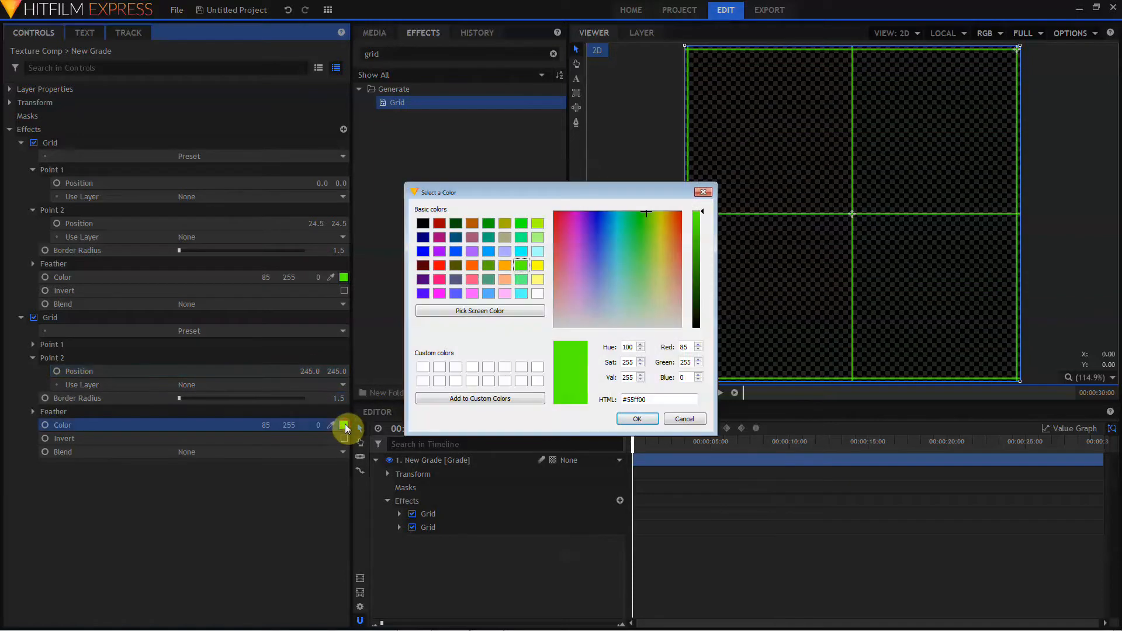
{"action": "left_click", "coordinate": [439, 265]}
{"action": "left_click", "coordinate": [637, 418]}
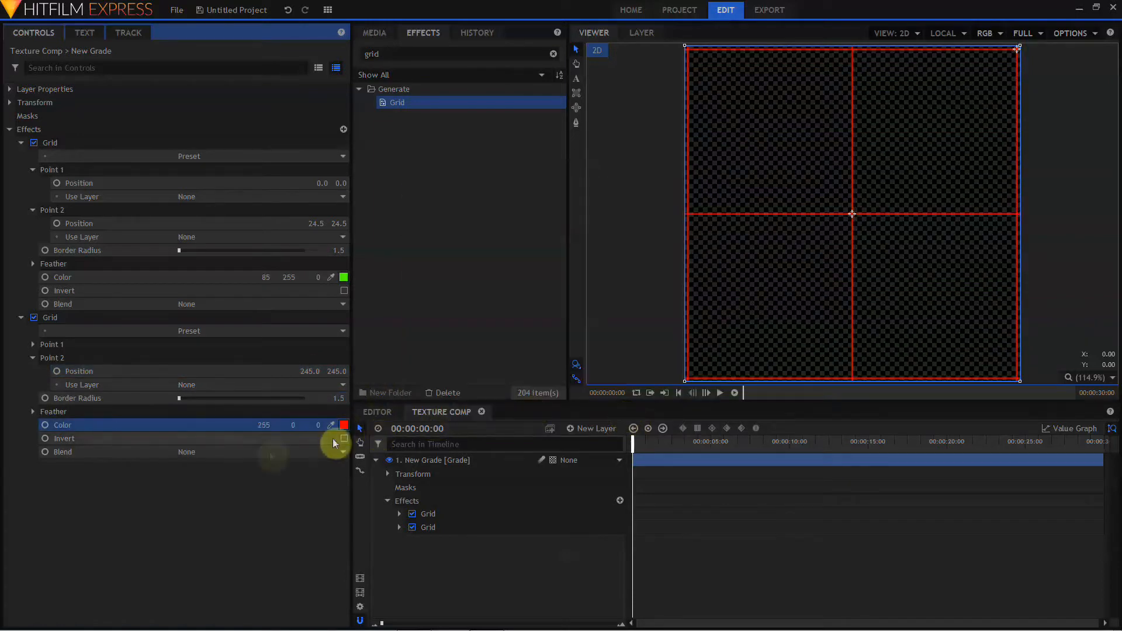
Set the duplicated grid's blend to Normal and the Alignment Grid layer's blend mode to Add.
{"action": "left_click", "coordinate": [271, 453]}
{"action": "left_click", "coordinate": [230, 293]}
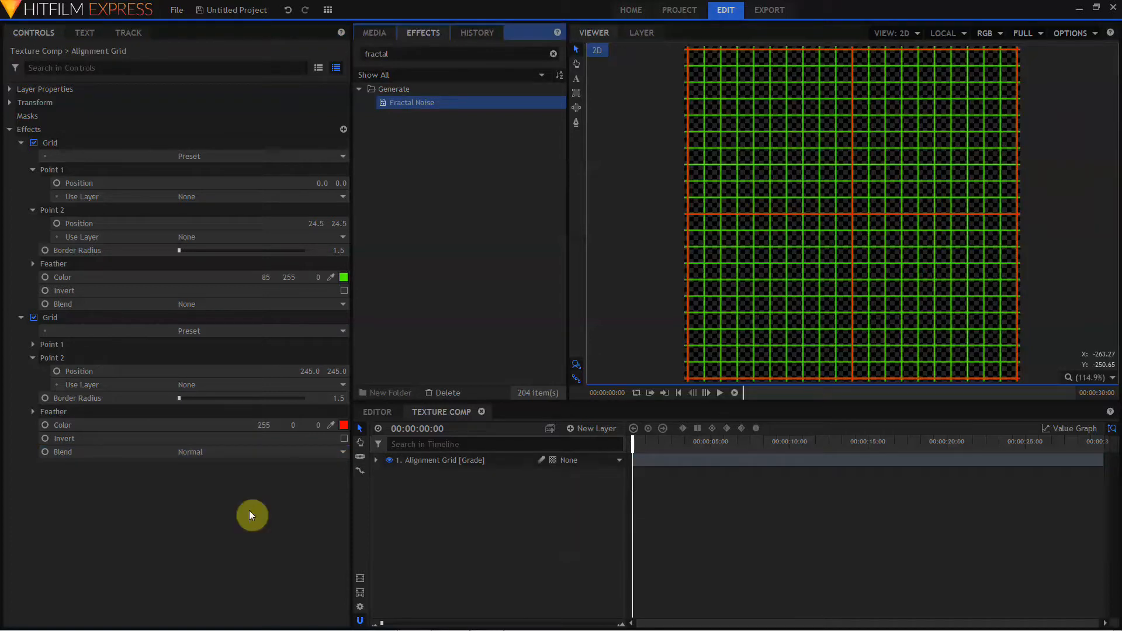
{"action": "left_click", "coordinate": [10, 89]}
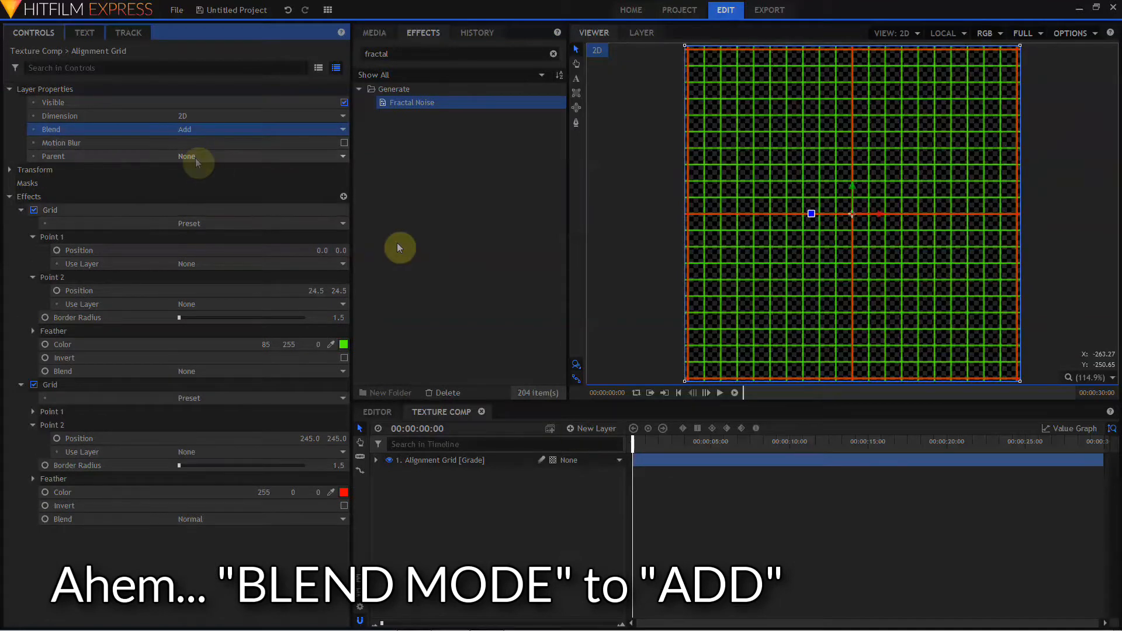
Add a new 500 x 500 plane layer and place it below the Alignment Grid layer.
{"action": "left_click", "coordinate": [591, 428]}
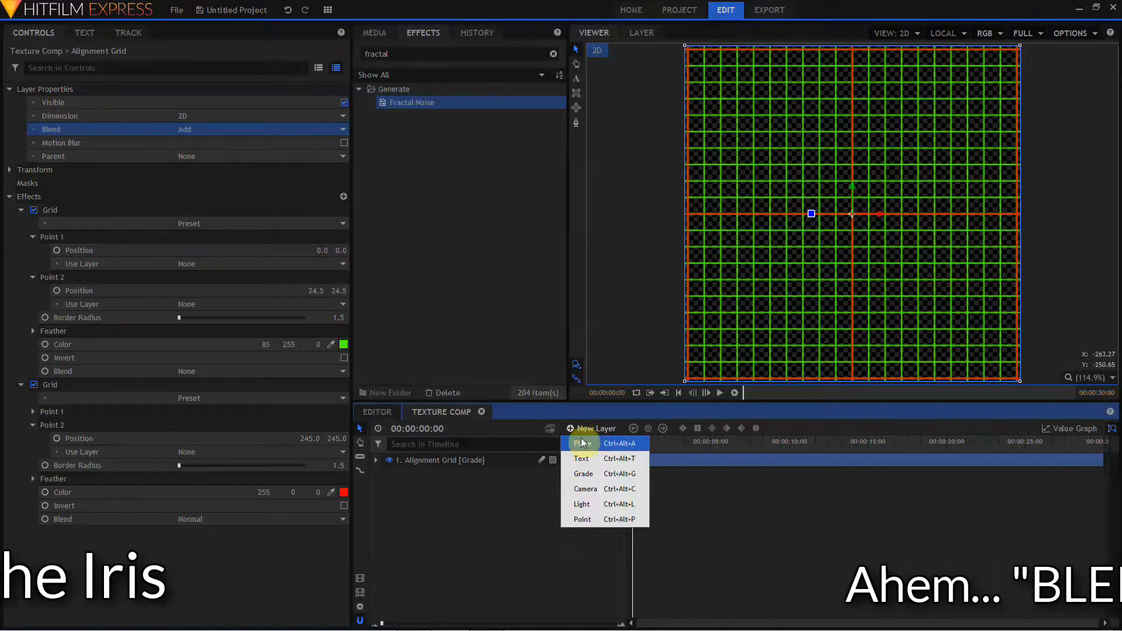
{"action": "left_click", "coordinate": [582, 443]}
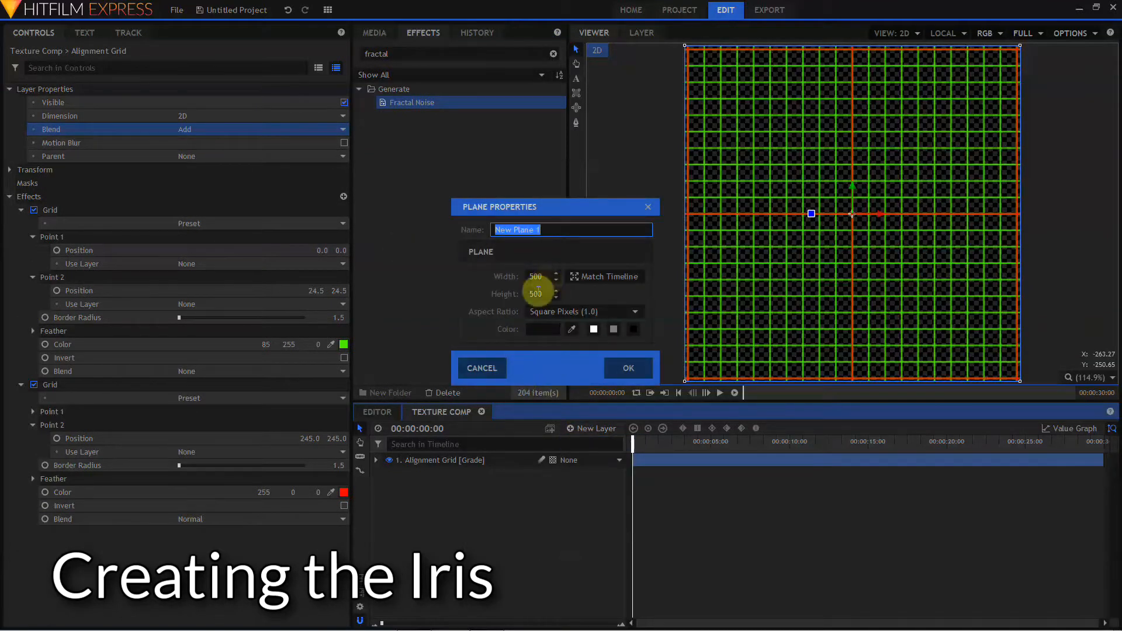
{"action": "left_click", "coordinate": [628, 368]}
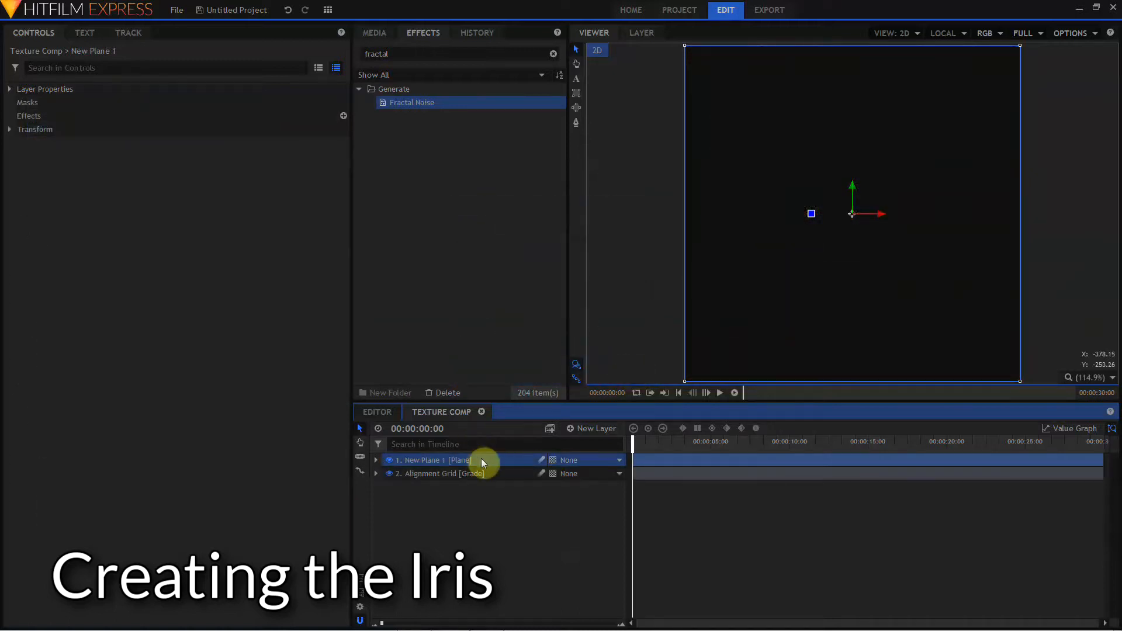
{"action": "left_click_drag", "start_coordinate": [482, 460], "coordinate": [471, 486]}
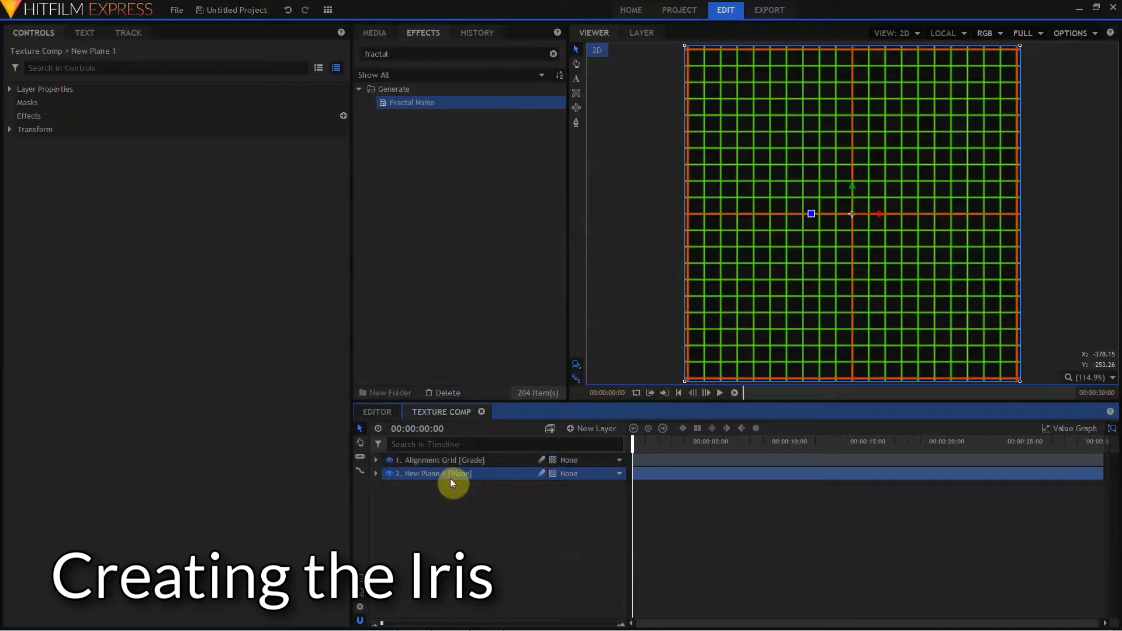
Rename the new plane layer as Iris 1.
{"action": "double_click", "coordinate": [450, 478]}
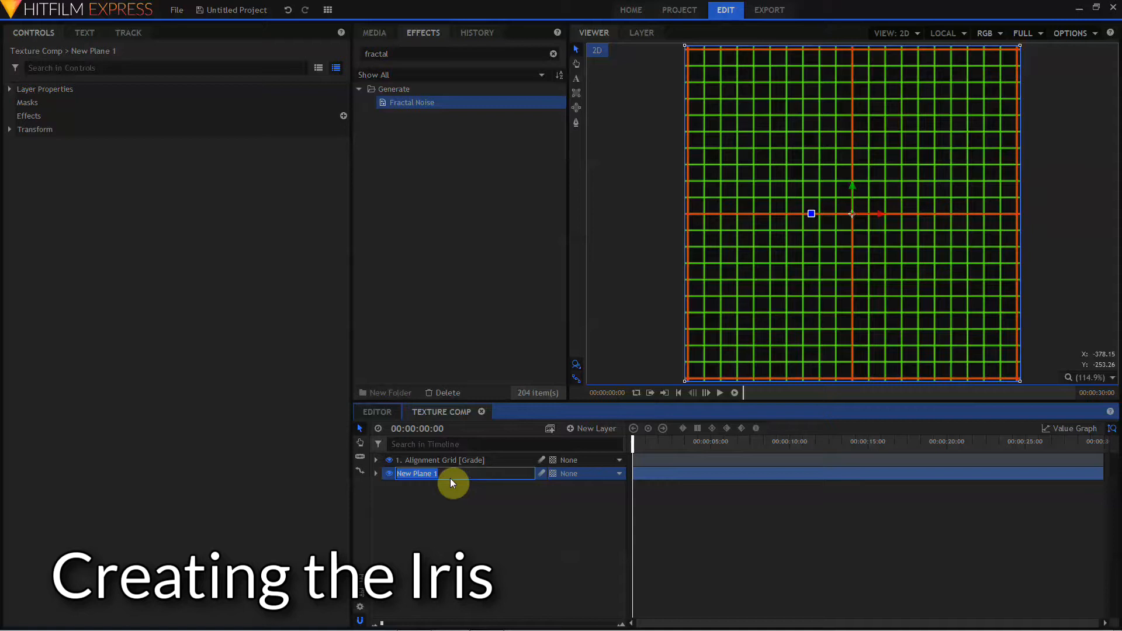
{"action": "type", "text": "Iris 1"}
{"action": "key", "text": "Return"}
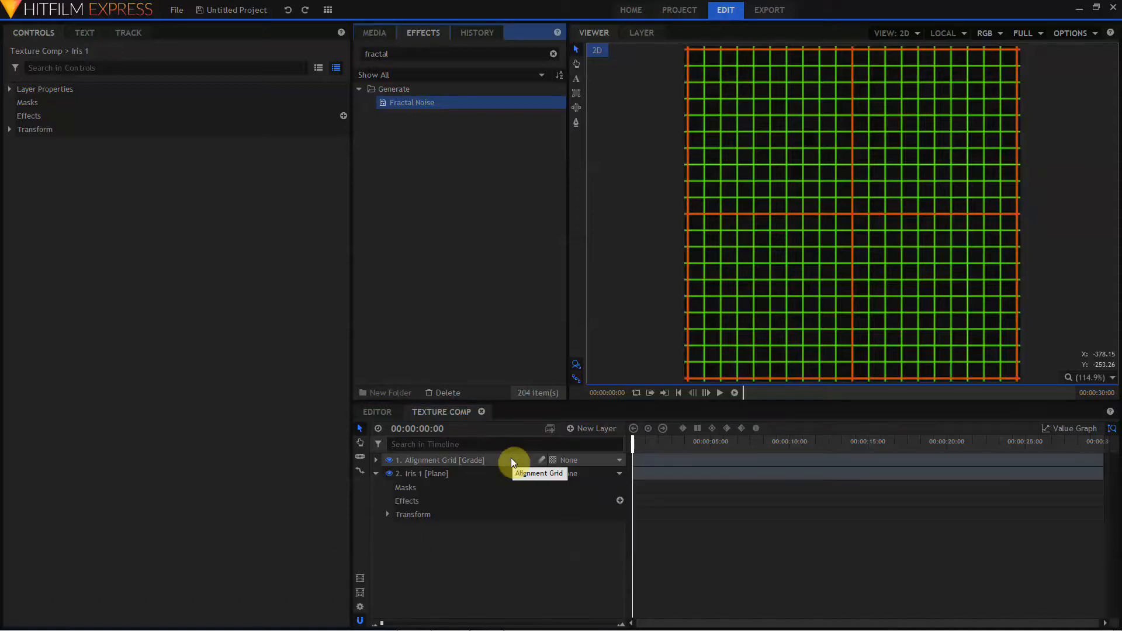
Draw a circular mask on the Iris 1 layer spanning the full 500 x 500 alignment grid.
{"action": "left_click", "coordinate": [577, 108]}
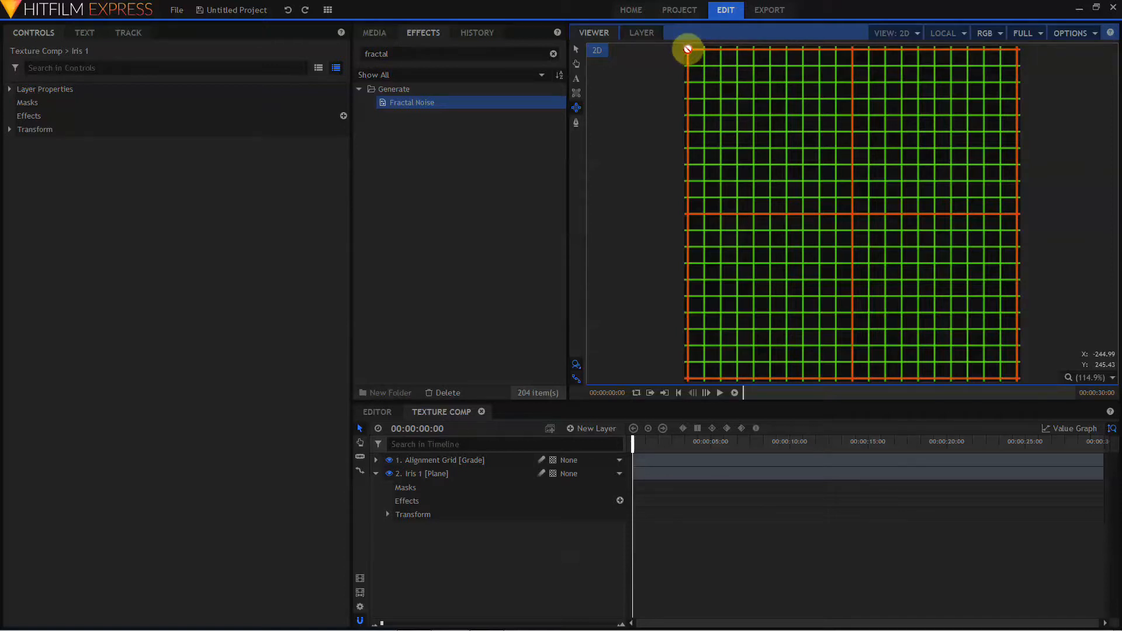
{"action": "left_click", "coordinate": [450, 471]}
{"action": "left_click", "coordinate": [694, 58]}
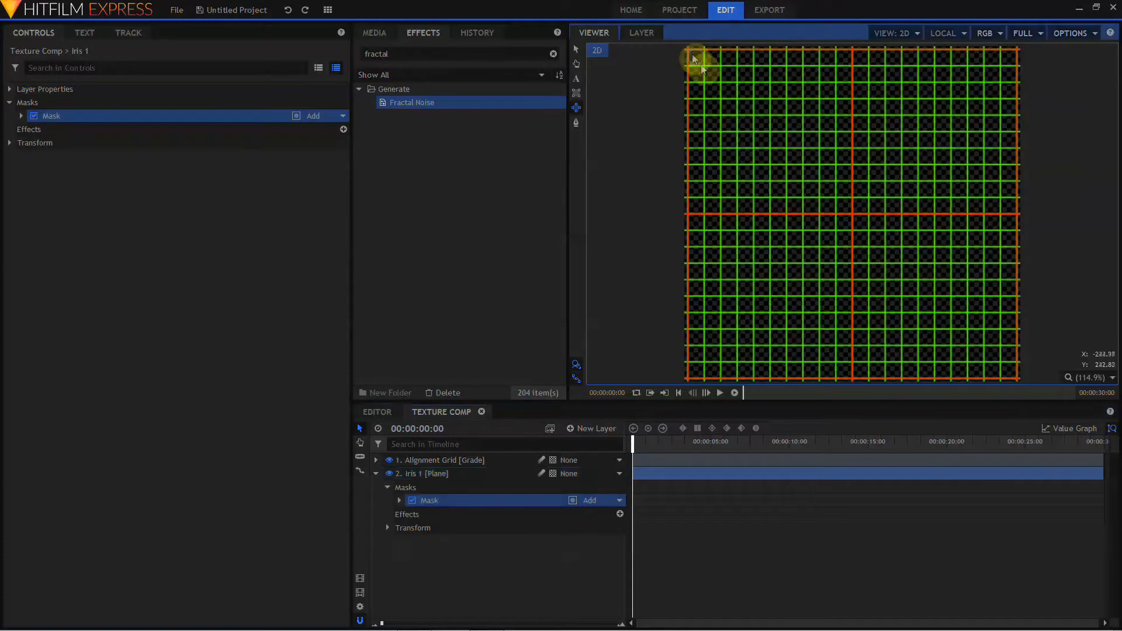
{"action": "left_click_drag", "start_coordinate": [694, 57], "coordinate": [1017, 379]}
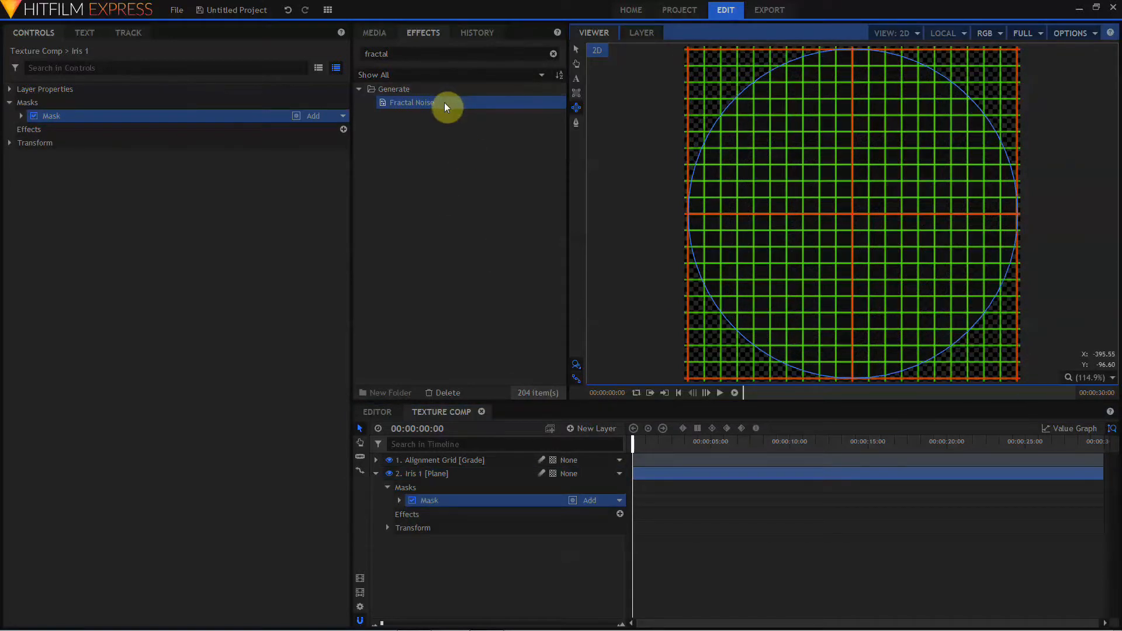
Apply the Fractal Noise effect to the Iris 1 layer and hide the Alignment Grid layer.
{"action": "left_click_drag", "start_coordinate": [444, 103], "coordinate": [432, 473]}
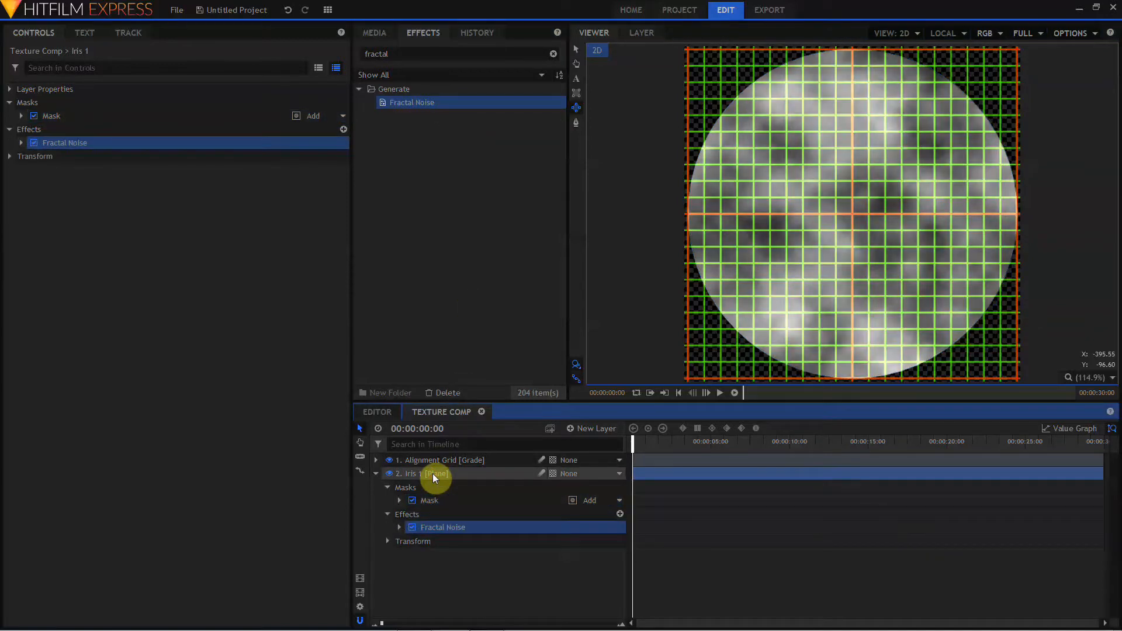
{"action": "left_click", "coordinate": [390, 461]}
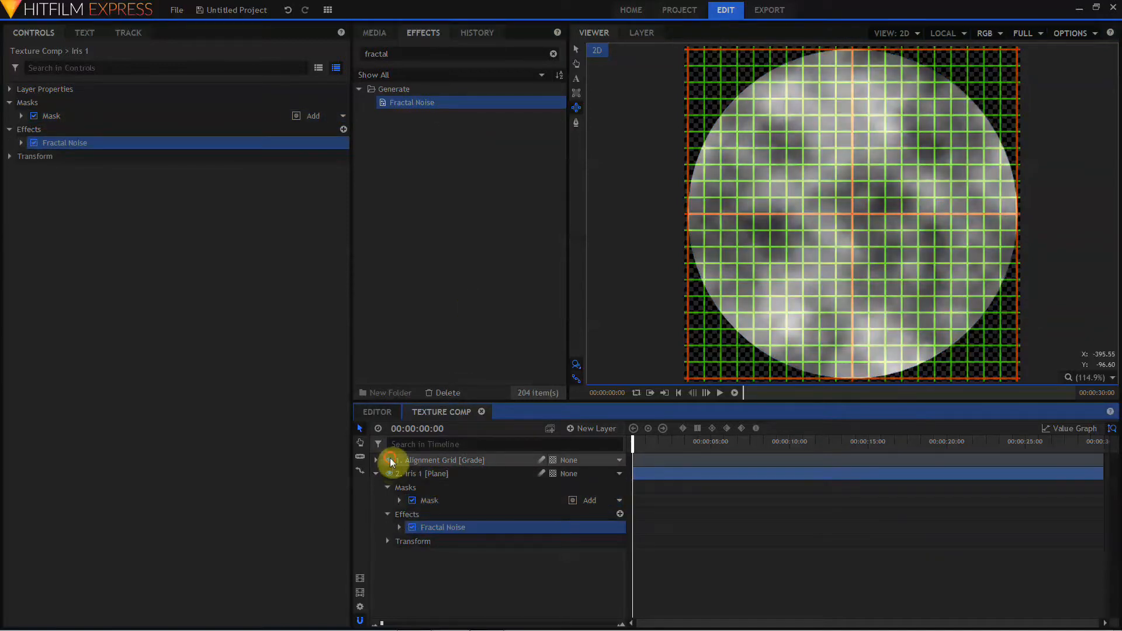
Try several noise types for the Fractal Noise effect on Iris 1 and set the type to Fluid.
{"action": "left_click", "coordinate": [22, 142]}
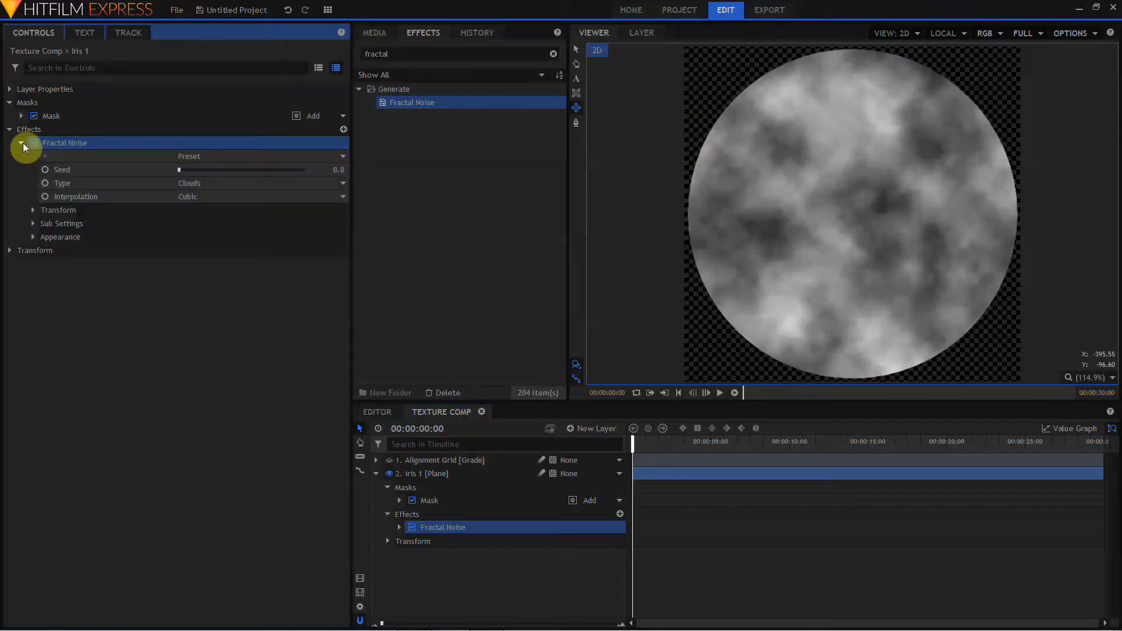
{"action": "left_click", "coordinate": [215, 187]}
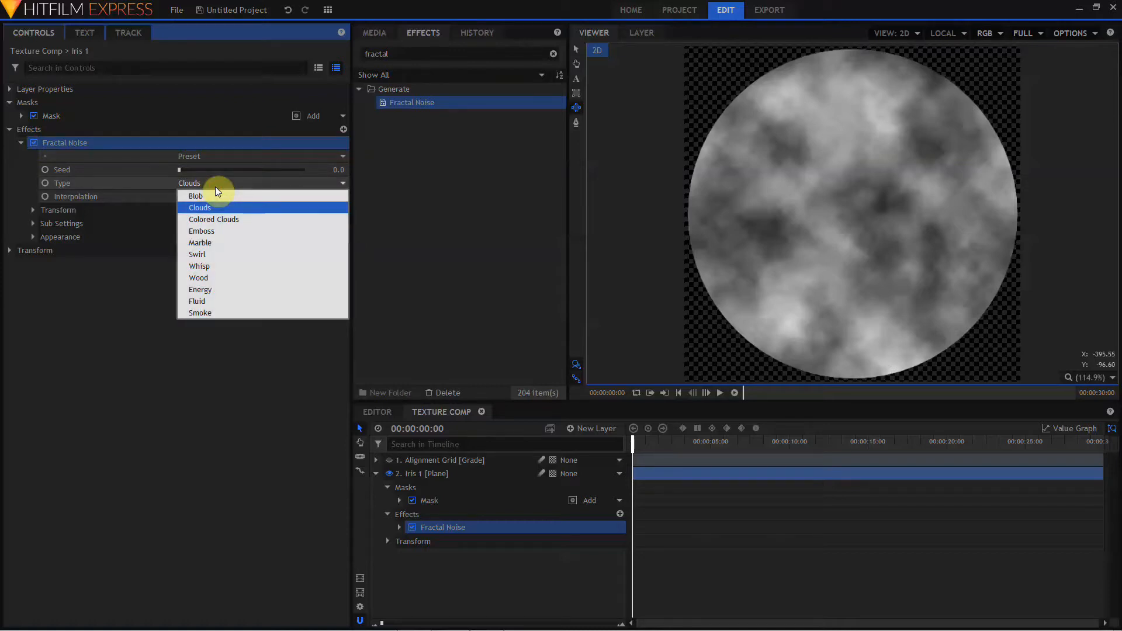
{"action": "left_click", "coordinate": [197, 301]}
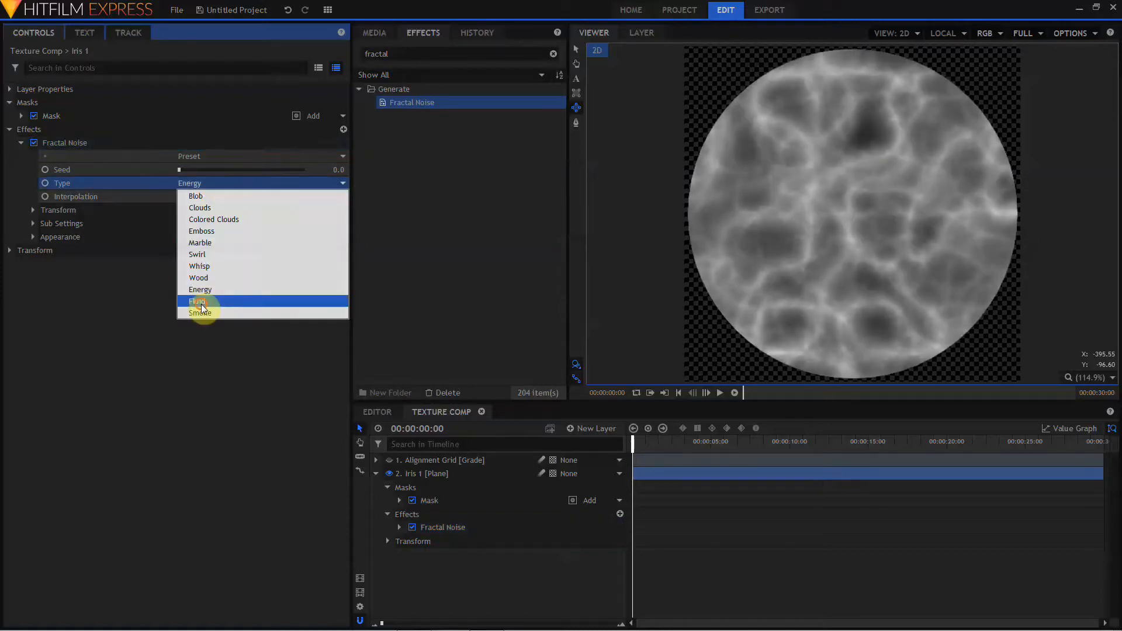
{"action": "left_click", "coordinate": [241, 183]}
{"action": "left_click", "coordinate": [217, 266]}
{"action": "left_click", "coordinate": [243, 186]}
{"action": "left_click", "coordinate": [217, 277]}
{"action": "left_click", "coordinate": [242, 186]}
{"action": "left_click", "coordinate": [196, 301]}
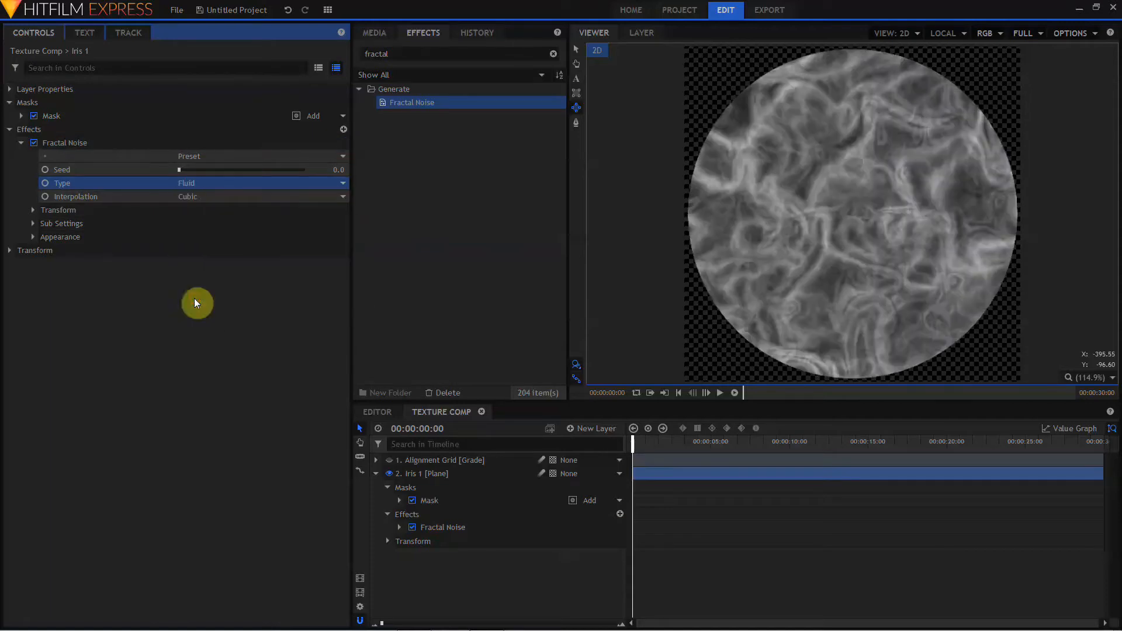
{"action": "left_click", "coordinate": [242, 182]}
{"action": "left_click", "coordinate": [224, 232]}
{"action": "left_click", "coordinate": [257, 183]}
{"action": "left_click", "coordinate": [199, 301]}
Set the scale of the Fractal Noise on Iris 1 to 20 px.
{"action": "left_click", "coordinate": [33, 211]}
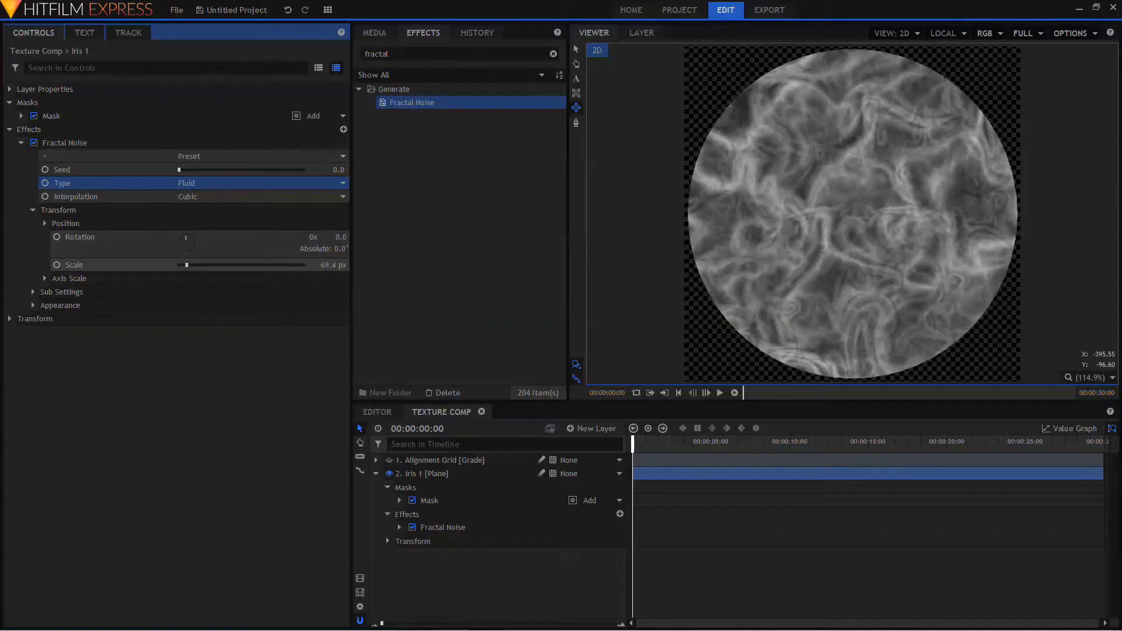
{"action": "left_click_drag", "start_coordinate": [323, 268], "coordinate": [294, 268]}
{"action": "left_click", "coordinate": [329, 267]}
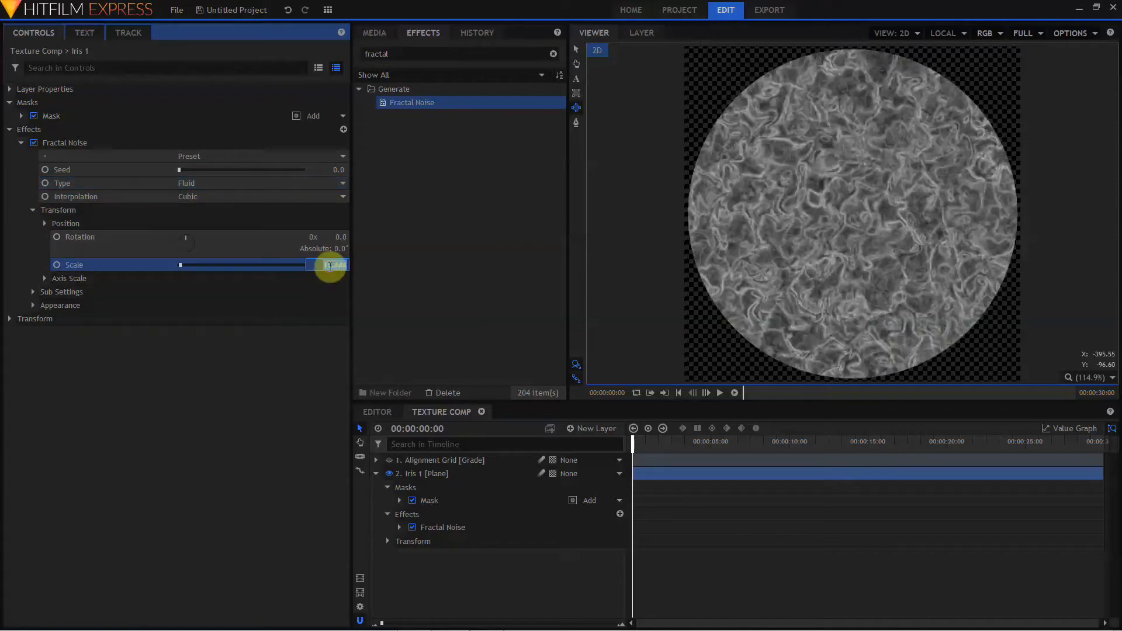
{"action": "type", "text": "20"}
{"action": "key", "text": "Return"}
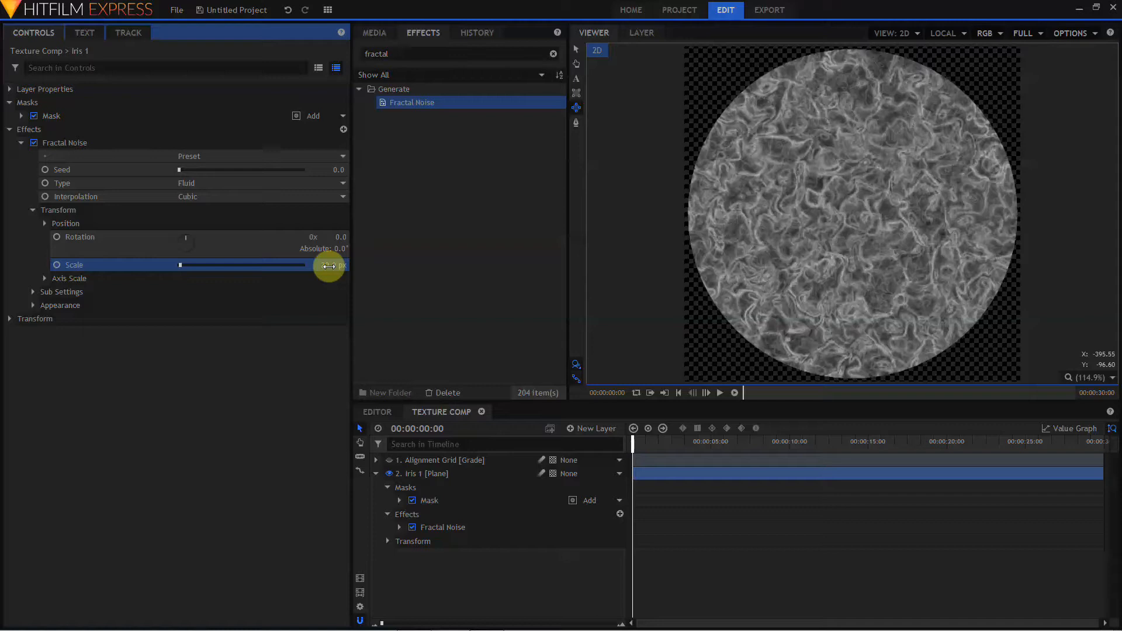
Set the Fractal Noise appearance to an offset of -0.35 and an exposure of 0.2.
{"action": "left_click", "coordinate": [33, 306]}
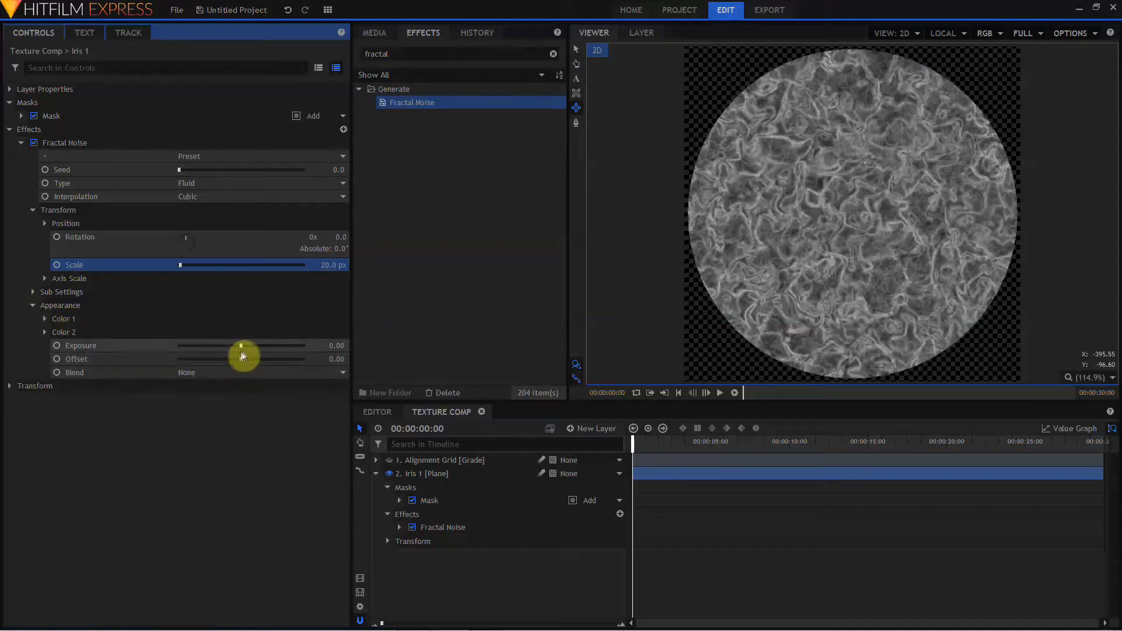
{"action": "left_click_drag", "start_coordinate": [242, 359], "coordinate": [222, 359]}
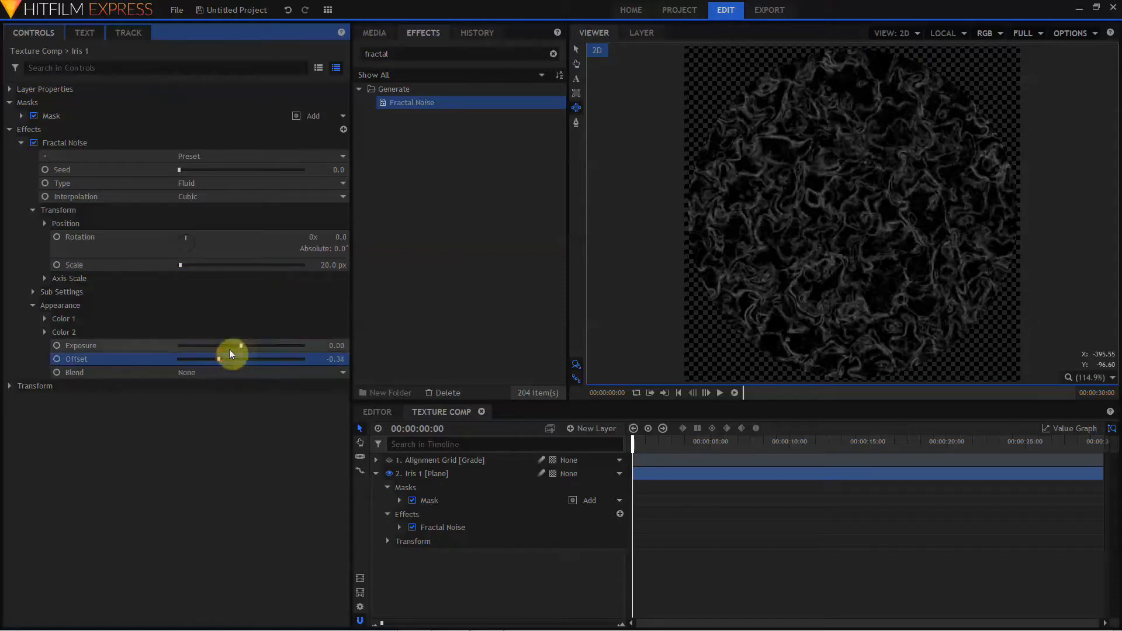
{"action": "left_click_drag", "start_coordinate": [240, 346], "coordinate": [243, 346]}
{"action": "left_click", "coordinate": [219, 359]}
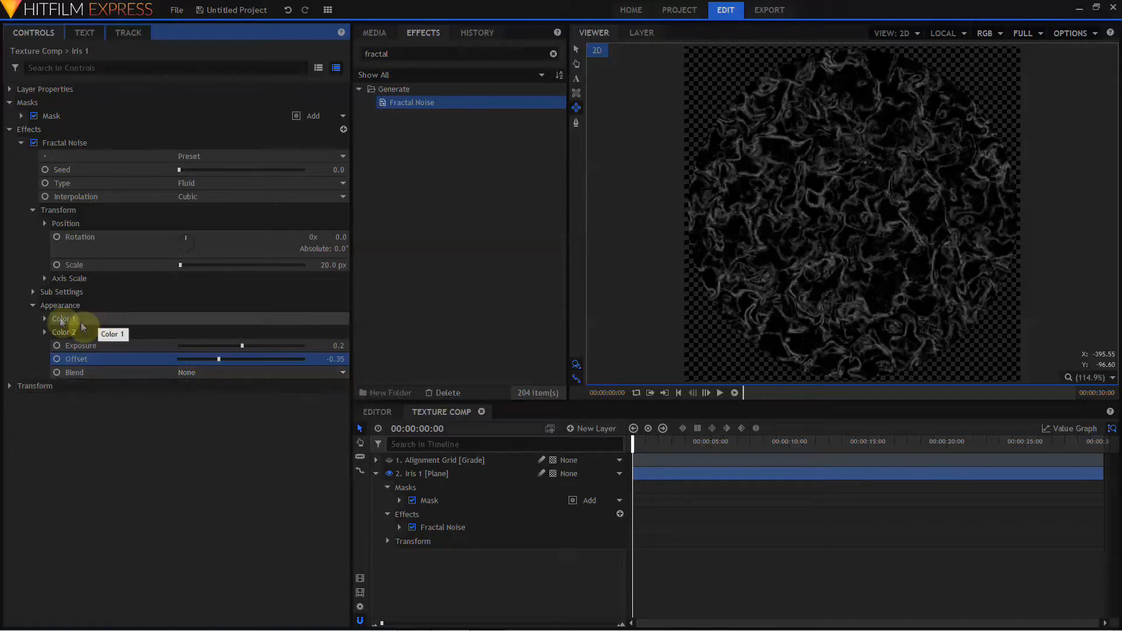
Change Color 2 of the Fractal Noise to an orange-brown (167, 108, 36) with a saturation of 200.
{"action": "left_click", "coordinate": [44, 319]}
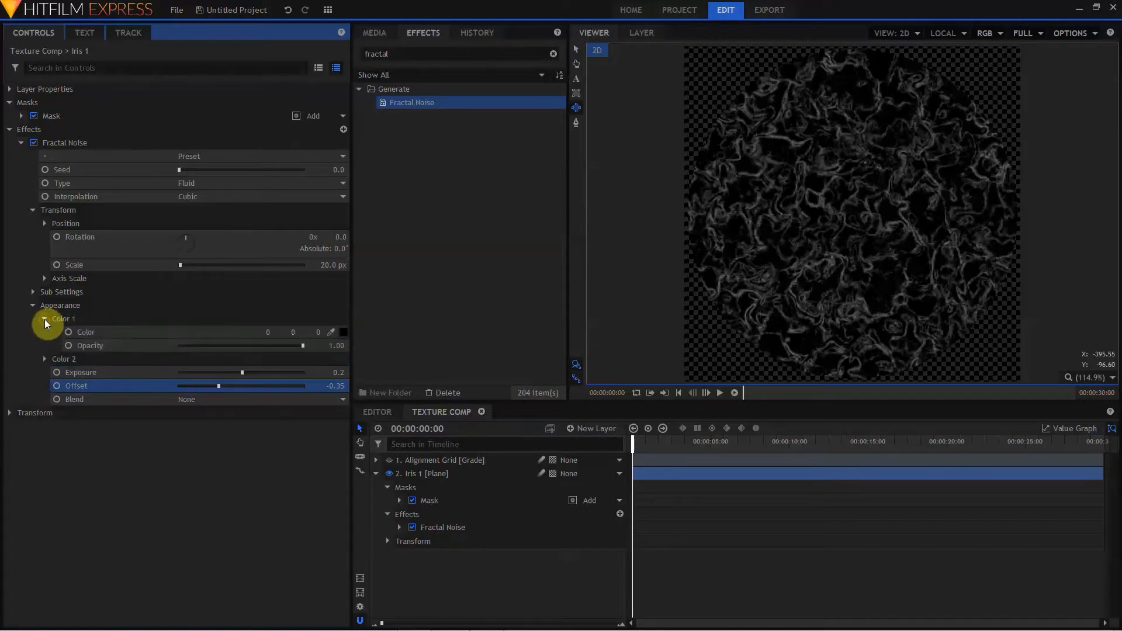
{"action": "left_click", "coordinate": [45, 358]}
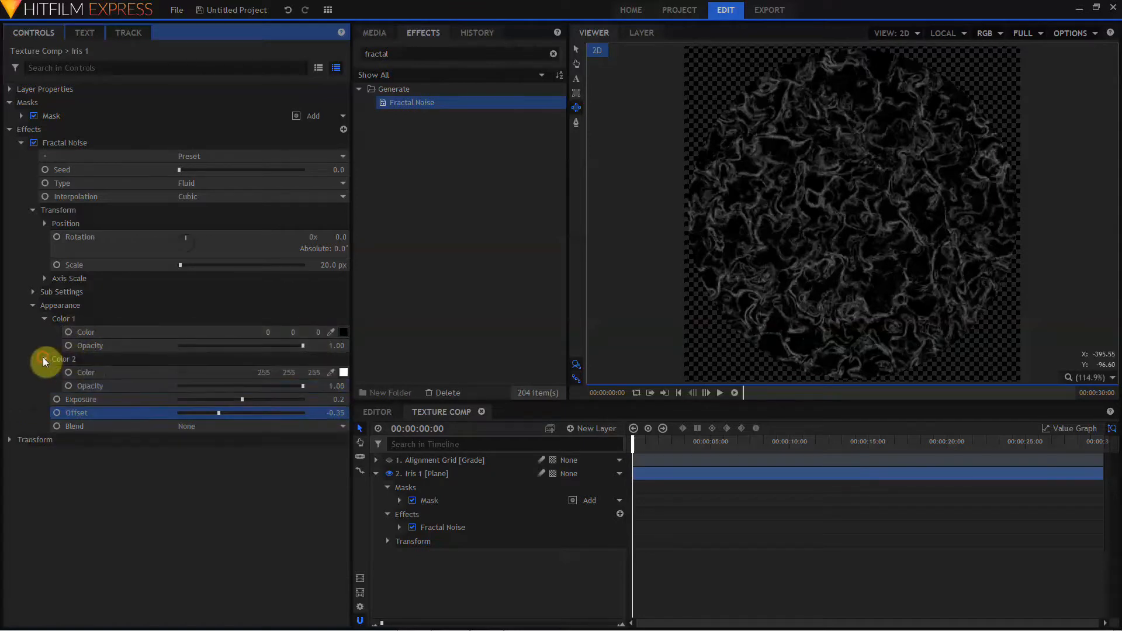
{"action": "left_click", "coordinate": [343, 372]}
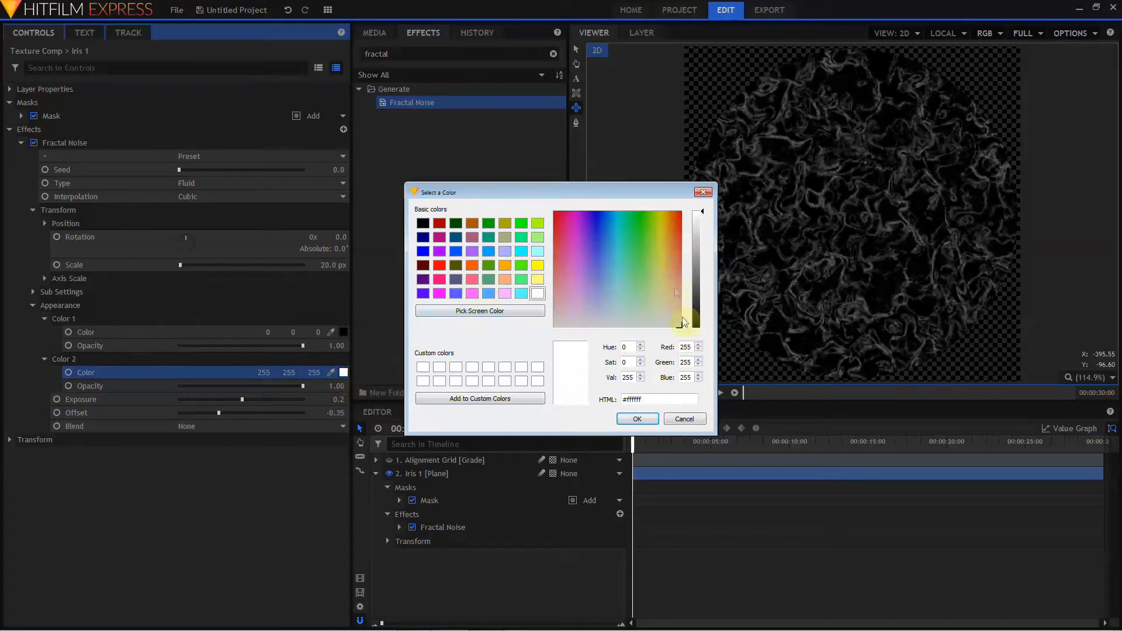
{"action": "left_click", "coordinate": [678, 226]}
{"action": "left_click_drag", "start_coordinate": [703, 218], "coordinate": [668, 273]}
{"action": "double_click", "coordinate": [624, 363]}
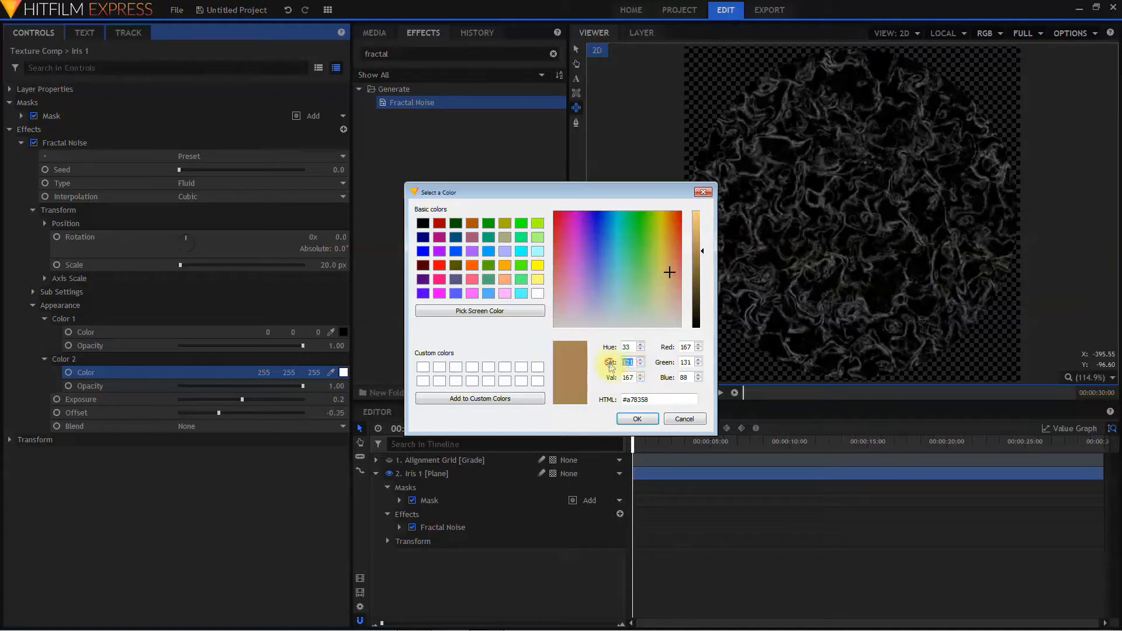
{"action": "type", "text": "200"}
{"action": "left_click", "coordinate": [633, 418]}
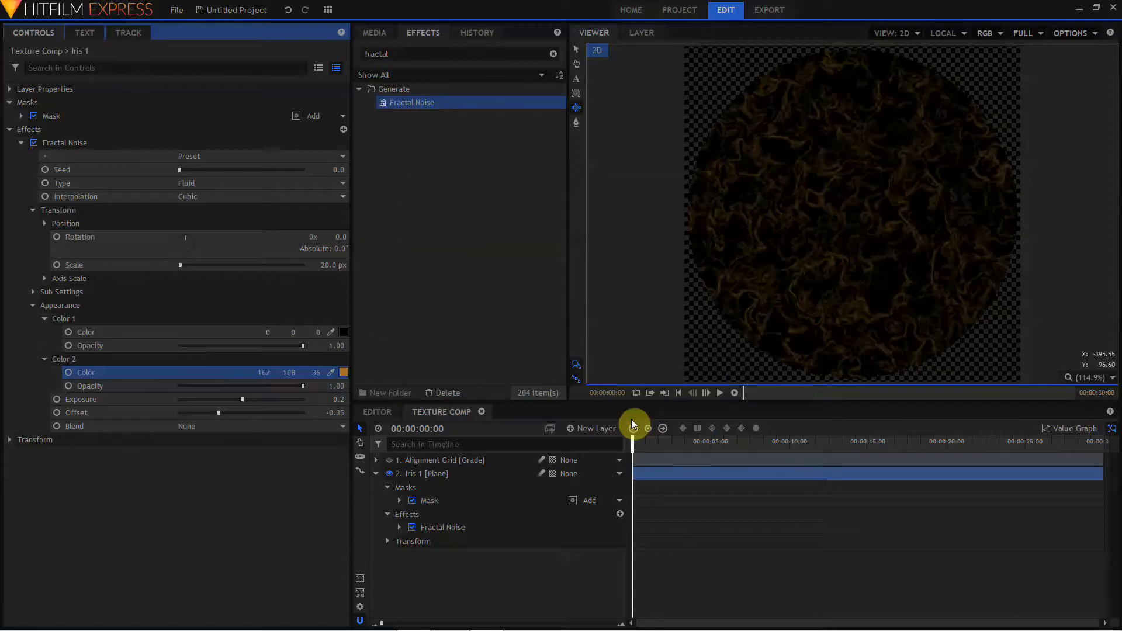
Set the Fractal Noise offset to -0.15.
{"action": "left_click", "coordinate": [338, 413]}
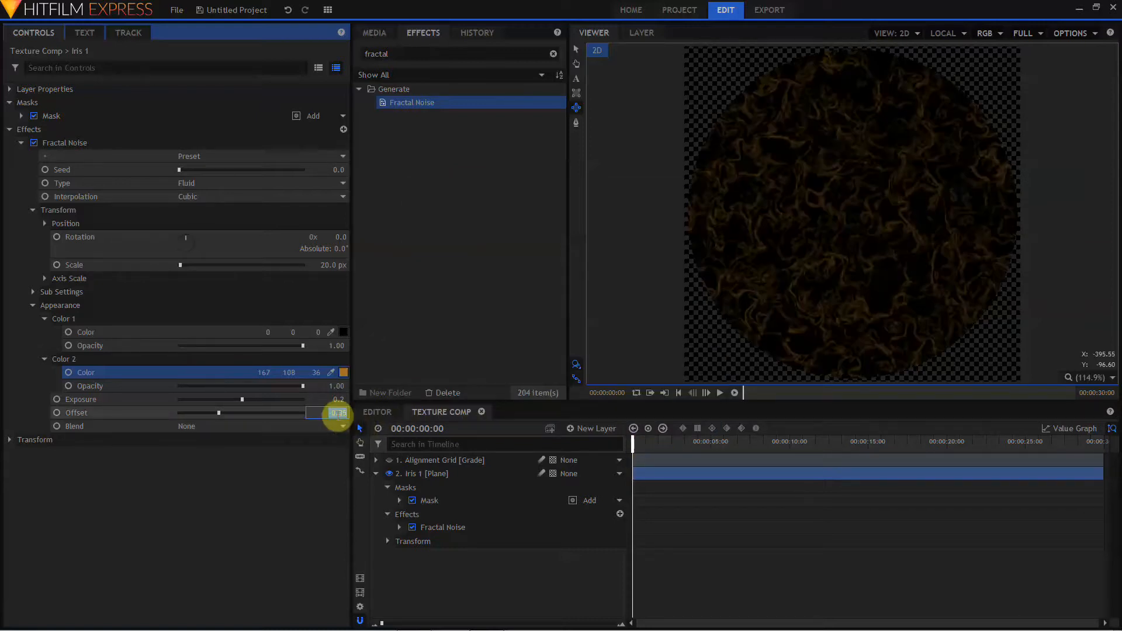
{"action": "key", "text": "BackSpace"}
{"action": "key", "text": "Return"}
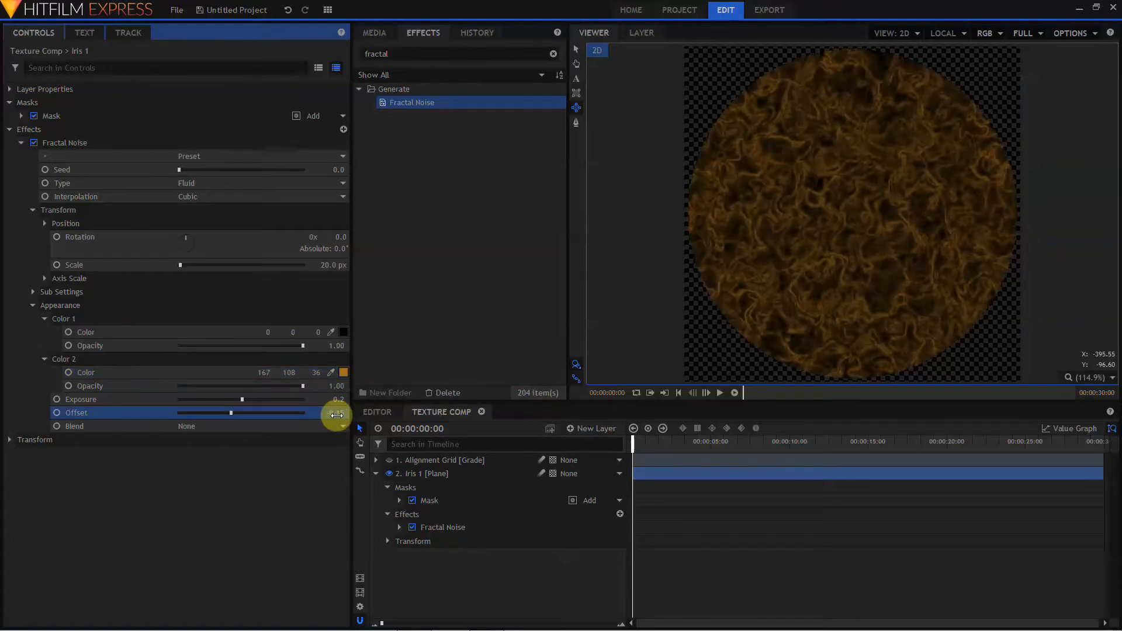
Duplicate the Fractal Noise effect on Iris 1 and set the duplicate's seed to 1300.
{"action": "left_click", "coordinate": [70, 143]}
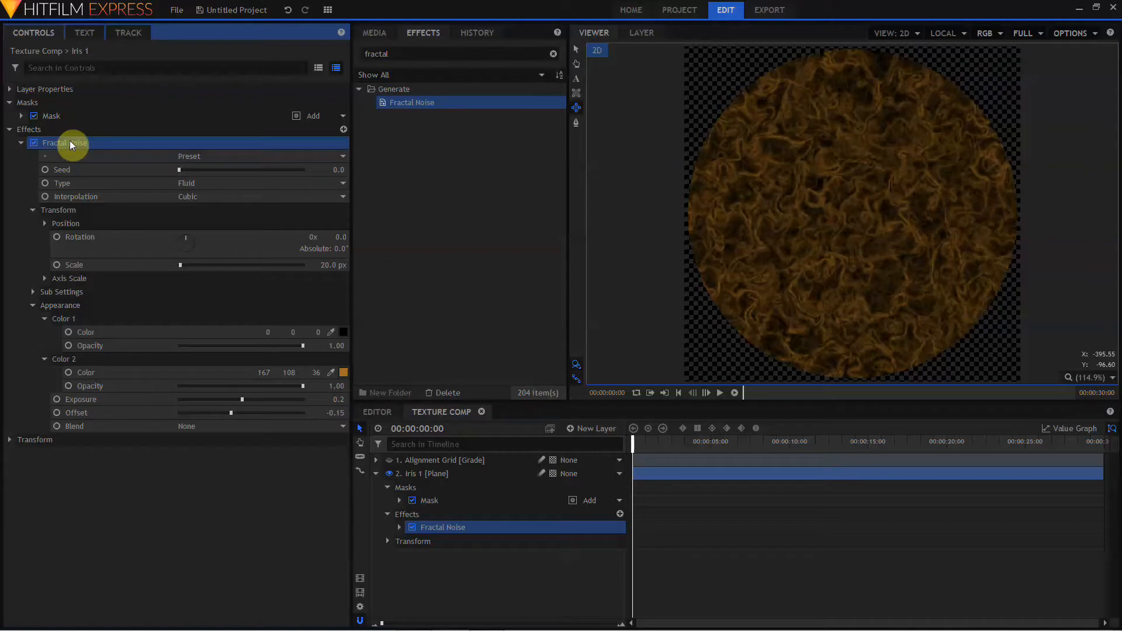
{"action": "key", "text": "ctrl+d"}
{"action": "left_click", "coordinate": [22, 143]}
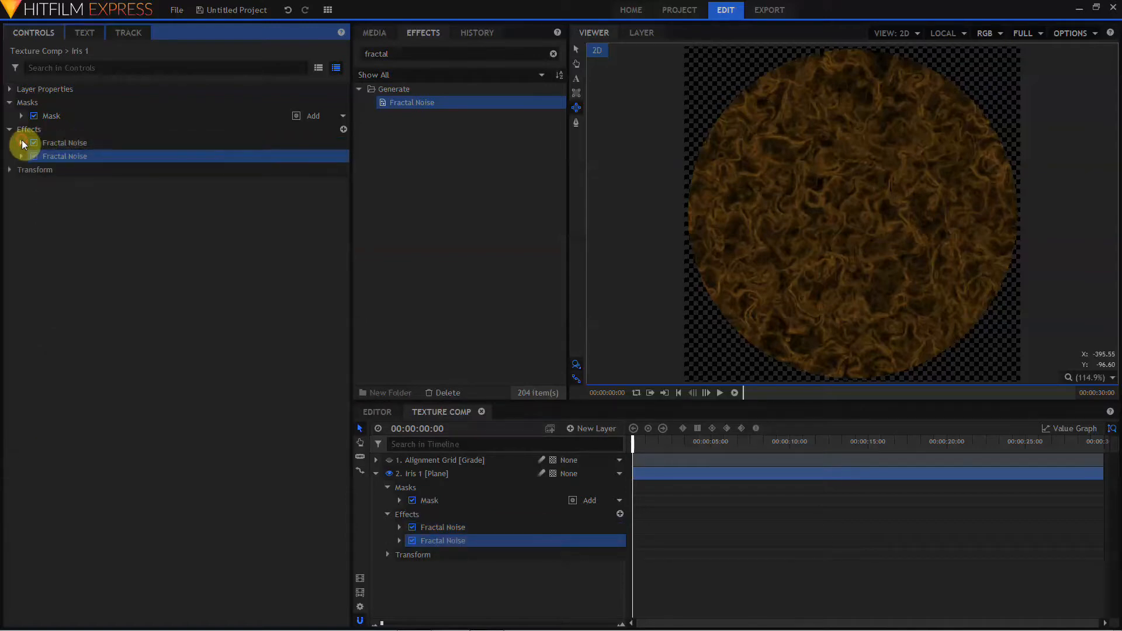
{"action": "left_click", "coordinate": [20, 157]}
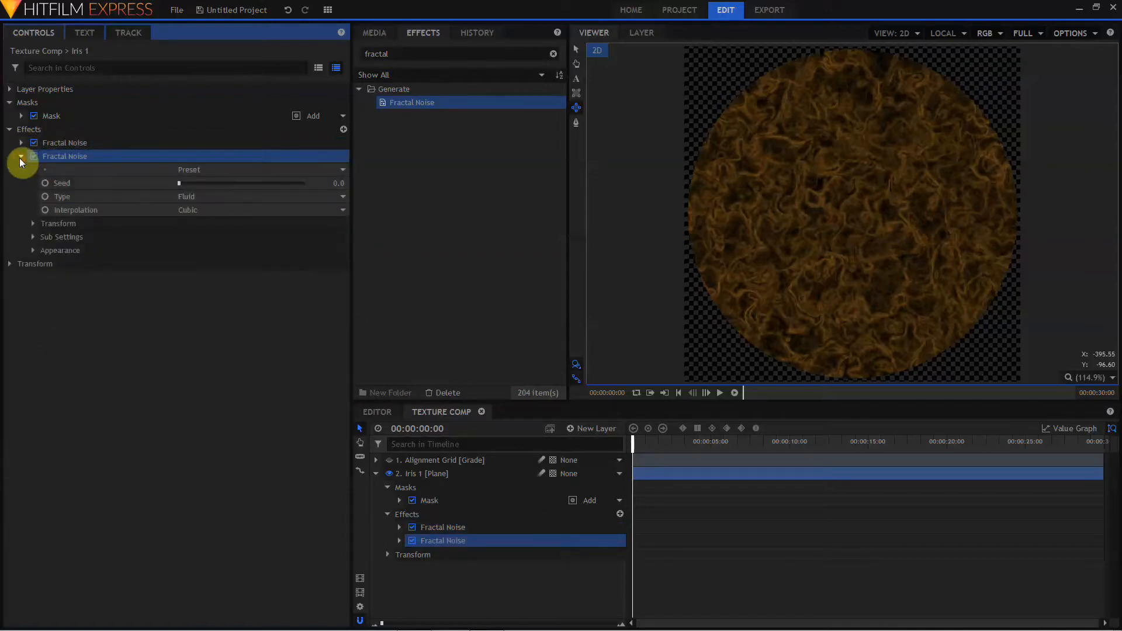
{"action": "left_click", "coordinate": [195, 184]}
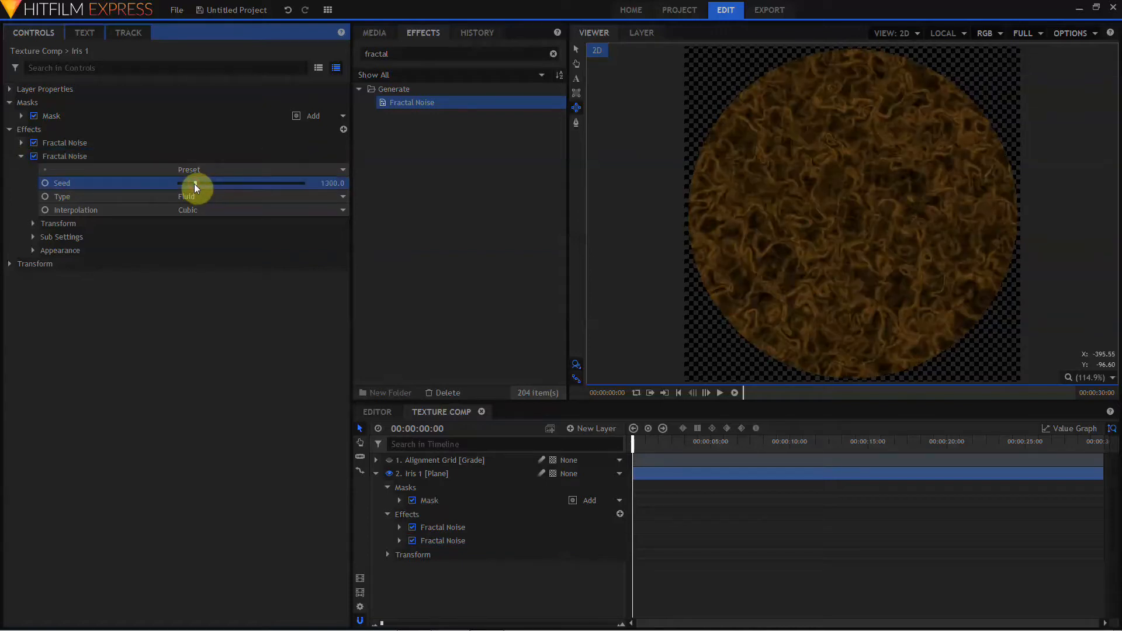
Change the duplicate Fractal Noise's Color 2 to yellow (179, 174, 28) and set its blend to Add.
{"action": "left_click", "coordinate": [33, 250]}
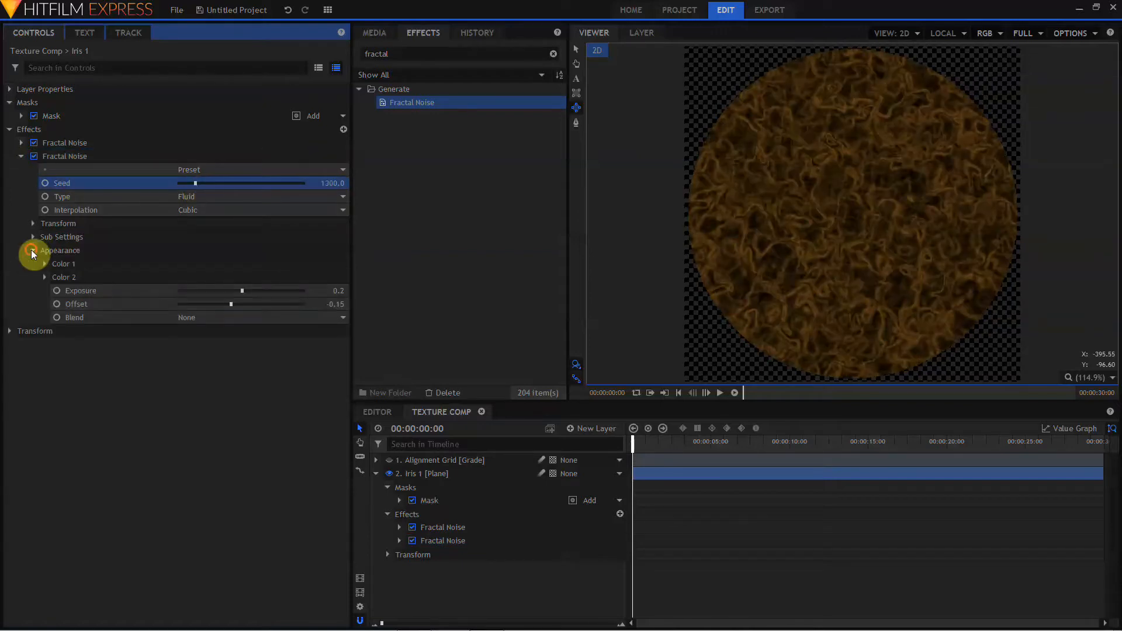
{"action": "left_click", "coordinate": [44, 277]}
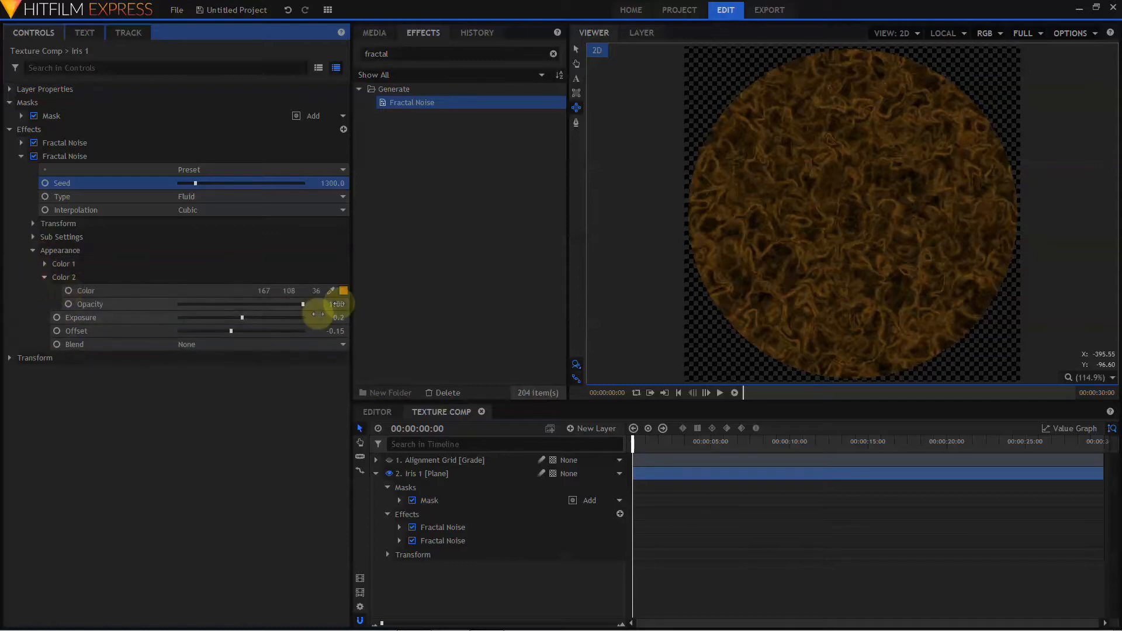
{"action": "left_click", "coordinate": [344, 291]}
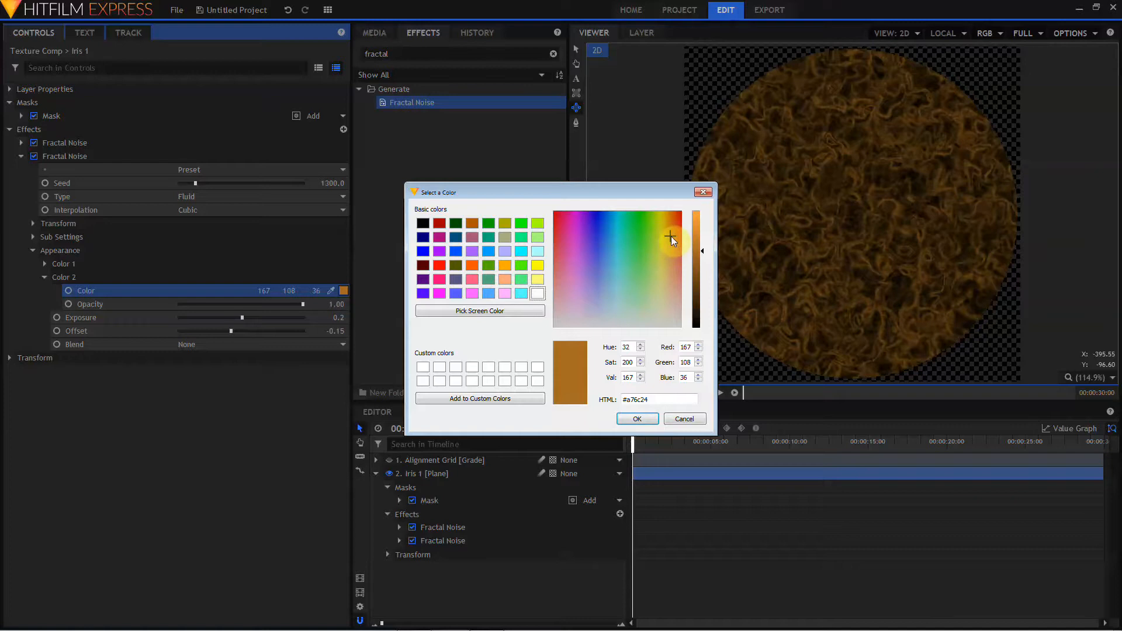
{"action": "left_click_drag", "start_coordinate": [670, 237], "coordinate": [699, 246]}
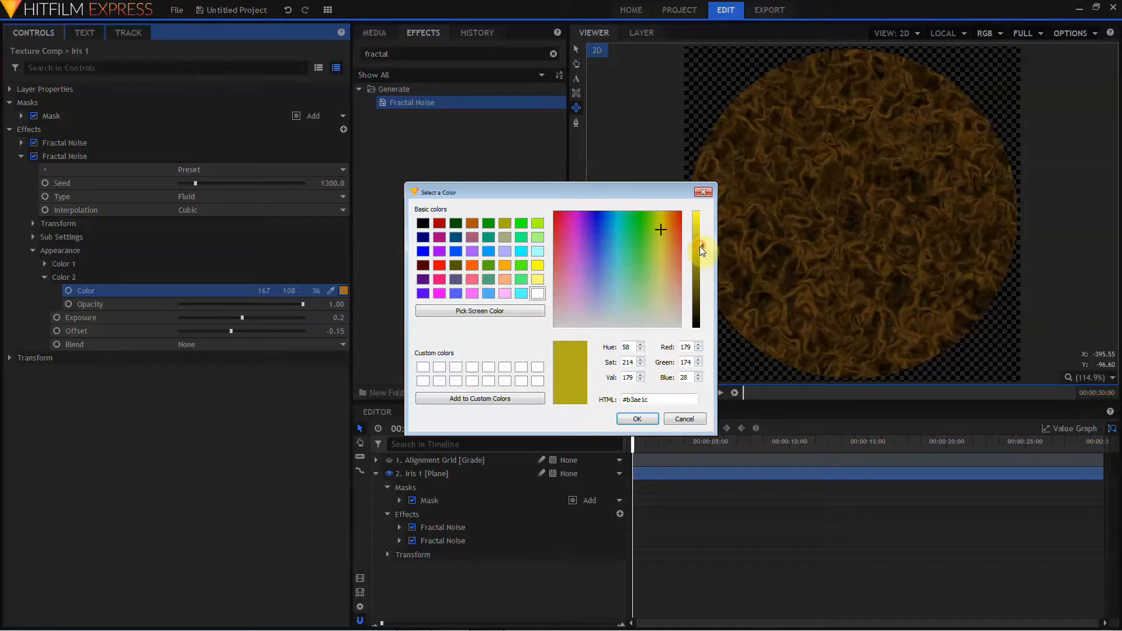
{"action": "left_click", "coordinate": [632, 420]}
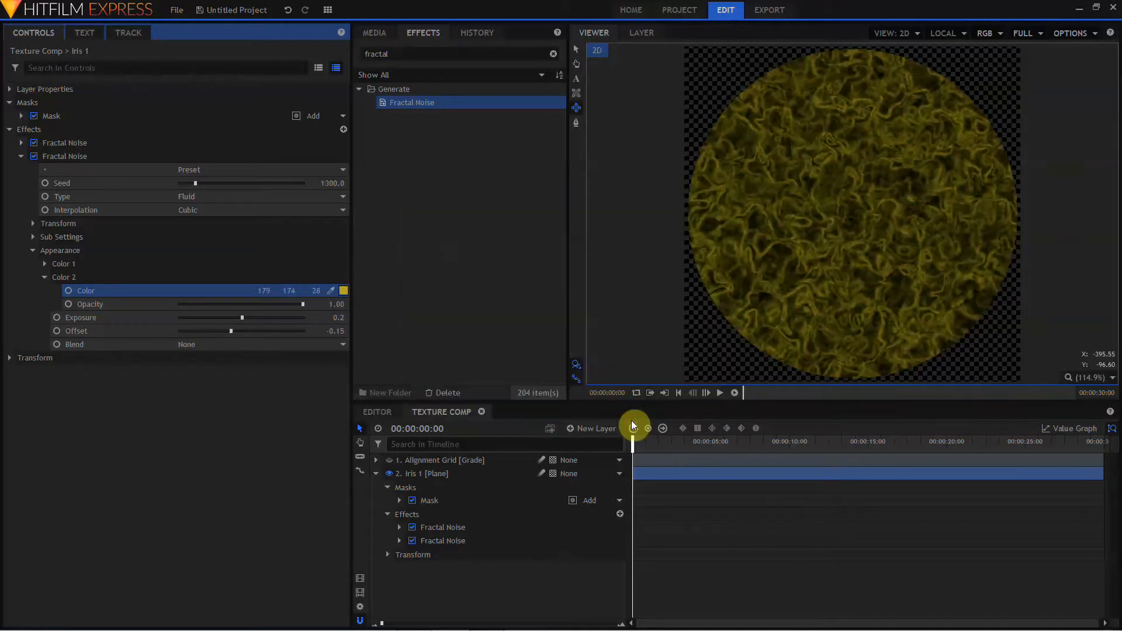
{"action": "left_click", "coordinate": [236, 345]}
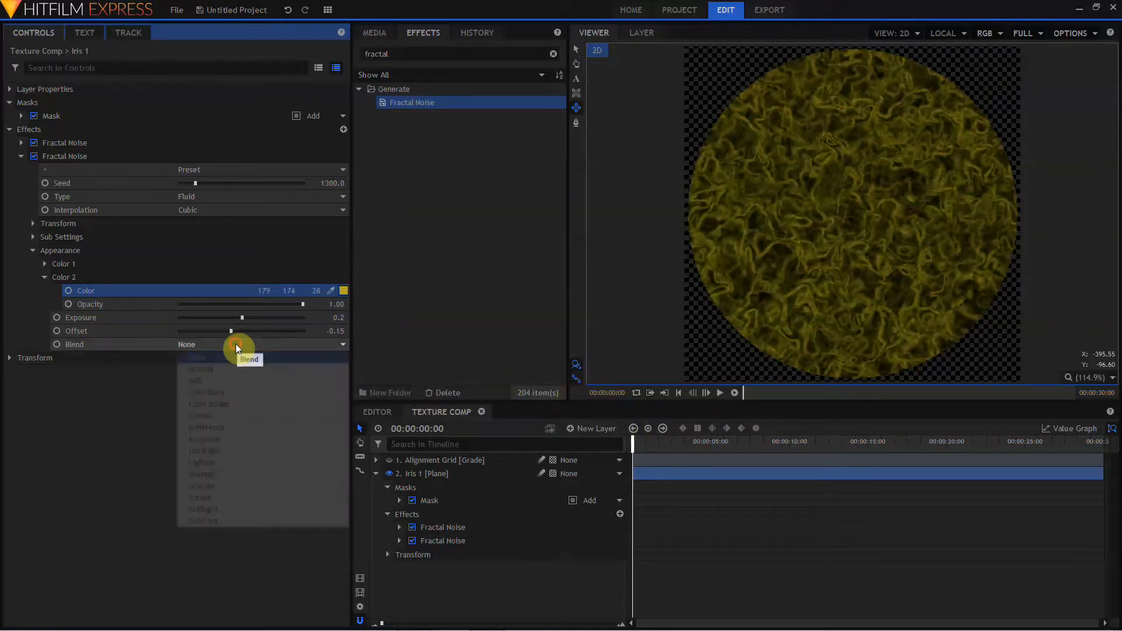
{"action": "left_click", "coordinate": [234, 377]}
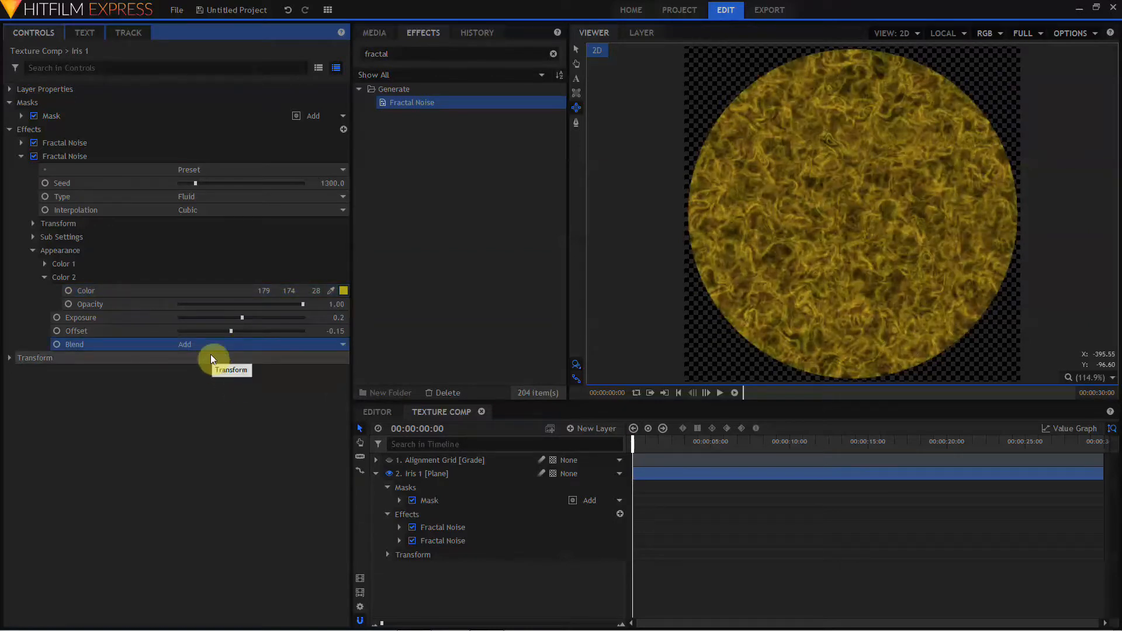
Filter the Iris 1 layer's controls by "color".
{"action": "left_click", "coordinate": [139, 67]}
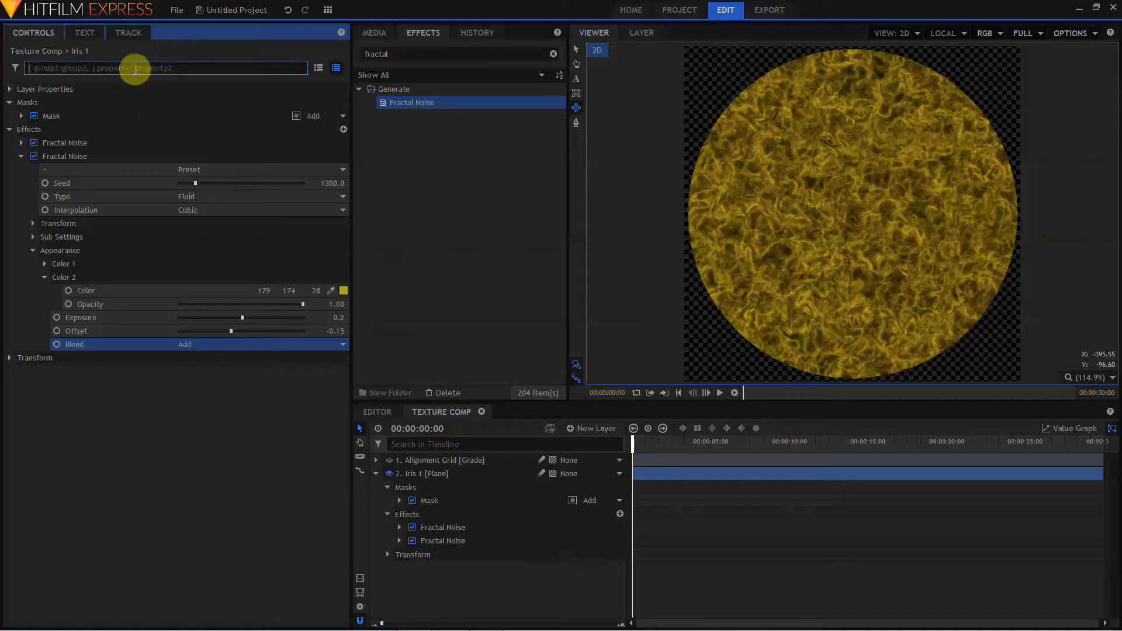
{"action": "type", "text": "color"}
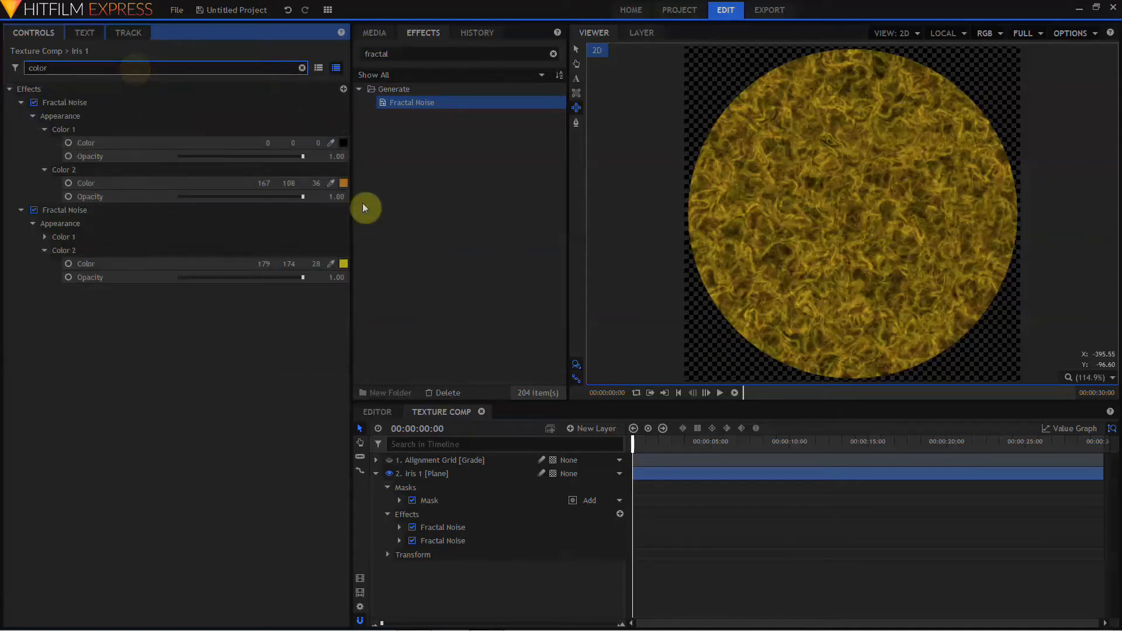
Darken Color 2 of both Fractal Noise effects on Iris 1 by setting each color's Val to 128.
{"action": "left_click", "coordinate": [344, 183]}
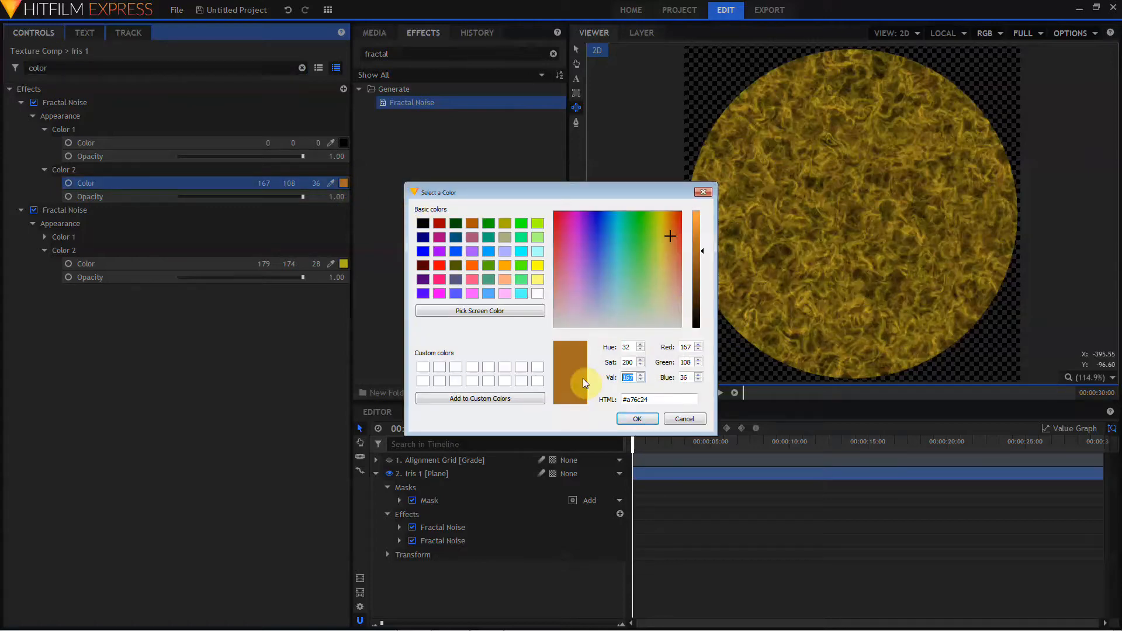
{"action": "type", "text": "128"}
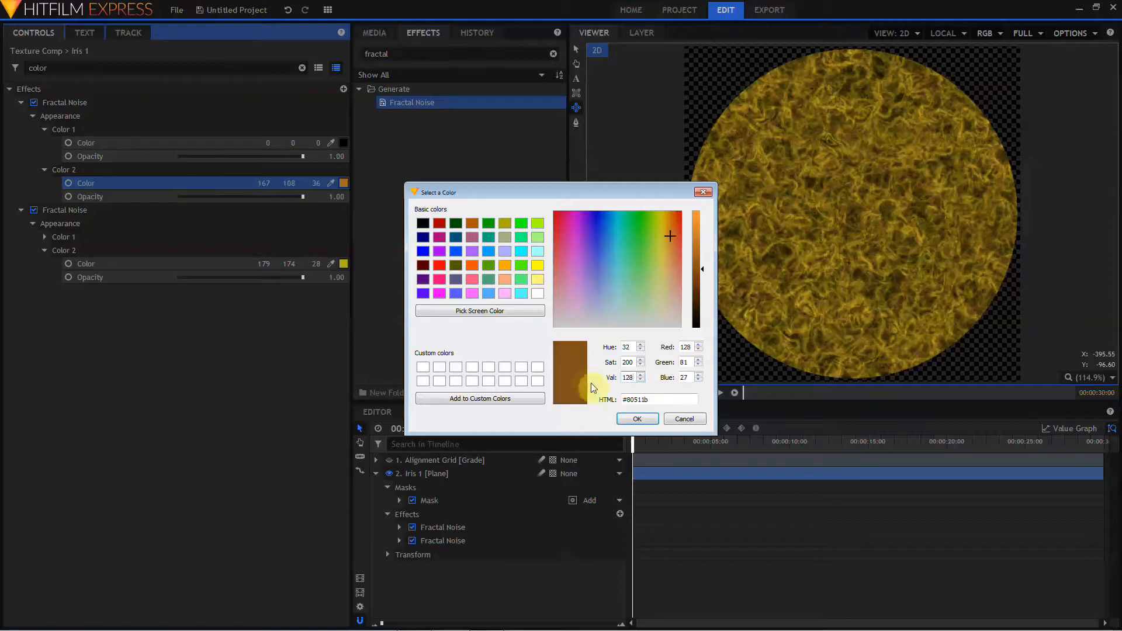
{"action": "left_click", "coordinate": [636, 419]}
{"action": "left_click", "coordinate": [343, 263]}
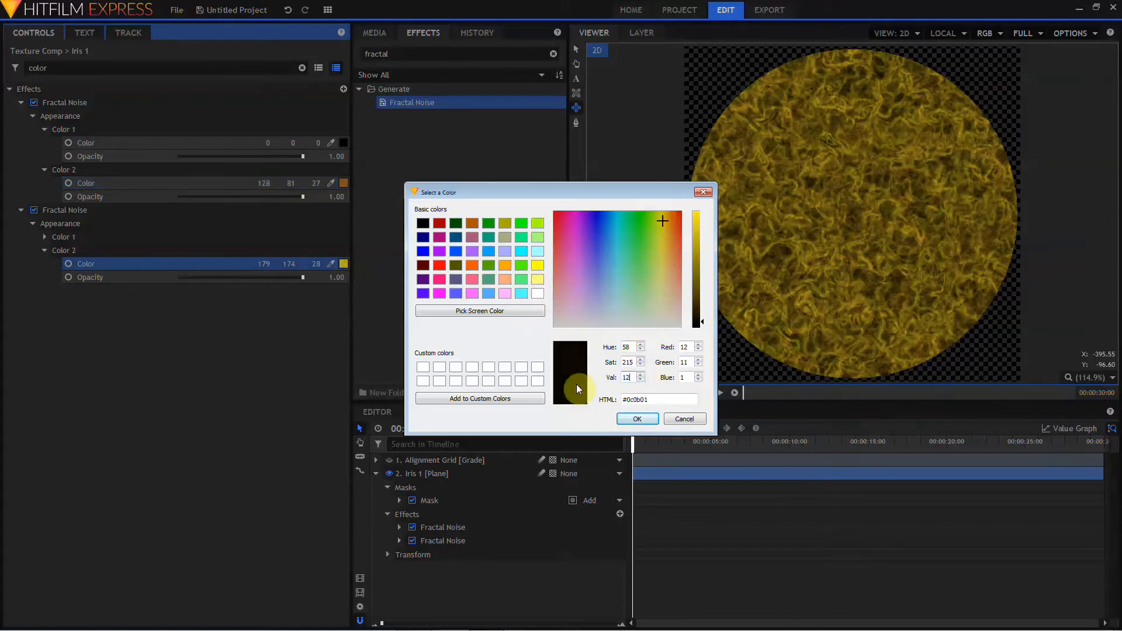
{"action": "type", "text": "128"}
{"action": "left_click", "coordinate": [637, 418]}
Duplicate the Iris 1 plane layer and rename the upper copy as Iris 2.
{"action": "left_click", "coordinate": [418, 474]}
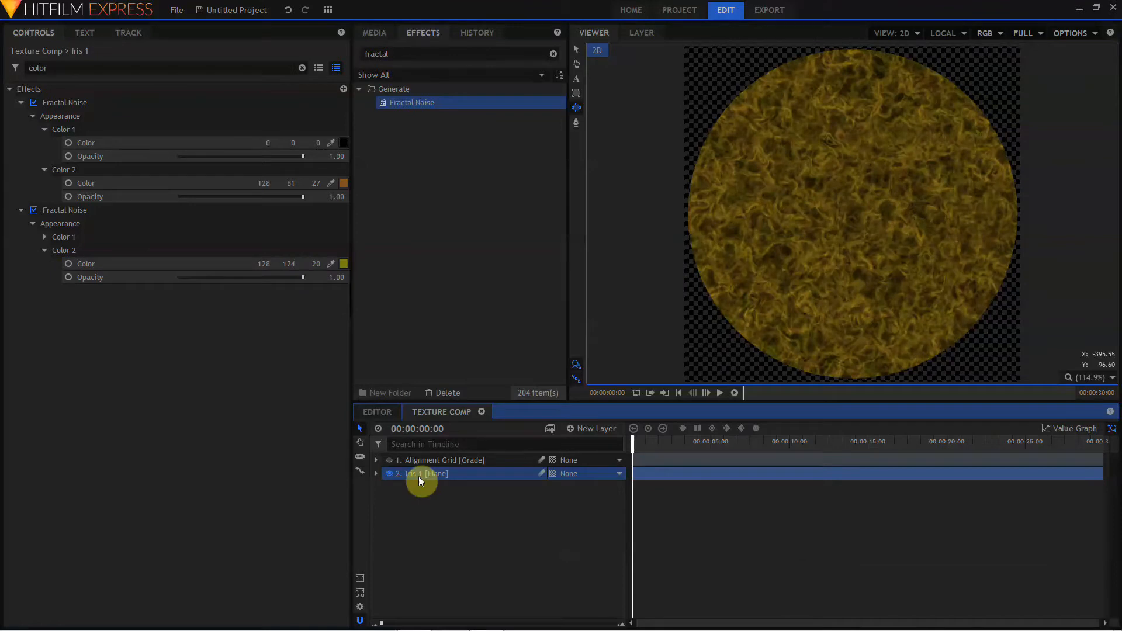
{"action": "key", "text": "ctrl+d"}
{"action": "left_click", "coordinate": [418, 475]}
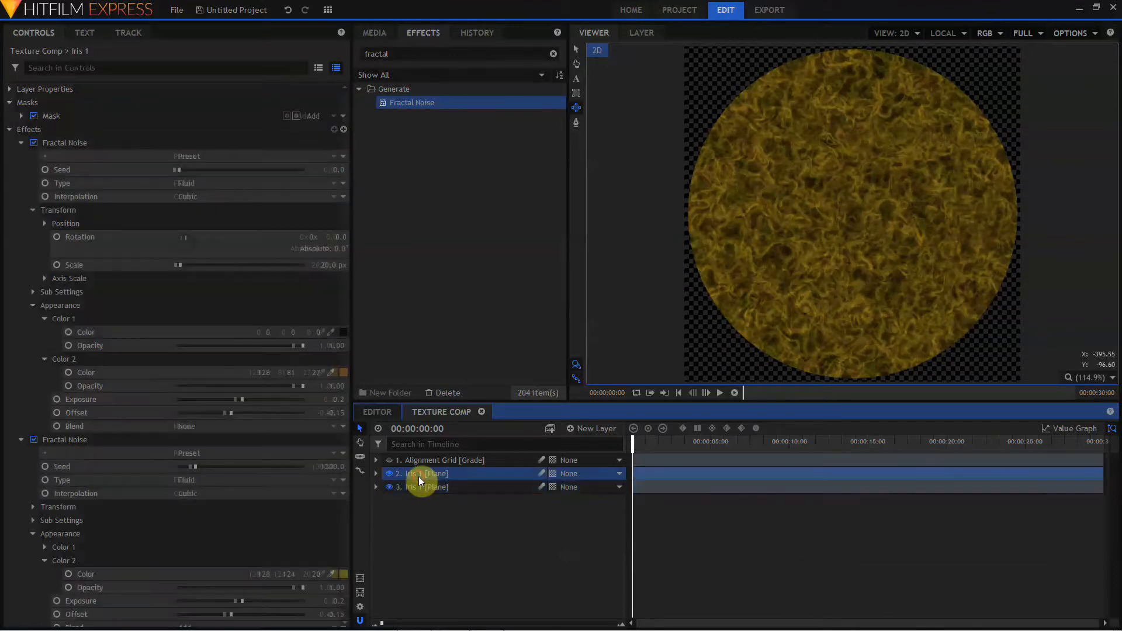
{"action": "left_click", "coordinate": [419, 476]}
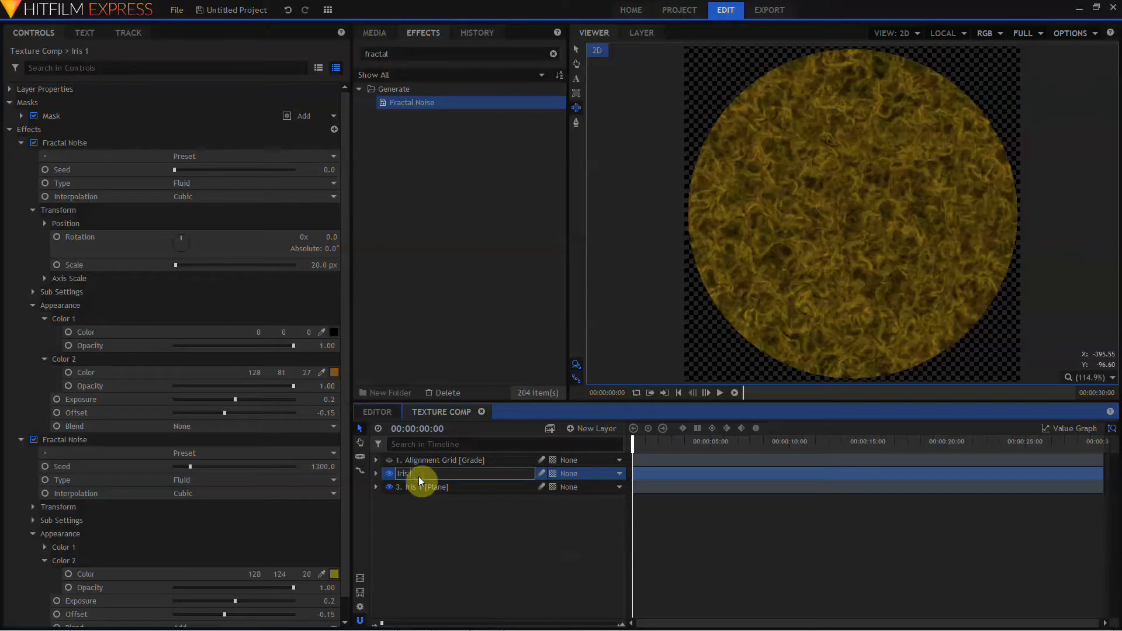
{"action": "type", "text": "2"}
{"action": "key", "text": "Return"}
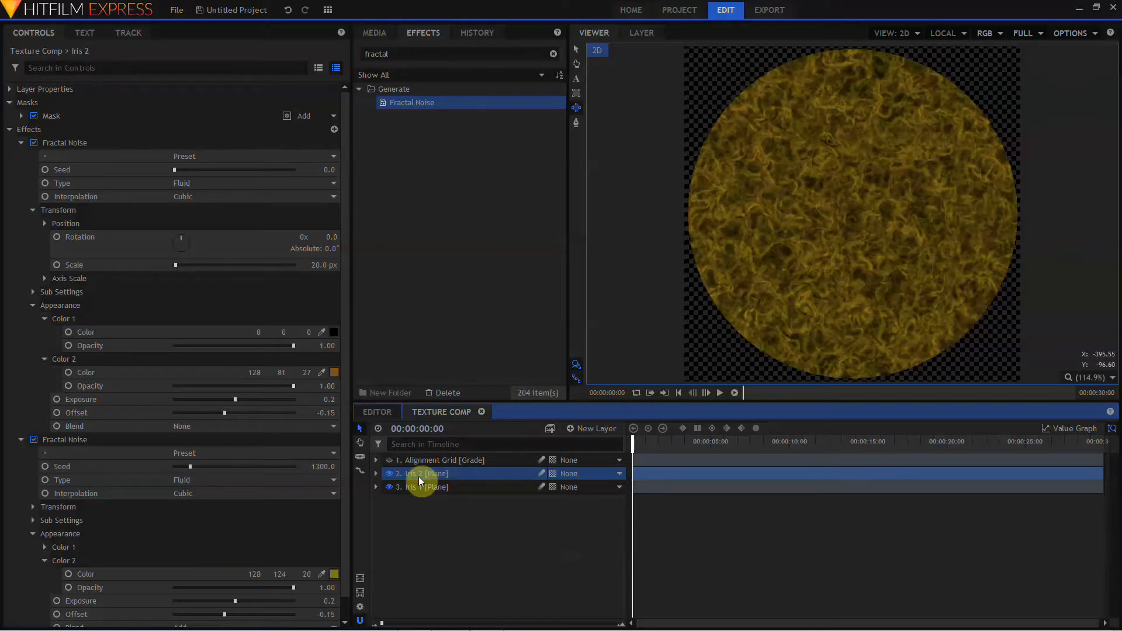
Set the scale of the Iris 2 layer's mask to 95%.
{"action": "left_click", "coordinate": [21, 117]}
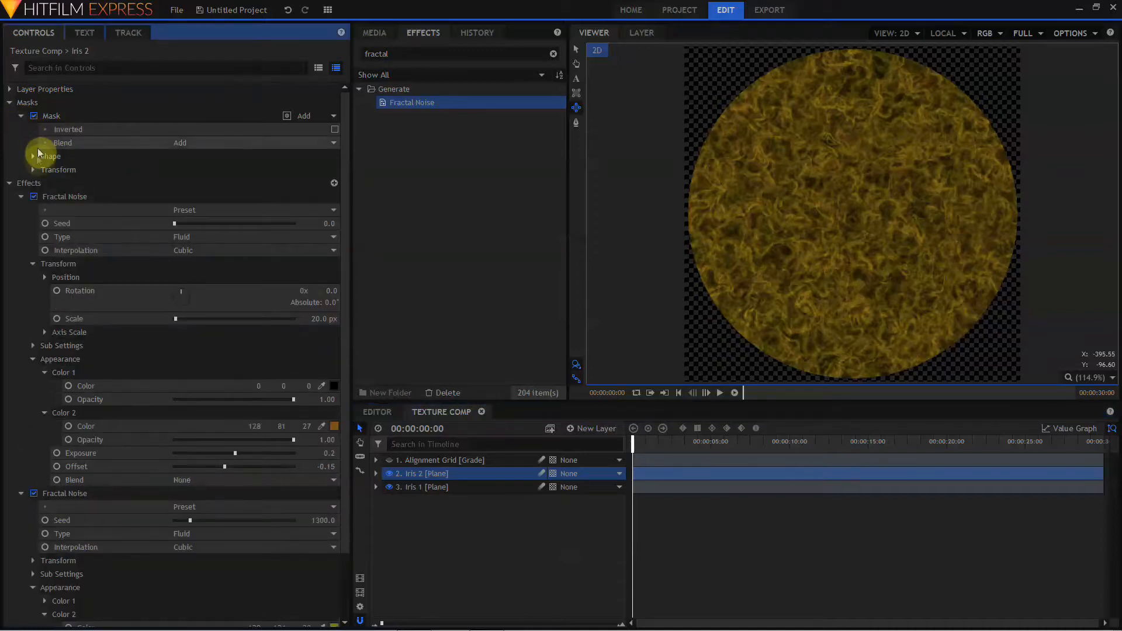
{"action": "left_click", "coordinate": [32, 170]}
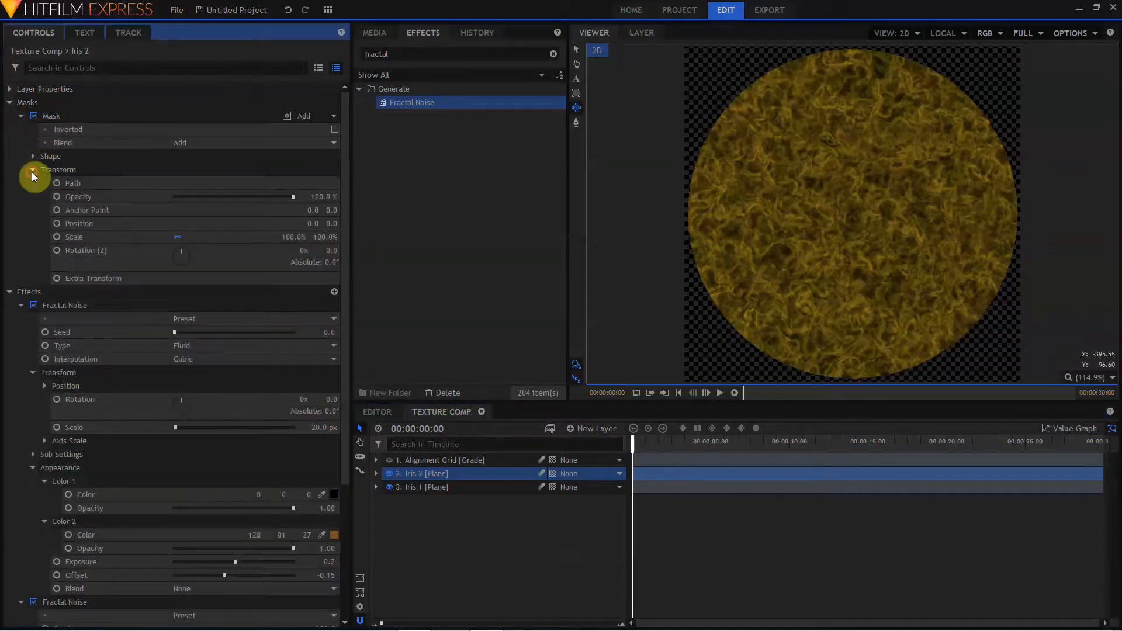
{"action": "left_click", "coordinate": [295, 236]}
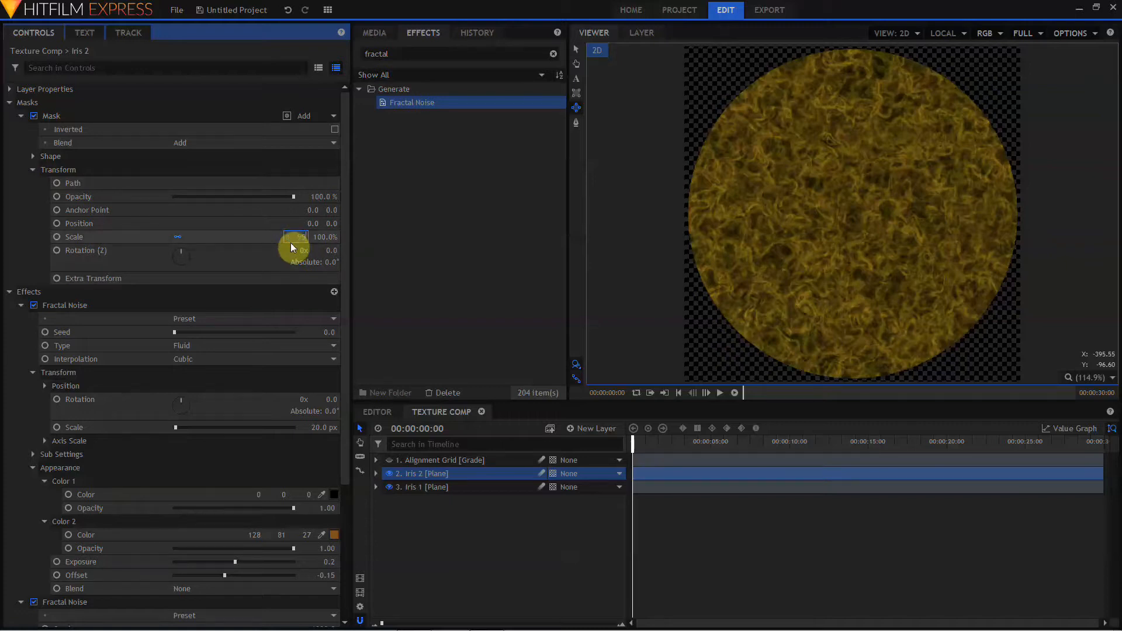
{"action": "key", "text": "Return"}
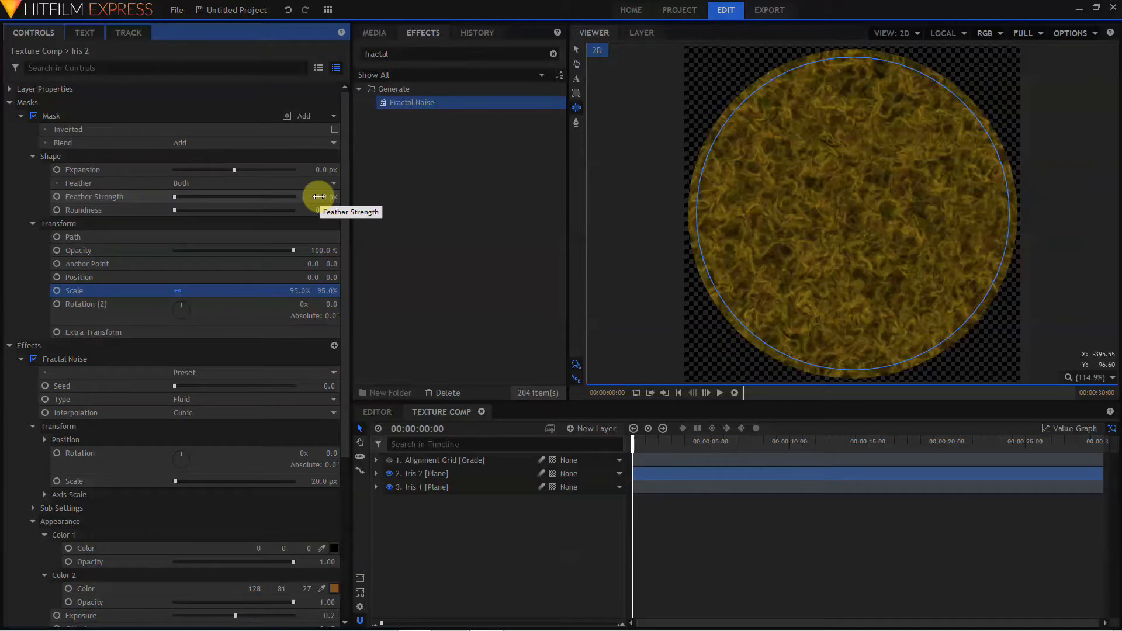
Set the Iris 2 mask's feather to In with a feather strength of 10 px.
{"action": "left_click", "coordinate": [313, 186]}
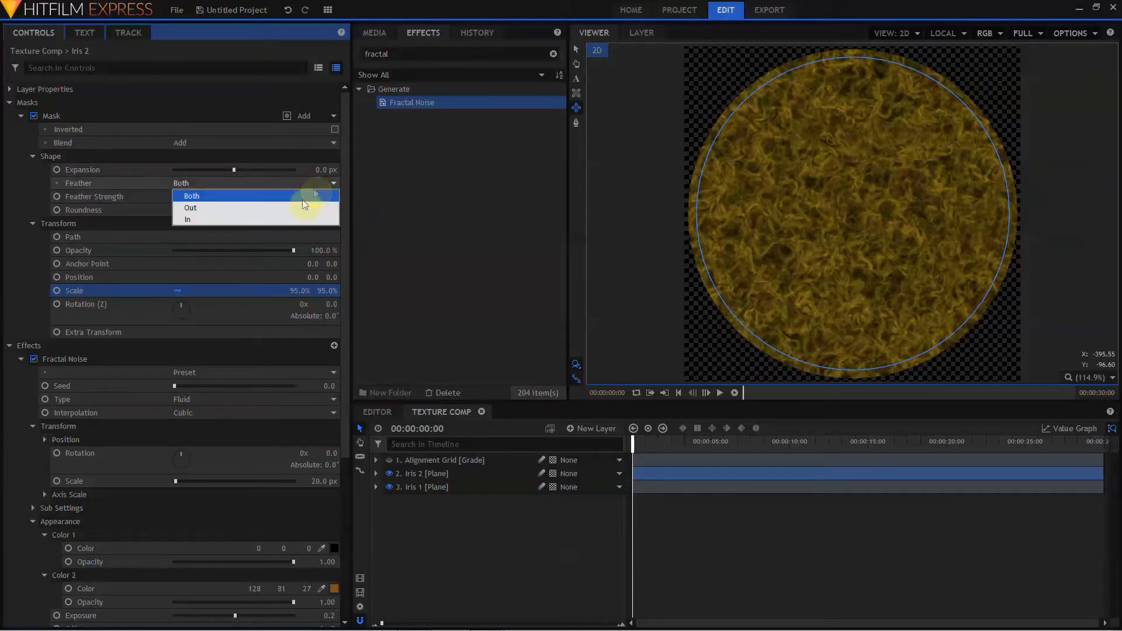
{"action": "left_click", "coordinate": [299, 220]}
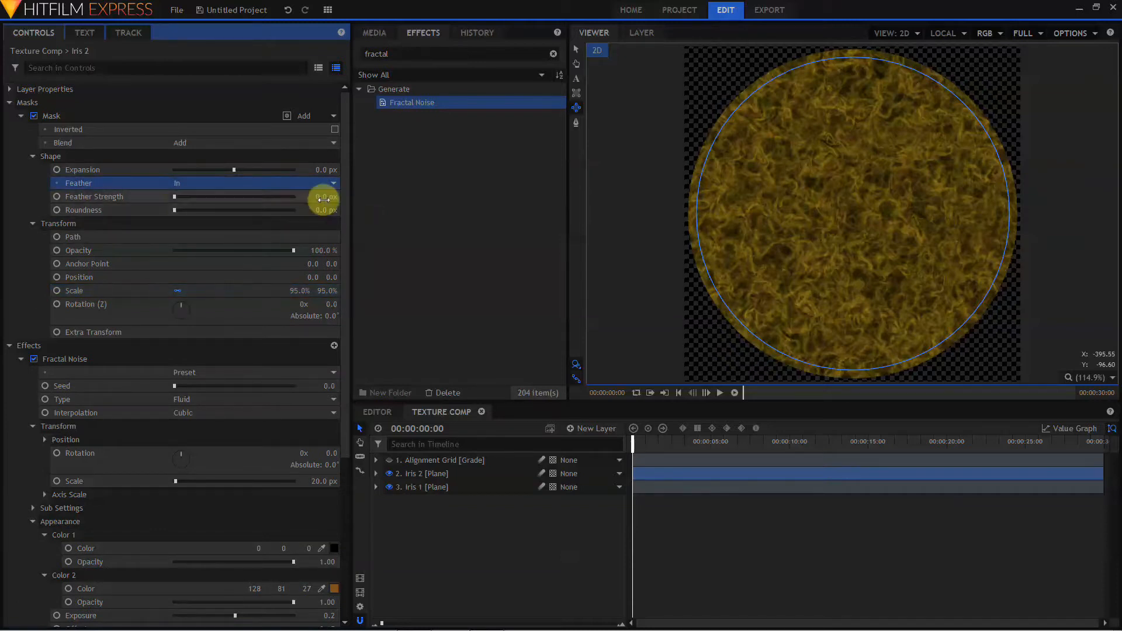
{"action": "left_click_drag", "start_coordinate": [324, 199], "coordinate": [329, 199]}
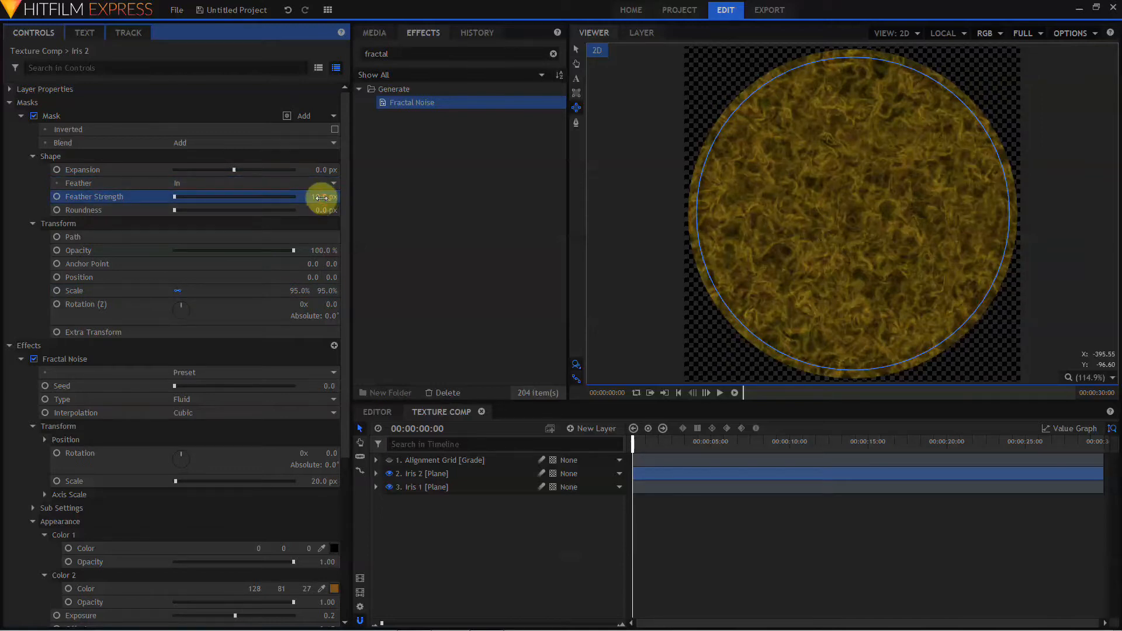
Set the blend mode of the Iris 2 layer to Screen and collapse its mask properties.
{"action": "left_click", "coordinate": [10, 90]}
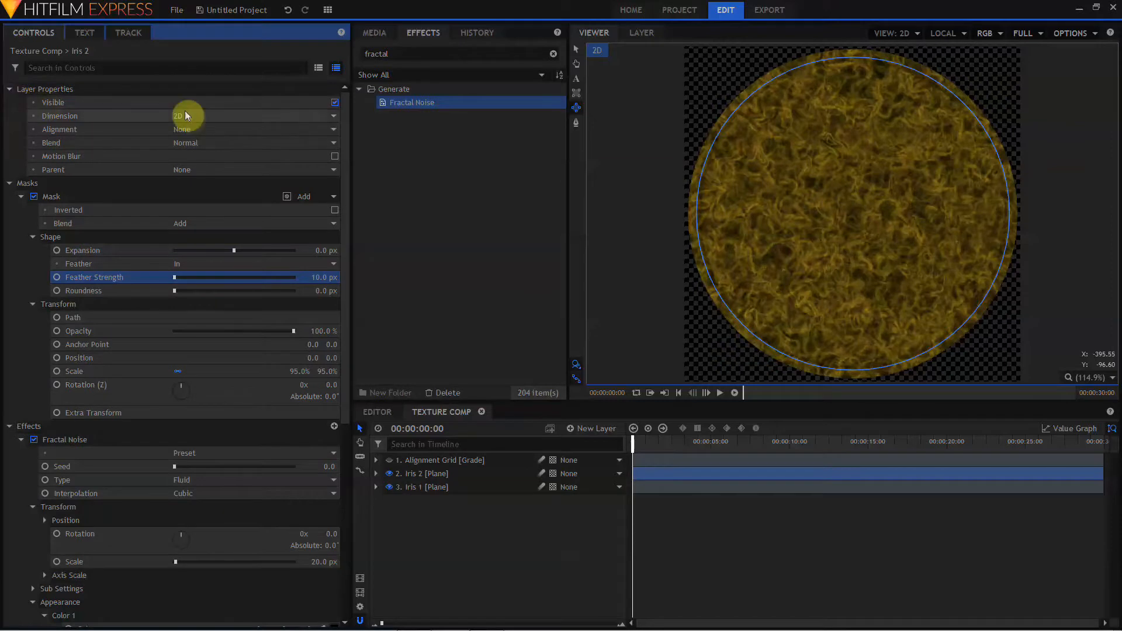
{"action": "left_click", "coordinate": [191, 143]}
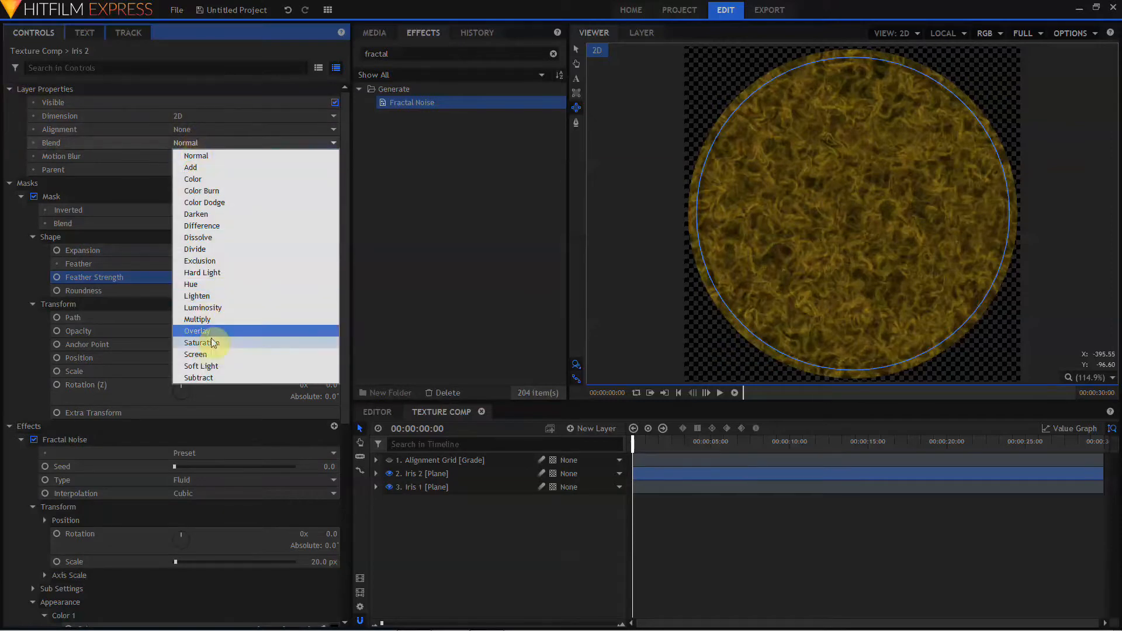
{"action": "left_click", "coordinate": [211, 356]}
{"action": "left_click", "coordinate": [10, 183]}
Filter the Iris 2 controls by "seed" and set the first Fractal Noise's seed to 1600 and the second's to 2900.
{"action": "left_click", "coordinate": [108, 68]}
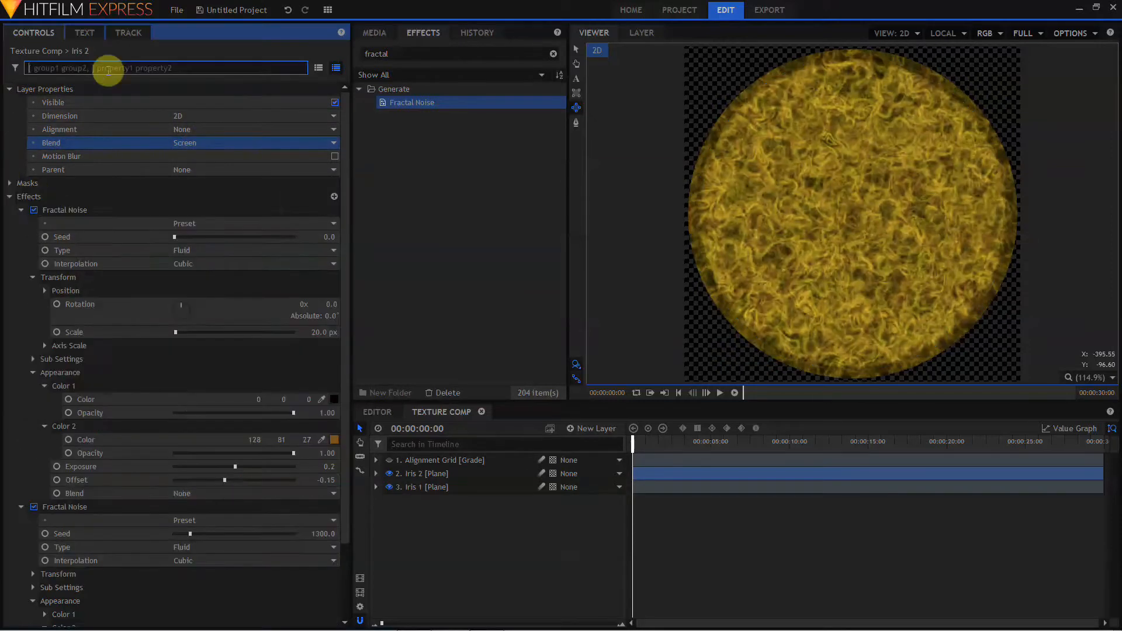
{"action": "type", "text": "seed"}
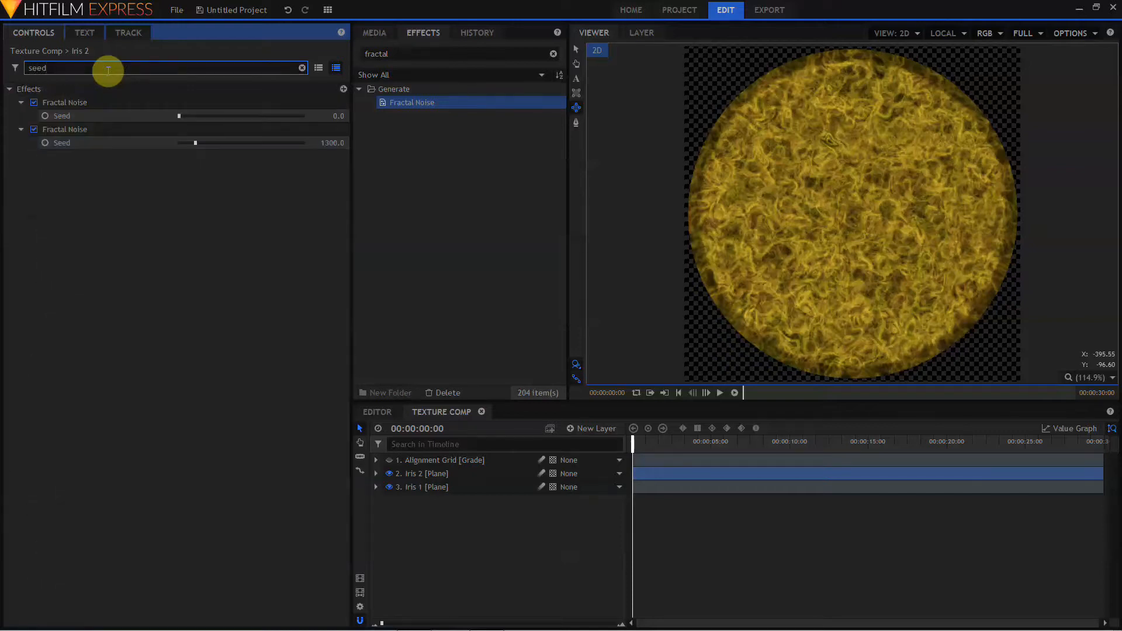
{"action": "left_click", "coordinate": [198, 117]}
{"action": "left_click_drag", "start_coordinate": [219, 141], "coordinate": [215, 142]}
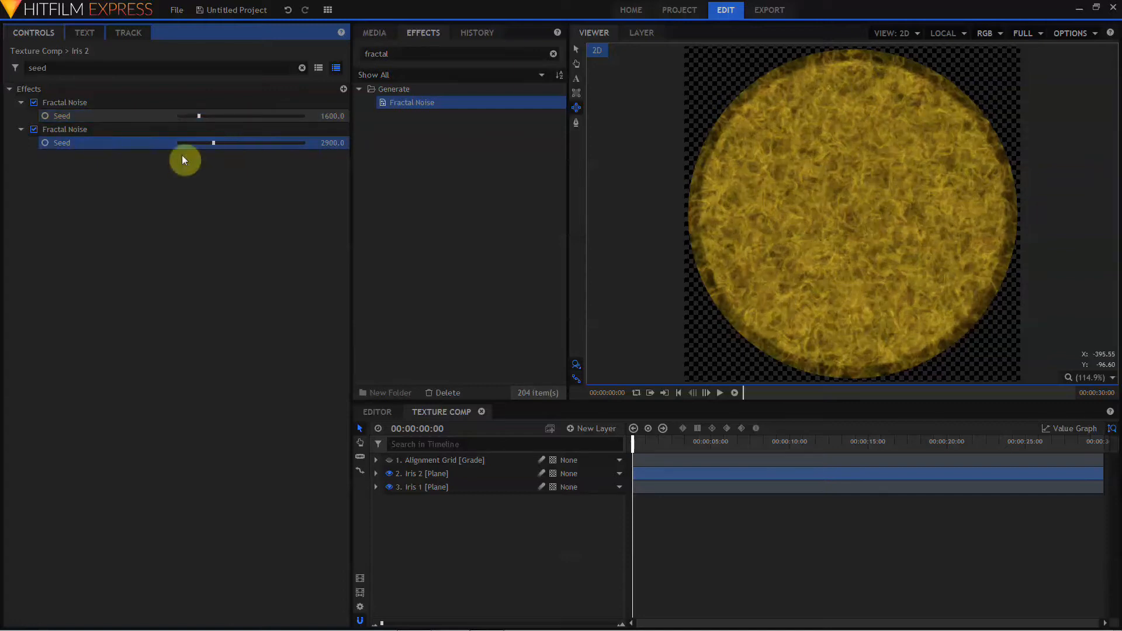
Filter the Iris 2 controls by "color" and set the first Fractal Noise's Color 2 to dark red (128, 0, 0).
{"action": "left_click", "coordinate": [90, 67]}
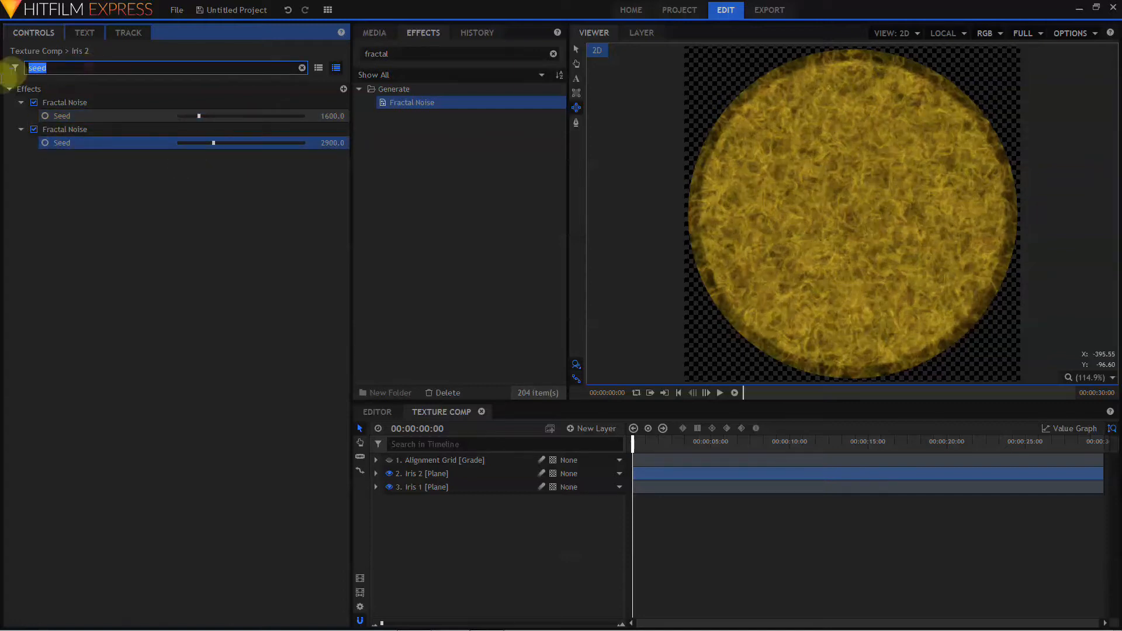
{"action": "type", "text": "color"}
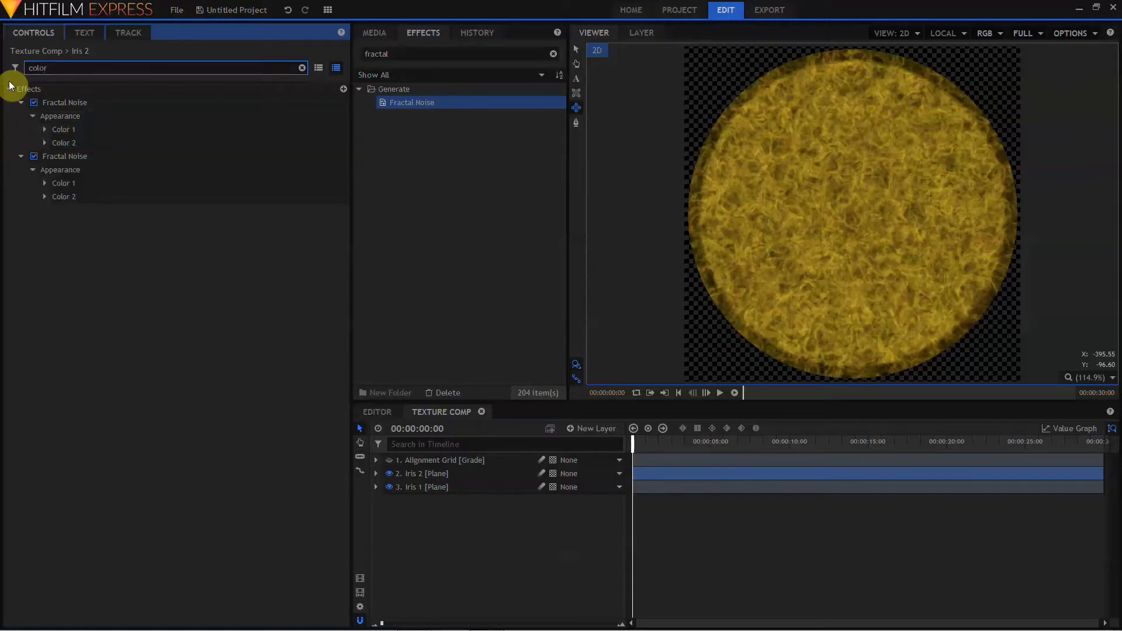
{"action": "left_click", "coordinate": [344, 156]}
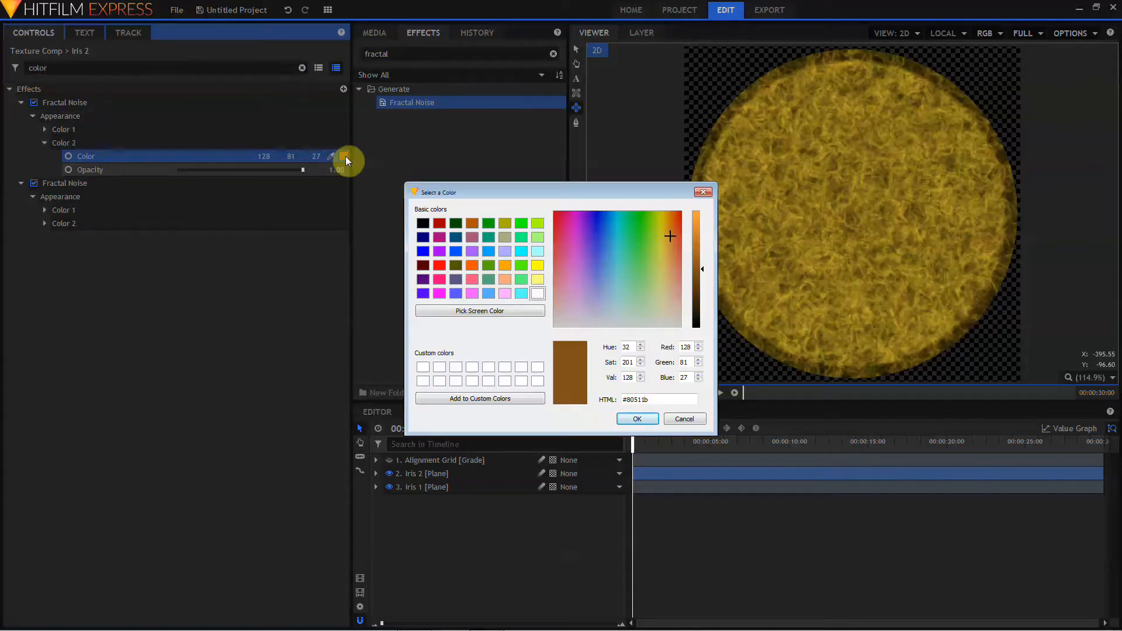
{"action": "left_click", "coordinate": [440, 224]}
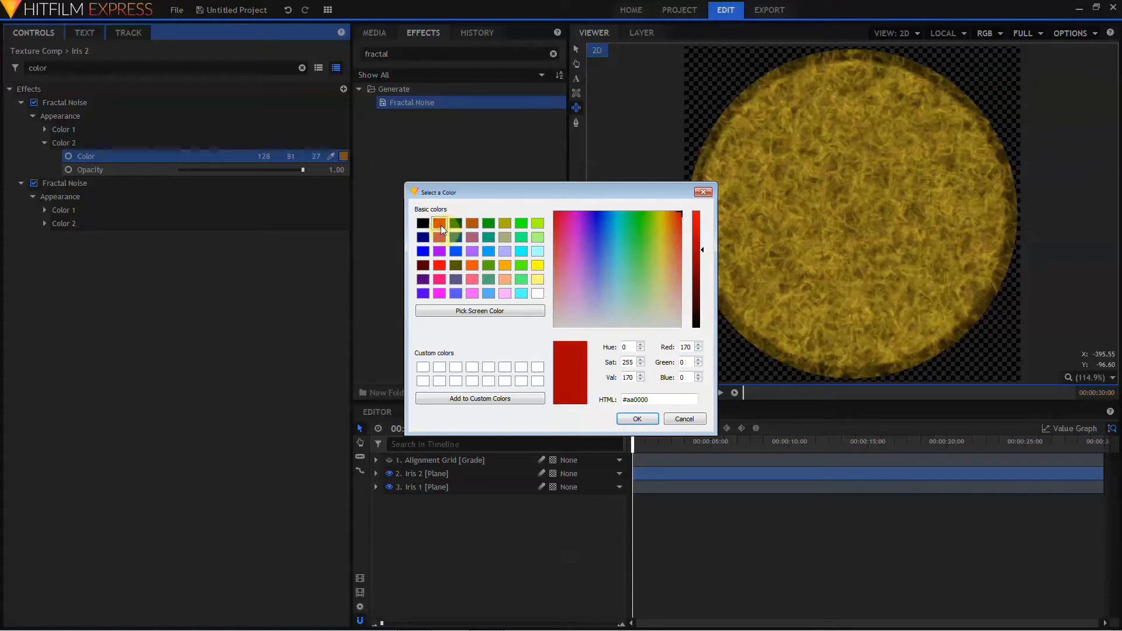
{"action": "double_click", "coordinate": [629, 378]}
{"action": "type", "text": "128"}
{"action": "left_click", "coordinate": [634, 419]}
Set Color 2 of the second Fractal Noise on Iris 2 to dark orange (128, 85, 0).
{"action": "left_click", "coordinate": [44, 224]}
{"action": "left_click", "coordinate": [344, 237]}
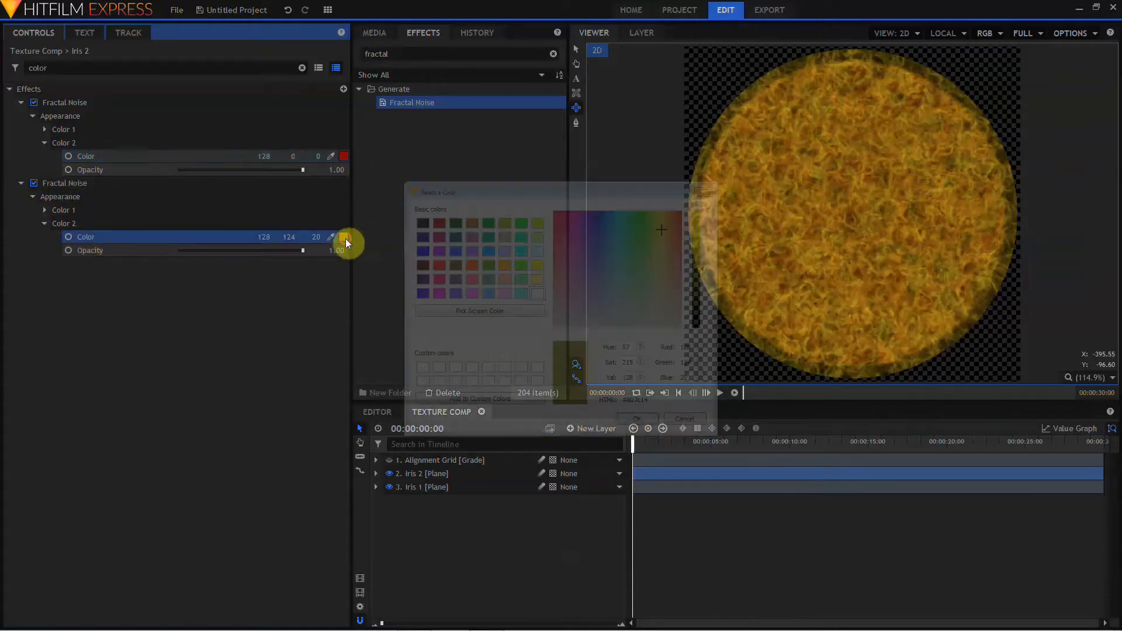
{"action": "left_click", "coordinate": [505, 265]}
{"action": "double_click", "coordinate": [628, 377]}
{"action": "type", "text": "128"}
{"action": "left_click", "coordinate": [632, 417]}
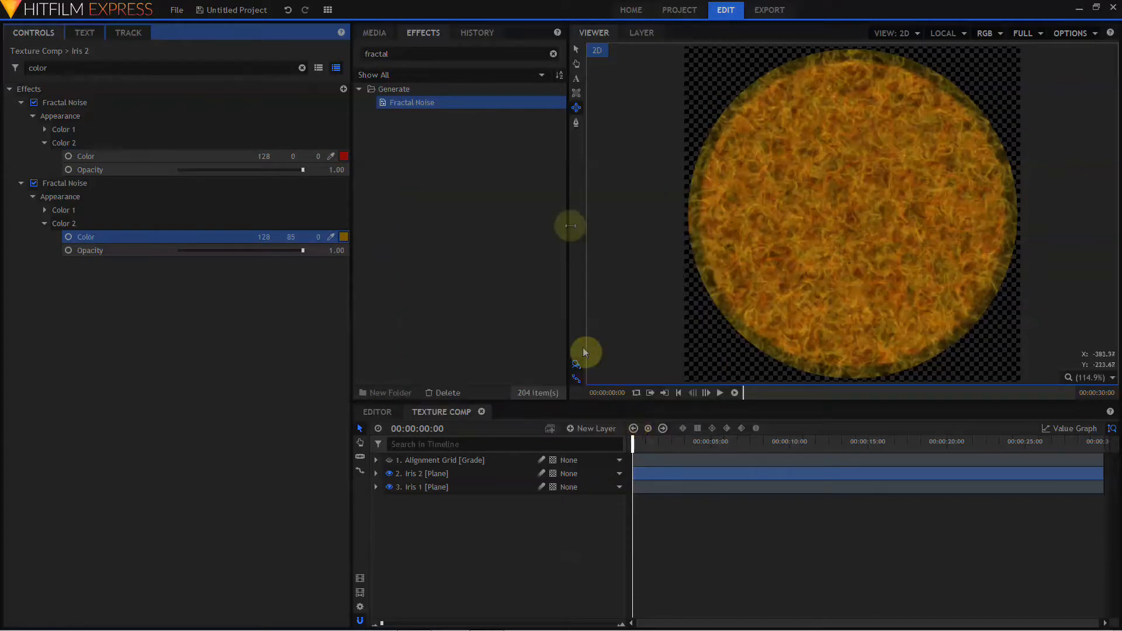
Search the effects for "zoom" and apply Zoom Blur to Iris 2 after its two Fractal Noise effects.
{"action": "double_click", "coordinate": [414, 54]}
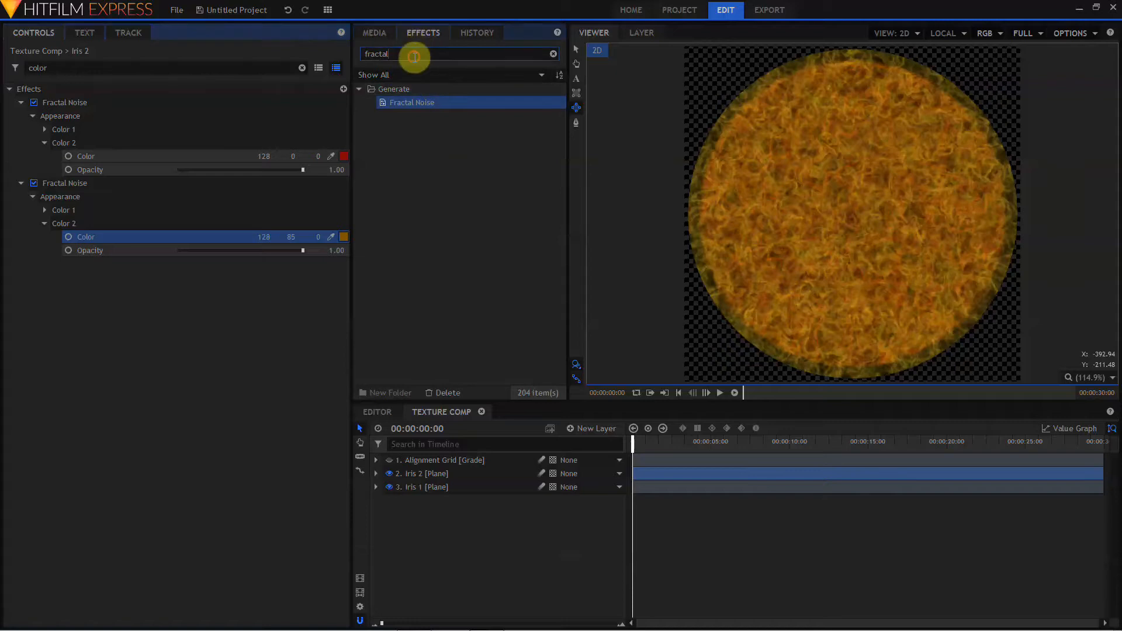
{"action": "type", "text": "zoom"}
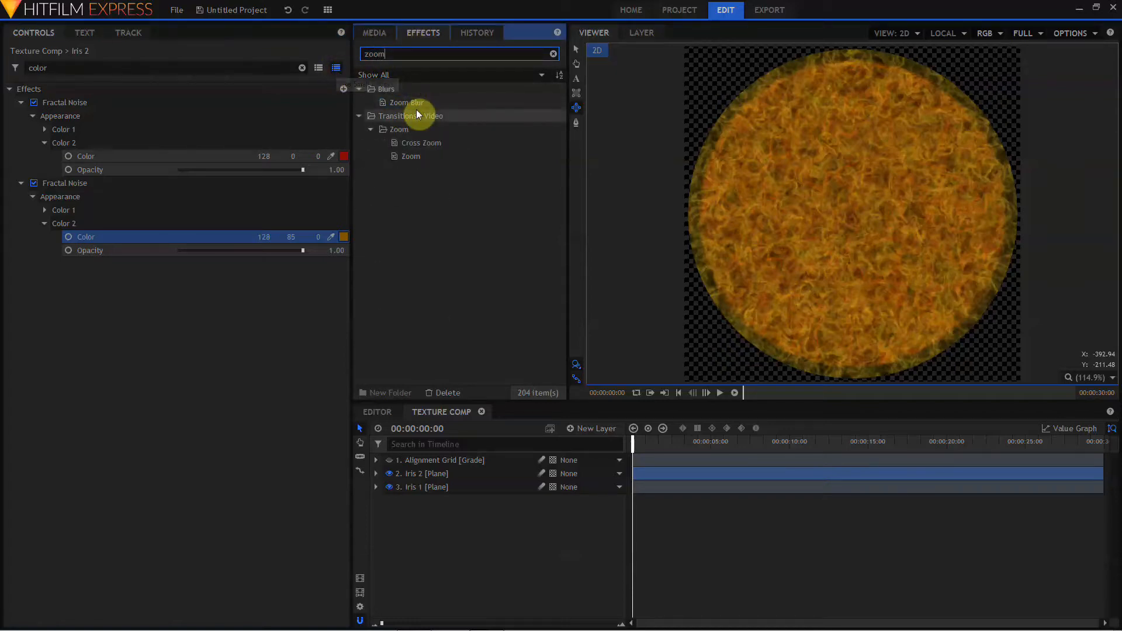
{"action": "left_click_drag", "start_coordinate": [413, 103], "coordinate": [66, 238]}
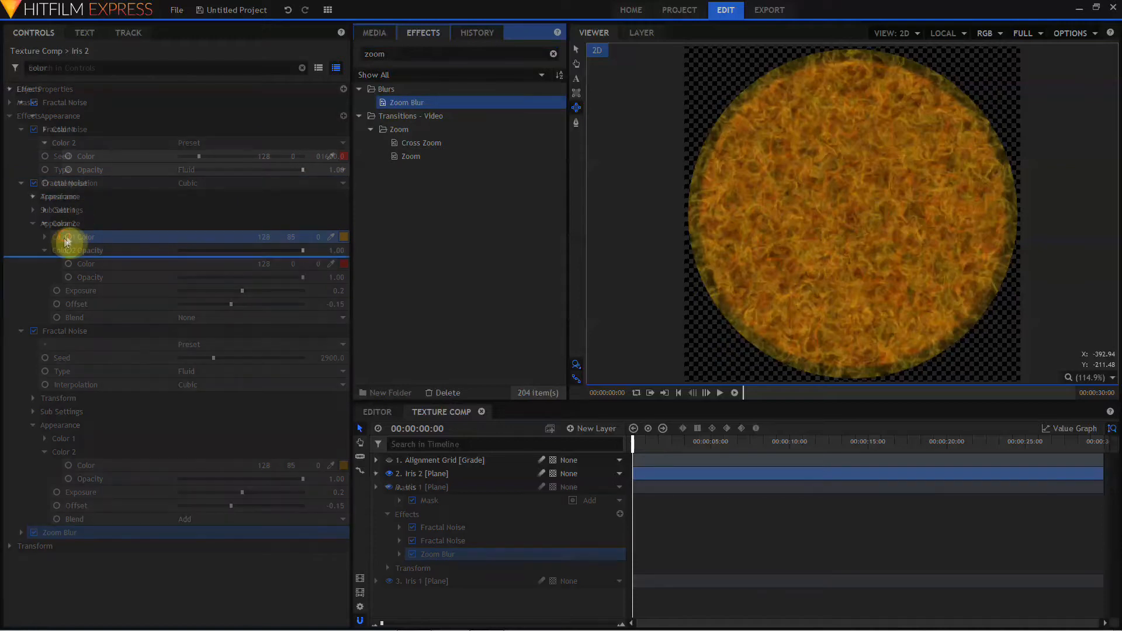
Set the quality of the Zoom Blur effect on Iris 2 to 10%.
{"action": "left_click", "coordinate": [21, 532]}
{"action": "left_click_drag", "start_coordinate": [301, 182], "coordinate": [215, 186]}
{"action": "left_click", "coordinate": [330, 183]}
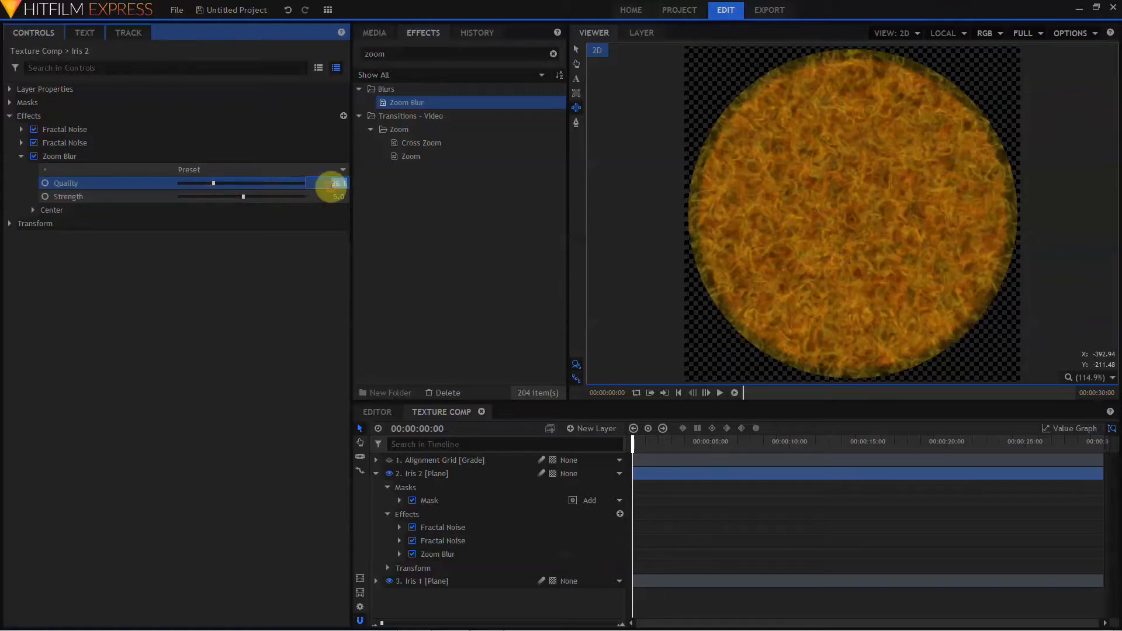
{"action": "type", "text": "10"}
{"action": "key", "text": "Return"}
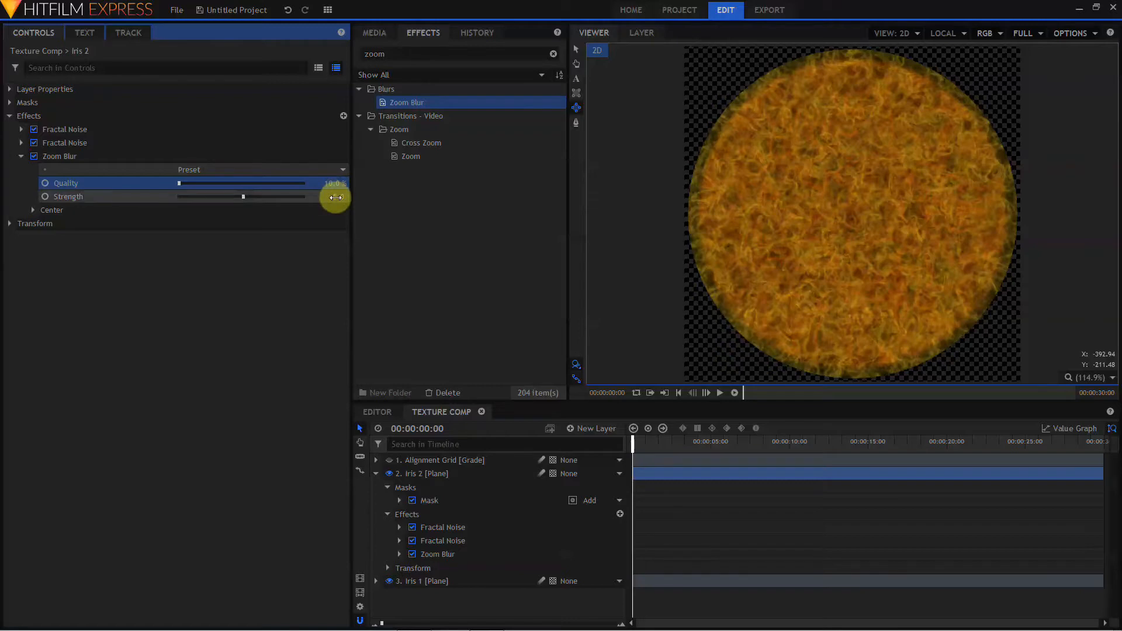
Set the strength of the Zoom Blur effect on Iris 2 to -15.
{"action": "left_click_drag", "start_coordinate": [336, 197], "coordinate": [327, 197]}
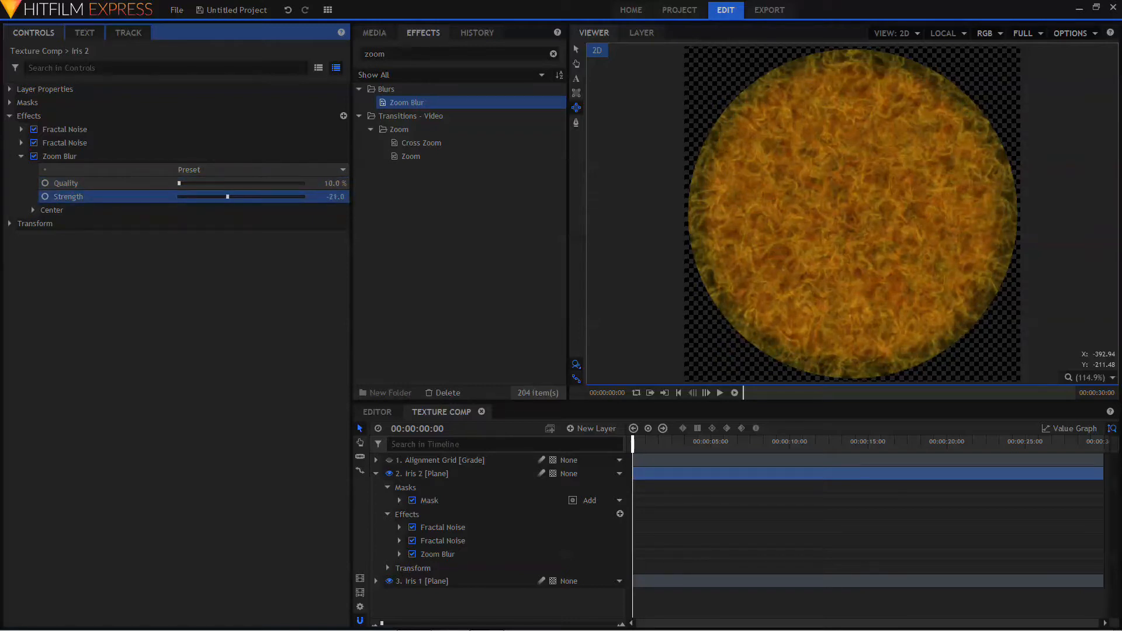
{"action": "left_click", "coordinate": [336, 197]}
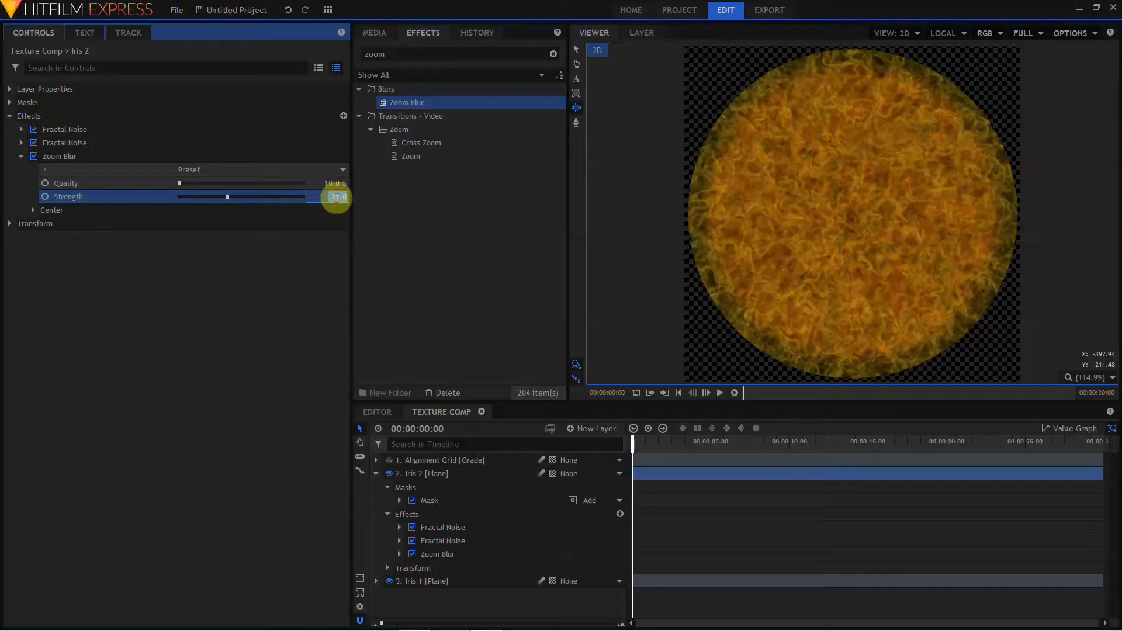
{"action": "key", "text": "BackSpace"}
{"action": "type", "text": "-15"}
{"action": "key", "text": "Return"}
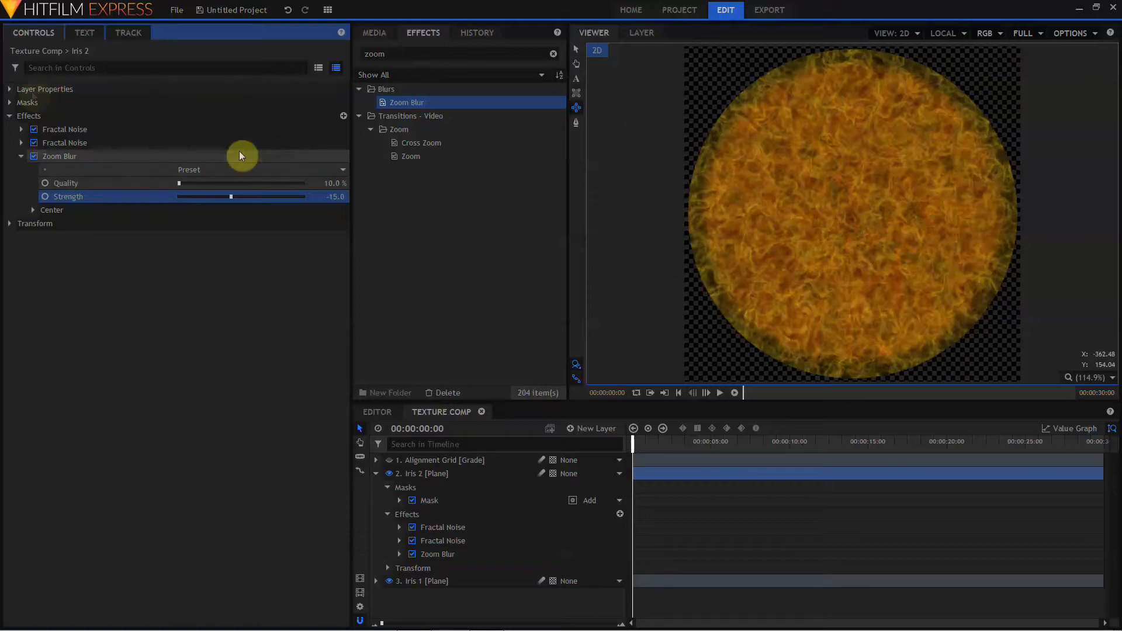
Set the scale of the mask on Iris 2 to 96%.
{"action": "left_click", "coordinate": [10, 103]}
{"action": "left_click", "coordinate": [21, 117]}
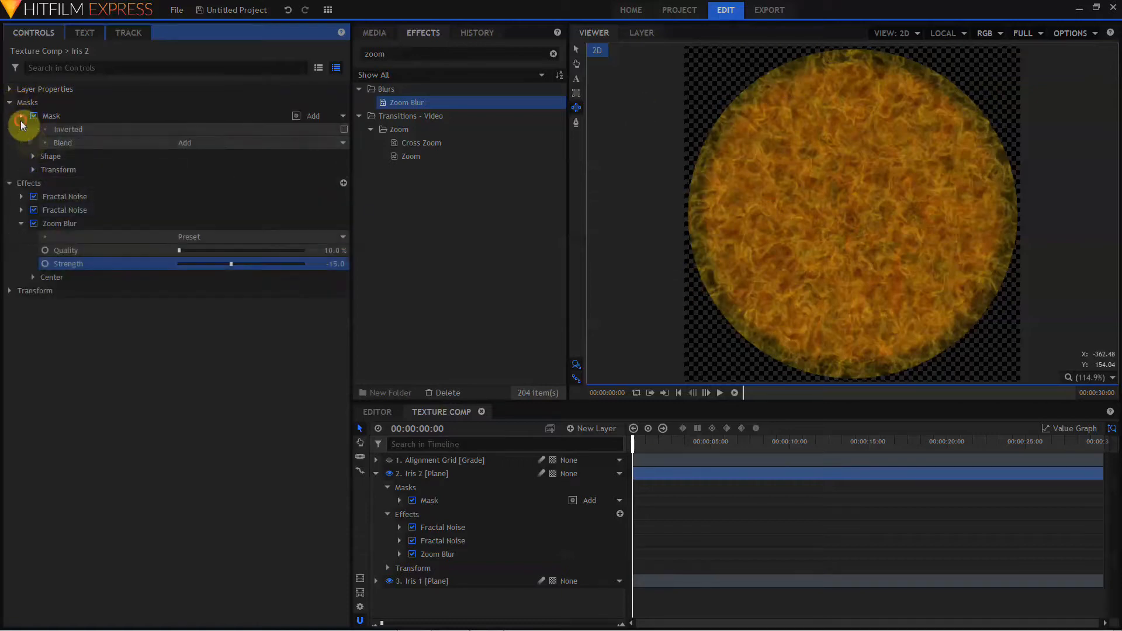
{"action": "left_click", "coordinate": [33, 170]}
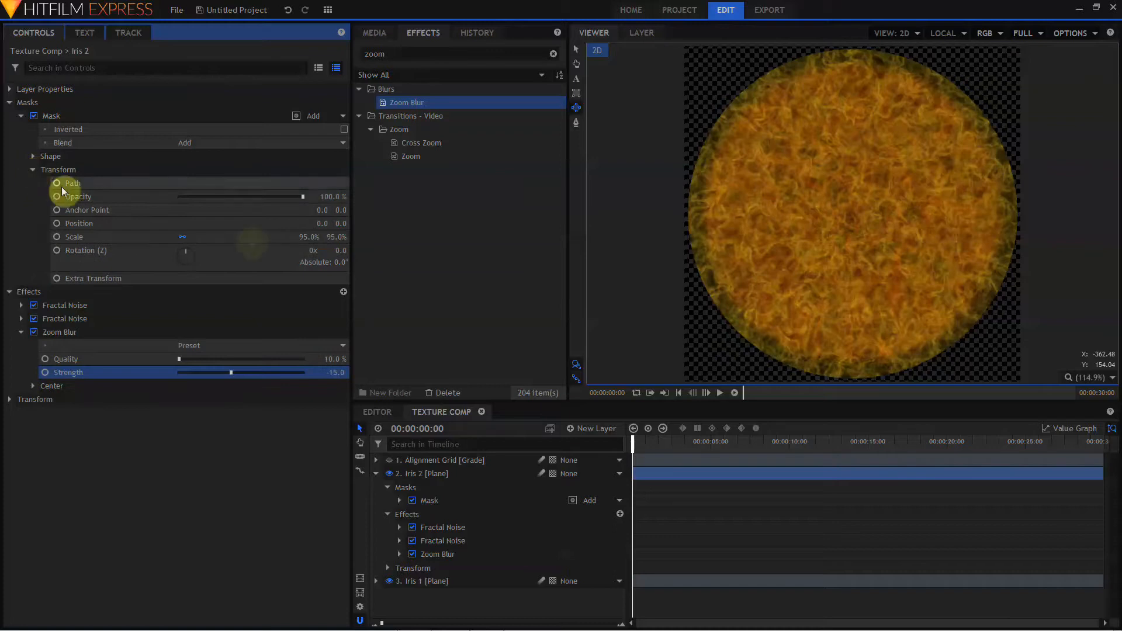
{"action": "left_click", "coordinate": [312, 237]}
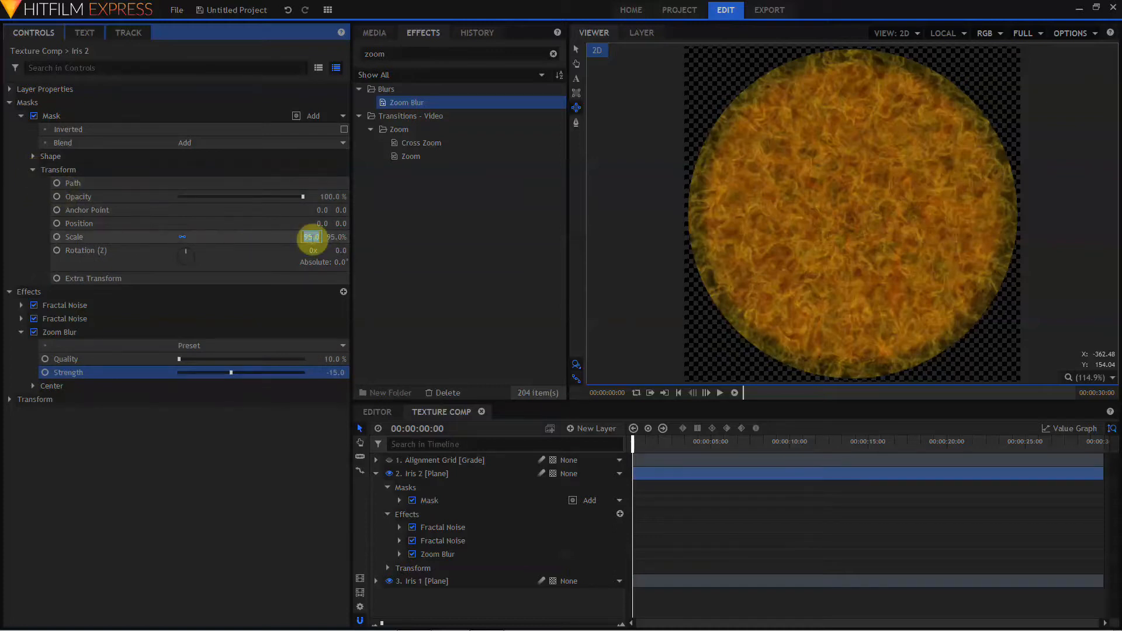
{"action": "type", "text": "2"}
{"action": "key", "text": "Return"}
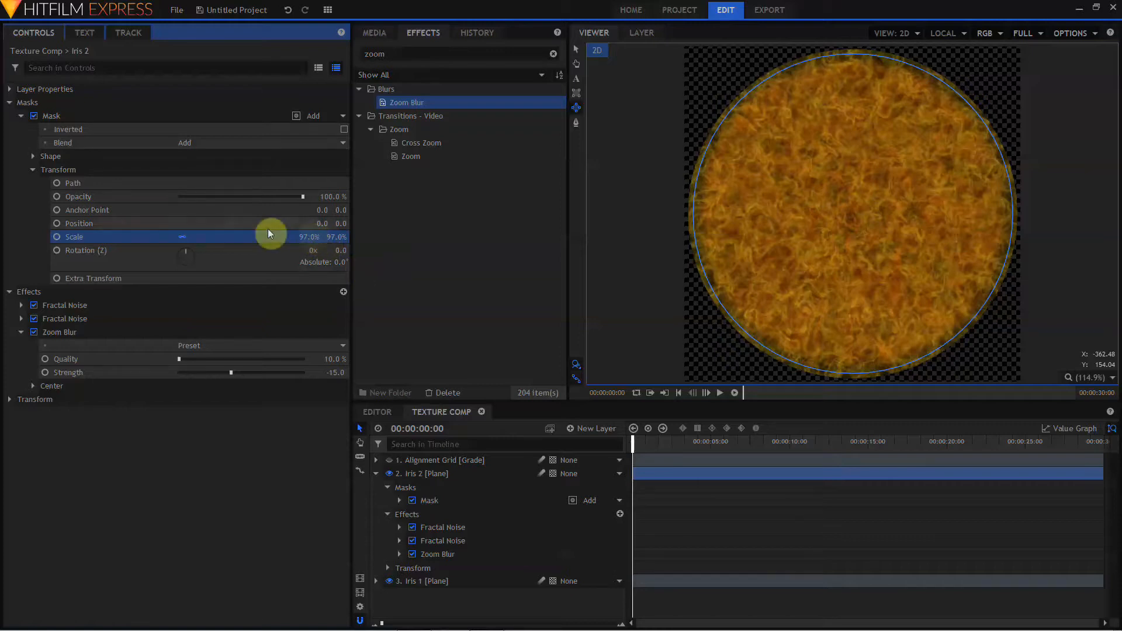
{"action": "left_click", "coordinate": [310, 237]}
{"action": "type", "text": "98"}
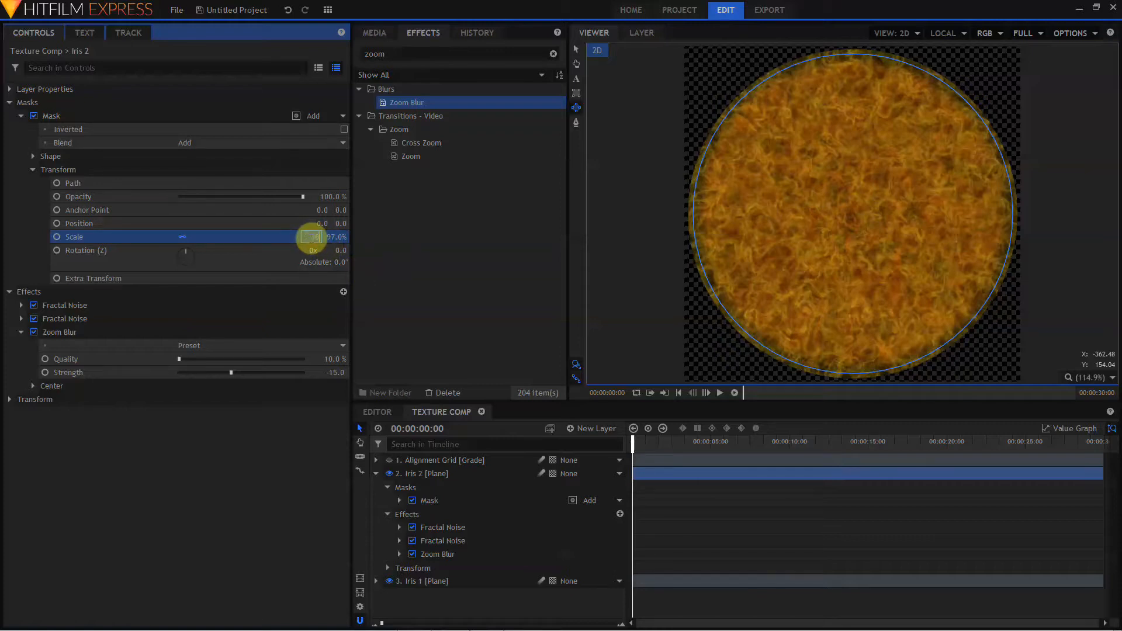
{"action": "key", "text": "Return"}
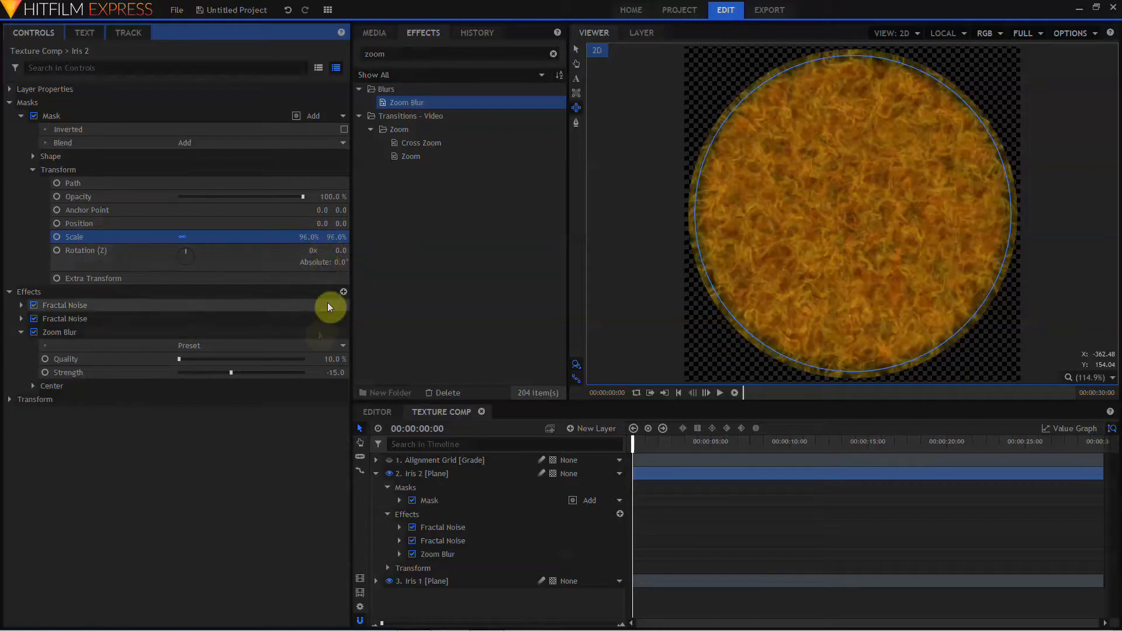
Search the effects for "para" and apply Parallax to Iris 2 after its Zoom Blur.
{"action": "left_click", "coordinate": [312, 332]}
{"action": "left_click_drag", "start_coordinate": [397, 56], "coordinate": [310, 56]}
{"action": "type", "text": "para"}
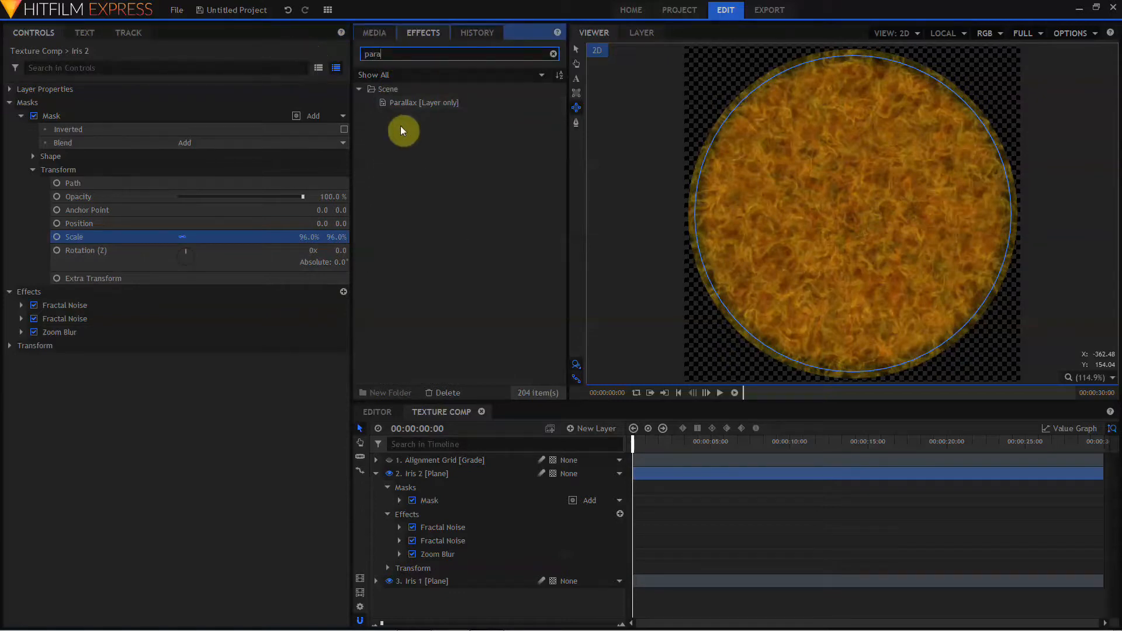
{"action": "left_click", "coordinate": [412, 104]}
{"action": "left_click_drag", "start_coordinate": [412, 104], "coordinate": [410, 475]}
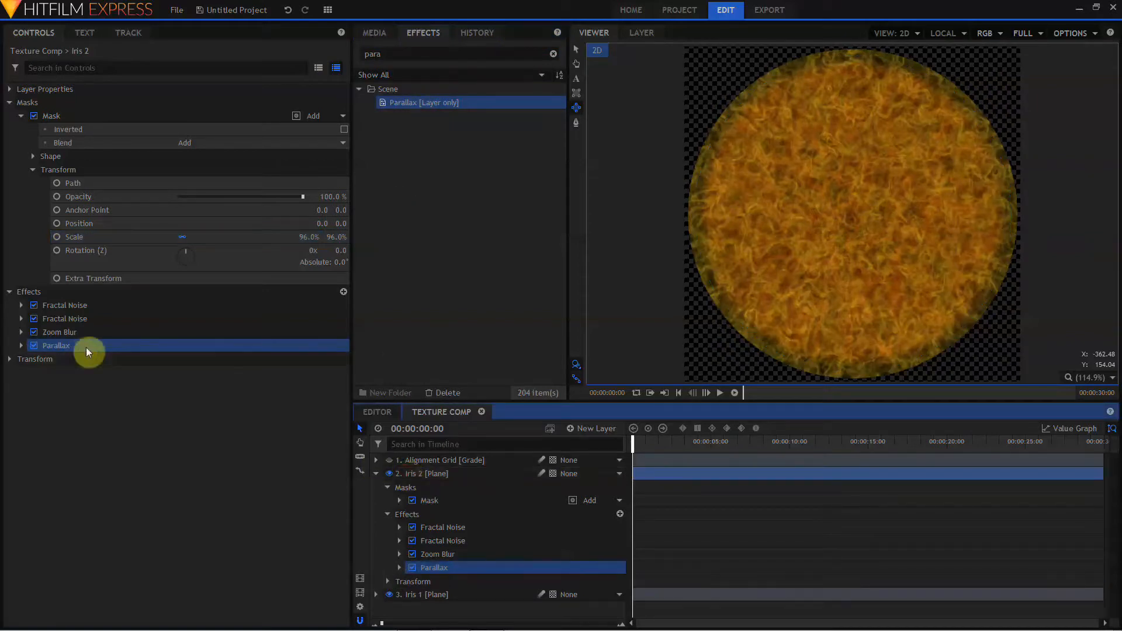
Set the depth of the Parallax effect on Iris 2 to 200.
{"action": "left_click", "coordinate": [21, 345]}
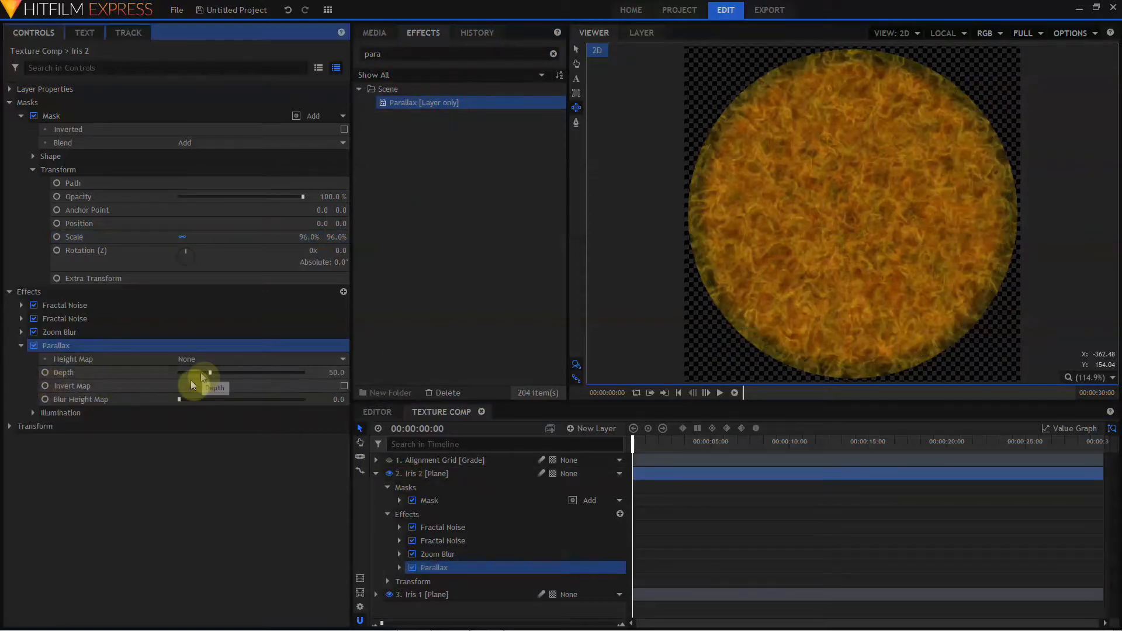
{"action": "left_click_drag", "start_coordinate": [210, 374], "coordinate": [316, 380]}
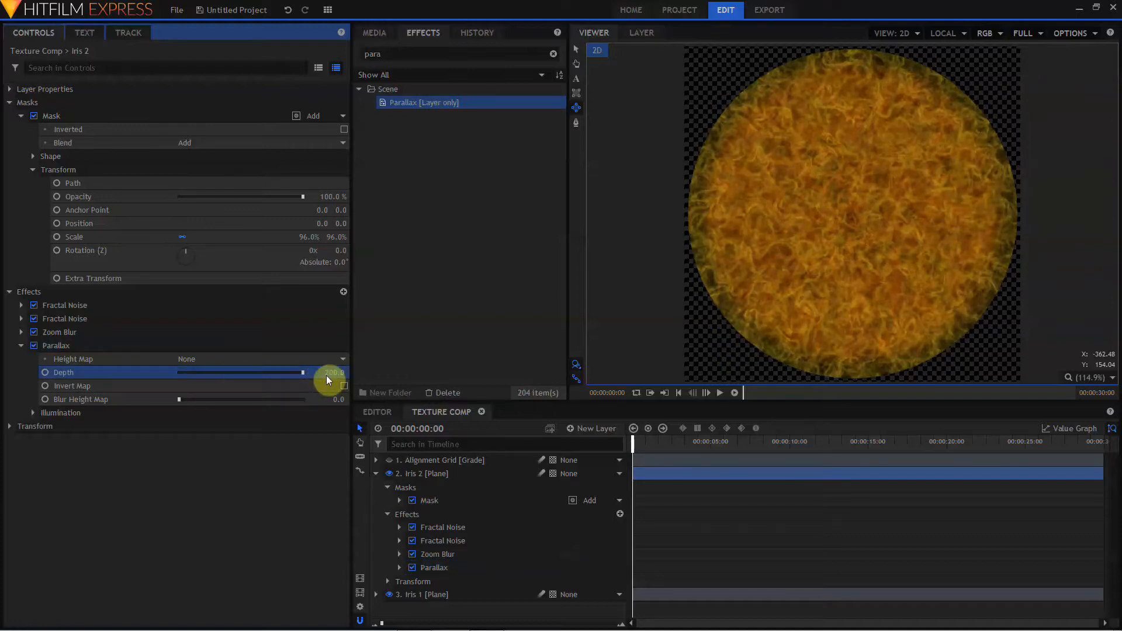
{"action": "left_click", "coordinate": [332, 388]}
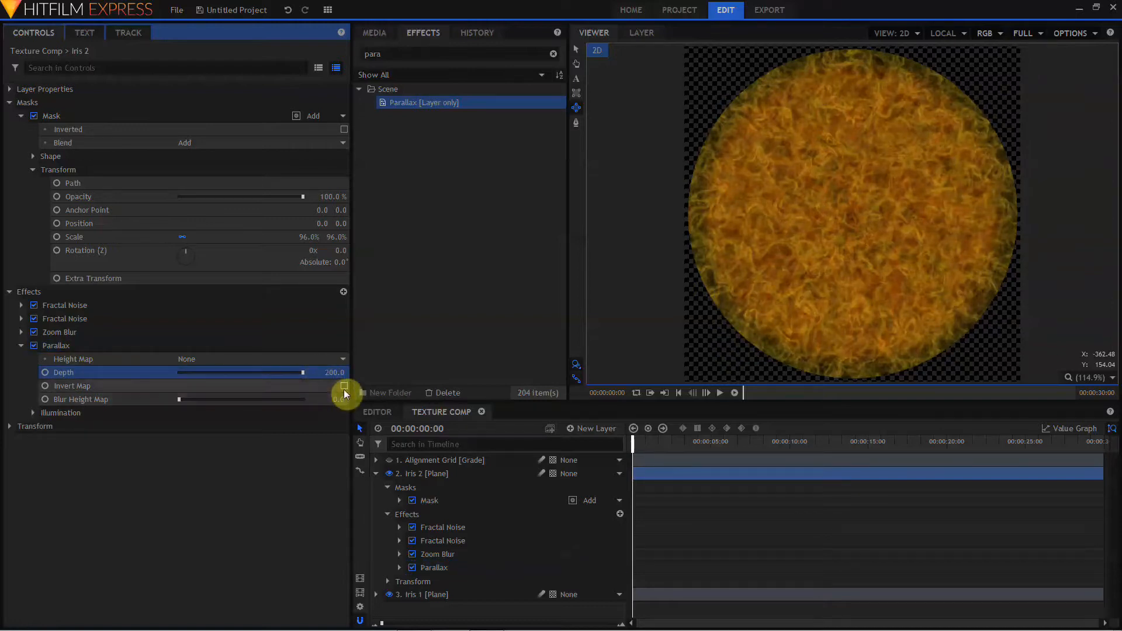
Search the effects for "glow" and apply Glow to Iris 2 after its Parallax effect.
{"action": "double_click", "coordinate": [406, 54]}
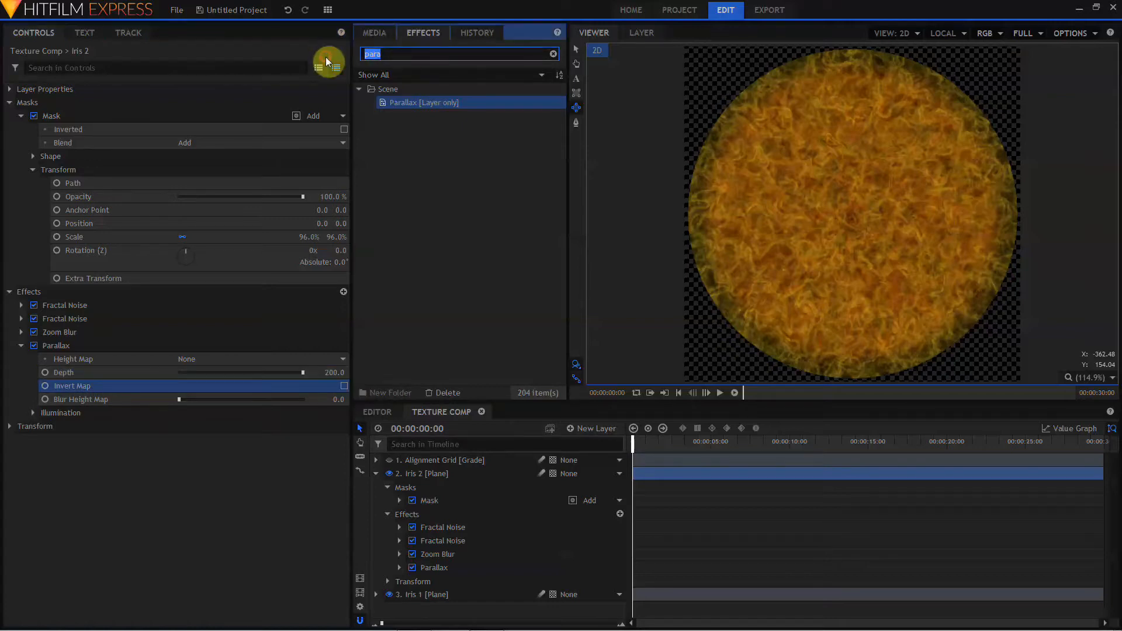
{"action": "type", "text": "gki"}
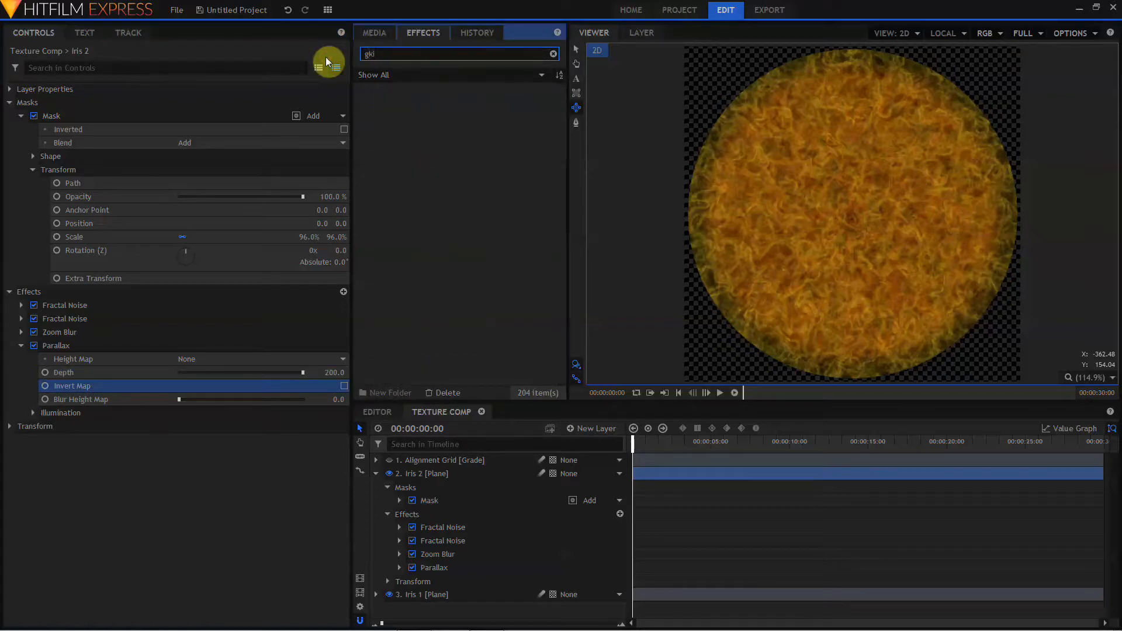
{"action": "key", "text": "BackSpace"}
{"action": "key", "text": "BackSpace"}
{"action": "type", "text": "low"}
{"action": "left_click_drag", "start_coordinate": [398, 129], "coordinate": [109, 395]}
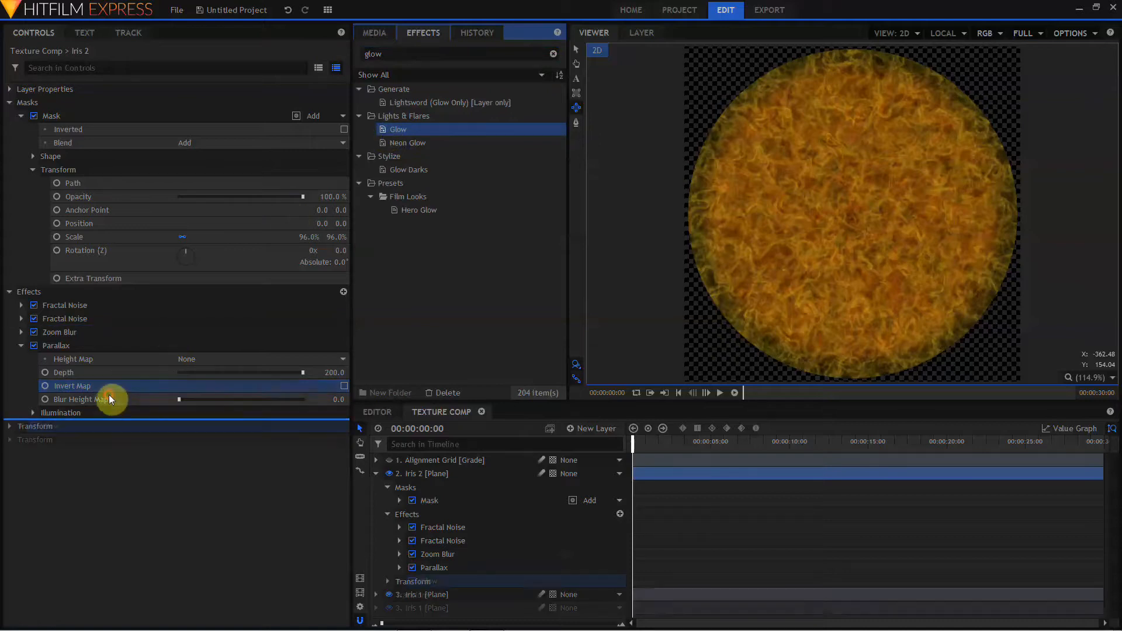
Set the intensity of the Glow effect on Iris 2 to 0.7 and its radius to 0 px.
{"action": "left_click", "coordinate": [23, 348]}
{"action": "left_click", "coordinate": [201, 374]}
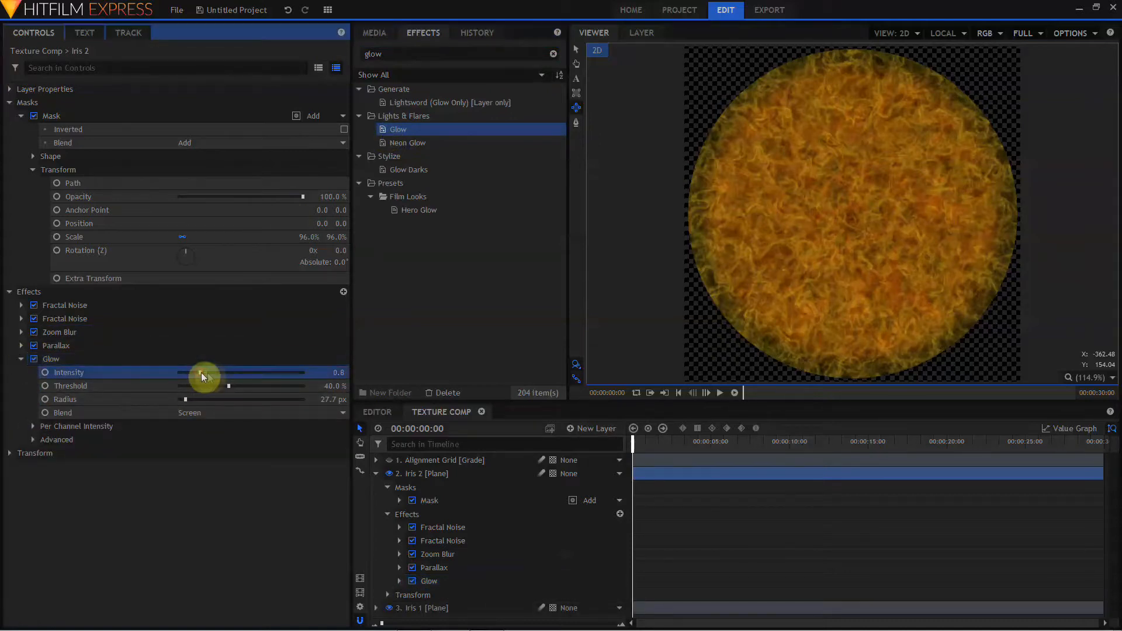
{"action": "left_click_drag", "start_coordinate": [201, 373], "coordinate": [346, 379]}
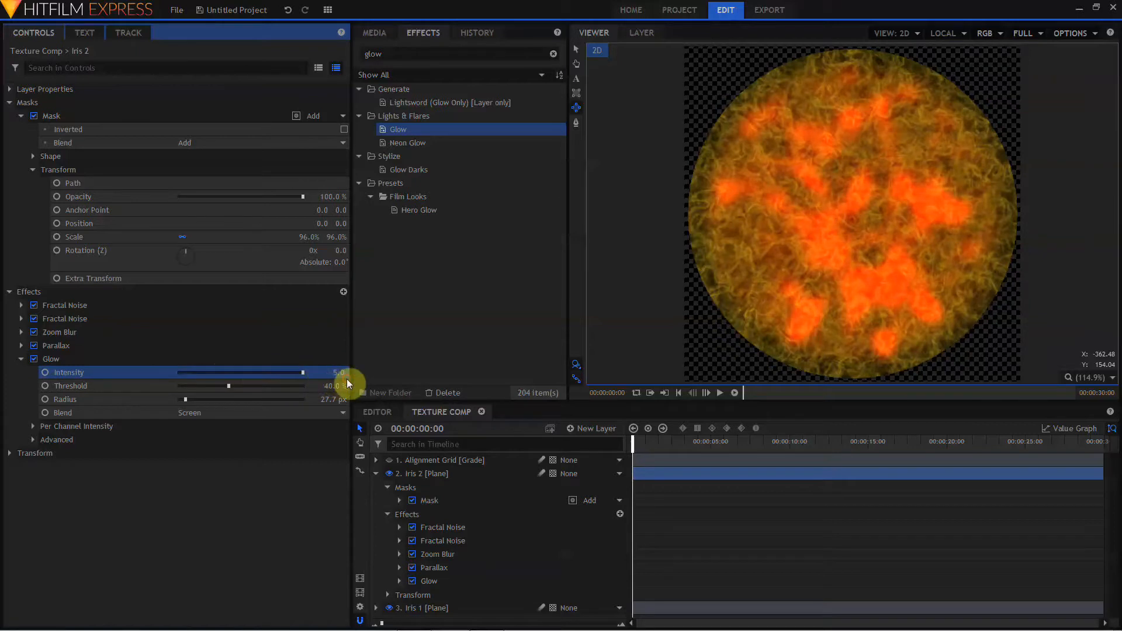
{"action": "left_click_drag", "start_coordinate": [228, 386], "coordinate": [228, 386]}
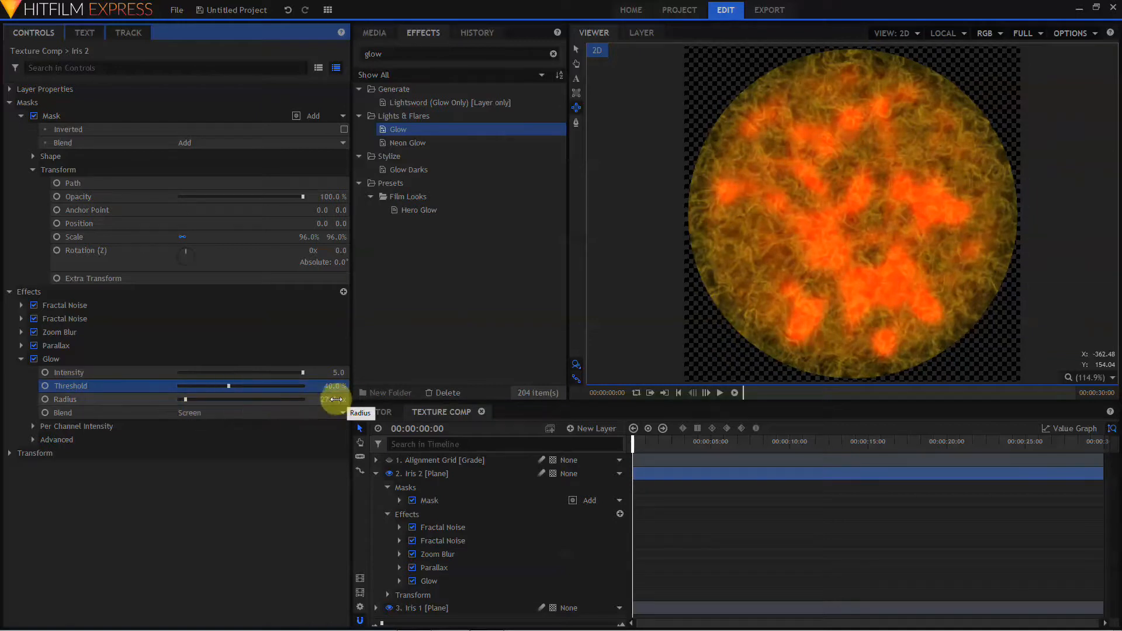
{"action": "left_click_drag", "start_coordinate": [334, 399], "coordinate": [312, 373]}
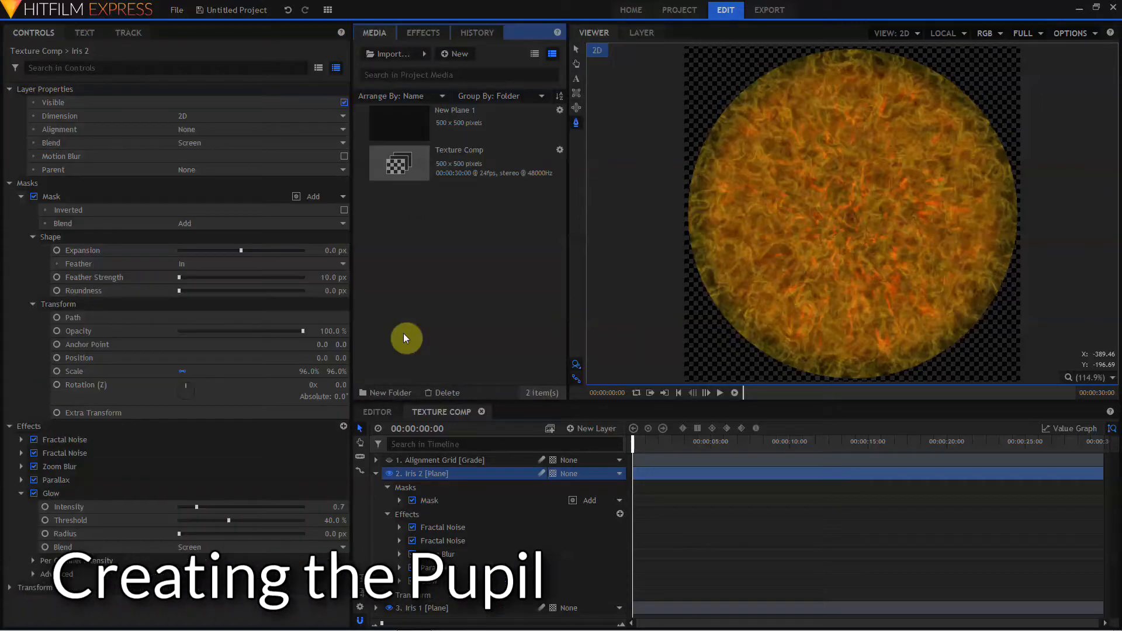
Add New Plane 1 to the Texture Comp timeline between Alignment Grid and Iris 2, and show the alignment grid.
{"action": "left_click", "coordinate": [376, 474]}
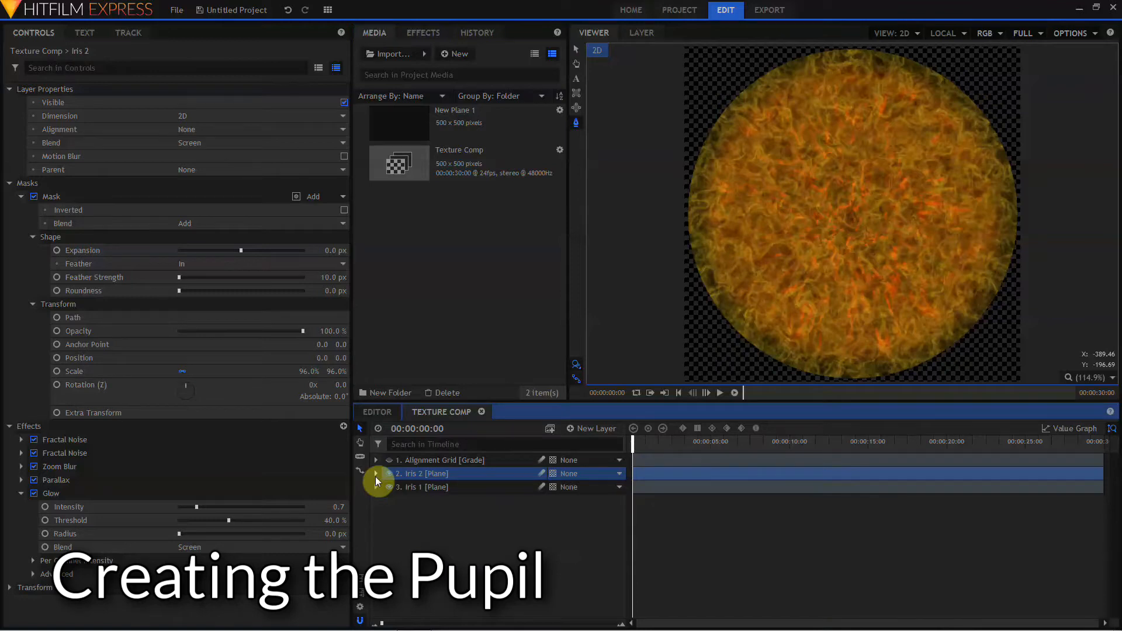
{"action": "left_click", "coordinate": [501, 127]}
{"action": "left_click_drag", "start_coordinate": [501, 127], "coordinate": [457, 466]}
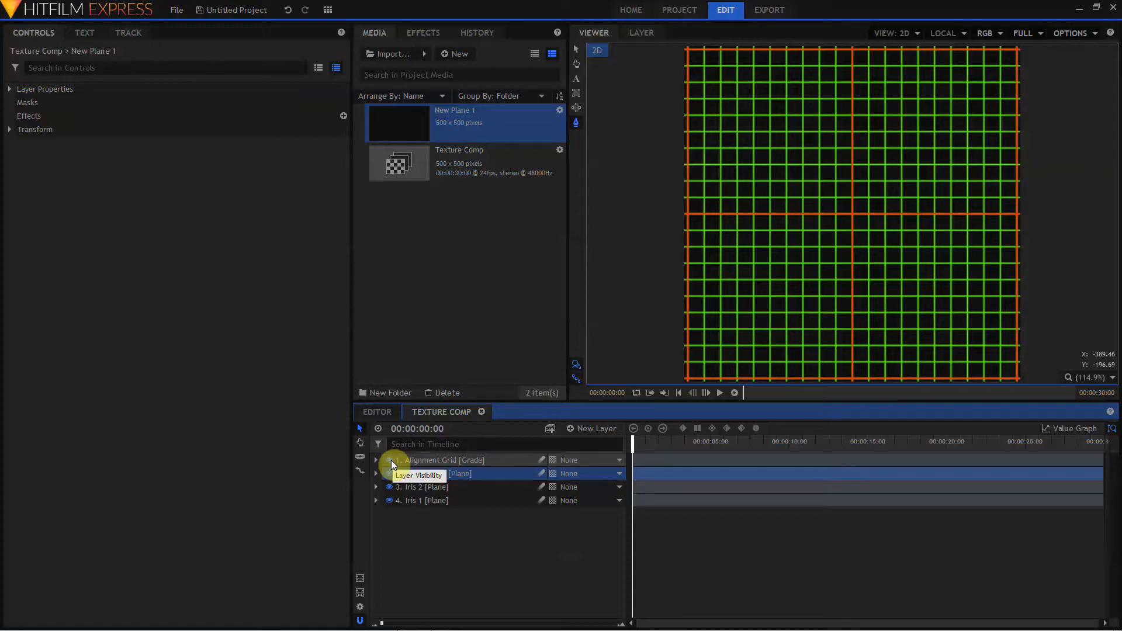
Draw a closed four-point slit pupil mask on New Plane 1, about 100 px wide and 450 px tall, around the grid's vertical centre line.
{"action": "left_click", "coordinate": [579, 122]}
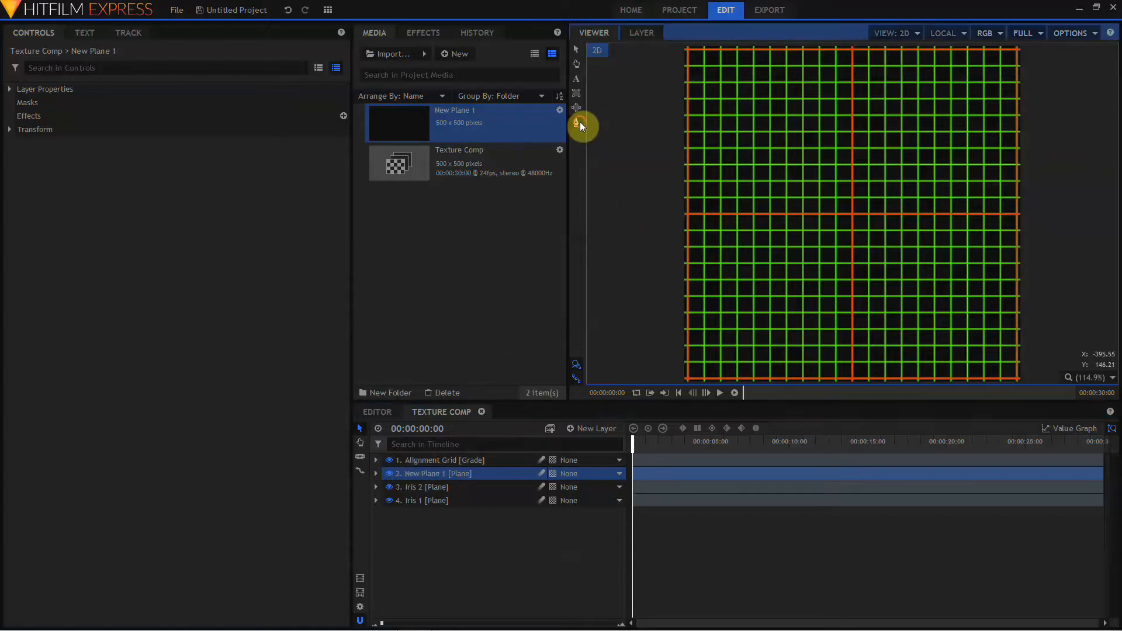
{"action": "left_click", "coordinate": [857, 65]}
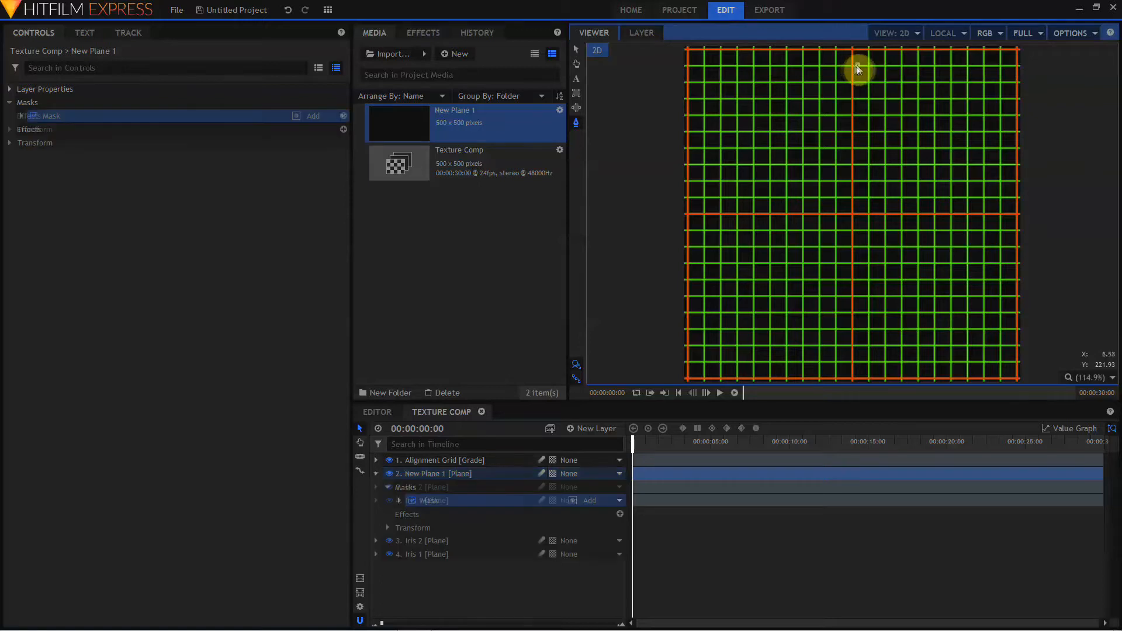
{"action": "left_click_drag", "start_coordinate": [864, 66], "coordinate": [869, 69]}
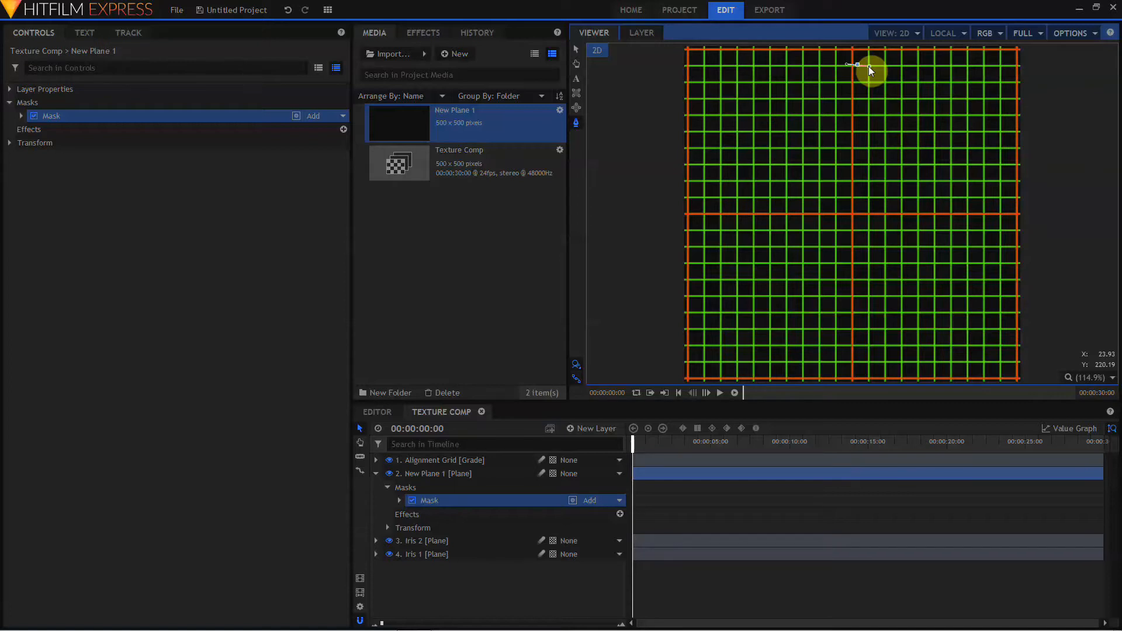
{"action": "left_click", "coordinate": [886, 216]}
{"action": "left_click", "coordinate": [848, 363]}
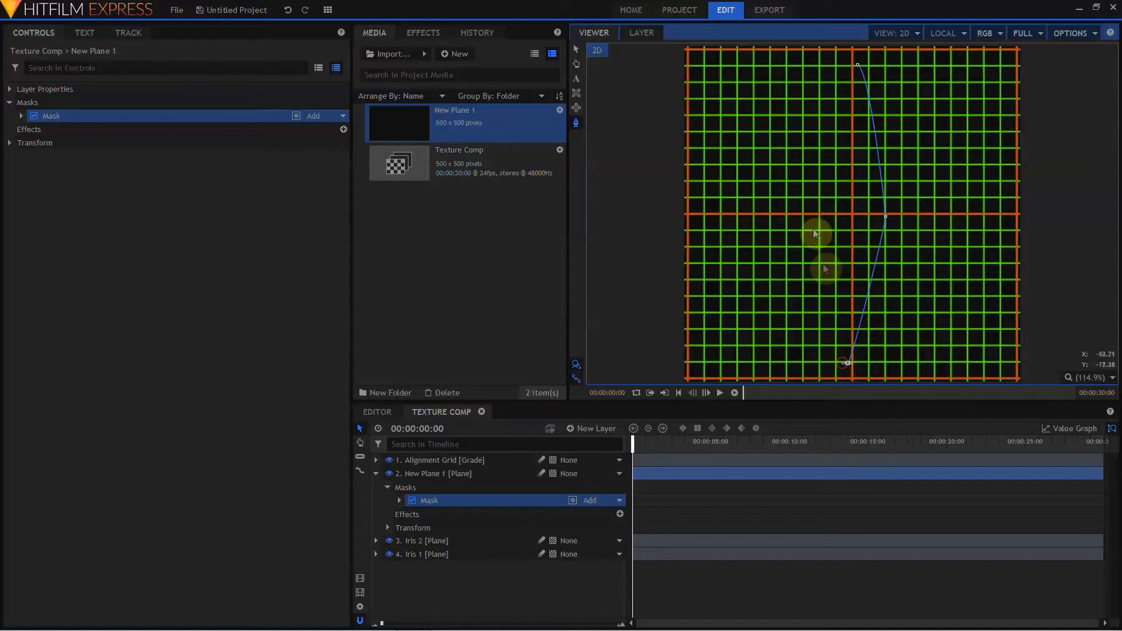
{"action": "left_click", "coordinate": [819, 209]}
{"action": "left_click", "coordinate": [857, 64]}
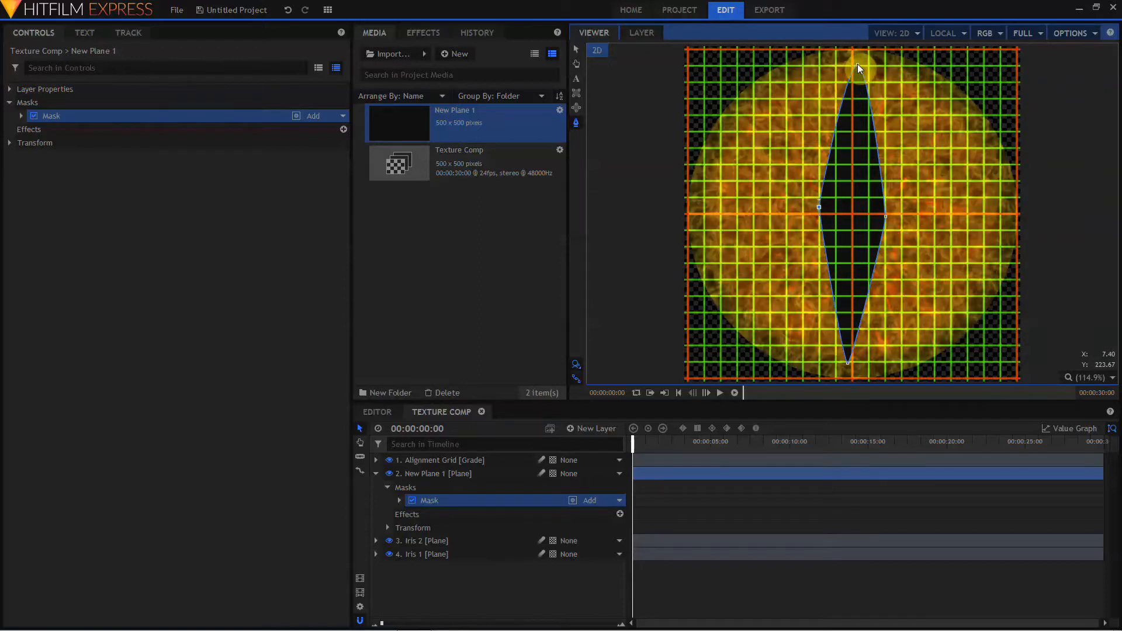
Align the pupil mask's points with the grid's centre lines, then hide the alignment grid.
{"action": "left_click_drag", "start_coordinate": [857, 64], "coordinate": [854, 64]}
{"action": "left_click_drag", "start_coordinate": [886, 216], "coordinate": [818, 212]}
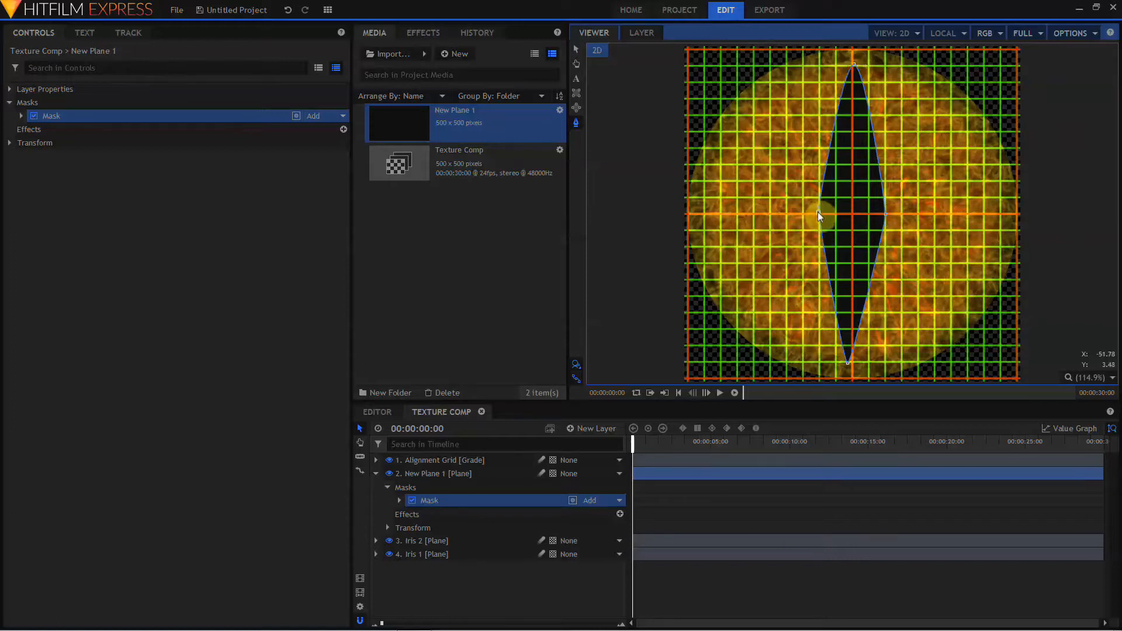
{"action": "left_click_drag", "start_coordinate": [848, 363], "coordinate": [851, 363]}
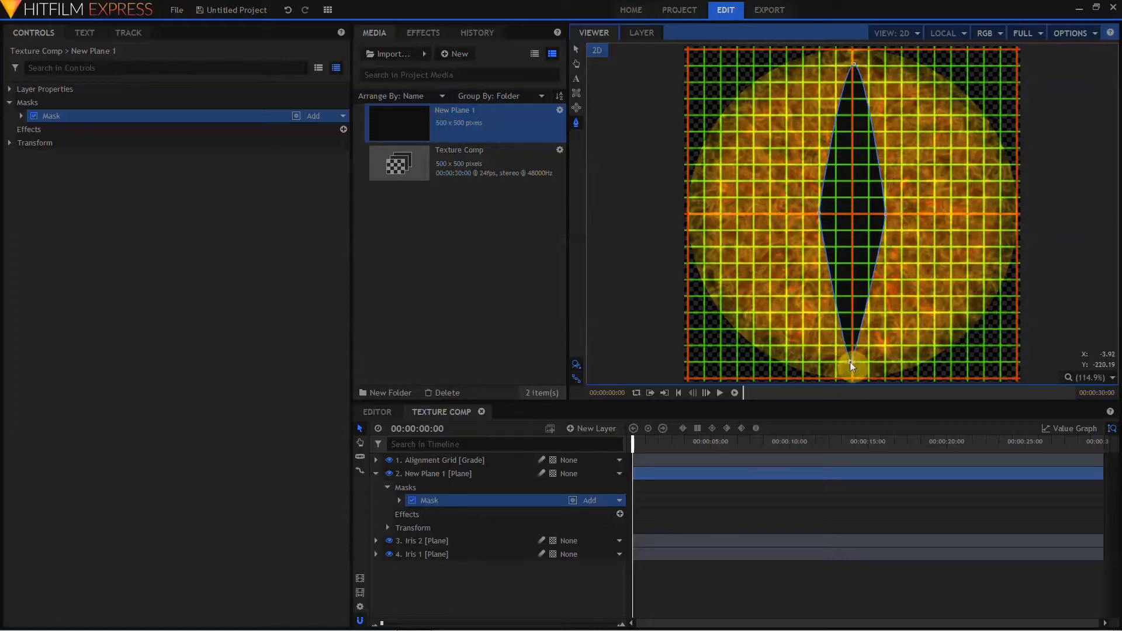
{"action": "left_click", "coordinate": [390, 461]}
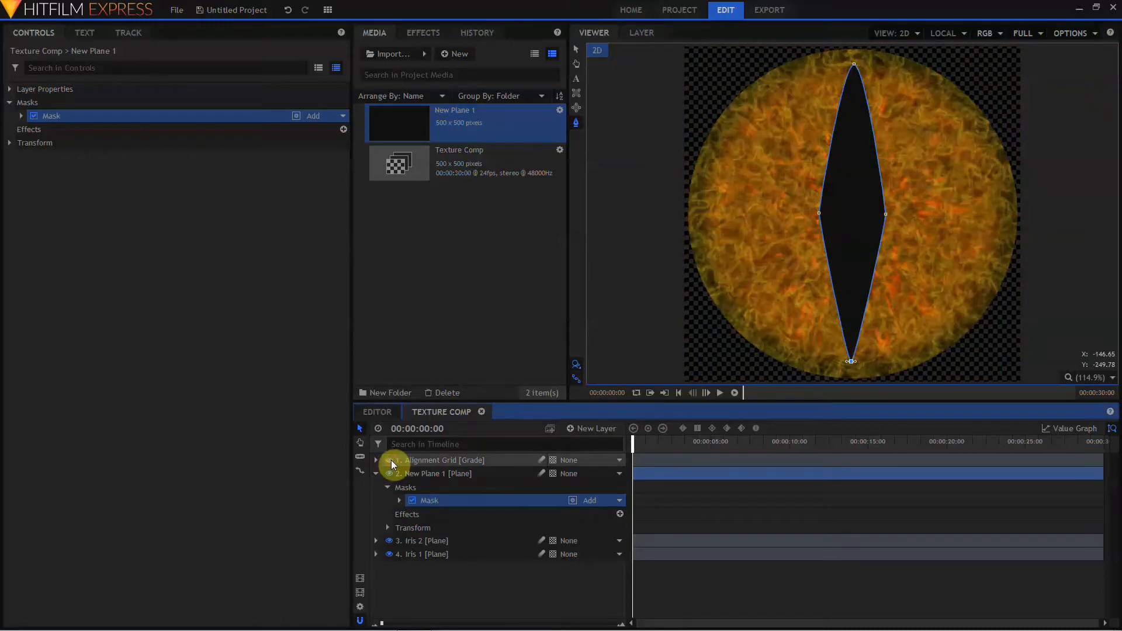
Lengthen the vertical curve handles of the pupil mask's two side points to round both sides of the slit.
{"action": "left_click", "coordinate": [886, 214]}
{"action": "left_click_drag", "start_coordinate": [886, 210], "coordinate": [884, 263]}
{"action": "left_click", "coordinate": [818, 213]}
{"action": "left_click_drag", "start_coordinate": [819, 207], "coordinate": [818, 236]}
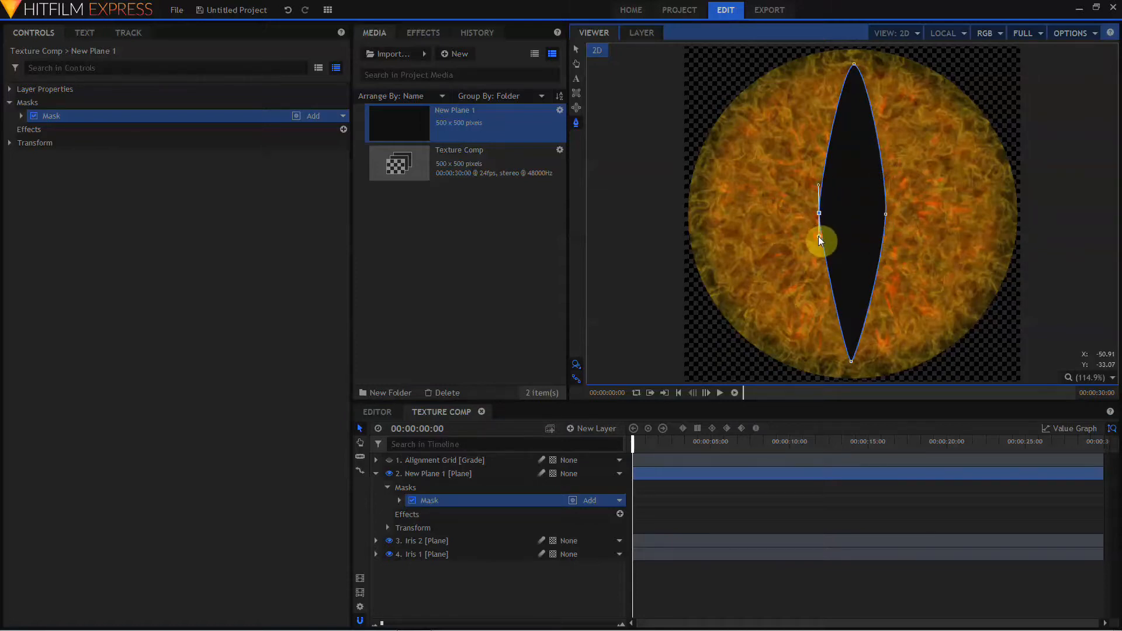
Set the pupil mask's feather strength to 5 px and its roundness to 2 px.
{"action": "left_click", "coordinate": [21, 116]}
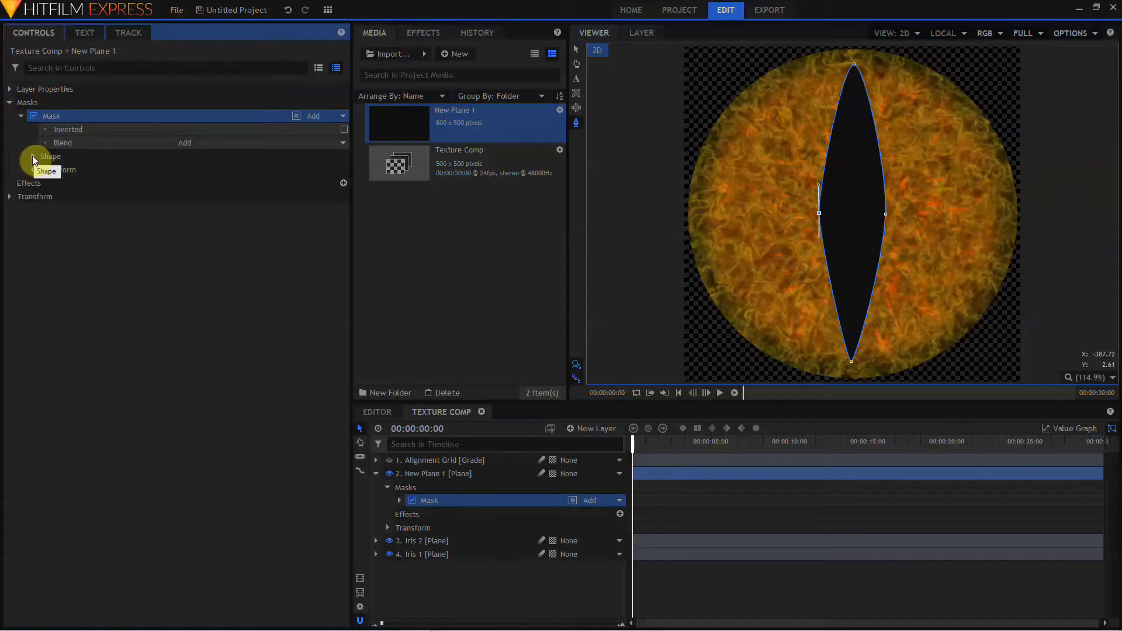
{"action": "left_click", "coordinate": [32, 156]}
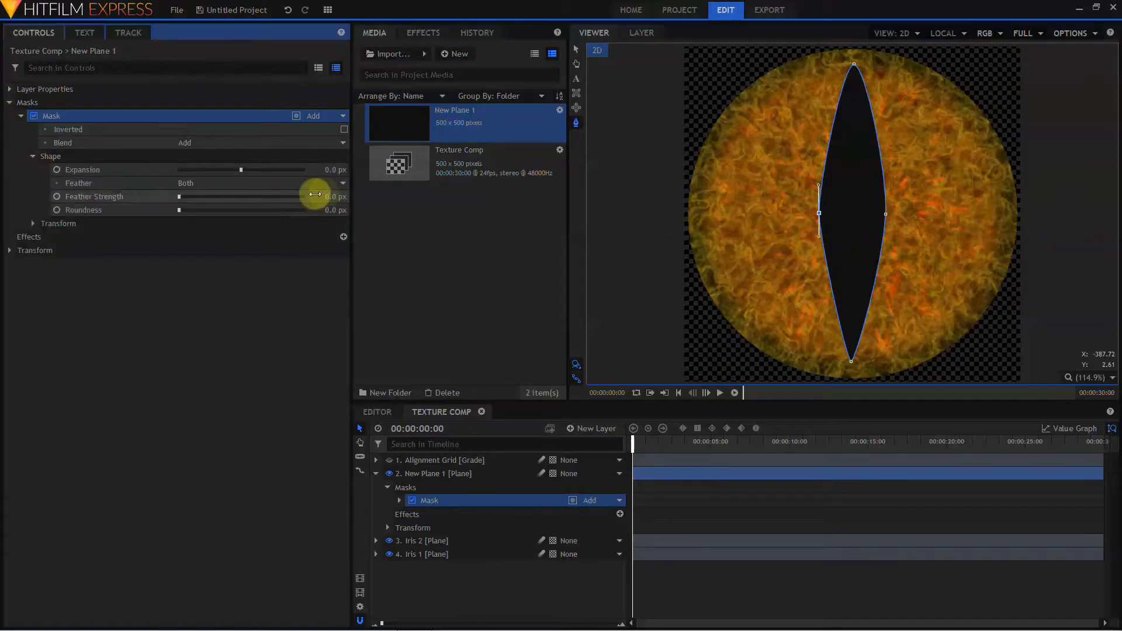
{"action": "left_click", "coordinate": [333, 197]}
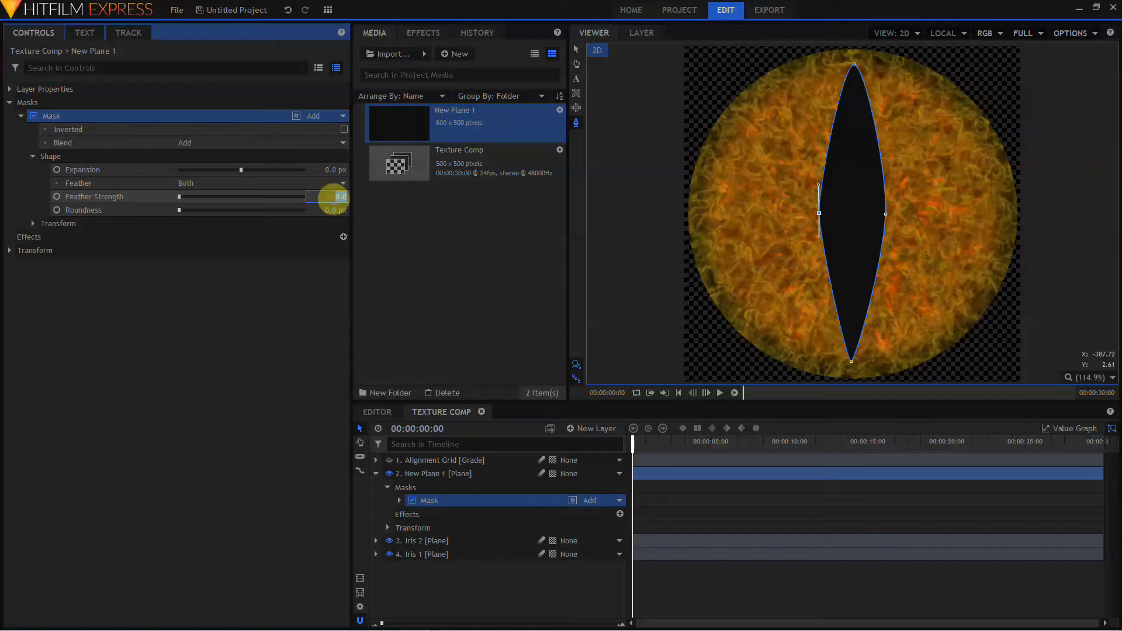
{"action": "type", "text": "5"}
{"action": "key", "text": "Return"}
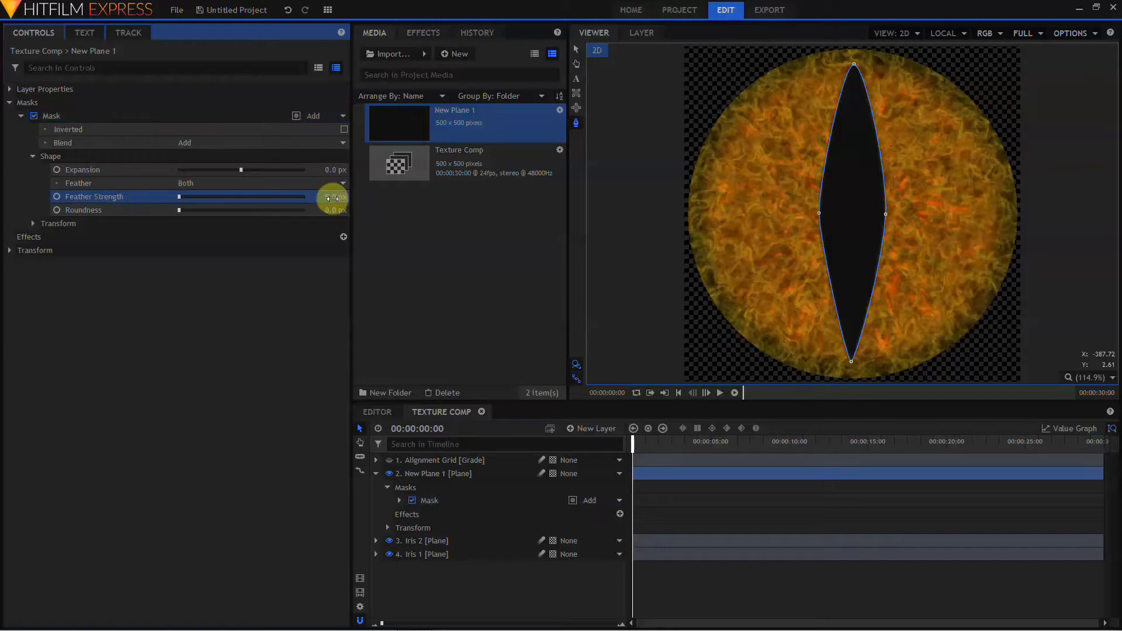
{"action": "left_click", "coordinate": [338, 210]}
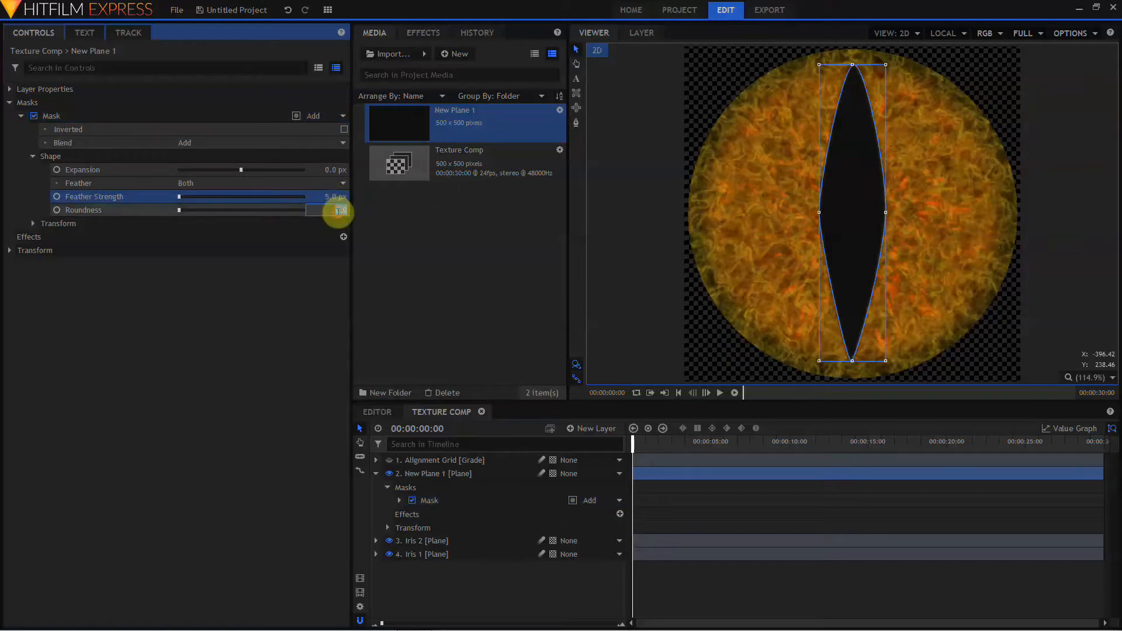
{"action": "type", "text": "5"}
{"action": "key", "text": "Return"}
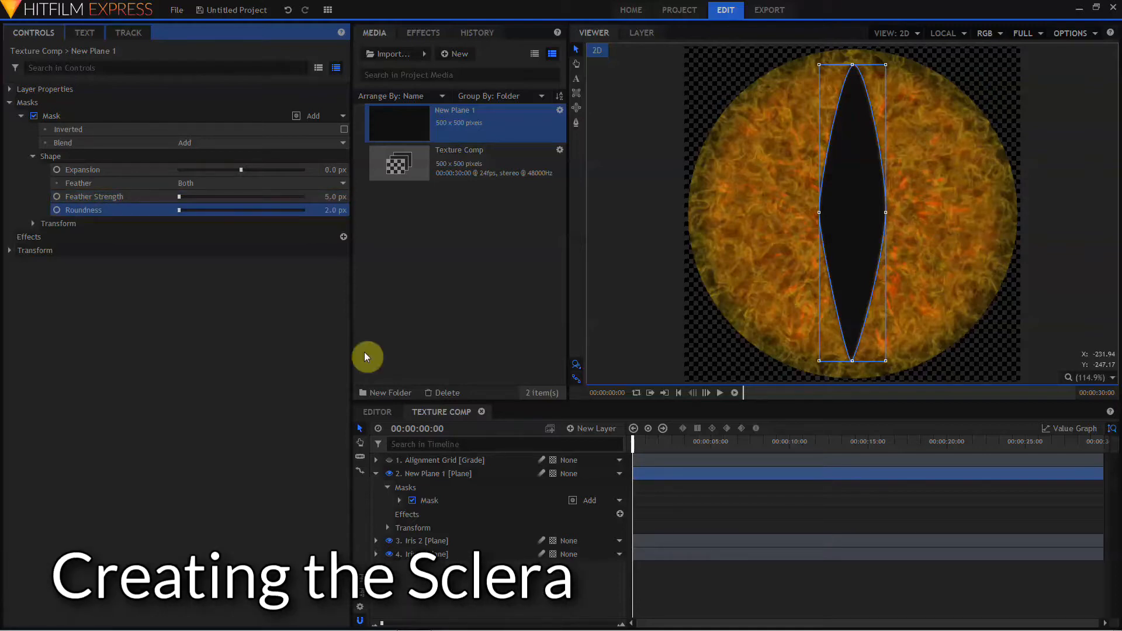
Resize the Texture Comp composite shot to 3000 px wide and 1500 px high.
{"action": "left_click", "coordinate": [362, 610]}
{"action": "left_click_drag", "start_coordinate": [539, 240], "coordinate": [468, 244]}
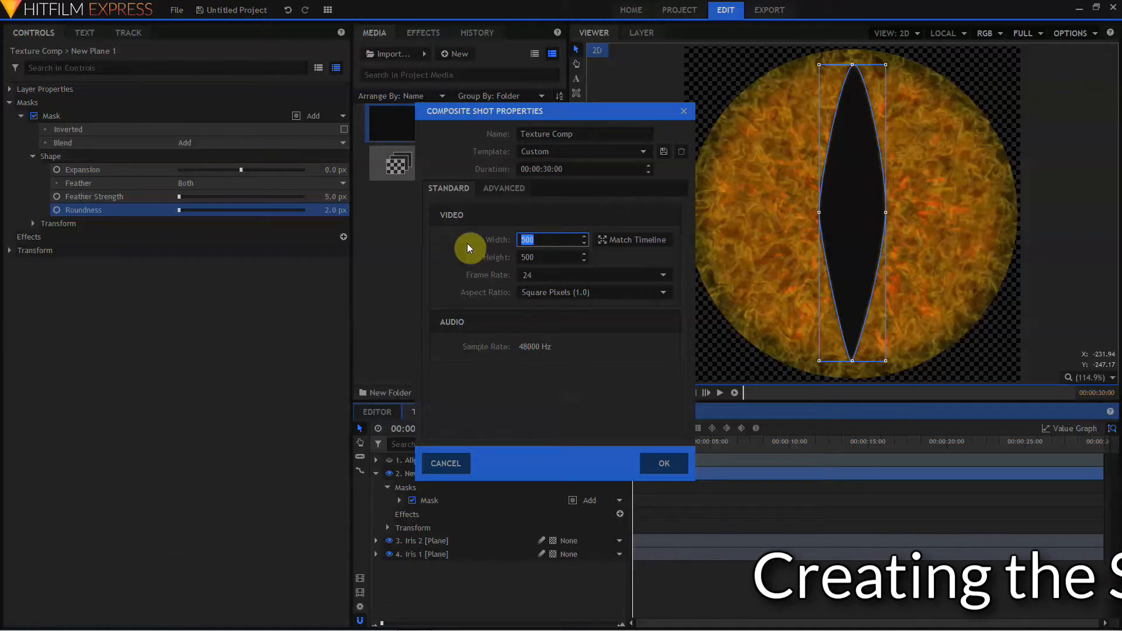
{"action": "type", "text": "3000"}
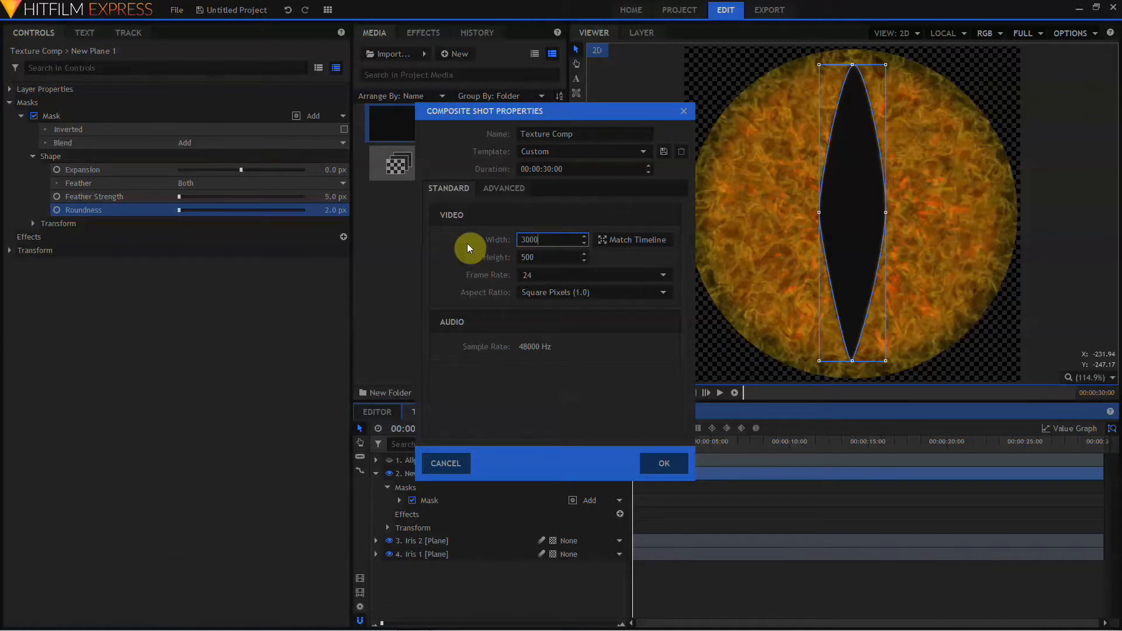
{"action": "key", "text": "Tab"}
{"action": "type", "text": "1500"}
{"action": "key", "text": "Return"}
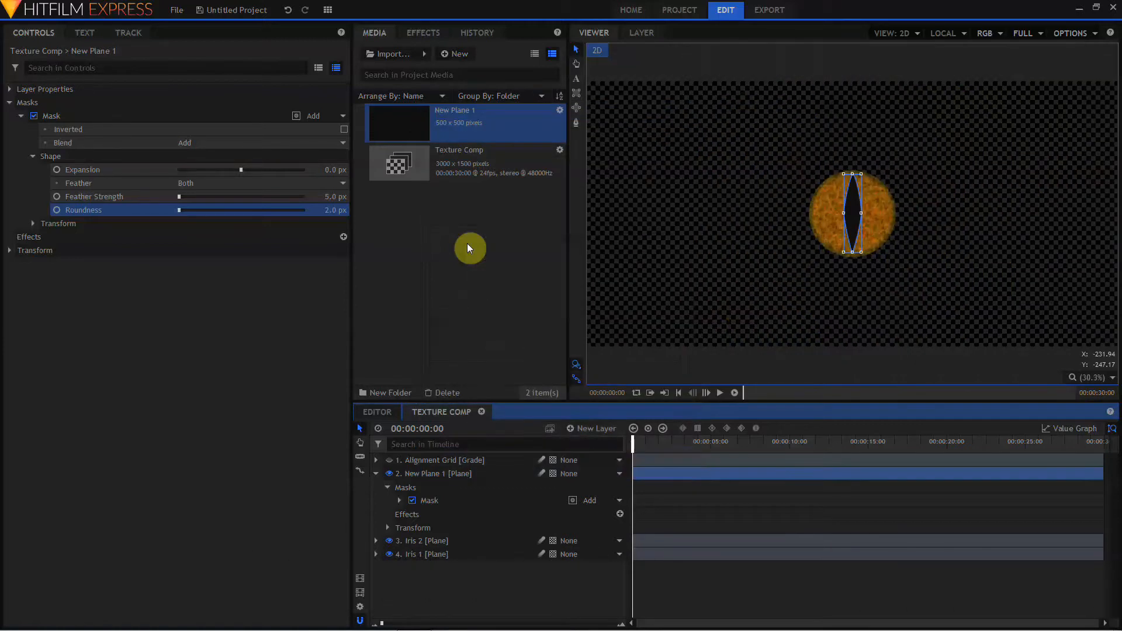
Create a new mid-grey plane layer matching the timeline size of 3000 x 1500 pixels.
{"action": "left_click", "coordinate": [570, 428]}
{"action": "left_click", "coordinate": [584, 448]}
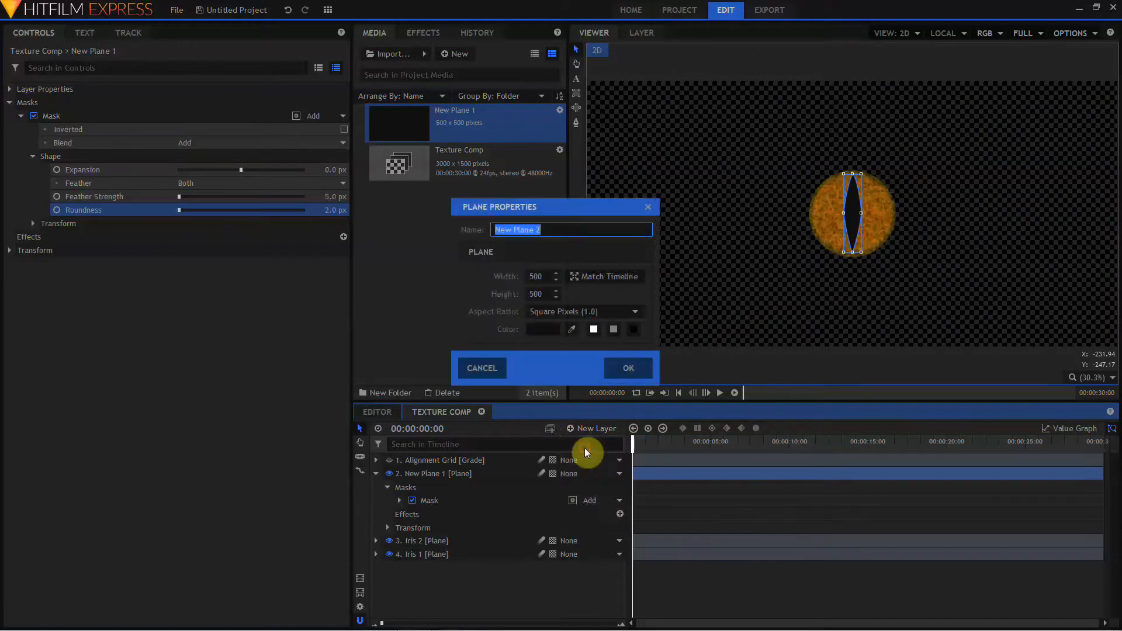
{"action": "left_click", "coordinate": [588, 281]}
{"action": "left_click", "coordinate": [613, 329]}
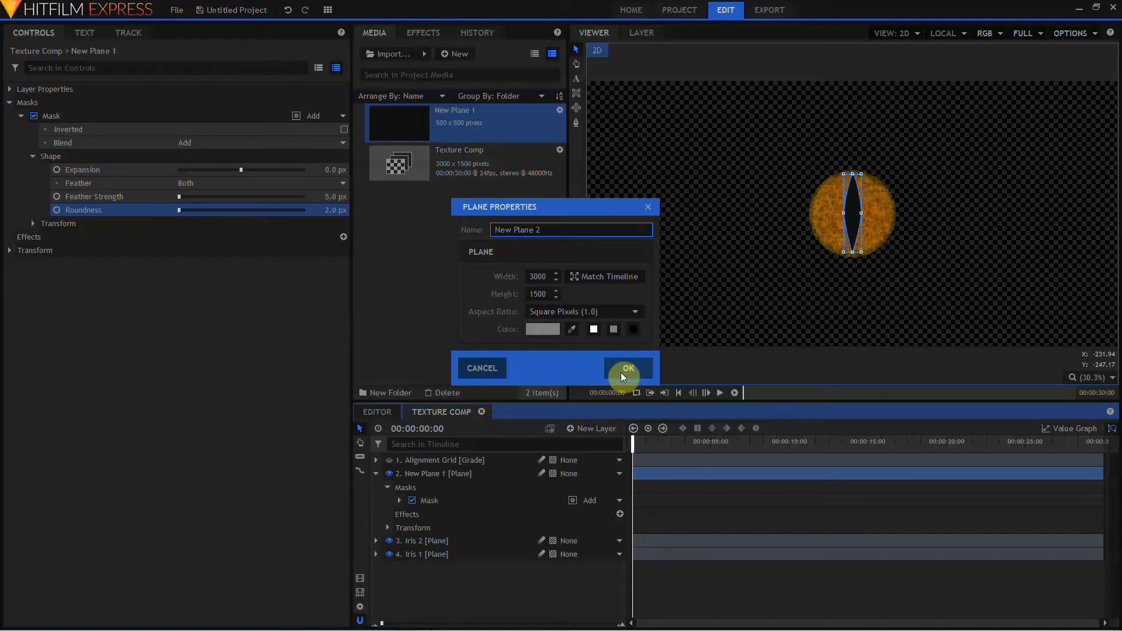
{"action": "left_click", "coordinate": [621, 373]}
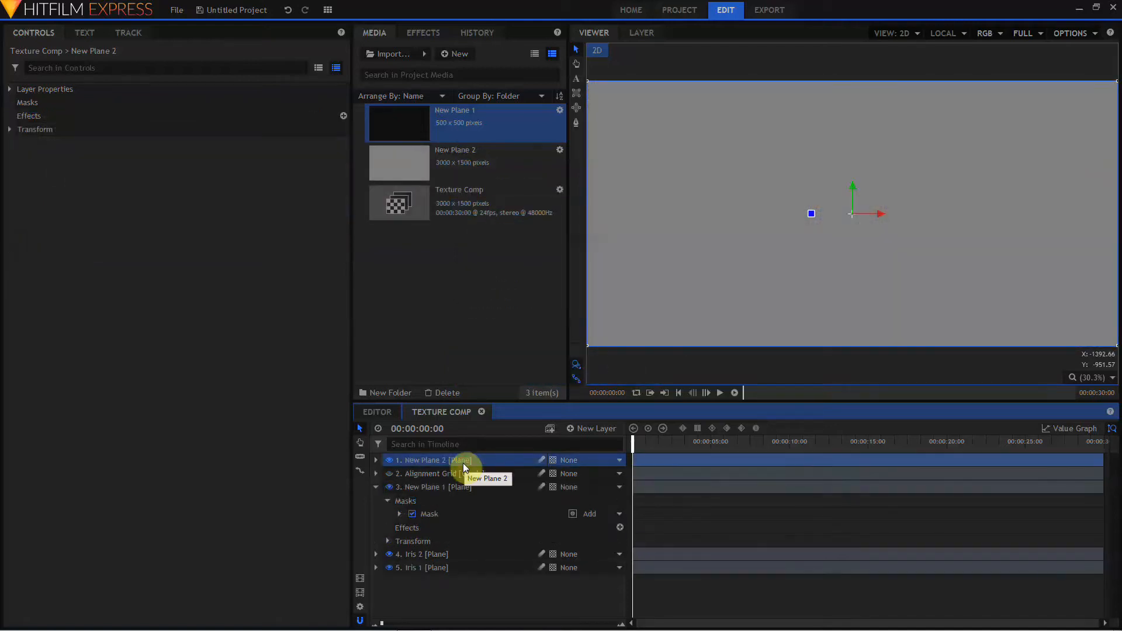
Move the new grey plane below both iris layers and rename it Sclera.
{"action": "left_click_drag", "start_coordinate": [463, 461], "coordinate": [451, 588]}
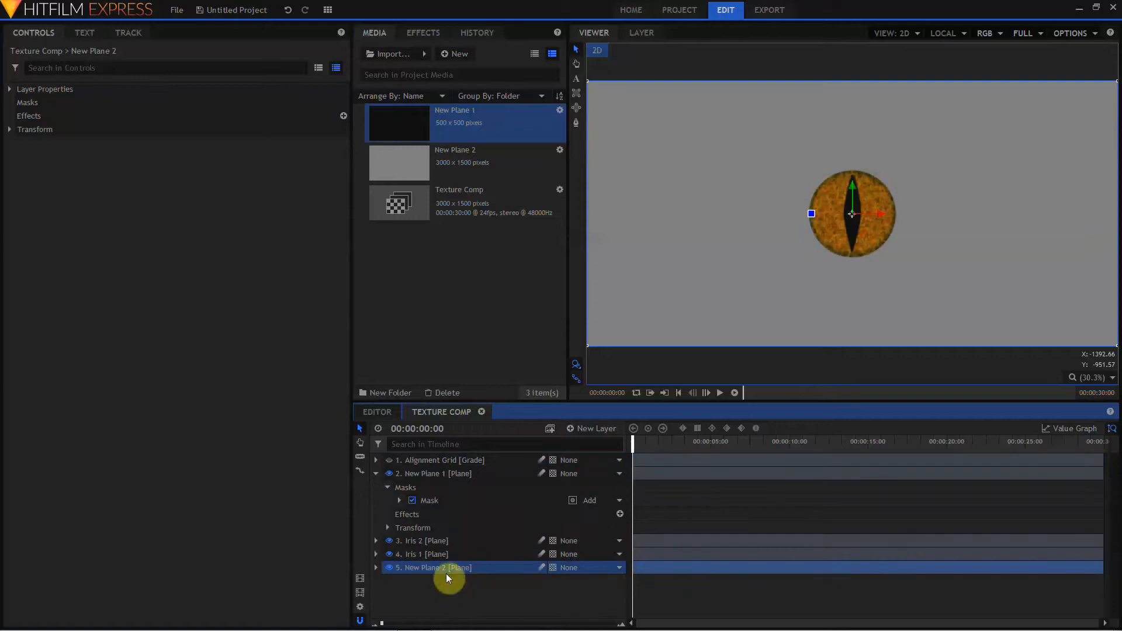
{"action": "double_click", "coordinate": [445, 567]}
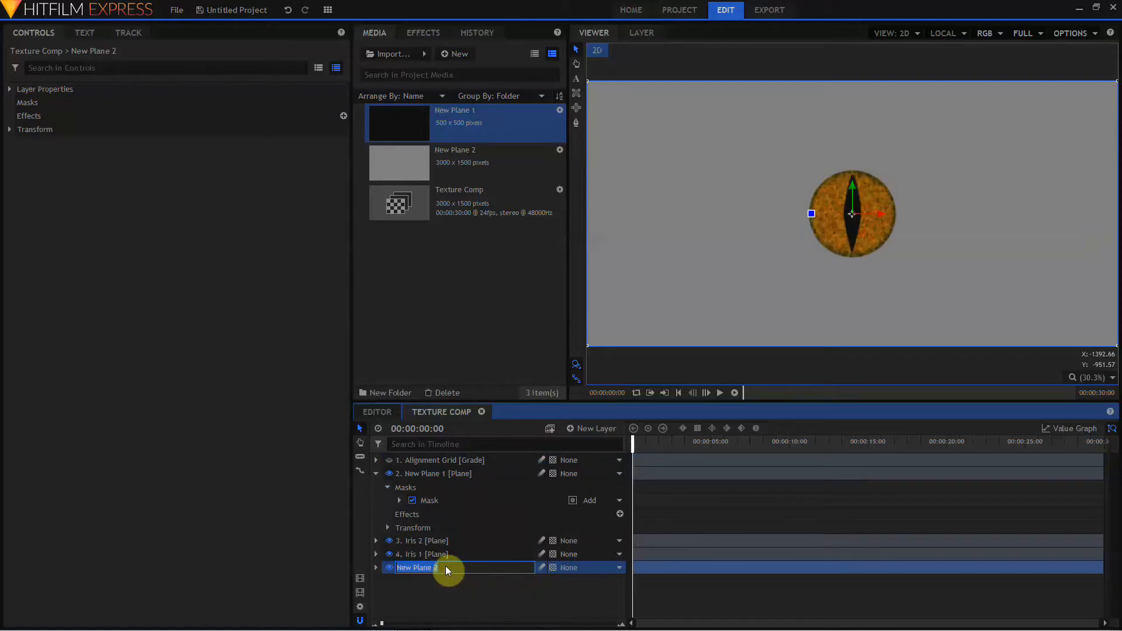
{"action": "type", "text": "Sclera"}
{"action": "key", "text": "Return"}
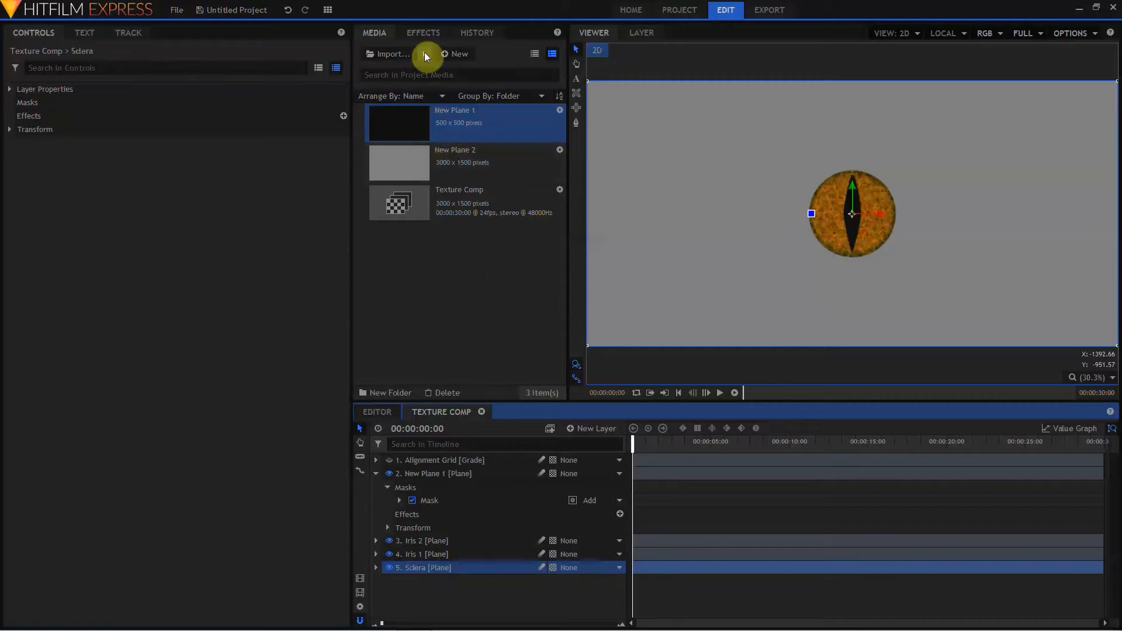
Find the Fractal Noise effect and apply it to the Sclera layer.
{"action": "left_click", "coordinate": [424, 35]}
{"action": "left_click", "coordinate": [404, 54]}
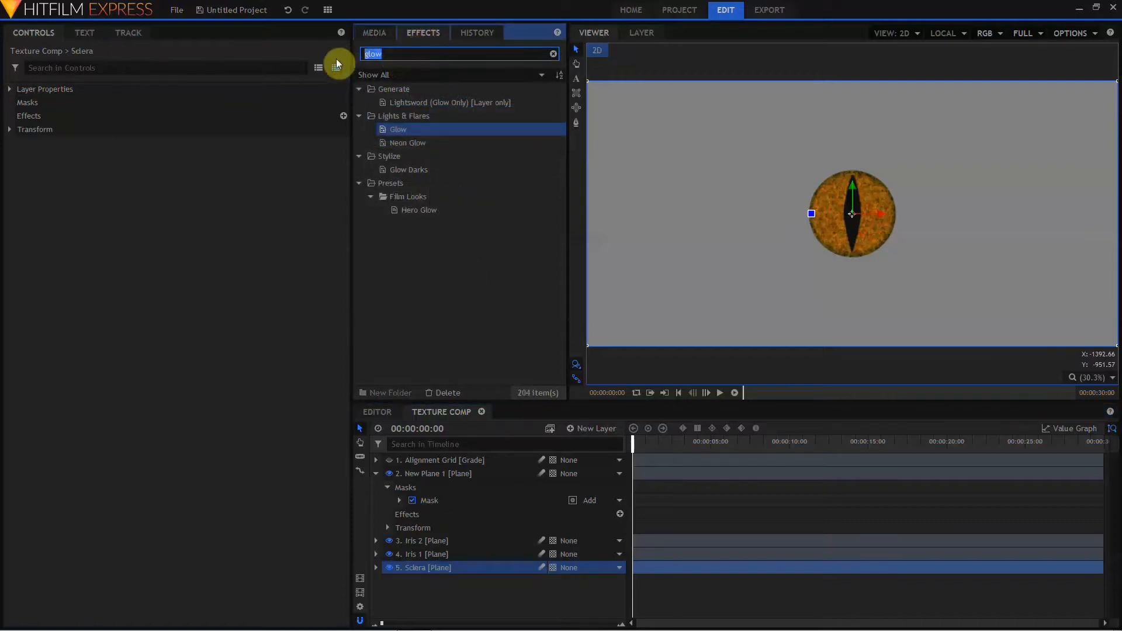
{"action": "type", "text": "fract"}
{"action": "left_click_drag", "start_coordinate": [412, 116], "coordinate": [415, 564]}
Set the scale of the Sclera layer's Fractal Noise to 350 px.
{"action": "left_click", "coordinate": [21, 129]}
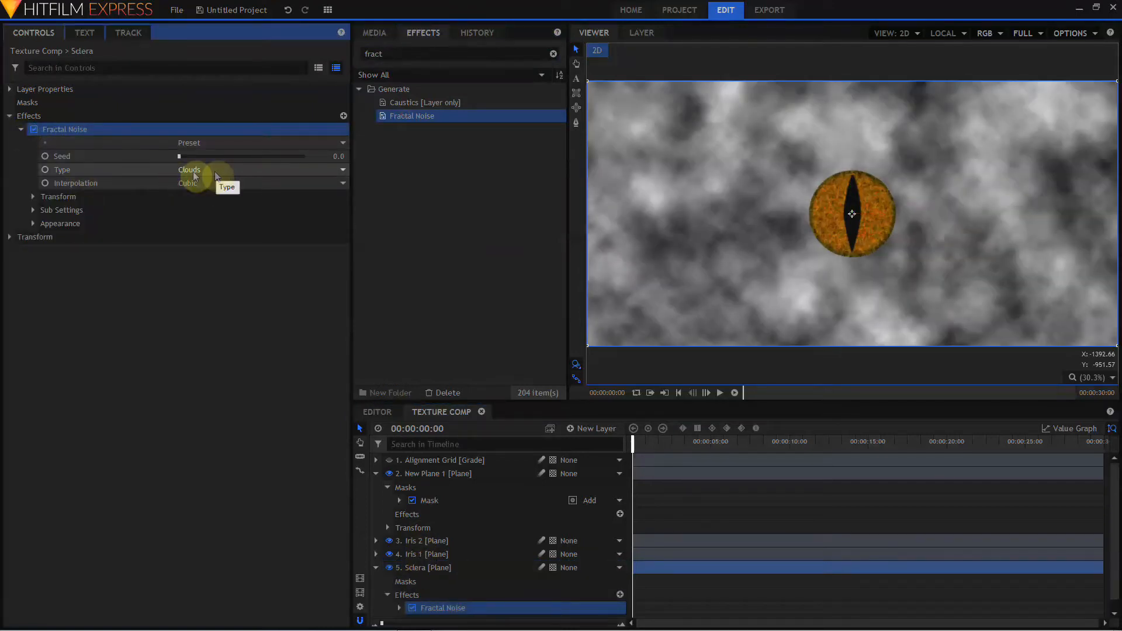
{"action": "left_click", "coordinate": [34, 198]}
{"action": "left_click_drag", "start_coordinate": [325, 252], "coordinate": [330, 251]}
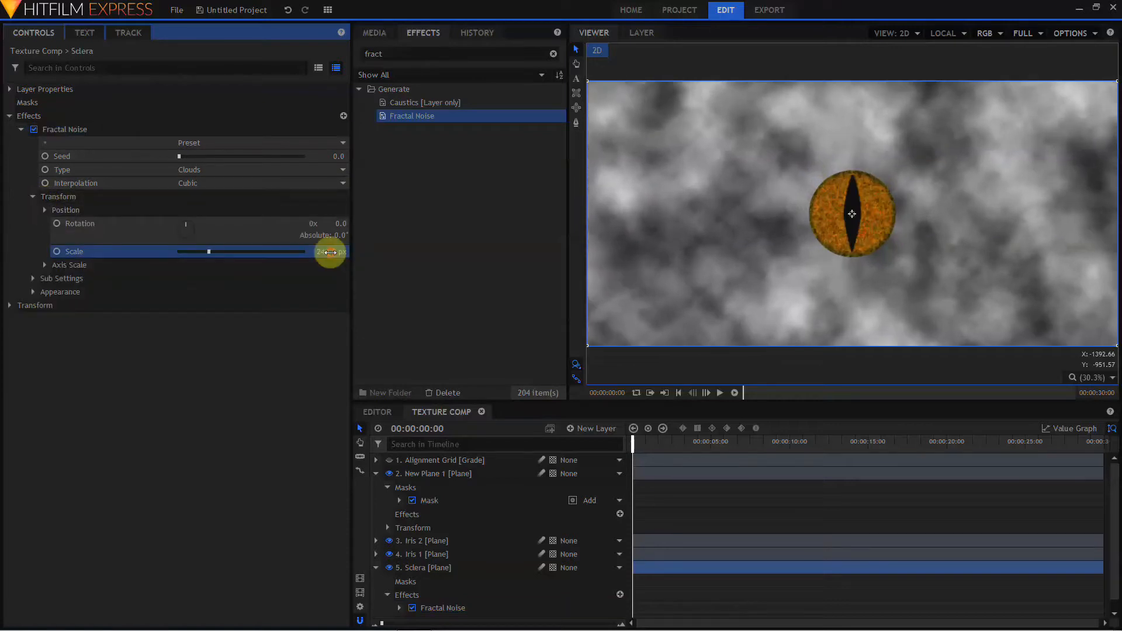
{"action": "left_click", "coordinate": [330, 251]}
{"action": "type", "text": "350"}
{"action": "key", "text": "Return"}
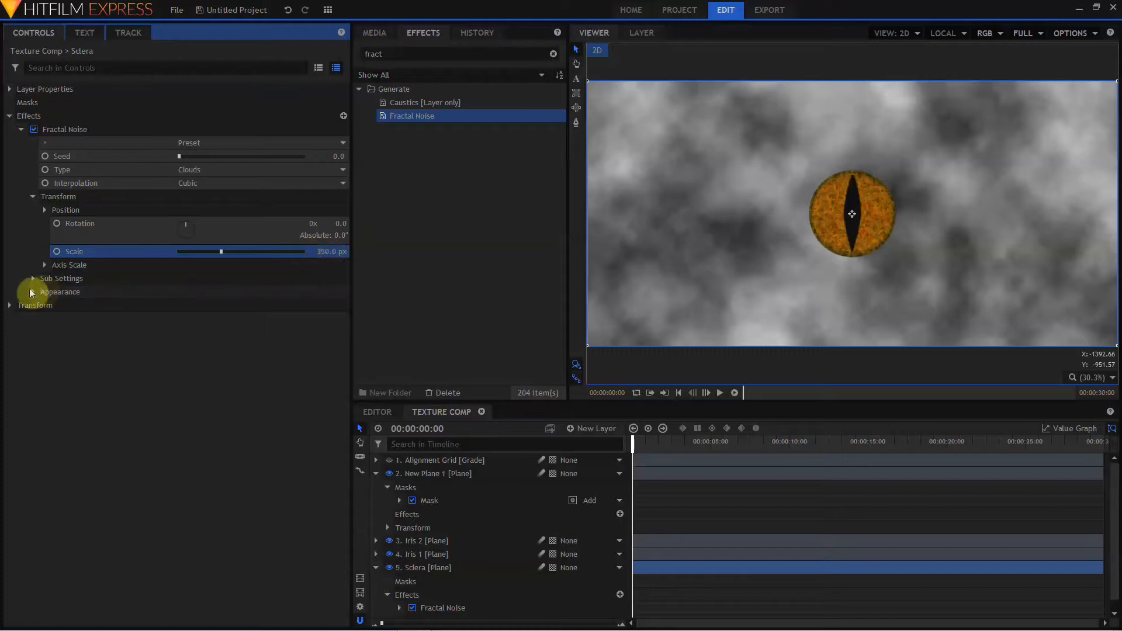
Set the Fractal Noise's Color 1 to a pale yellow with hue 60, saturation 16 and value 220.
{"action": "left_click", "coordinate": [139, 68]}
{"action": "type", "text": "color"}
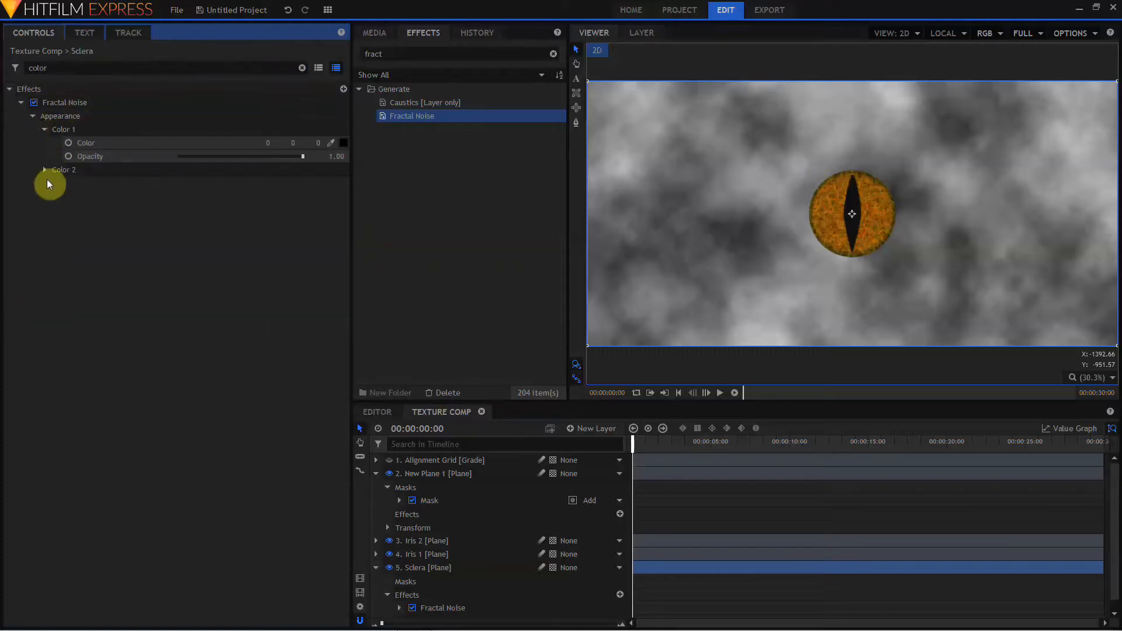
{"action": "left_click", "coordinate": [344, 143]}
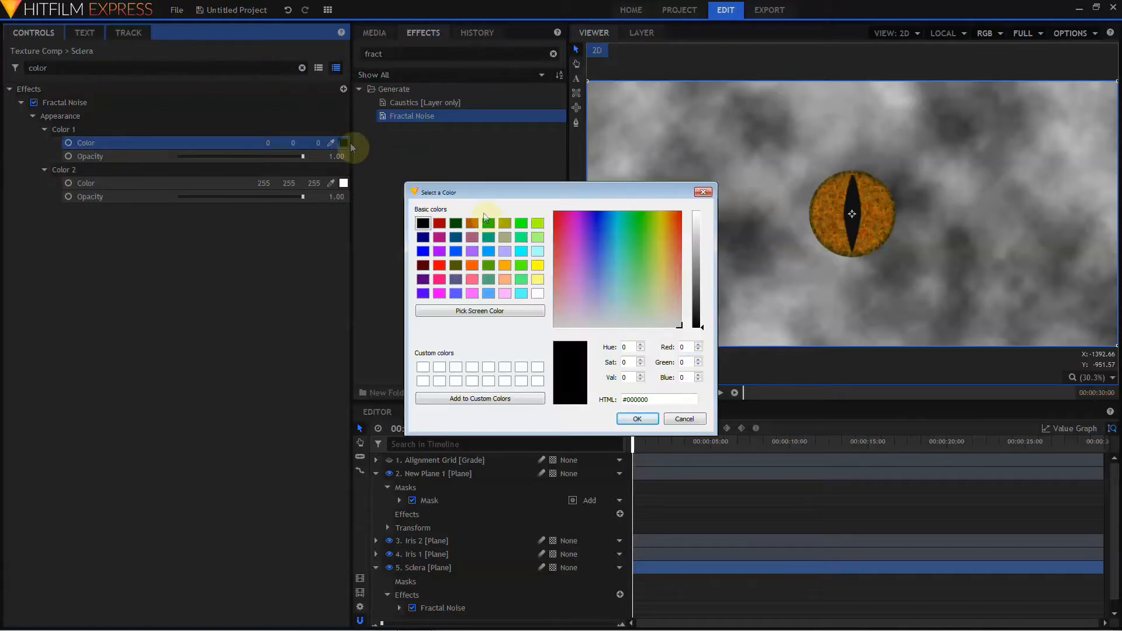
{"action": "left_click", "coordinate": [538, 280]}
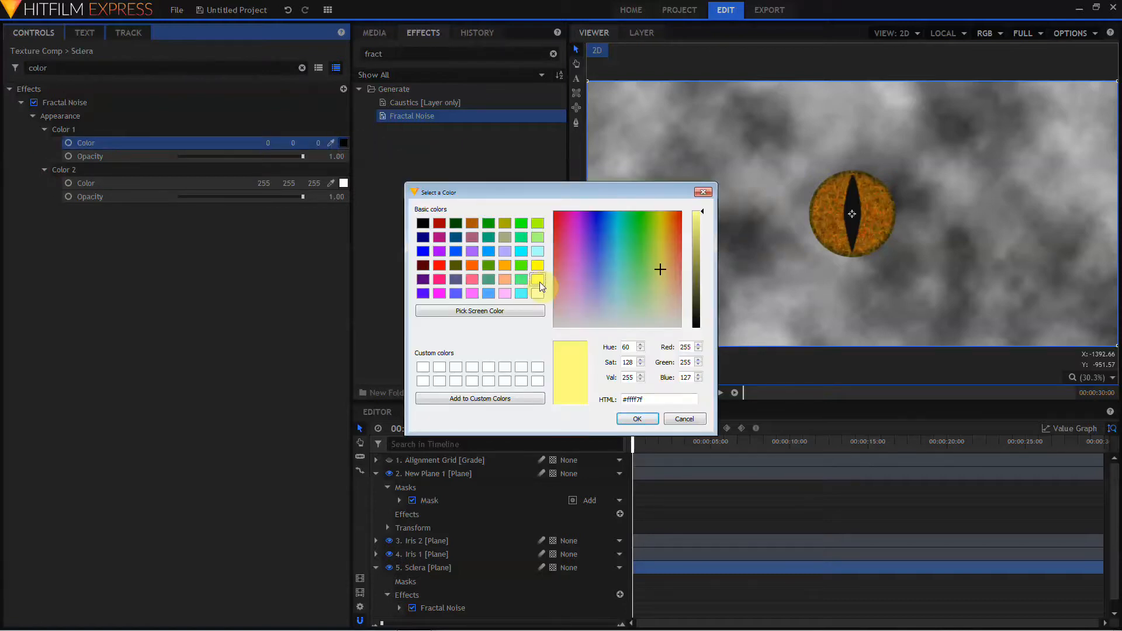
{"action": "double_click", "coordinate": [634, 363]}
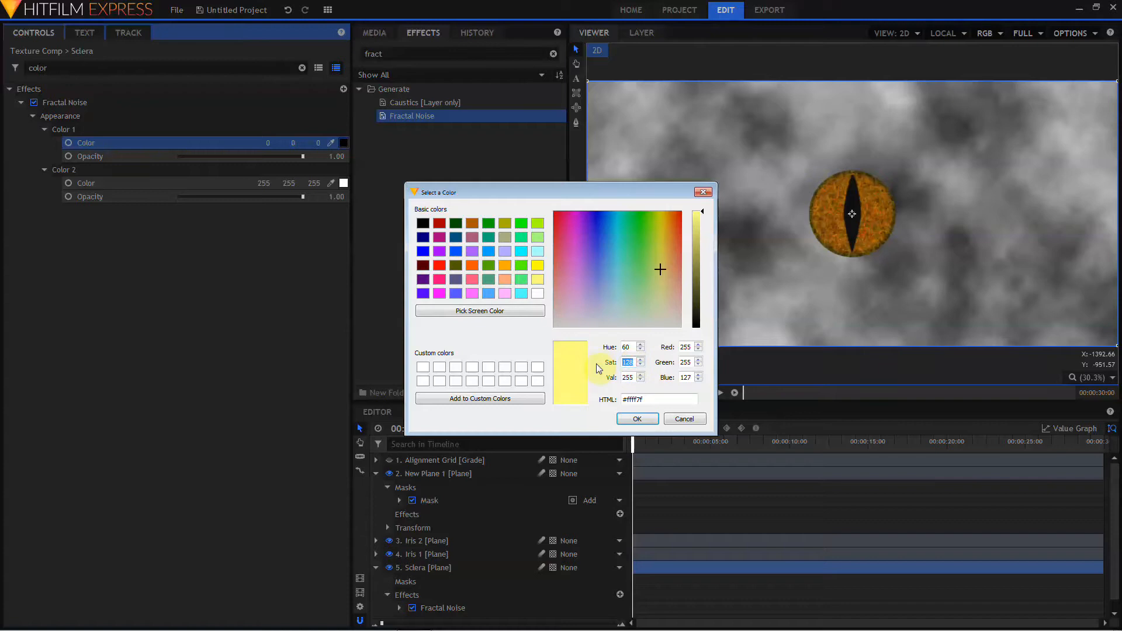
{"action": "type", "text": "16"}
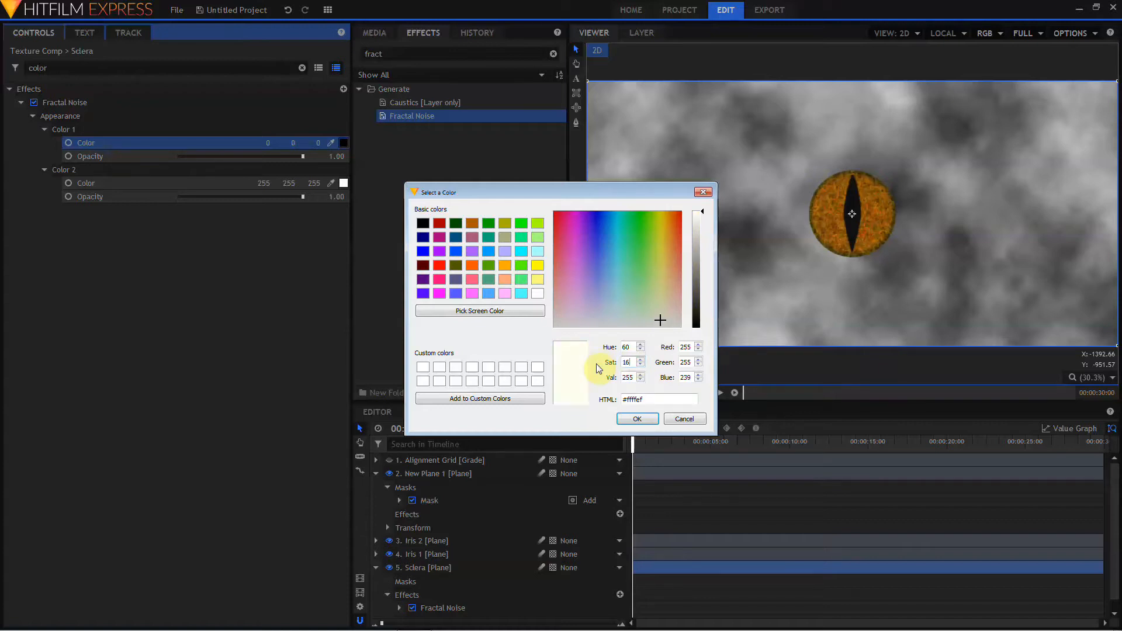
{"action": "key", "text": "Tab"}
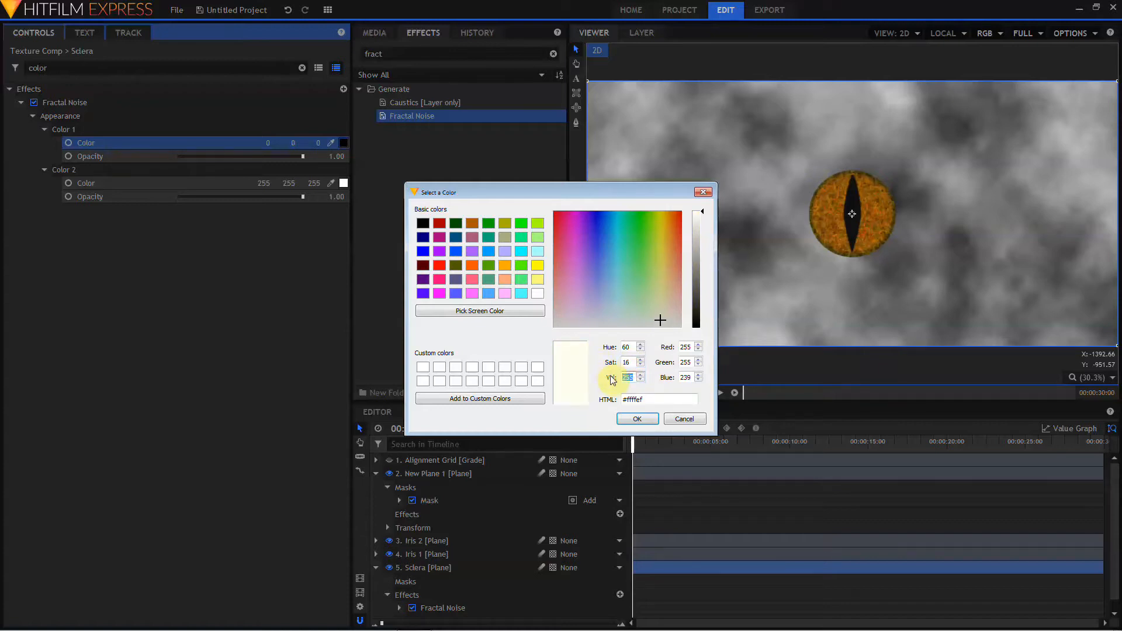
{"action": "type", "text": "220"}
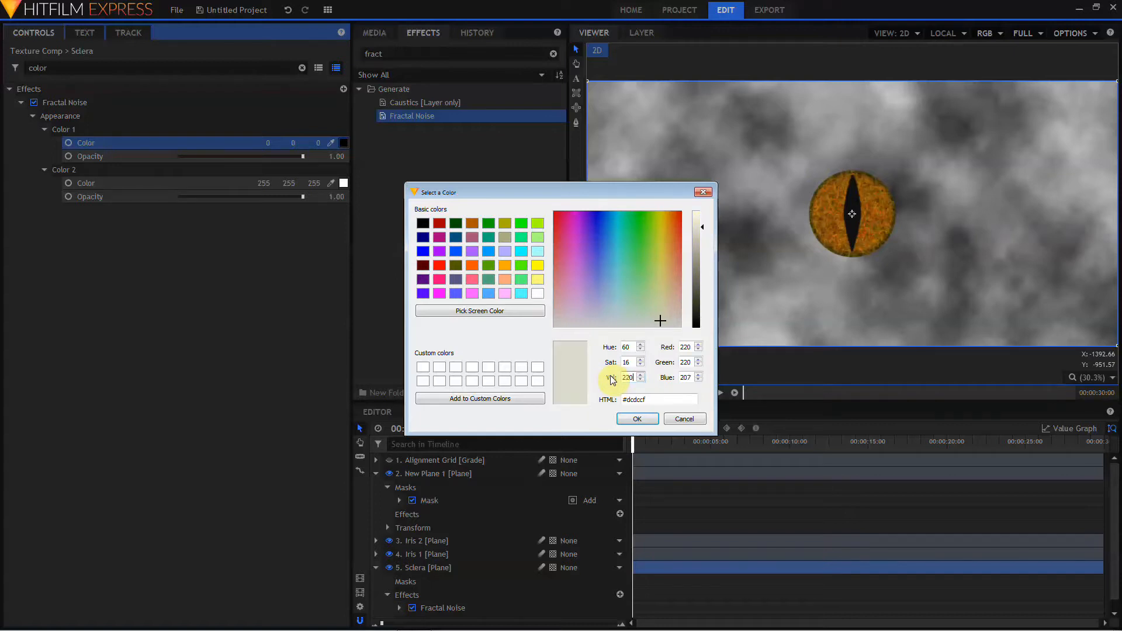
{"action": "left_click", "coordinate": [637, 418]}
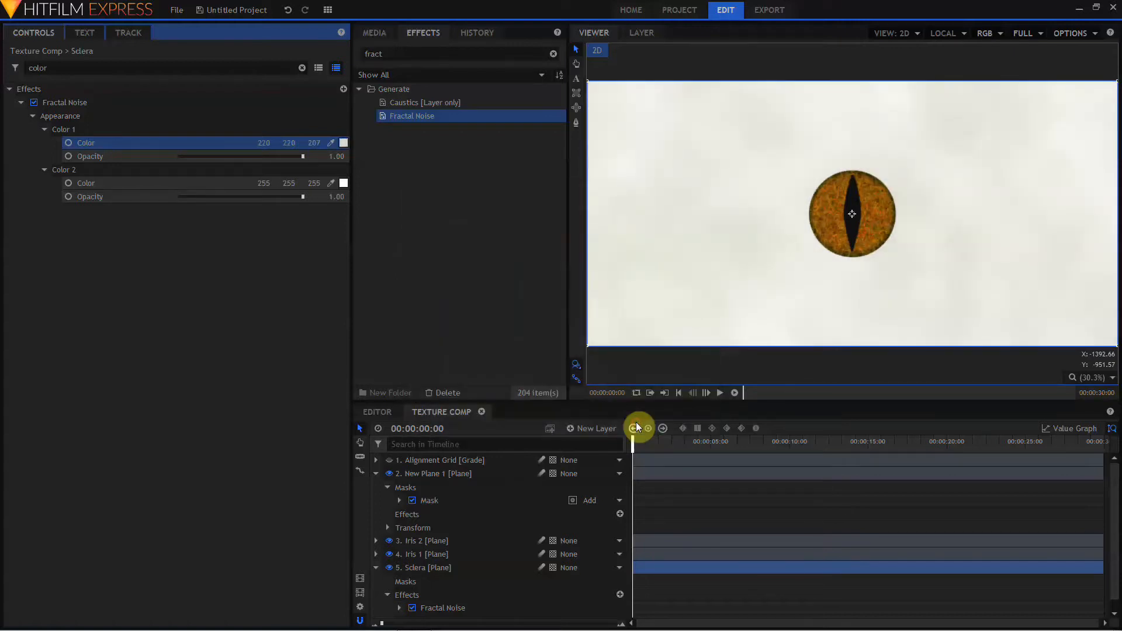
Set the Fractal Noise's Color 2 to a pale cyan with hue 180, saturation 16 and value 220.
{"action": "left_click", "coordinate": [344, 183]}
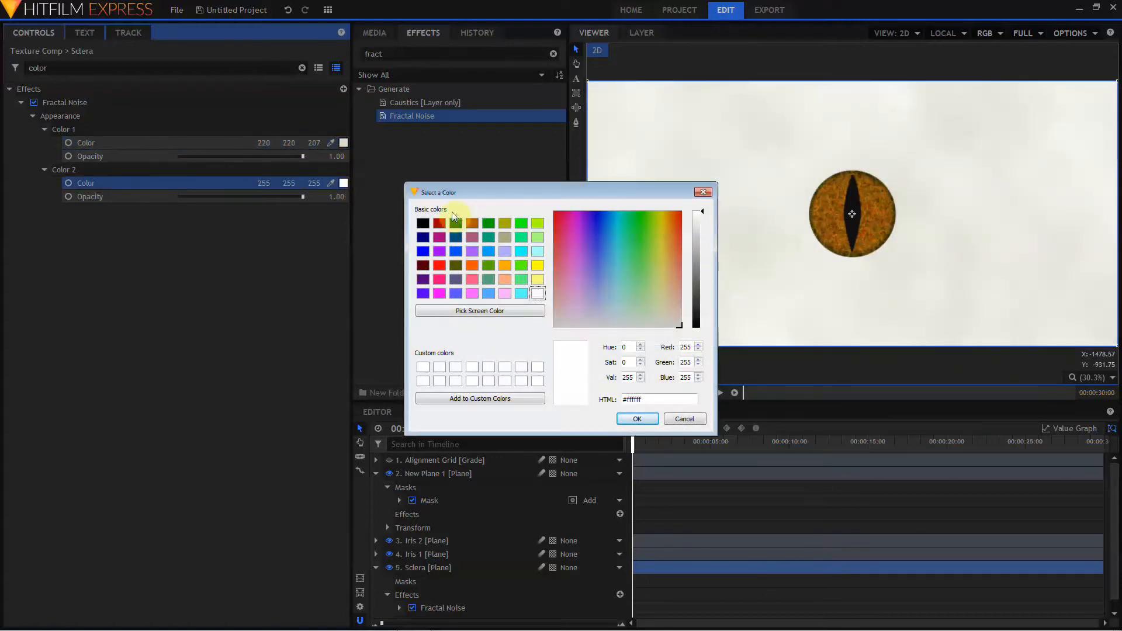
{"action": "left_click", "coordinate": [537, 251]}
{"action": "left_click_drag", "start_coordinate": [634, 363], "coordinate": [605, 367]}
{"action": "type", "text": "16"}
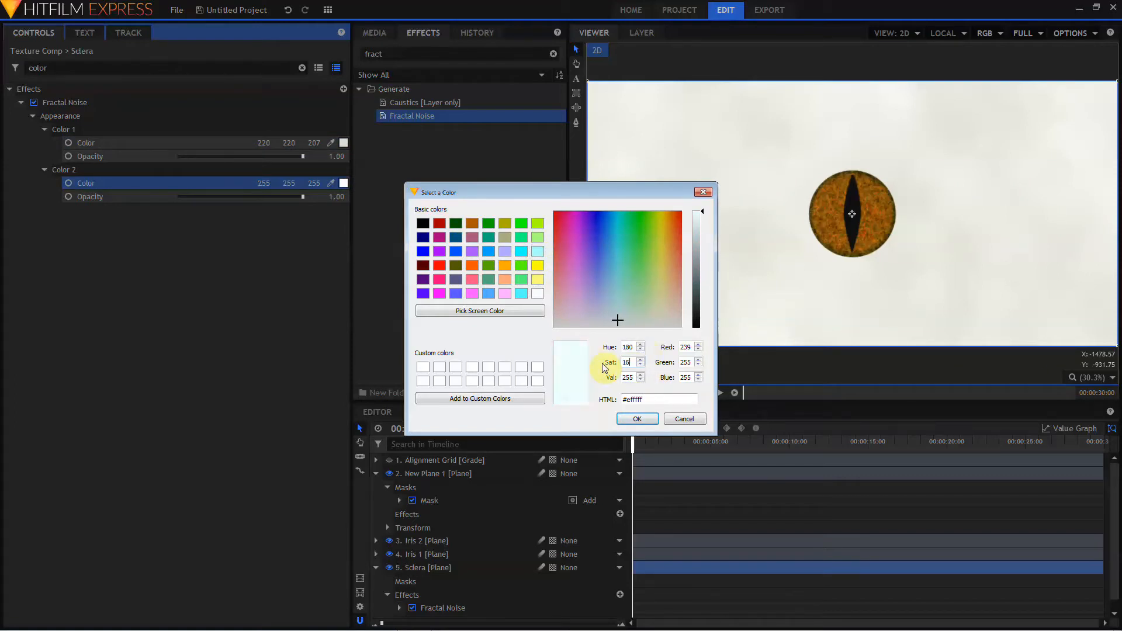
{"action": "left_click_drag", "start_coordinate": [634, 380], "coordinate": [608, 382]}
{"action": "type", "text": "220"}
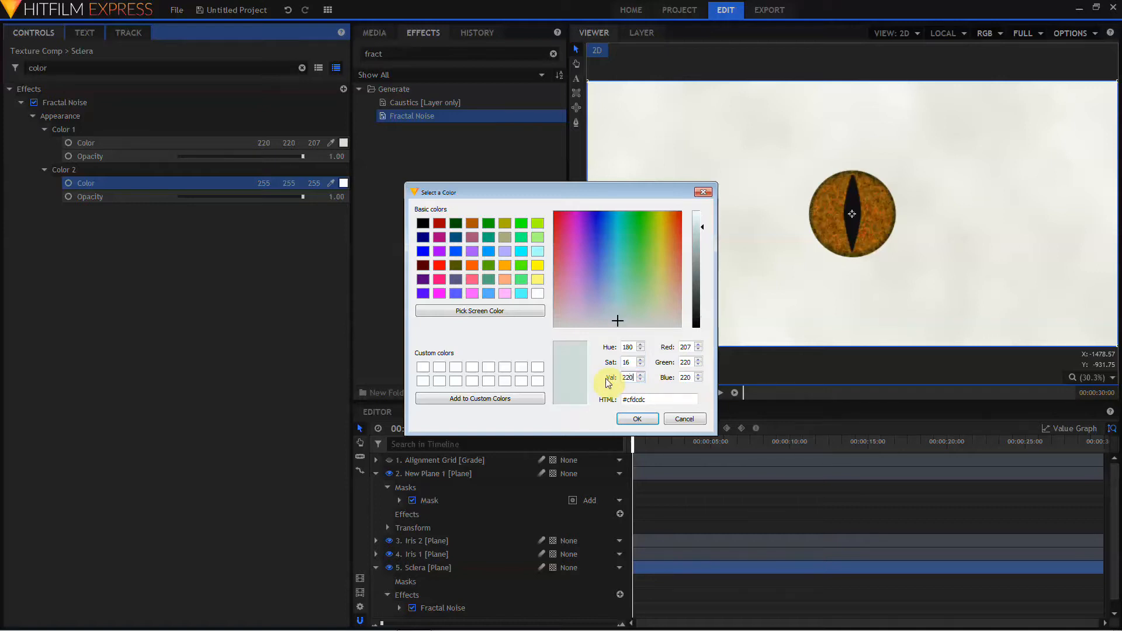
{"action": "left_click", "coordinate": [643, 420]}
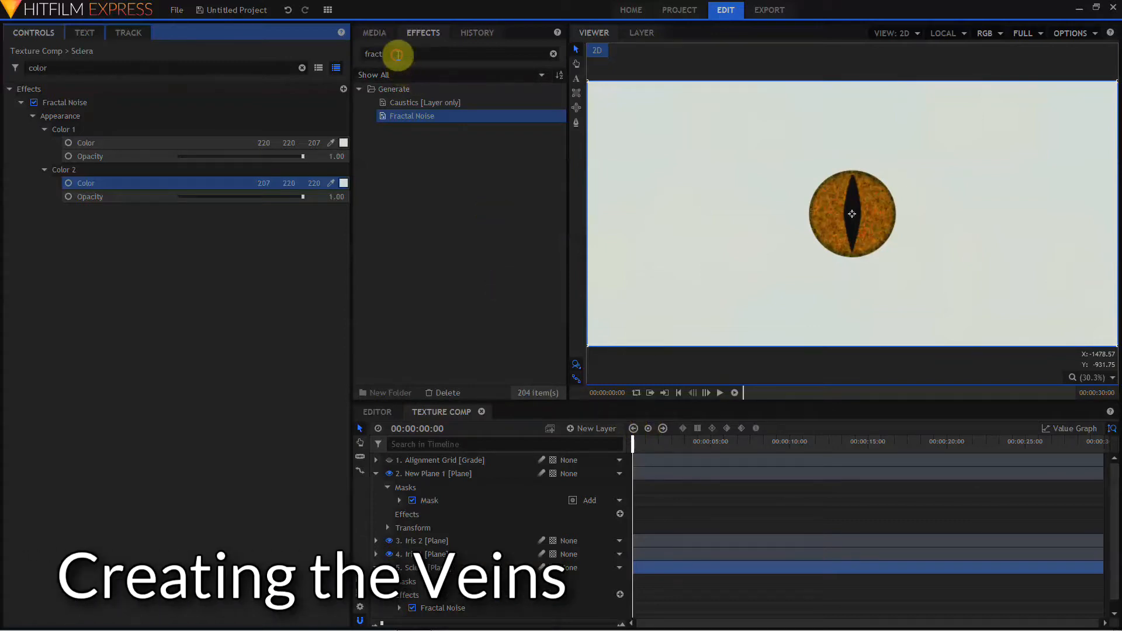
Find the Lightning & Electricity effect and add it to the Sclera layer below Fractal Noise.
{"action": "left_click_drag", "start_coordinate": [395, 53], "coordinate": [346, 58]}
{"action": "type", "text": "li"}
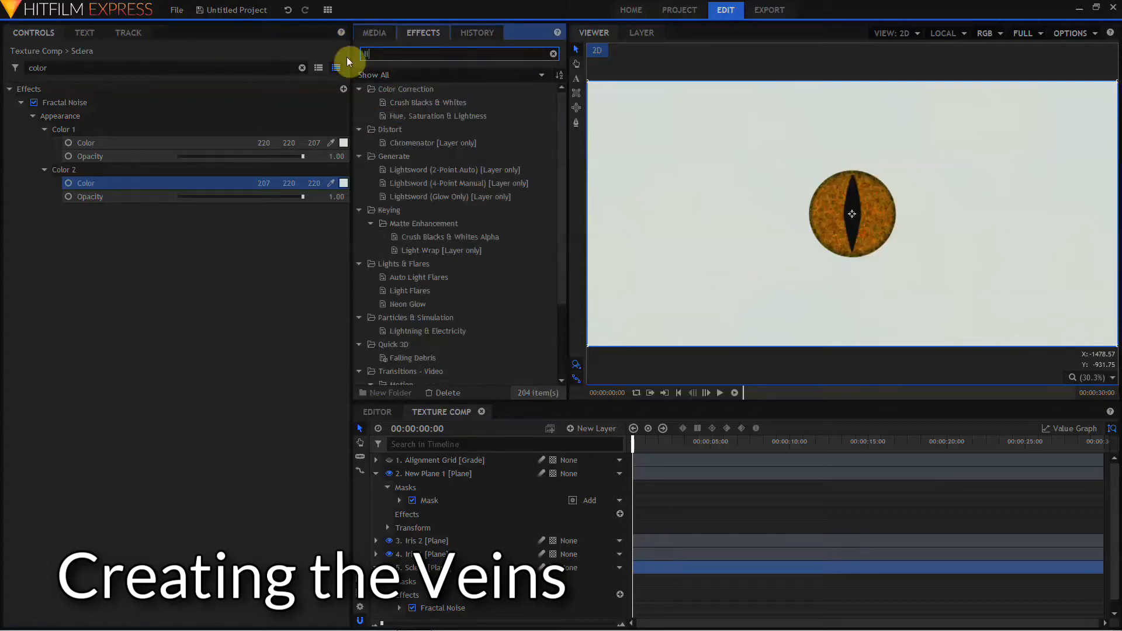
{"action": "type", "text": "ghtning"}
{"action": "left_click", "coordinate": [416, 104]}
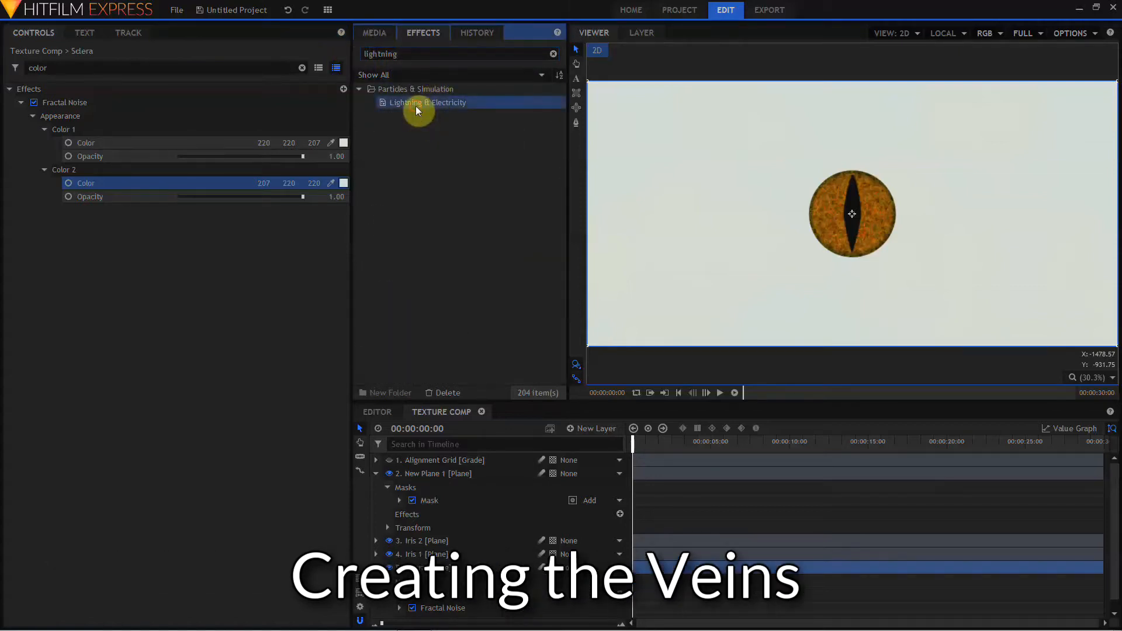
{"action": "left_click_drag", "start_coordinate": [417, 111], "coordinate": [51, 205]}
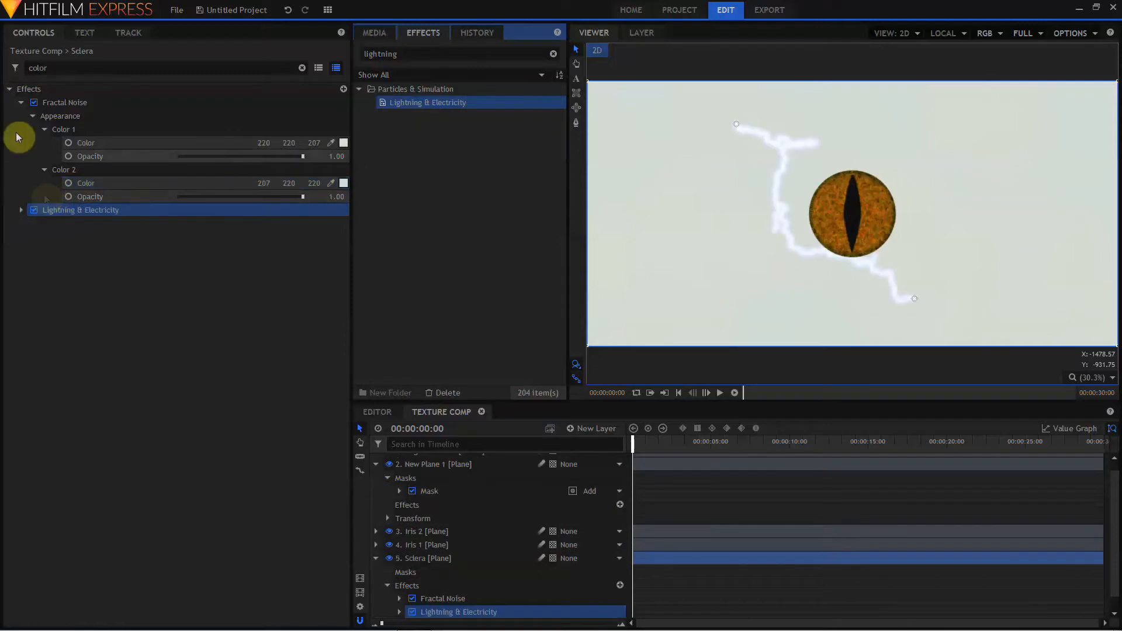
Clear the controls filter and set the Lightning & Electricity glow opacity to 0.
{"action": "left_click", "coordinate": [20, 103]}
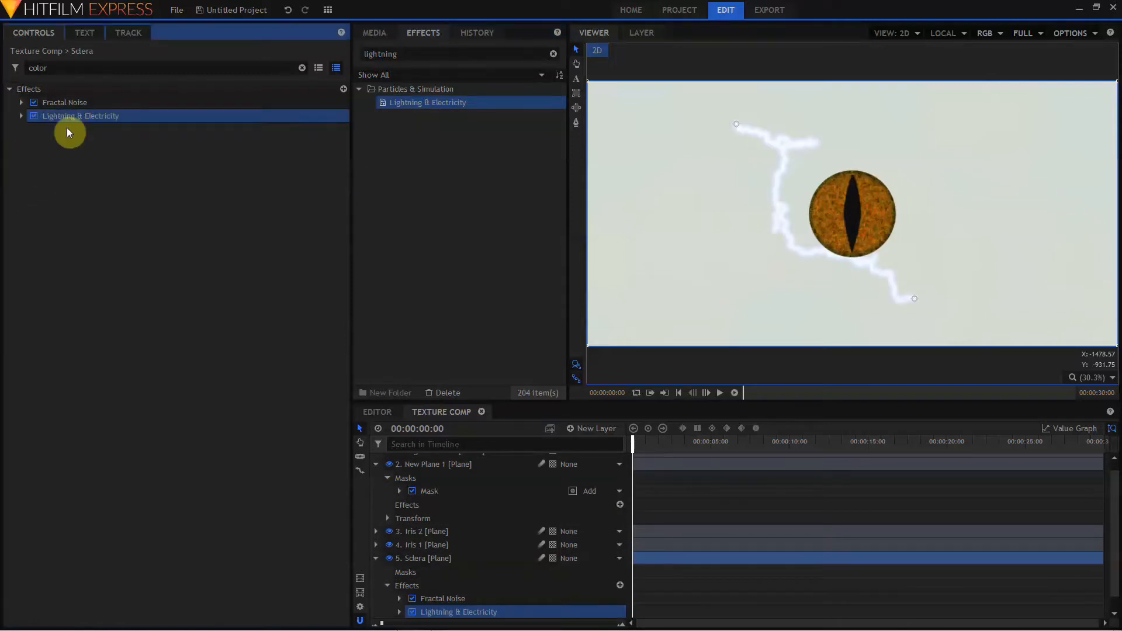
{"action": "left_click", "coordinate": [302, 68]}
{"action": "left_click", "coordinate": [21, 129]}
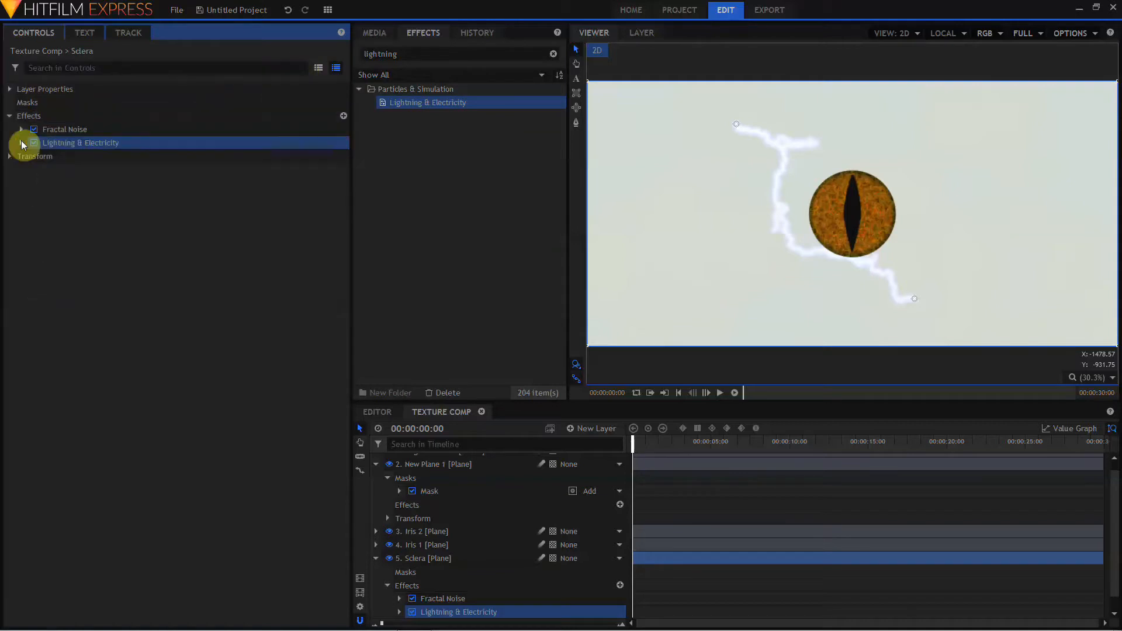
{"action": "left_click", "coordinate": [21, 142]}
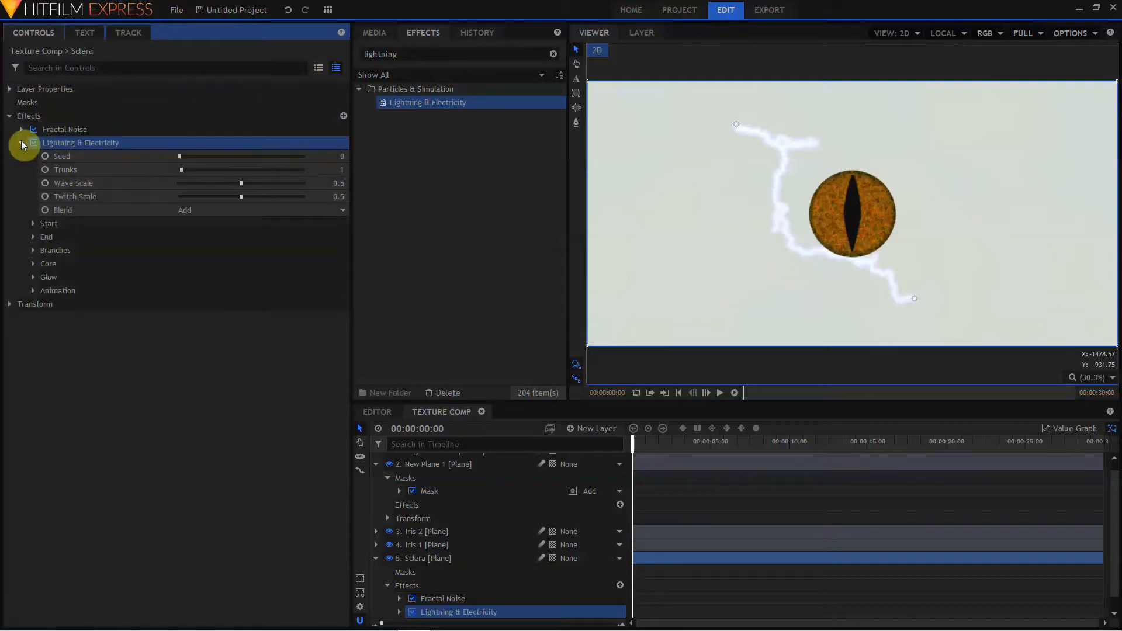
{"action": "left_click", "coordinate": [33, 277]}
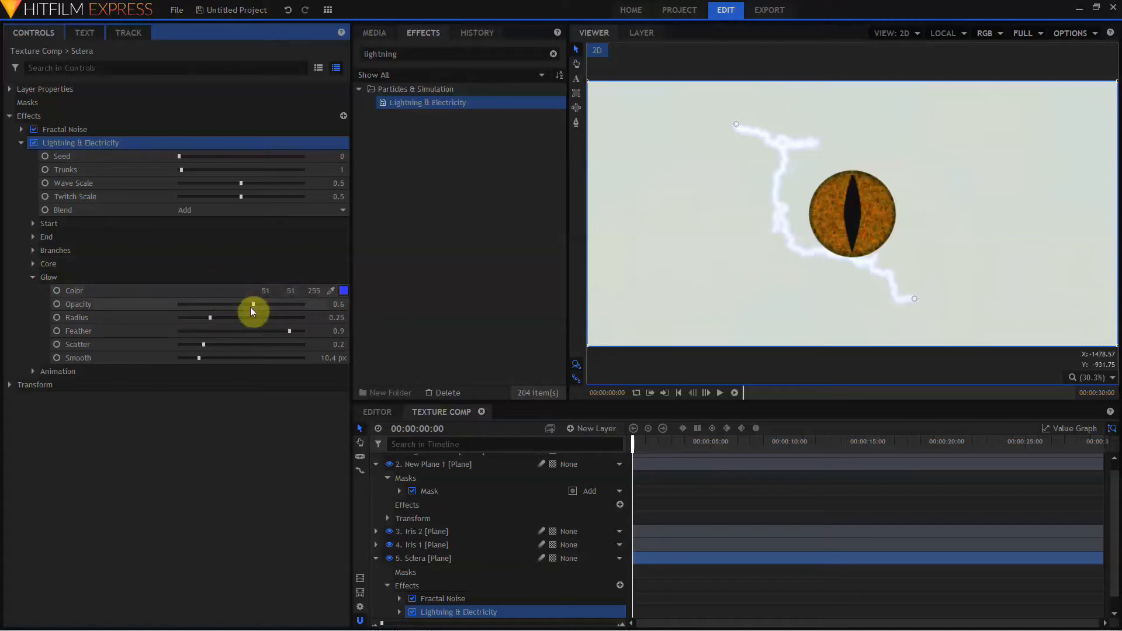
{"action": "left_click_drag", "start_coordinate": [254, 304], "coordinate": [147, 307]}
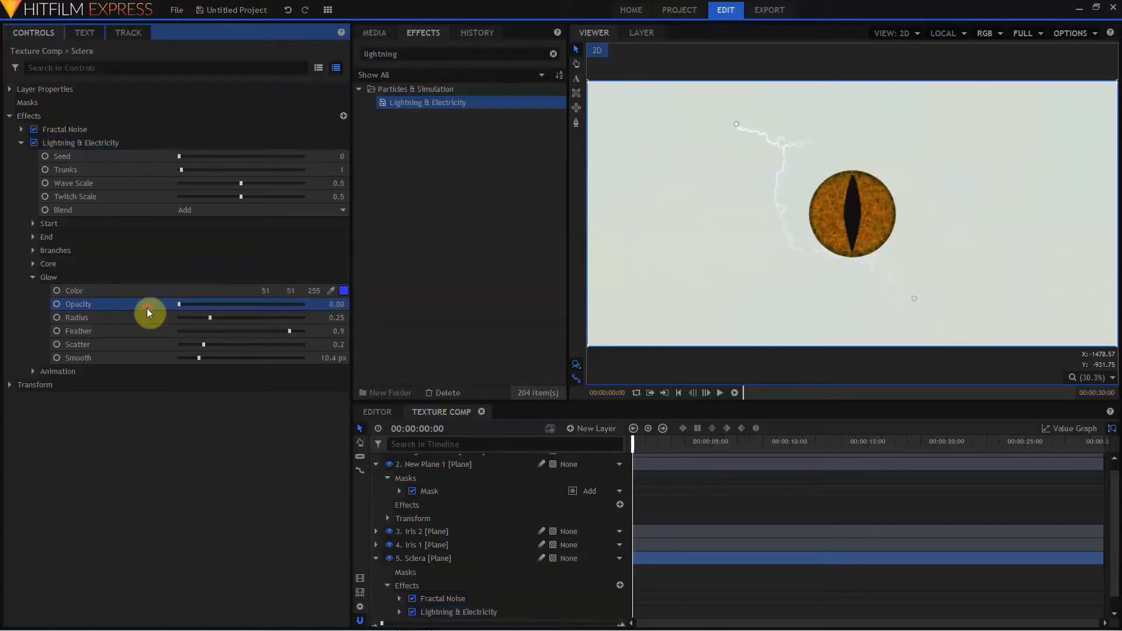
Set the Lightning & Electricity core color to a muted red with RGB 171, 66, 57.
{"action": "left_click", "coordinate": [33, 263]}
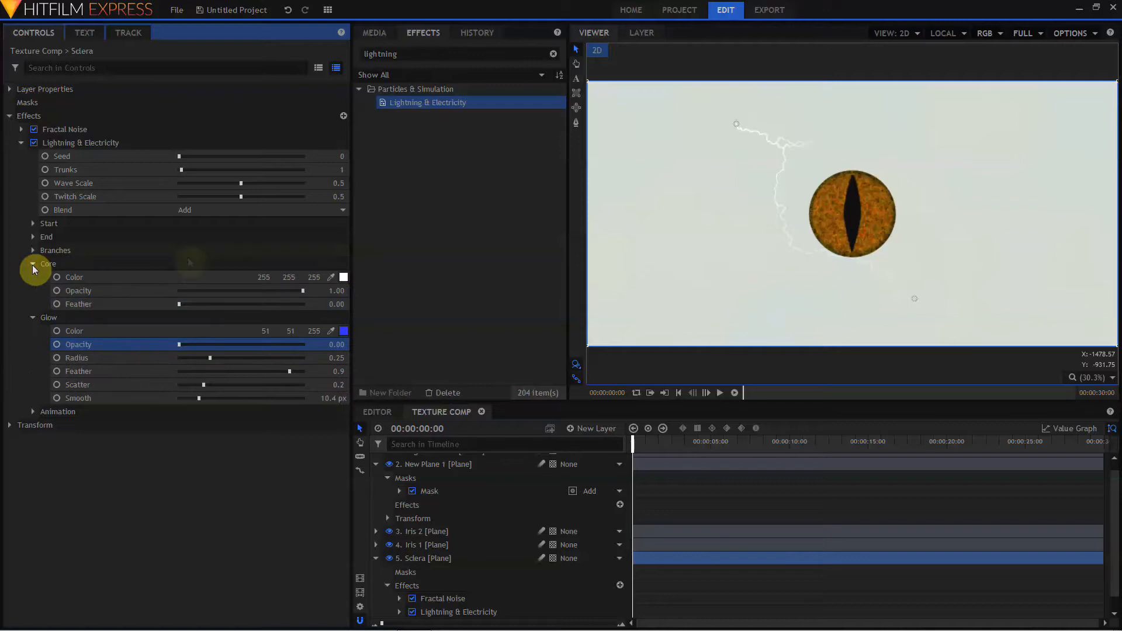
{"action": "left_click", "coordinate": [343, 277]}
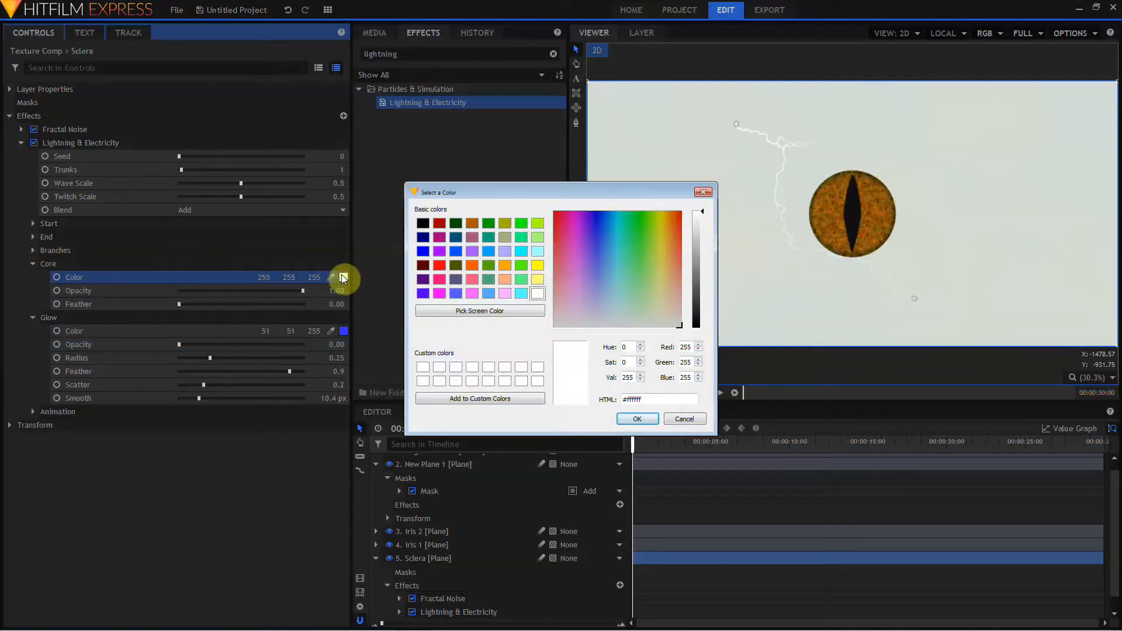
{"action": "left_click_drag", "start_coordinate": [678, 219], "coordinate": [678, 248]}
{"action": "left_click_drag", "start_coordinate": [704, 232], "coordinate": [679, 250]}
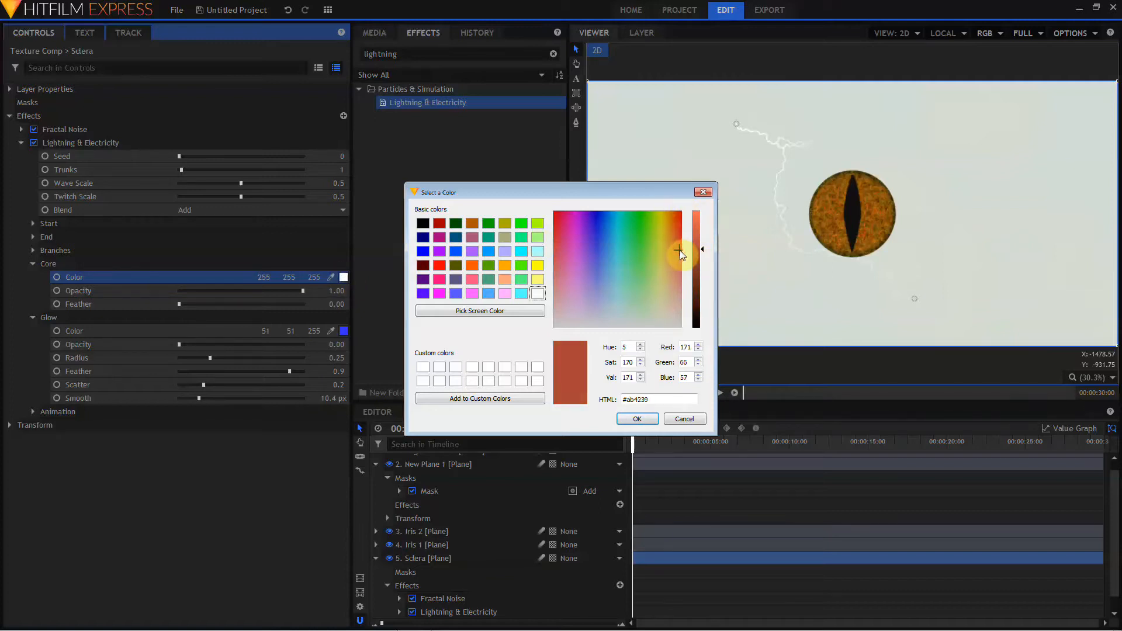
{"action": "left_click", "coordinate": [637, 418]}
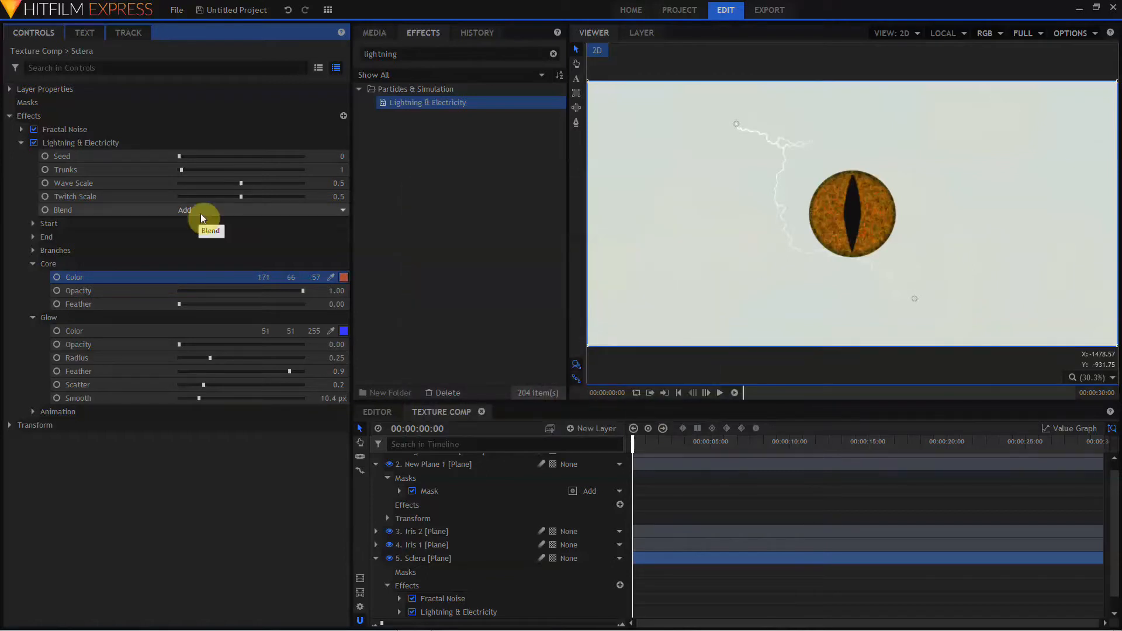
Set the Lightning & Electricity blend mode to Normal and the glow radius to 0.
{"action": "left_click", "coordinate": [203, 215]}
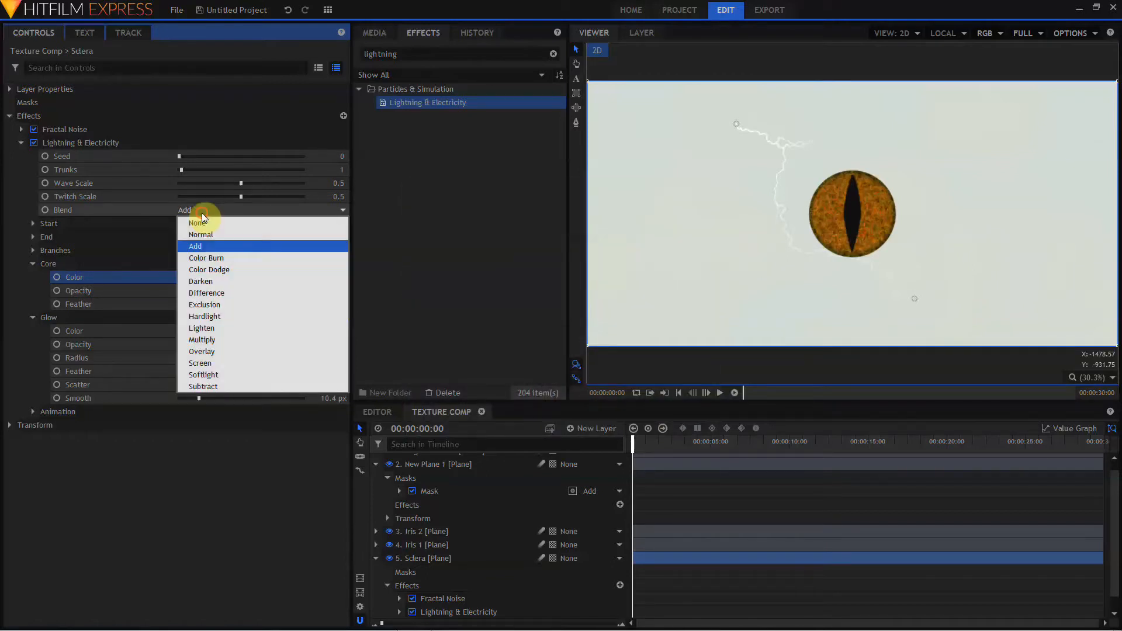
{"action": "left_click", "coordinate": [207, 236]}
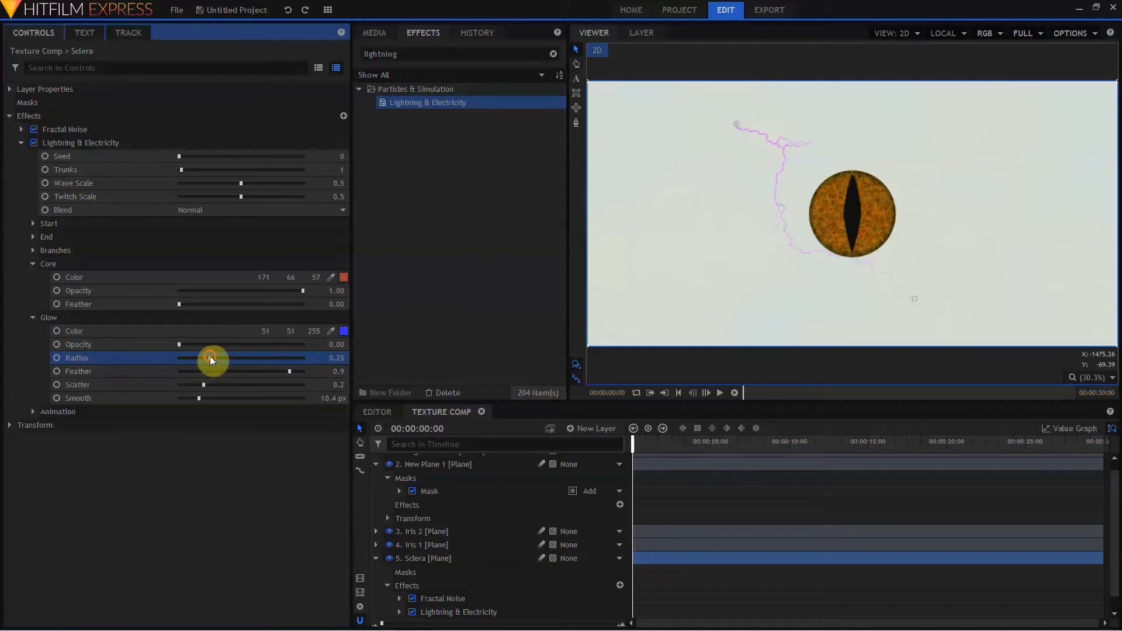
{"action": "left_click_drag", "start_coordinate": [209, 356], "coordinate": [106, 362]}
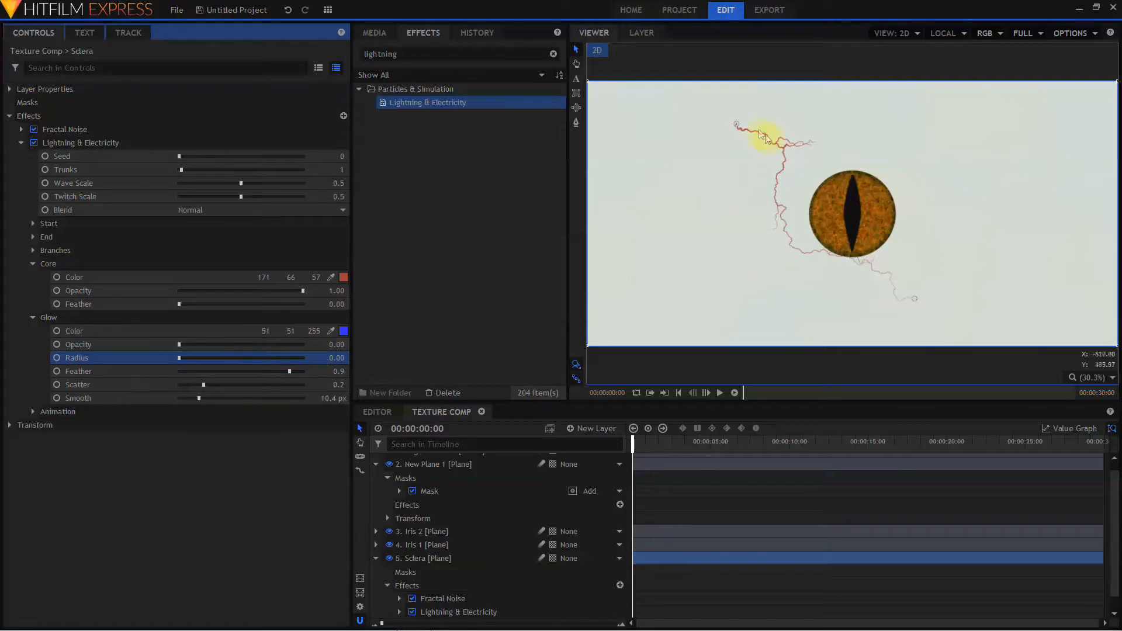
Stretch the lightning from the middle of the frame's left edge to the pupil's center and set its trunks to 4.
{"action": "left_click", "coordinate": [735, 125]}
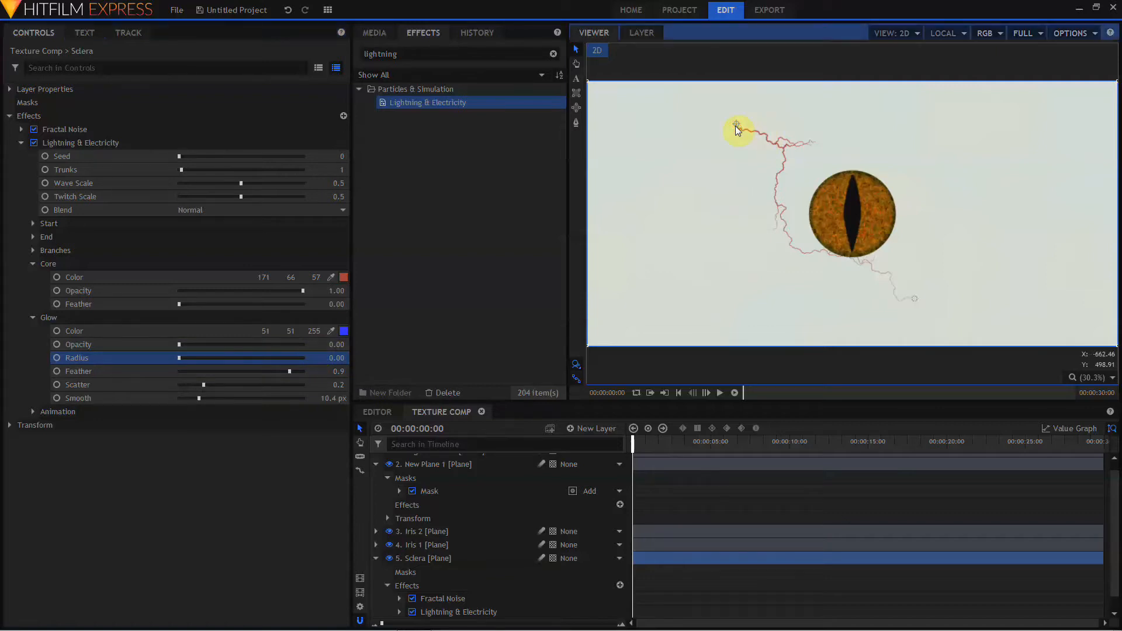
{"action": "left_click_drag", "start_coordinate": [736, 125], "coordinate": [588, 212]}
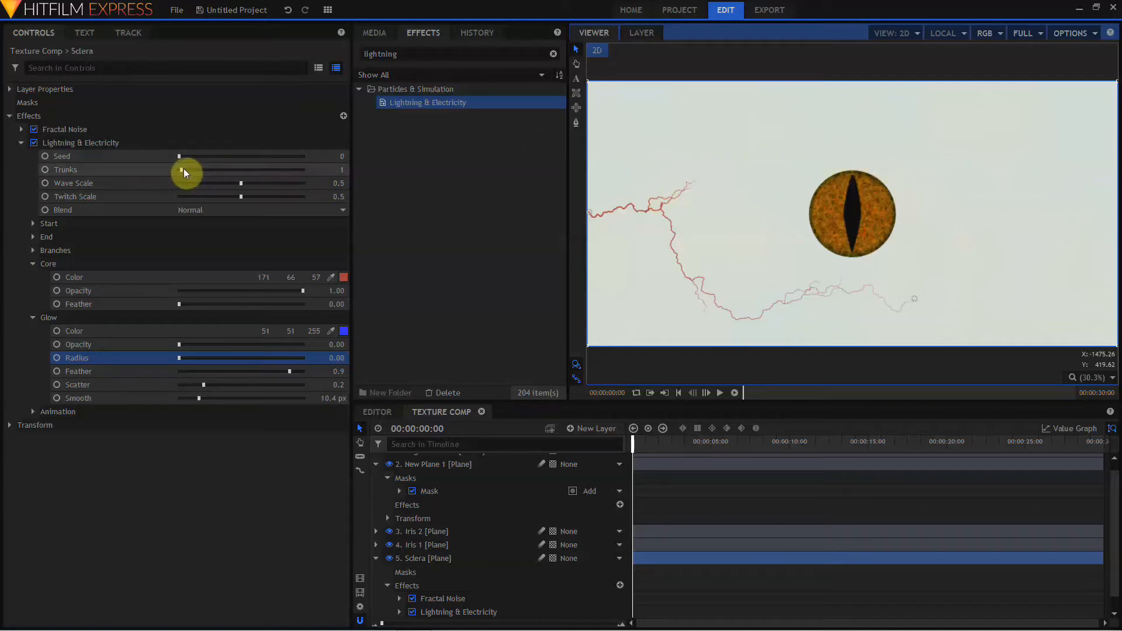
{"action": "left_click_drag", "start_coordinate": [182, 169], "coordinate": [190, 169]}
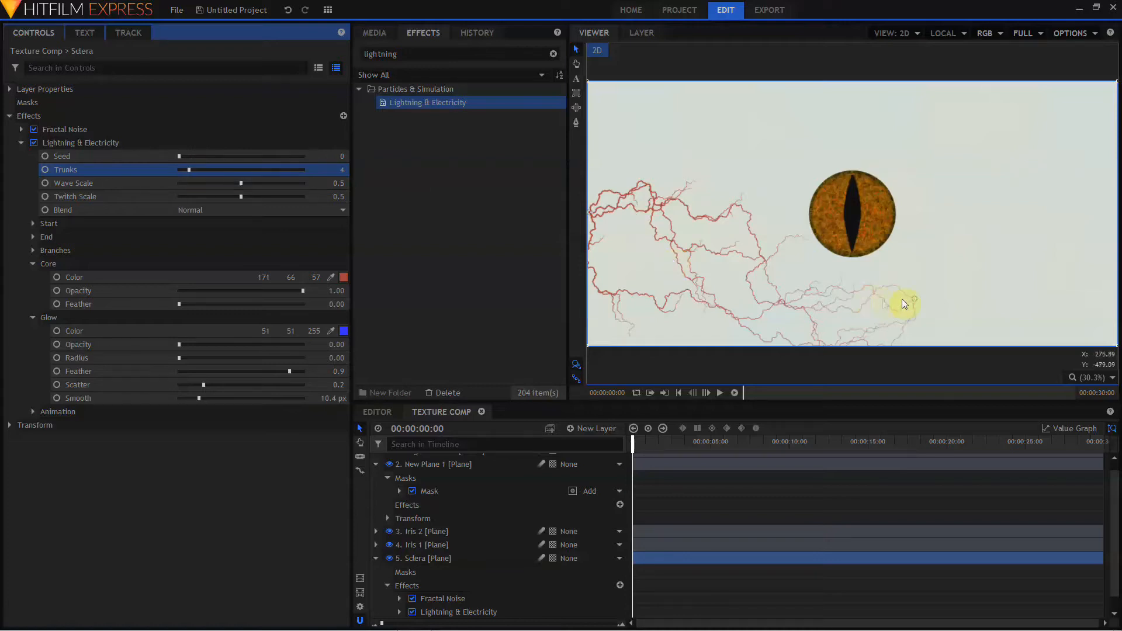
{"action": "left_click_drag", "start_coordinate": [914, 298], "coordinate": [852, 216]}
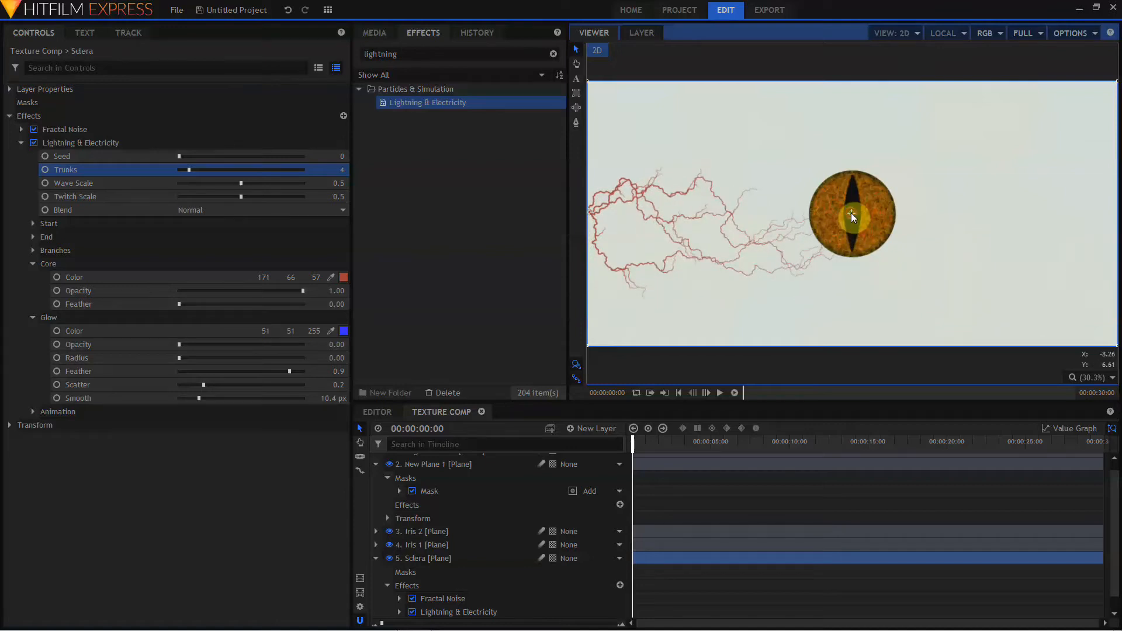
Spread the lightning with an end radius of 875, a seed of 100 and 6 trunks.
{"action": "left_click", "coordinate": [31, 237]}
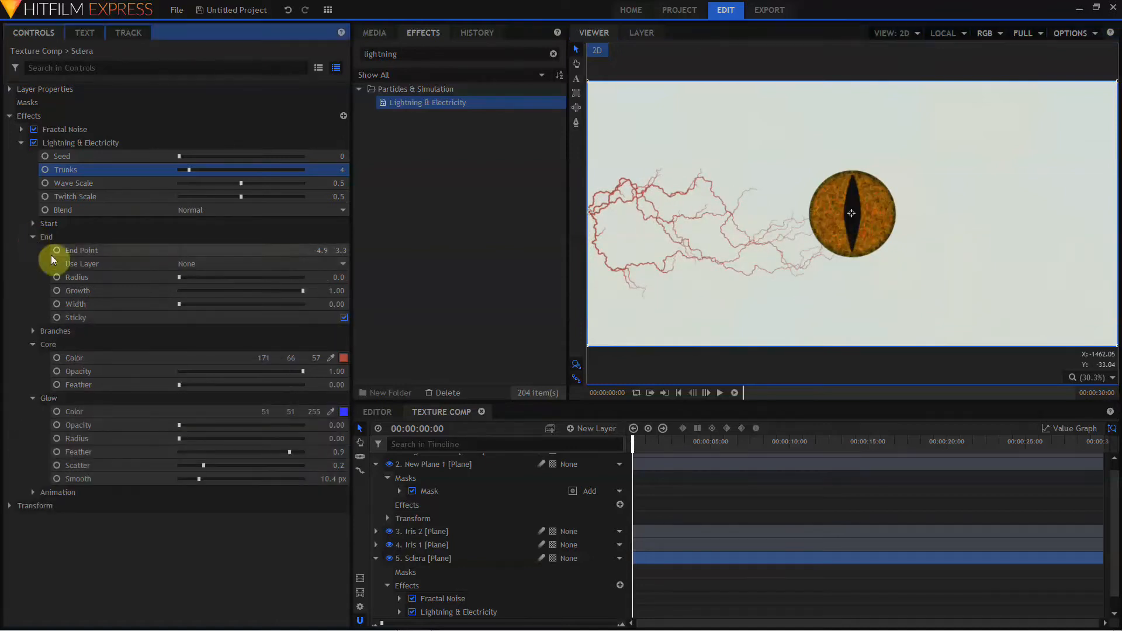
{"action": "left_click_drag", "start_coordinate": [336, 277], "coordinate": [847, 277]}
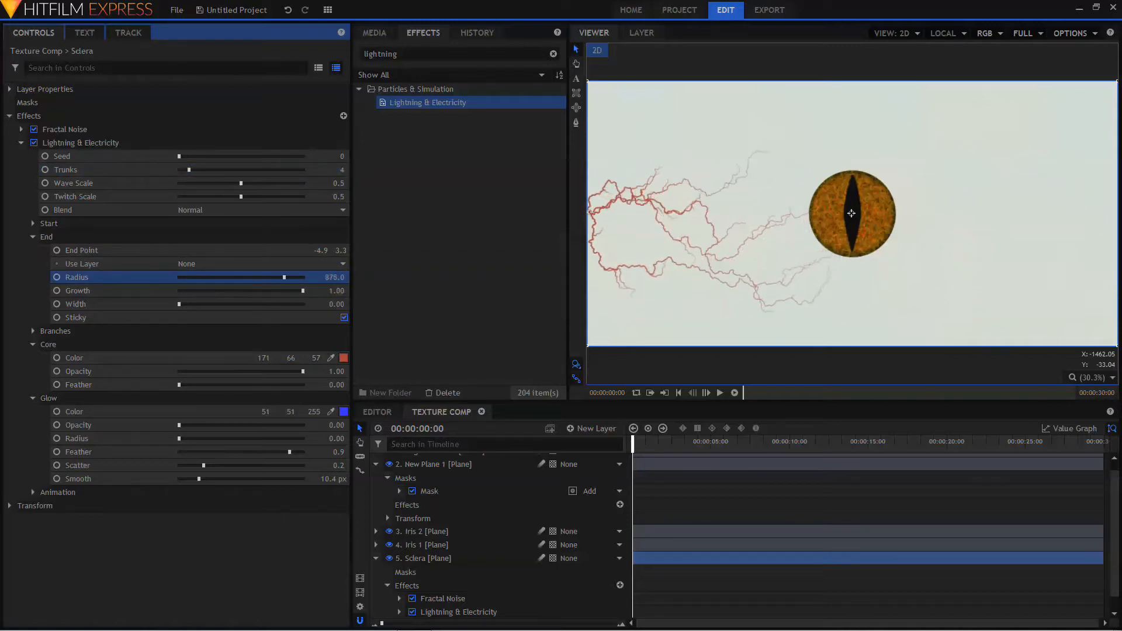
{"action": "left_click_drag", "start_coordinate": [184, 156], "coordinate": [181, 156]}
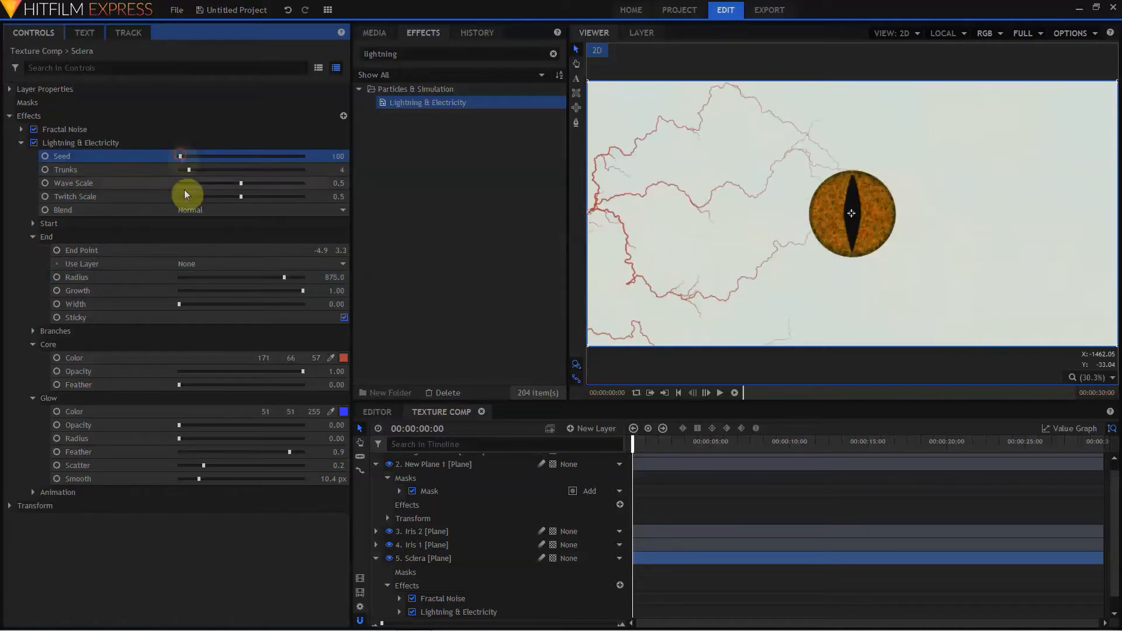
{"action": "left_click", "coordinate": [192, 170]}
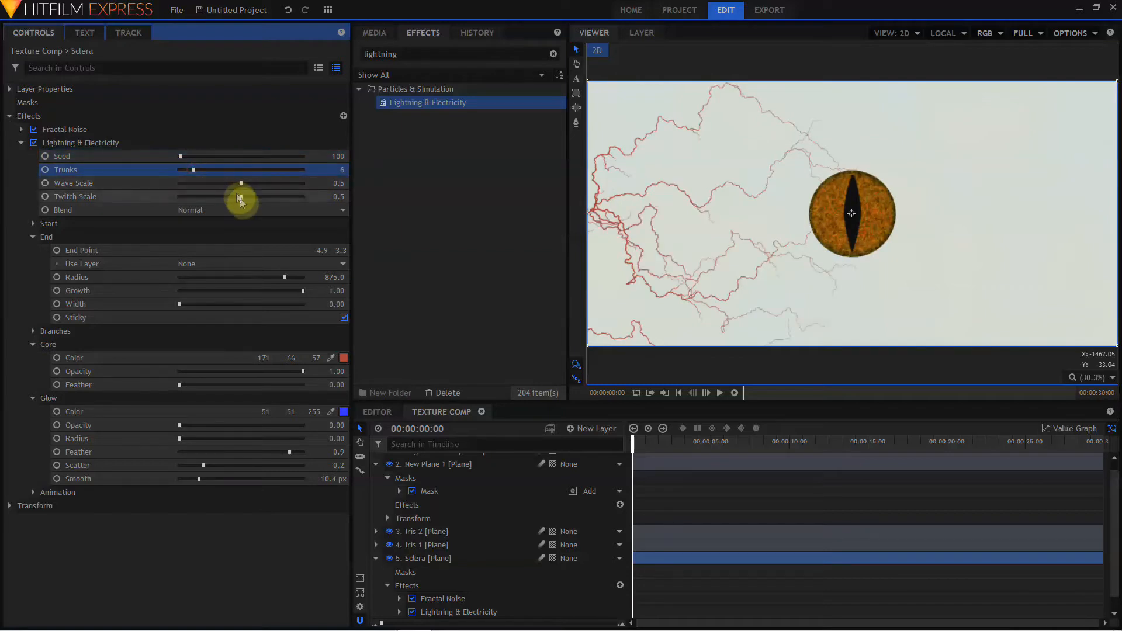
Refine the veins with wave scale 0.48, twitch scale 0.81, branch quantity 6 and 8 trunks.
{"action": "mouse_move", "coordinate": [240, 198]}
{"action": "left_mouse_down"}
{"action": "mouse_move", "coordinate": [293, 198]}
{"action": "mouse_move", "coordinate": [238, 182]}
{"action": "left_mouse_up"}
{"action": "left_click", "coordinate": [33, 332]}
{"action": "left_click", "coordinate": [188, 343]}
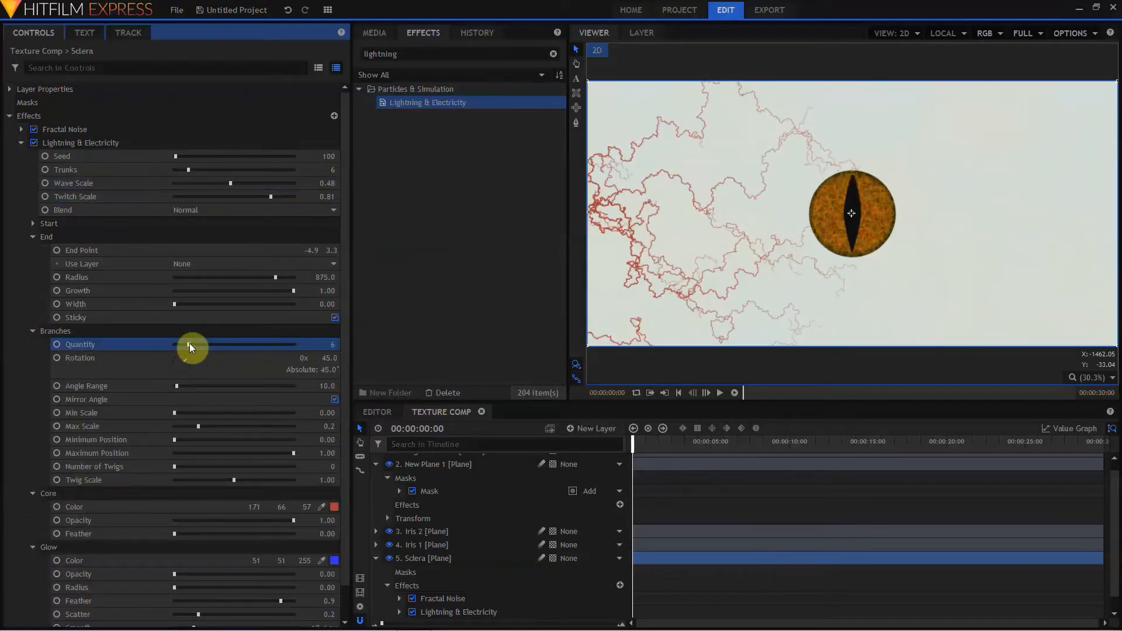
{"action": "left_click", "coordinate": [190, 169]}
{"action": "left_click_drag", "start_coordinate": [190, 169], "coordinate": [193, 169]}
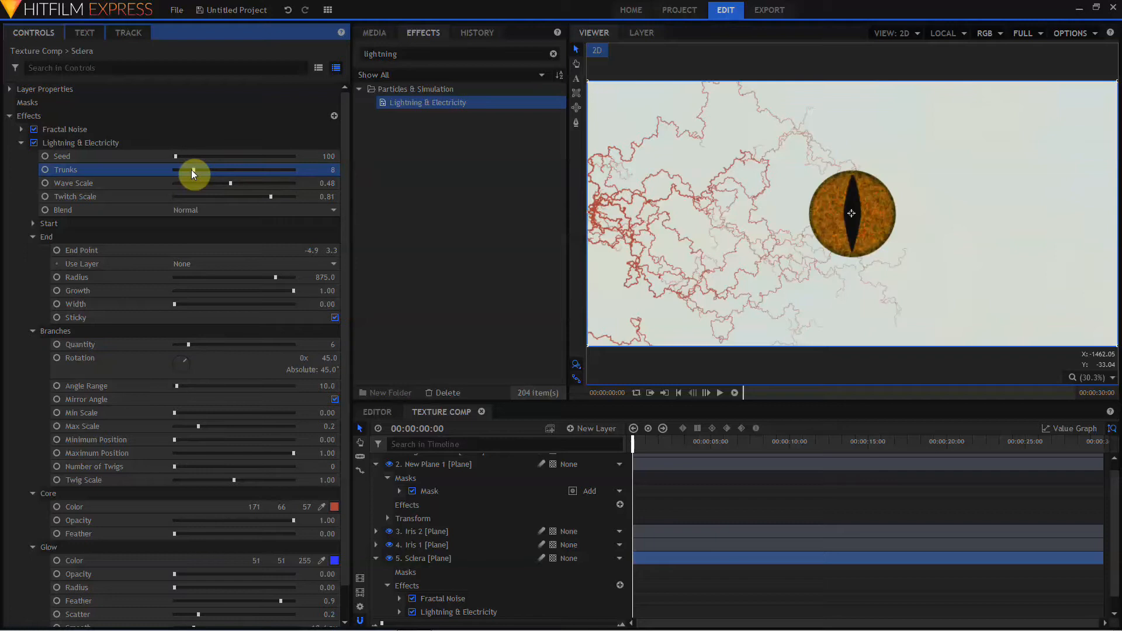
Collapse the Lightning & Electricity effect on the Sclera layer and rename it Veins Left.
{"action": "left_click", "coordinate": [22, 144]}
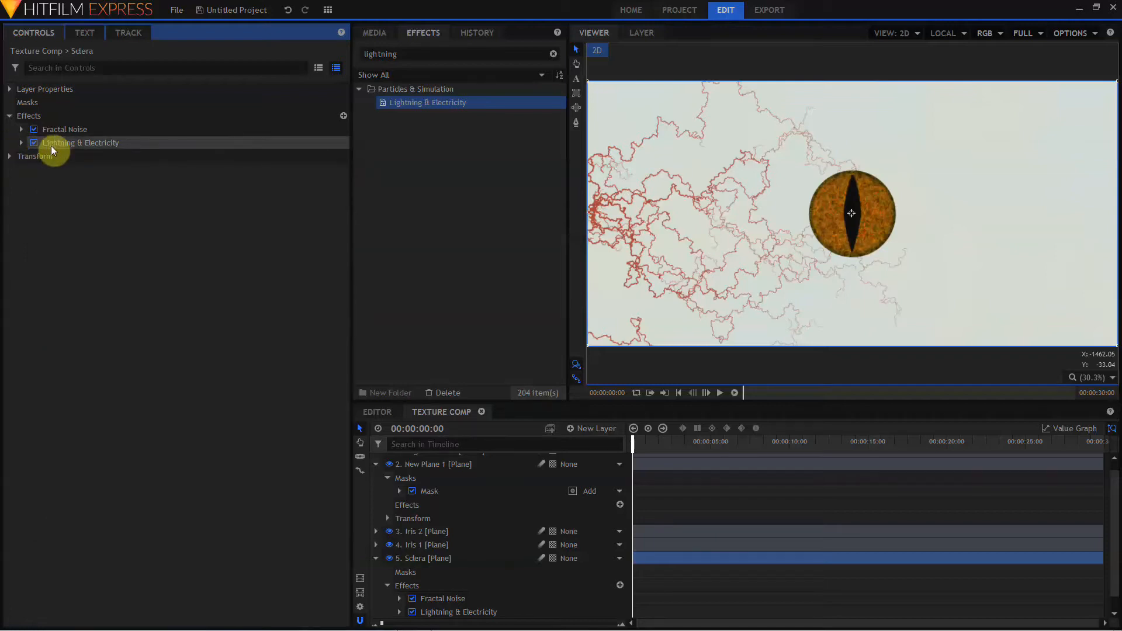
{"action": "left_click", "coordinate": [52, 146]}
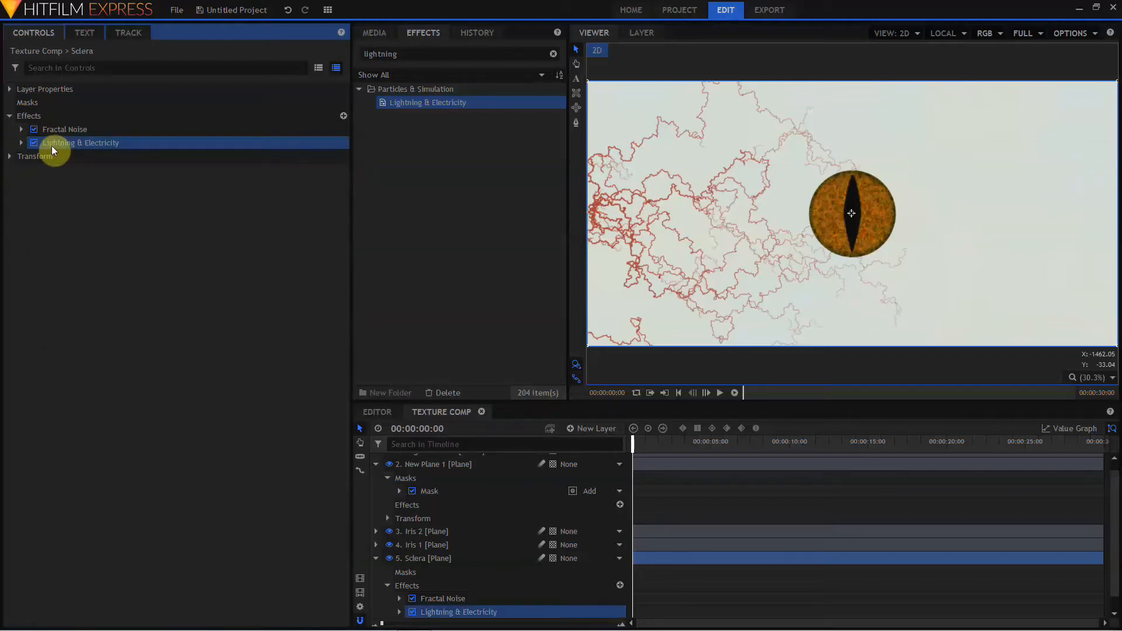
{"action": "left_click", "coordinate": [51, 146]}
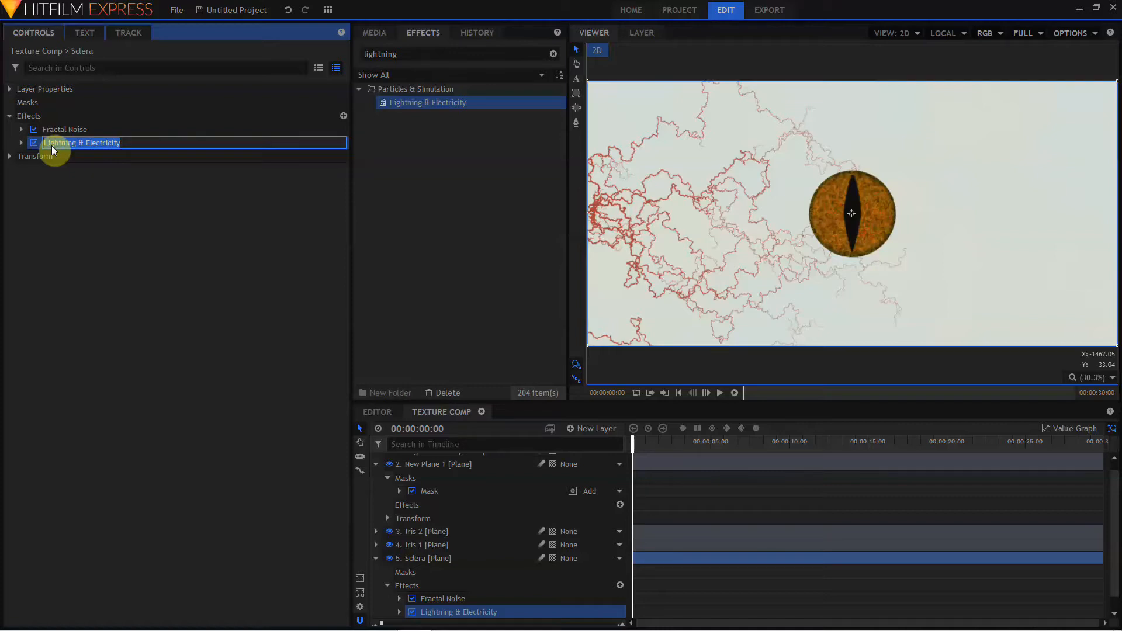
{"action": "type", "text": "Veins Left"}
{"action": "key", "text": "Return"}
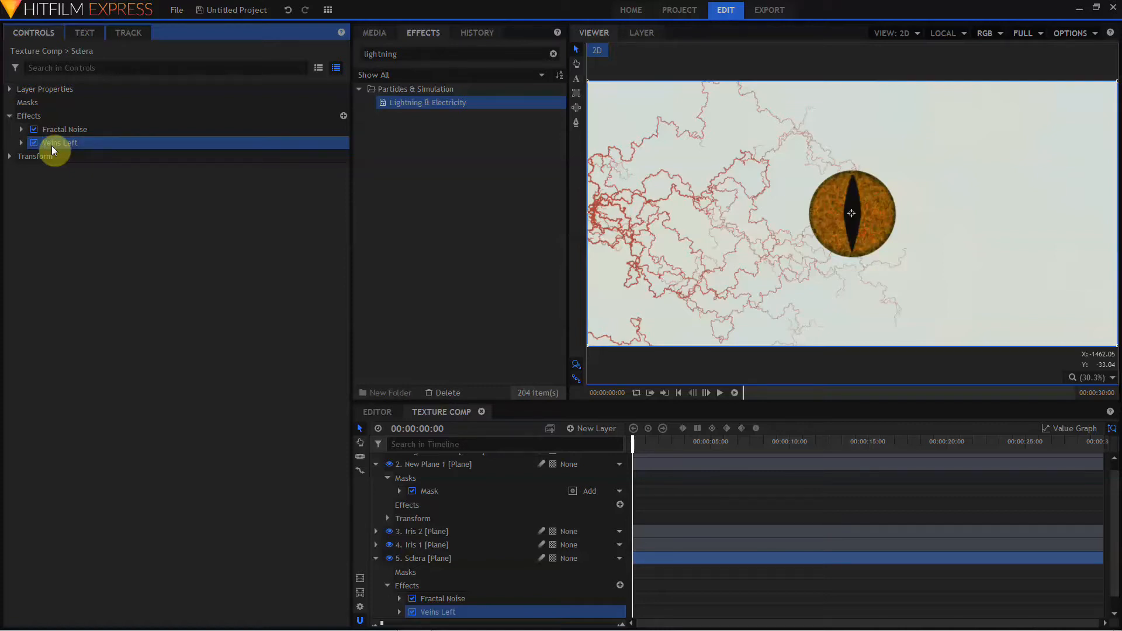
Duplicate the Veins Left effect and rename the copy VeinsRight.
{"action": "key", "text": "ctrl+d"}
{"action": "left_click", "coordinate": [54, 158]}
{"action": "left_click", "coordinate": [54, 157]}
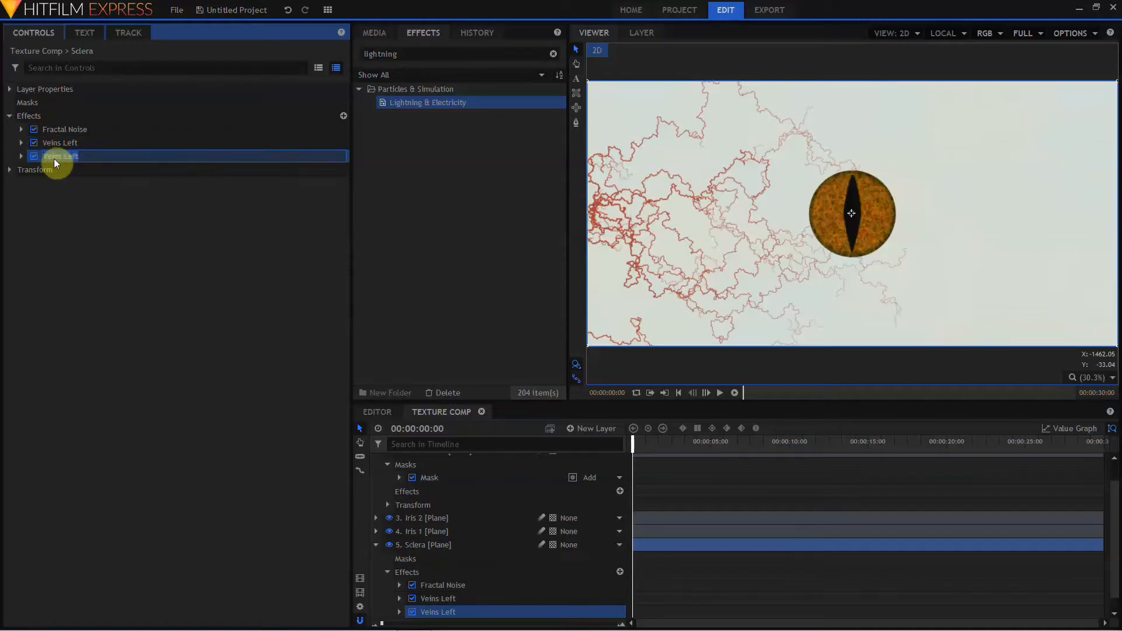
{"action": "left_click_drag", "start_coordinate": [63, 160], "coordinate": [94, 162]}
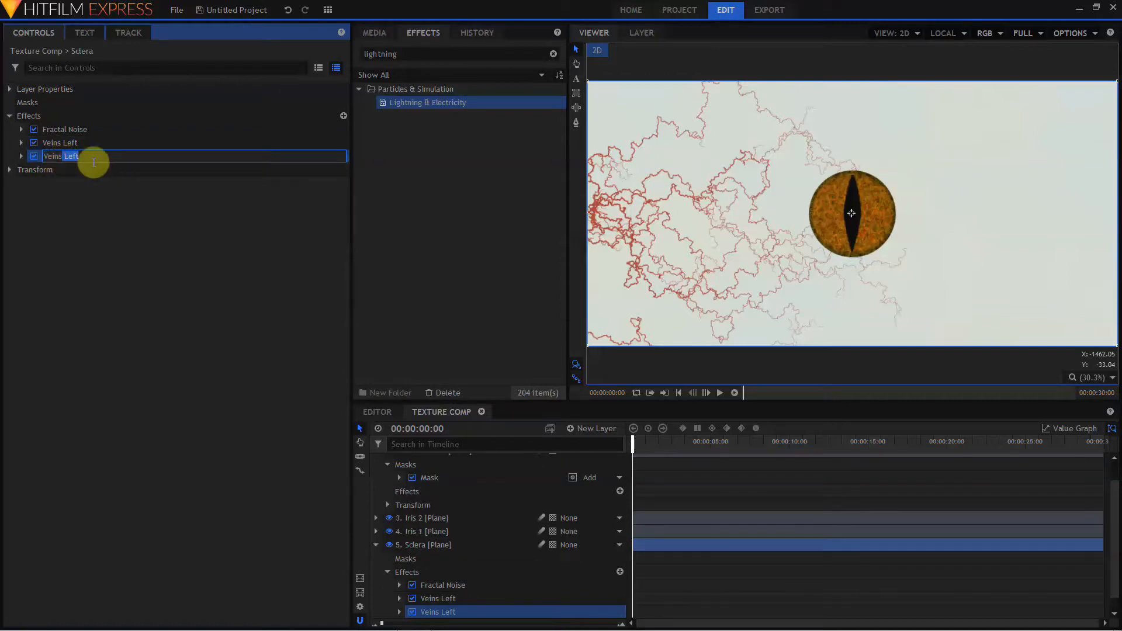
{"action": "type", "text": "Right"}
{"action": "key", "text": "Return"}
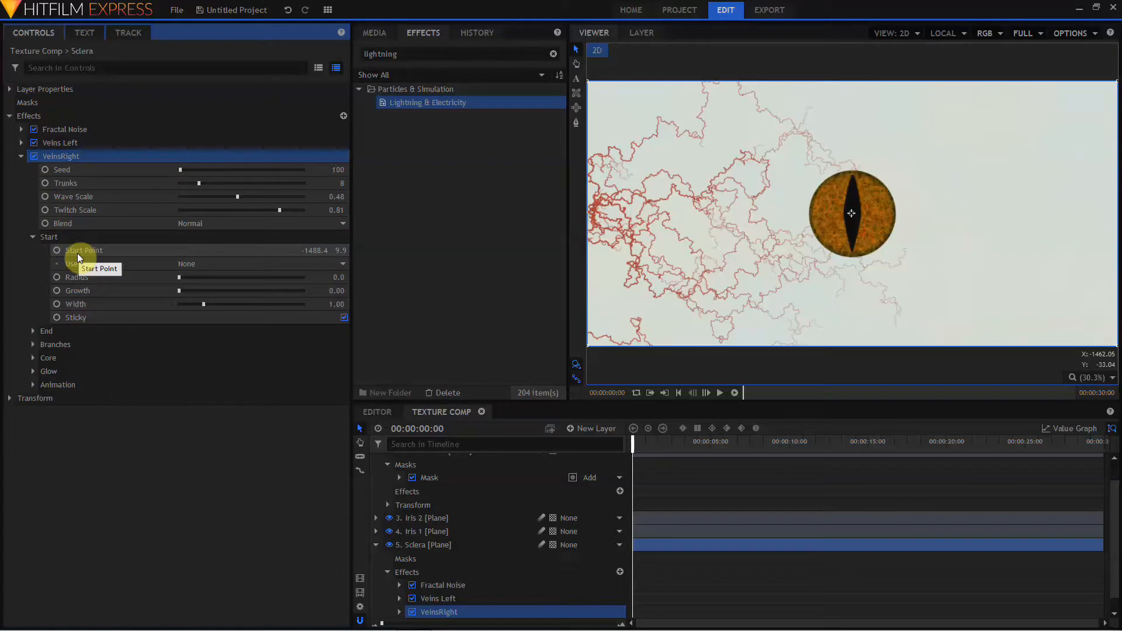
Mirror the VeinsRight origin to the opposite edge of the frame by setting its Start Point X to 1490.
{"action": "left_click", "coordinate": [309, 253]}
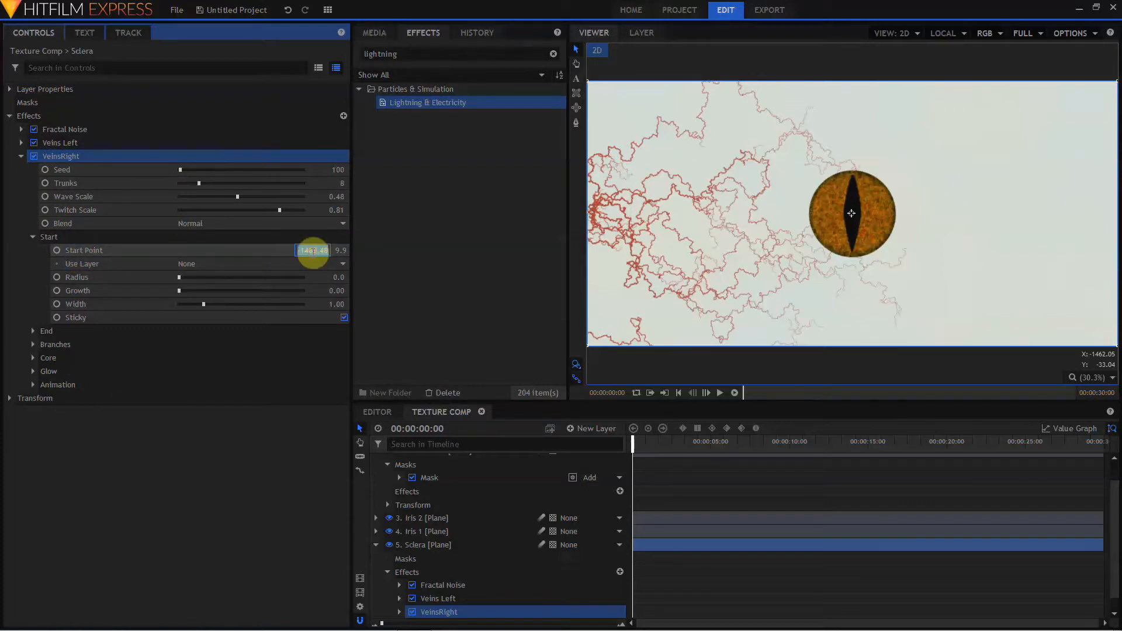
{"action": "type", "text": "0"}
{"action": "key", "text": "Return"}
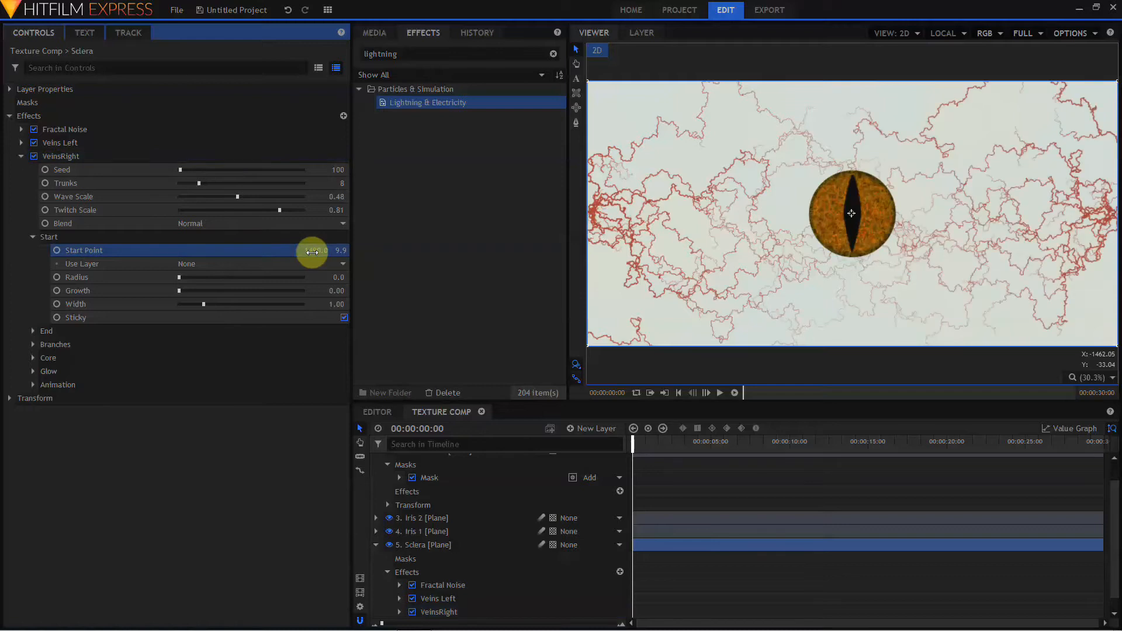
Set the VeinsRight seed to 900 and nudge its end point slightly right of the pupil's center.
{"action": "left_click_drag", "start_coordinate": [180, 169], "coordinate": [184, 170]}
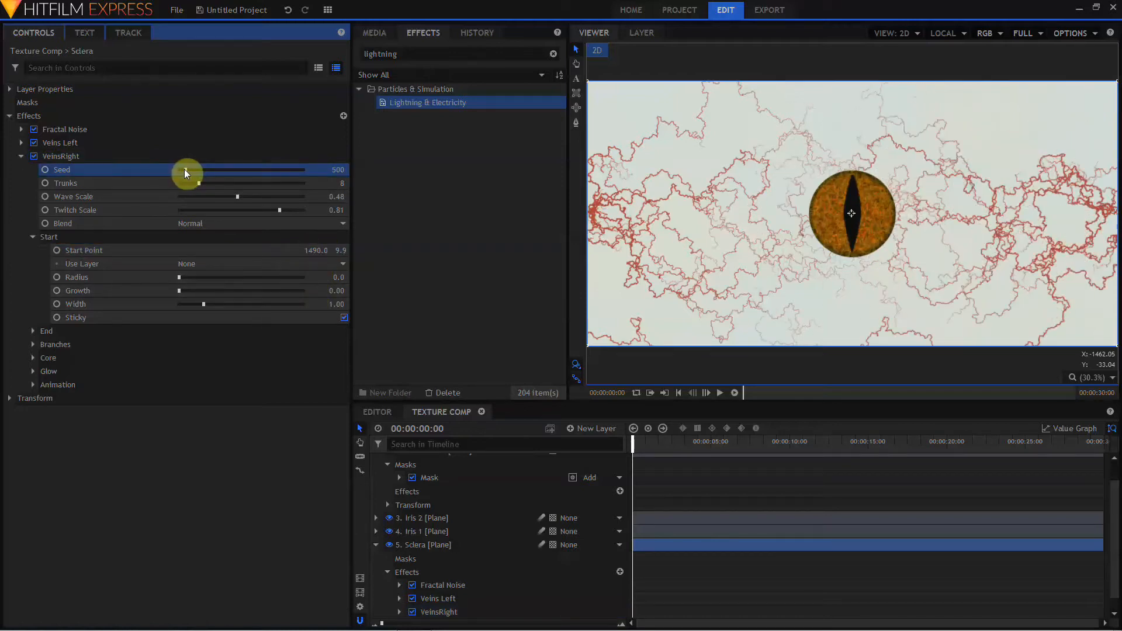
{"action": "left_click_drag", "start_coordinate": [187, 170], "coordinate": [188, 170]}
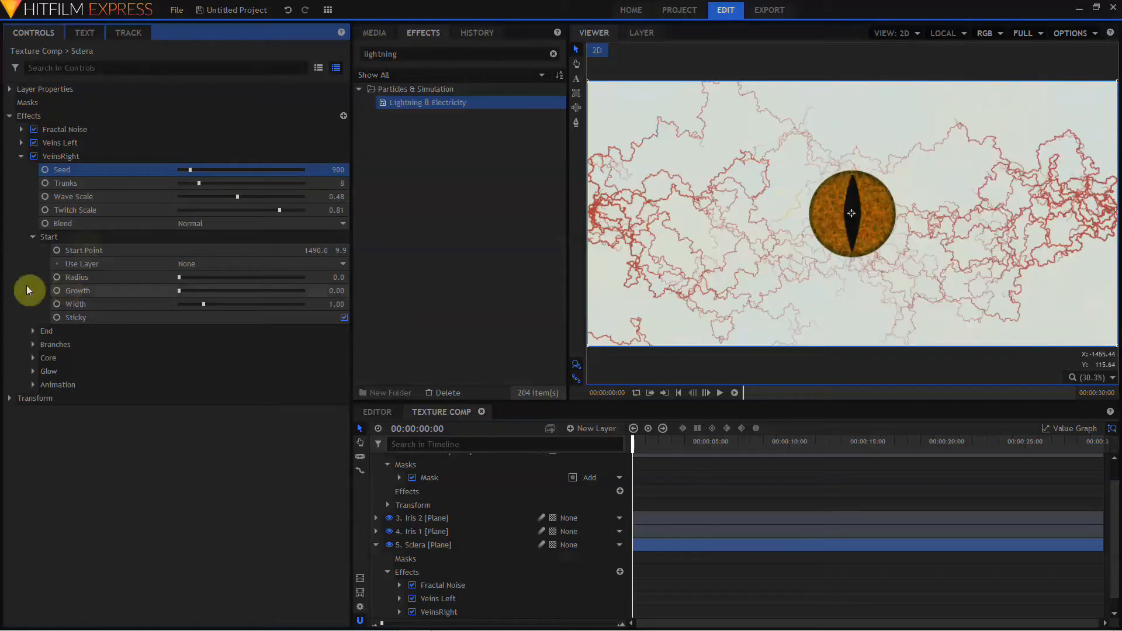
{"action": "left_click_drag", "start_coordinate": [851, 213], "coordinate": [863, 209]}
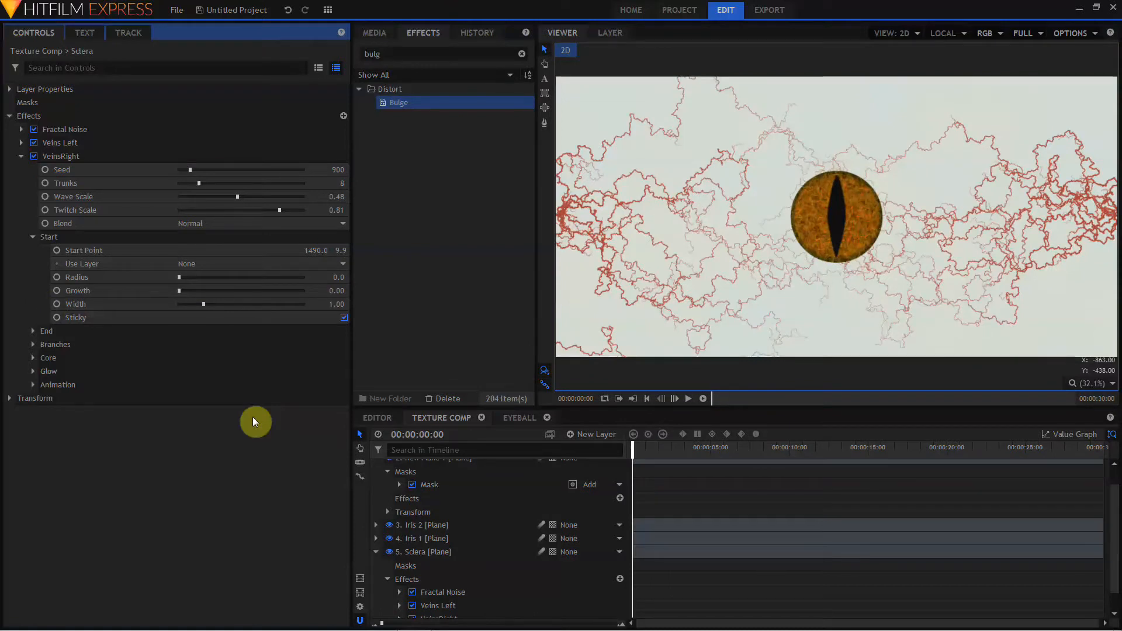
Filter the Sclera controls for speed, set the animation speed of Veins Left and VeinsRight to 0, and scrub the timeline to check.
{"action": "left_click", "coordinate": [633, 449]}
{"action": "left_click_drag", "start_coordinate": [634, 449], "coordinate": [800, 456]}
{"action": "left_click_drag", "start_coordinate": [688, 456], "coordinate": [481, 450]}
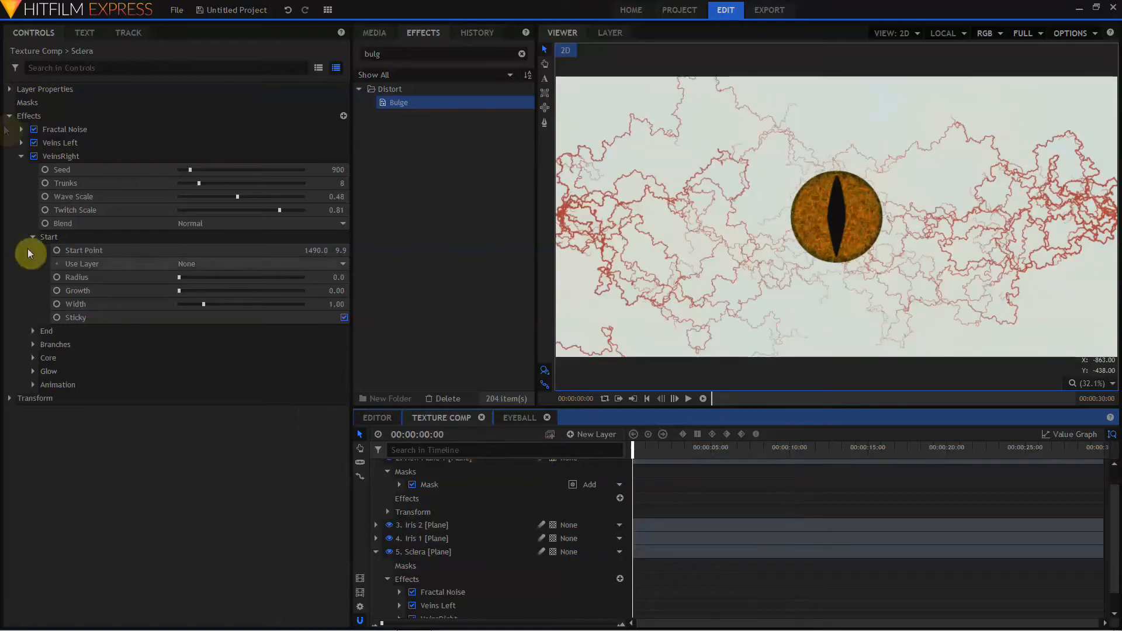
{"action": "left_click", "coordinate": [73, 68]}
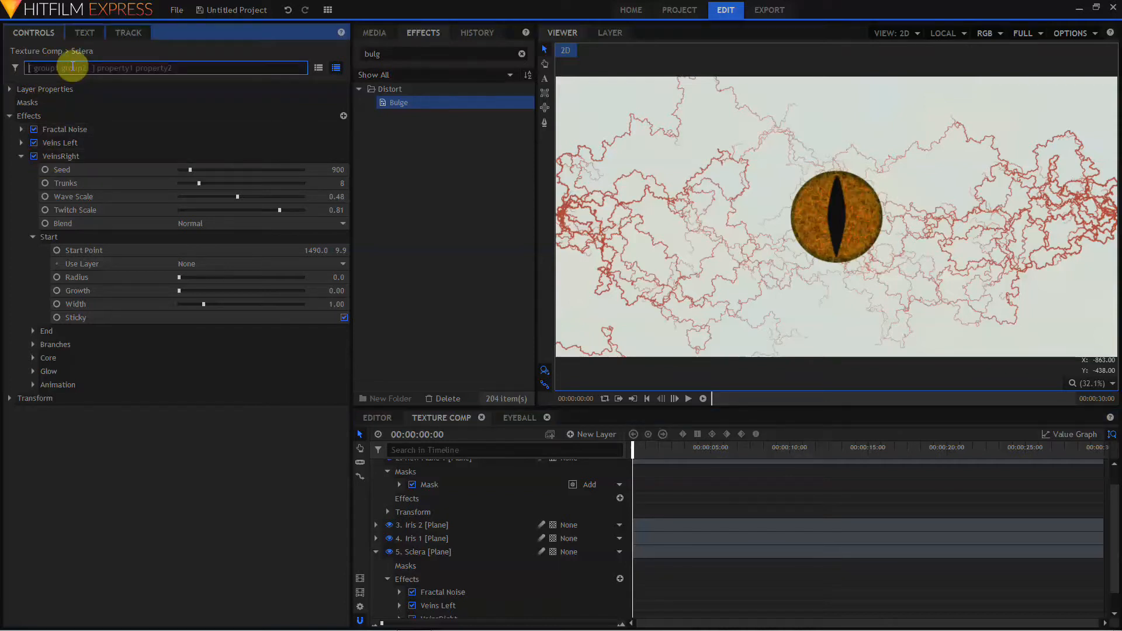
{"action": "type", "text": "speed"}
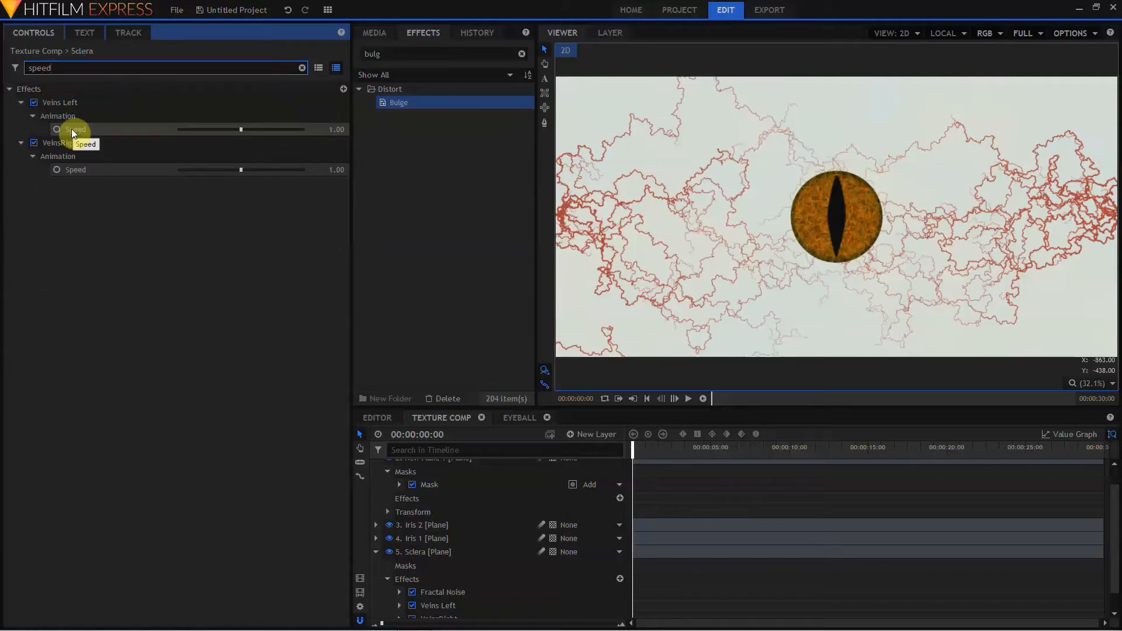
{"action": "left_click_drag", "start_coordinate": [241, 130], "coordinate": [102, 130]}
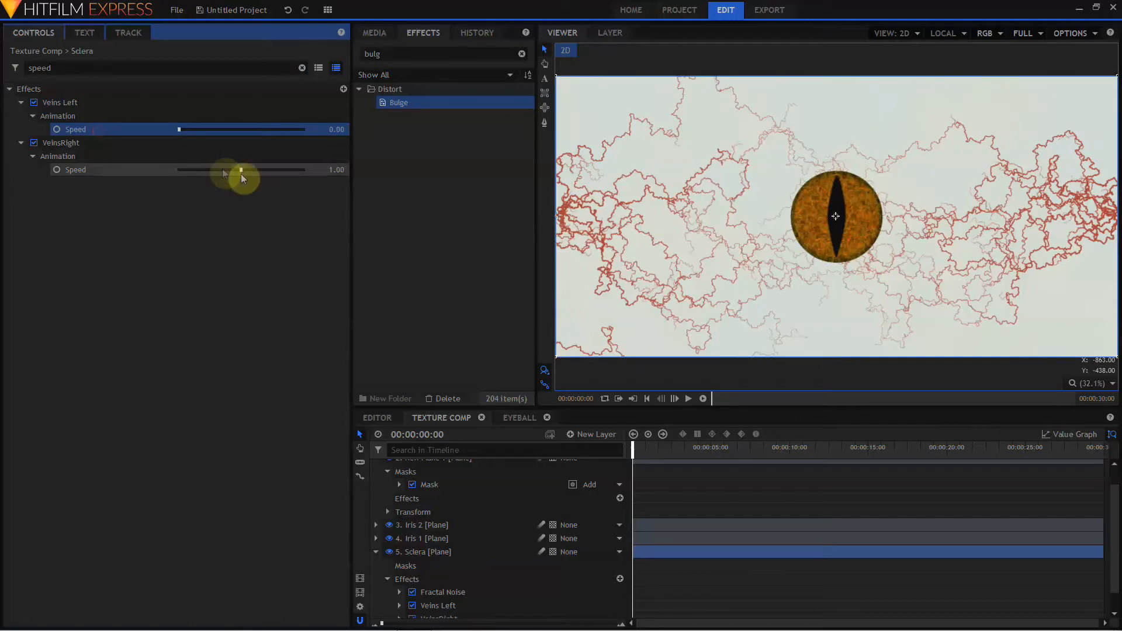
{"action": "left_click_drag", "start_coordinate": [241, 173], "coordinate": [98, 176]}
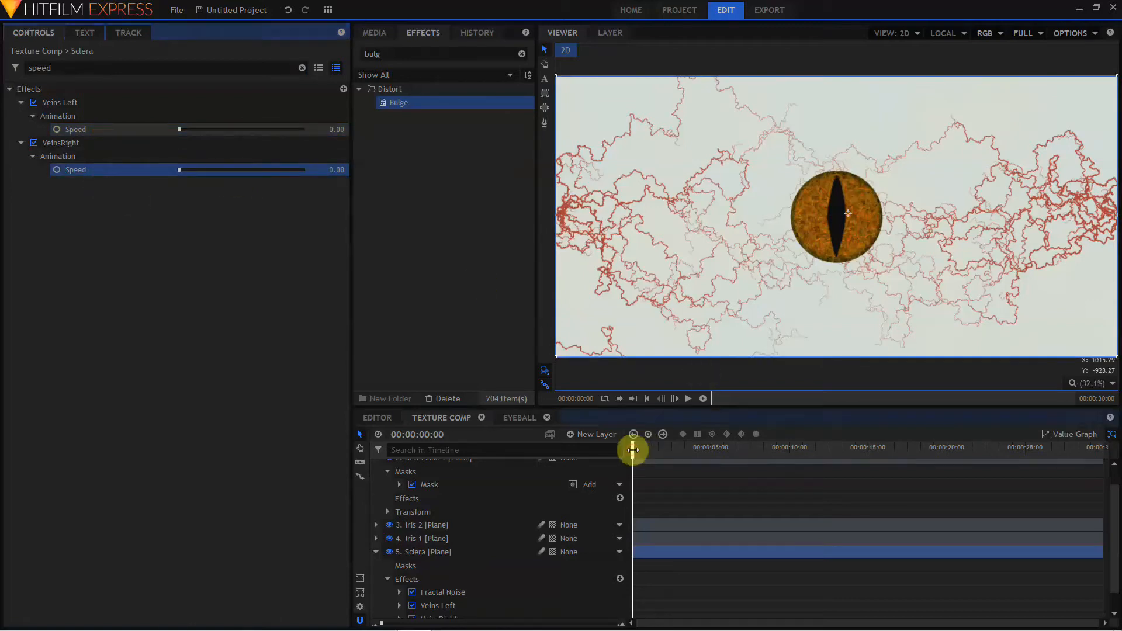
{"action": "left_click_drag", "start_coordinate": [633, 449], "coordinate": [966, 449]}
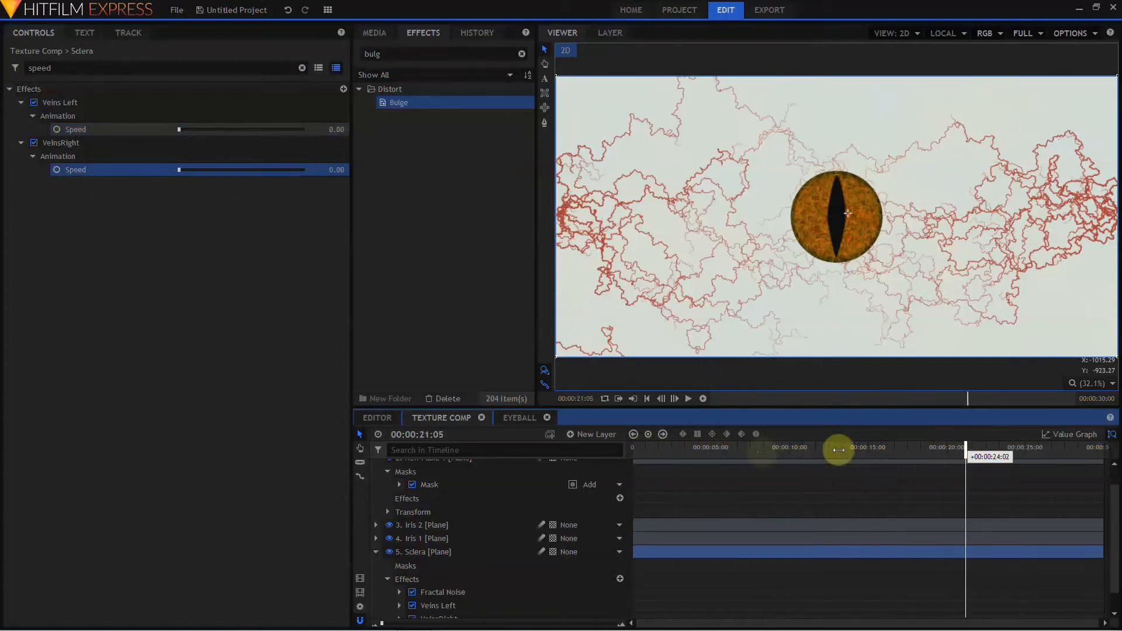
Return the playhead to the start and create a composite shot named Eyeball at 1920 x 1080.
{"action": "left_click_drag", "start_coordinate": [838, 450], "coordinate": [437, 466]}
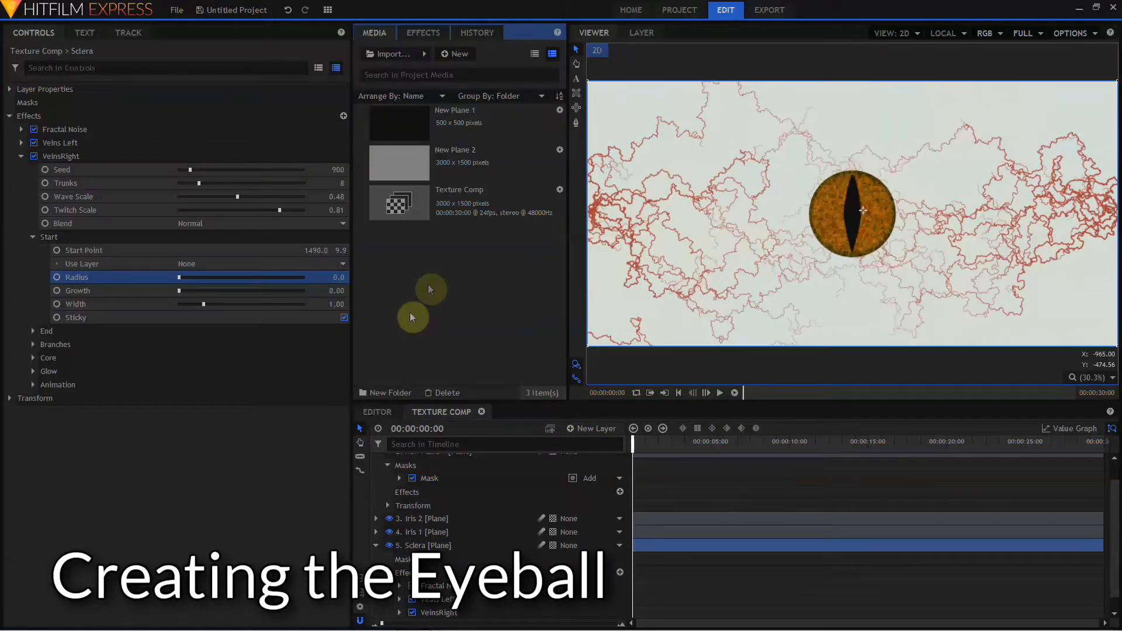
{"action": "left_click", "coordinate": [446, 55]}
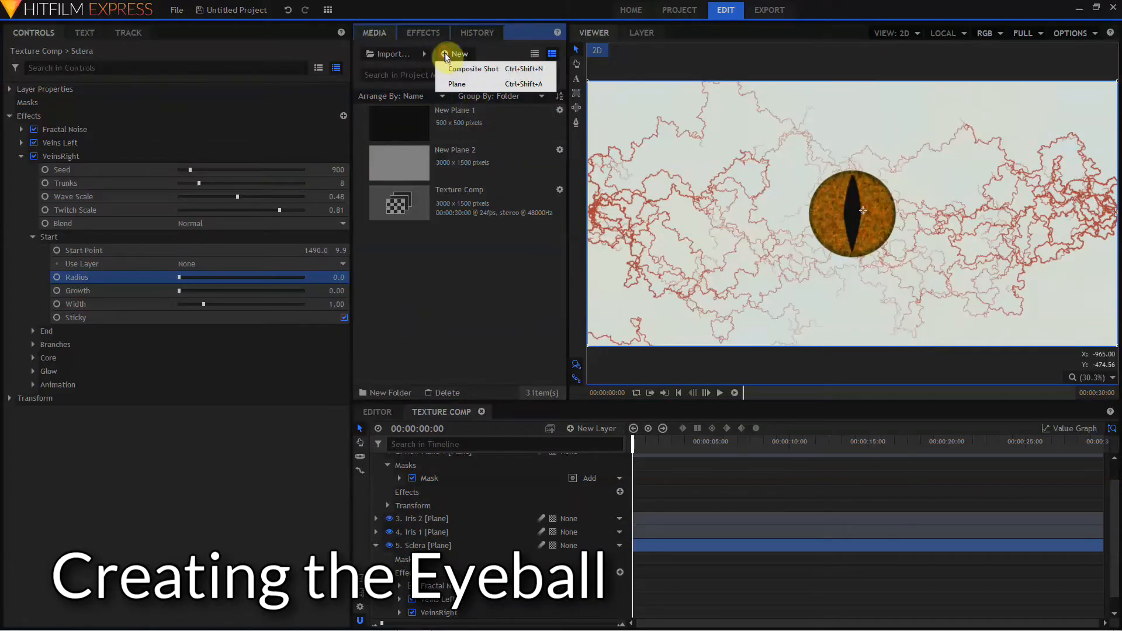
{"action": "left_click", "coordinate": [467, 67]}
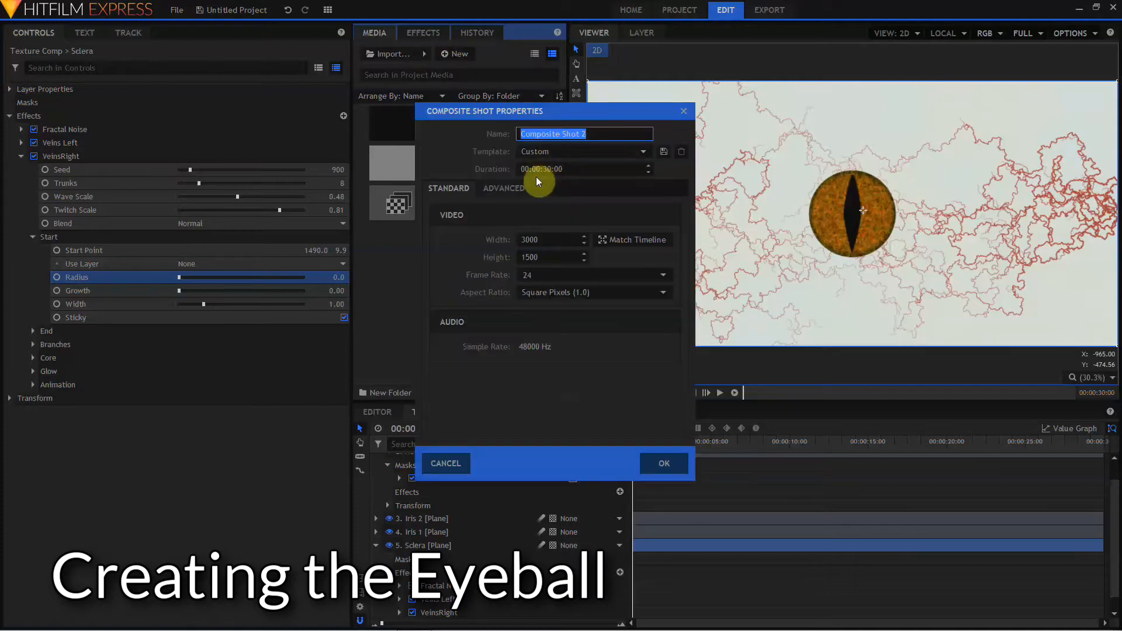
{"action": "type", "text": "Eyeball"}
{"action": "left_click_drag", "start_coordinate": [541, 237], "coordinate": [517, 239]}
{"action": "type", "text": "1920"}
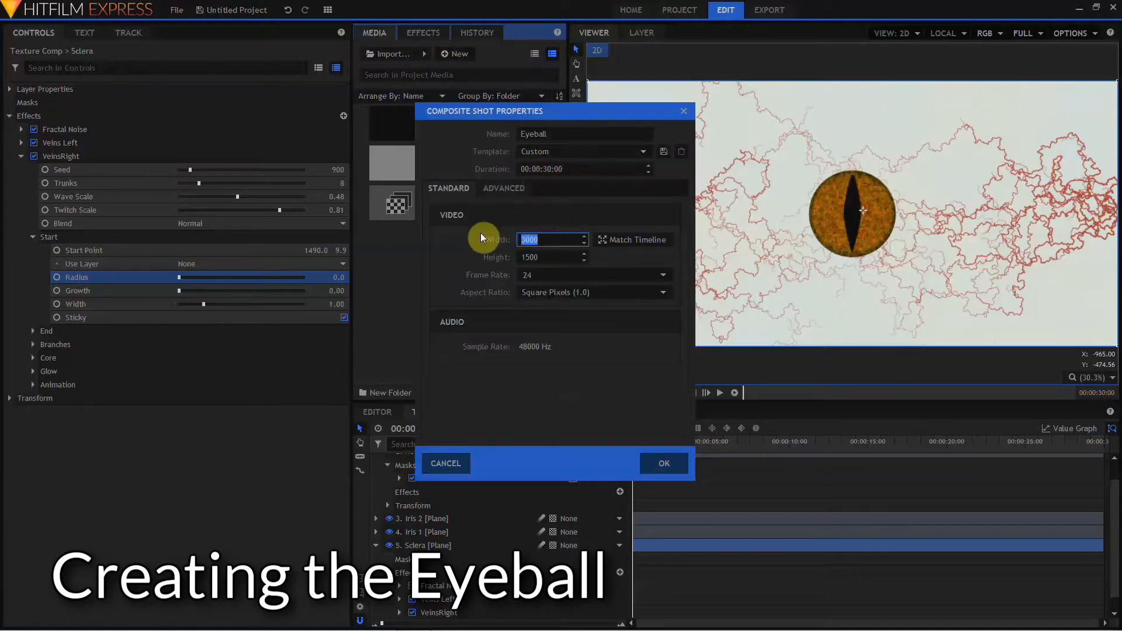
{"action": "key", "text": "Tab"}
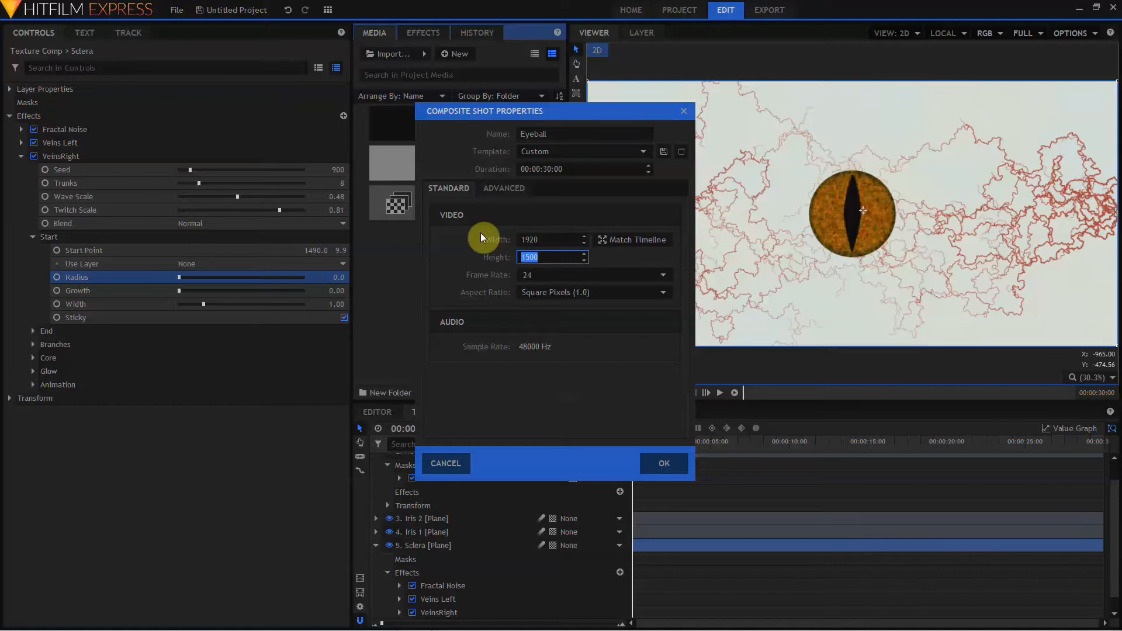
{"action": "type", "text": "1080"}
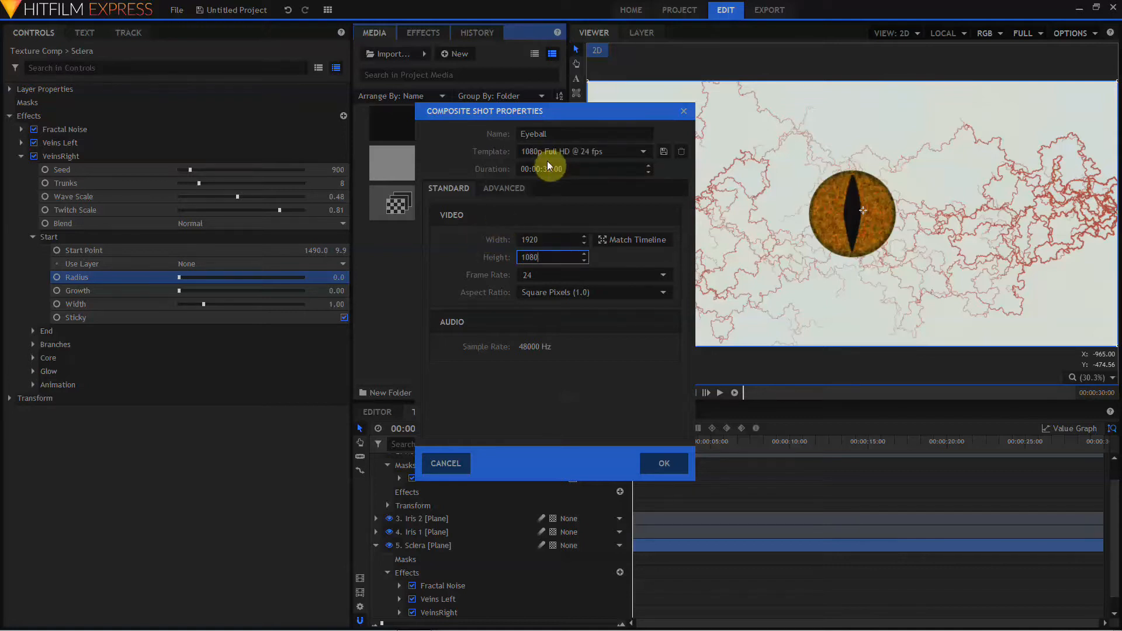
{"action": "left_click", "coordinate": [672, 461]}
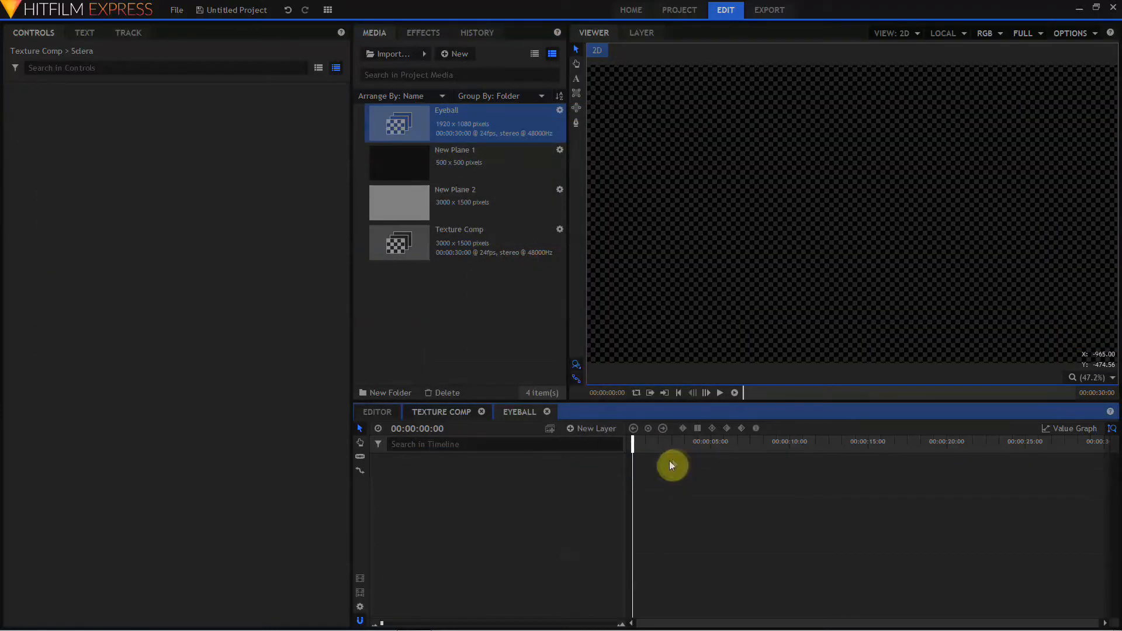
Add a 3D point layer to the Eyeball composite and rename it Eye X-Tilt.
{"action": "left_click", "coordinate": [588, 429]}
{"action": "left_click", "coordinate": [581, 519]}
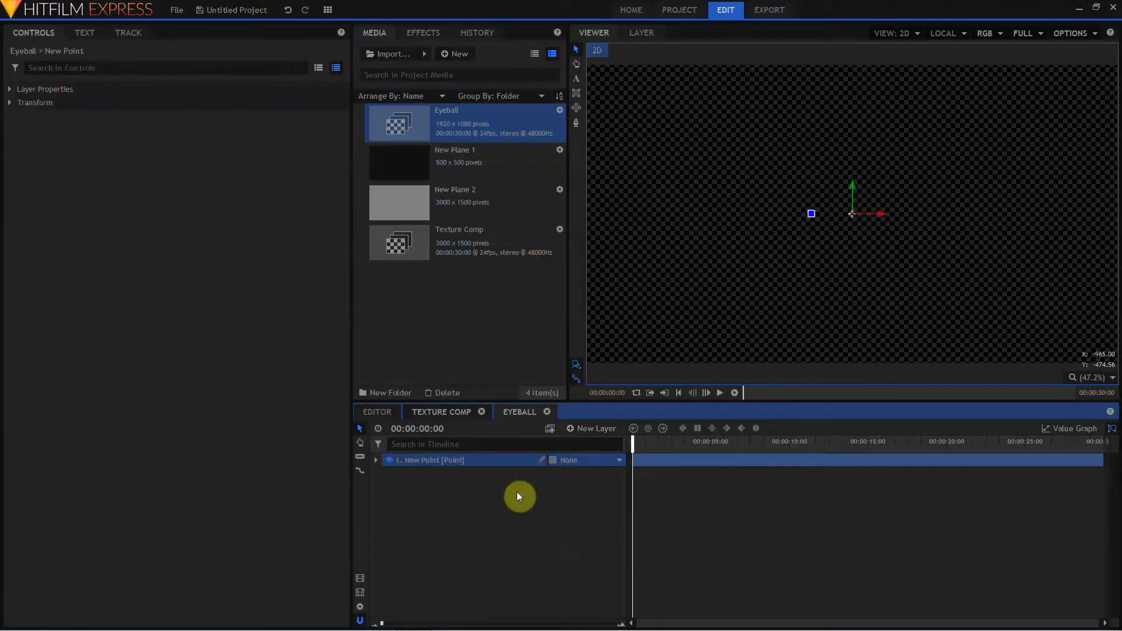
{"action": "double_click", "coordinate": [443, 475]}
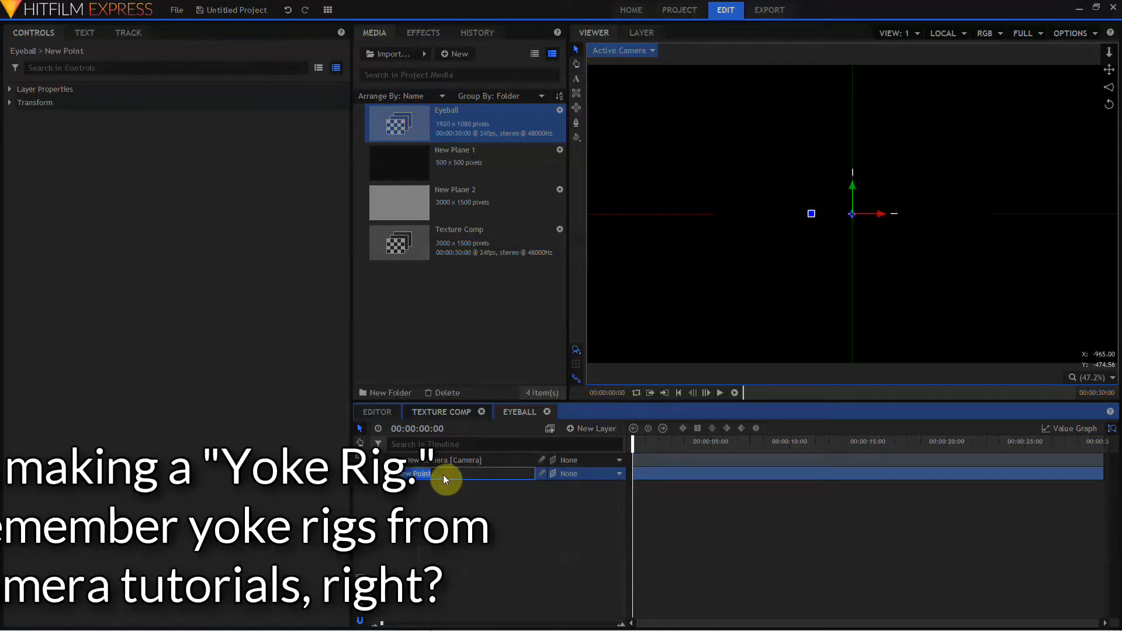
{"action": "type", "text": "Eye X-"}
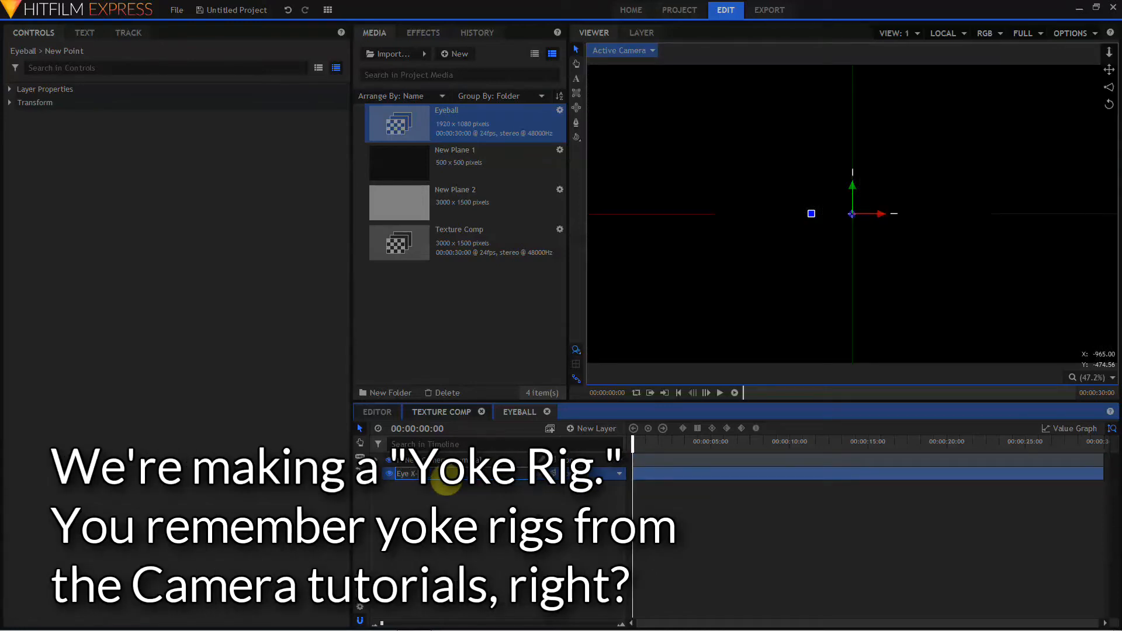
{"action": "type", "text": "Tilt"}
{"action": "key", "text": "Return"}
Duplicate the Eye X-Tilt point, rename the copy Eye Y-Pan, and parent Eye X-Tilt to Eye Y-Pan.
{"action": "key", "text": "ctrl+d"}
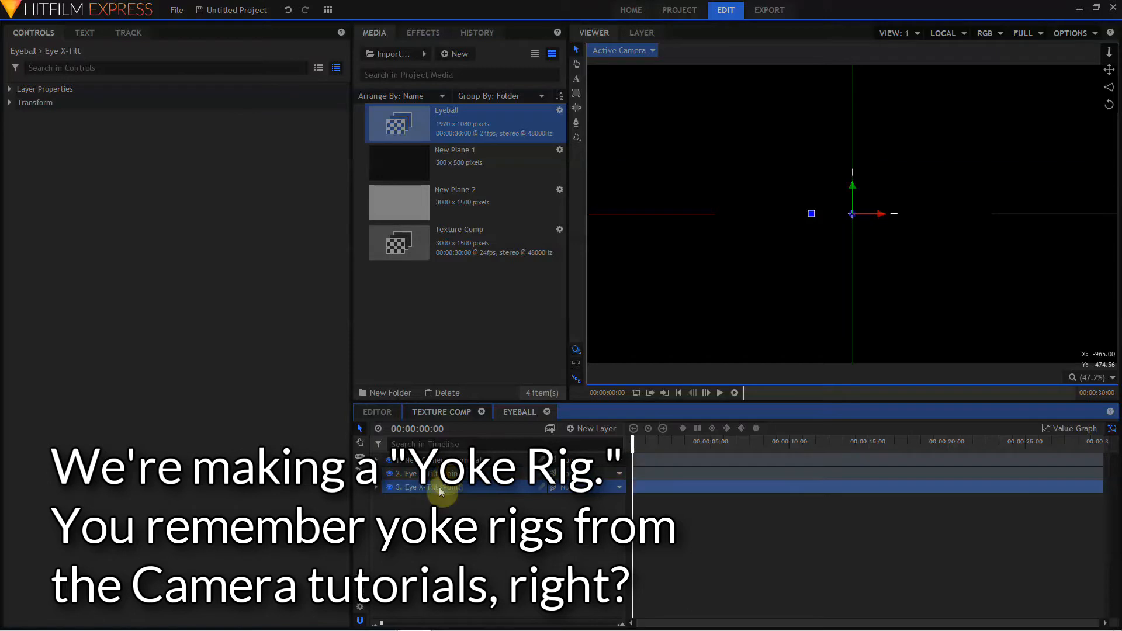
{"action": "double_click", "coordinate": [440, 487]}
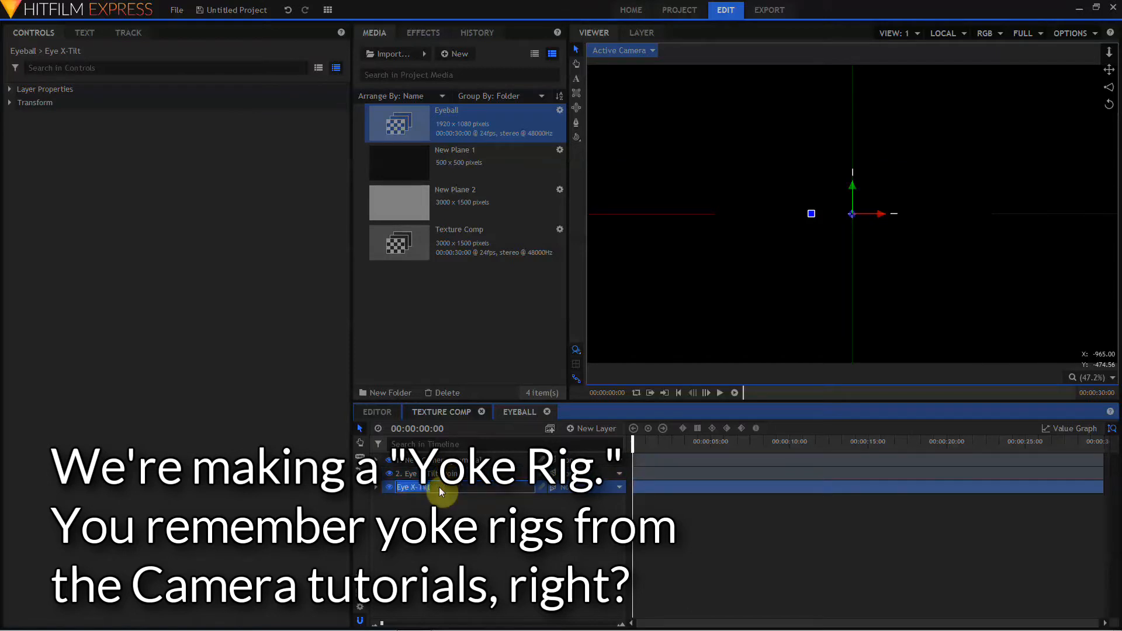
{"action": "type", "text": "Eye Y-Pan"}
{"action": "key", "text": "Return"}
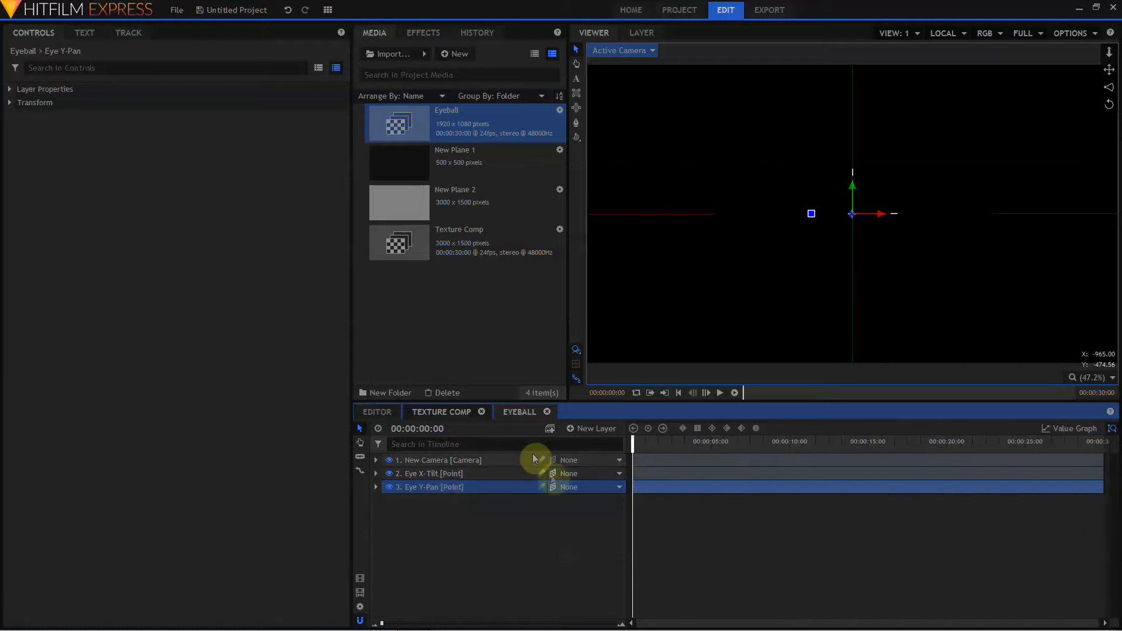
{"action": "left_click", "coordinate": [573, 476]}
{"action": "left_click", "coordinate": [578, 506]}
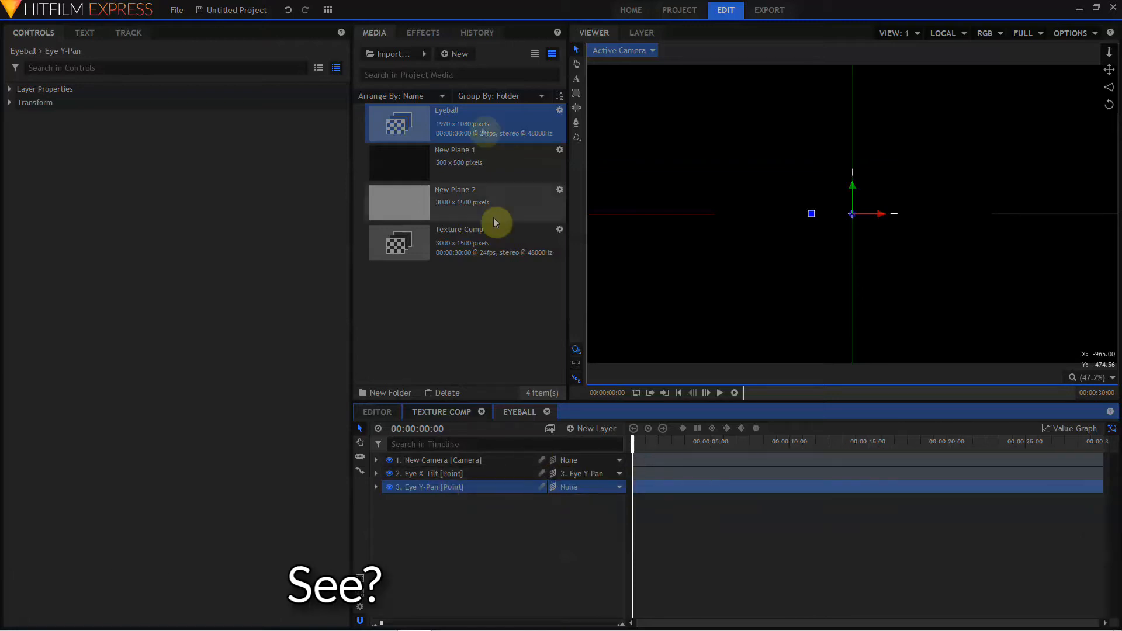
Place Texture Comp below the points in the Eyeball timeline and apply the Sphere effect to it.
{"action": "left_click_drag", "start_coordinate": [482, 241], "coordinate": [506, 500]}
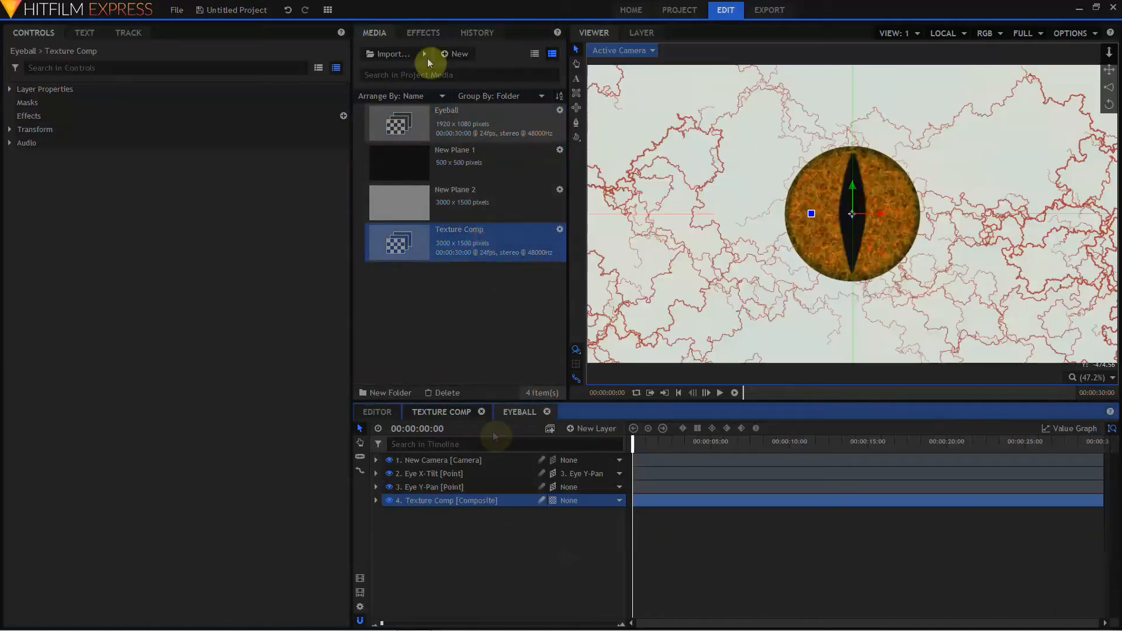
{"action": "left_click", "coordinate": [412, 29]}
{"action": "left_click", "coordinate": [402, 55]}
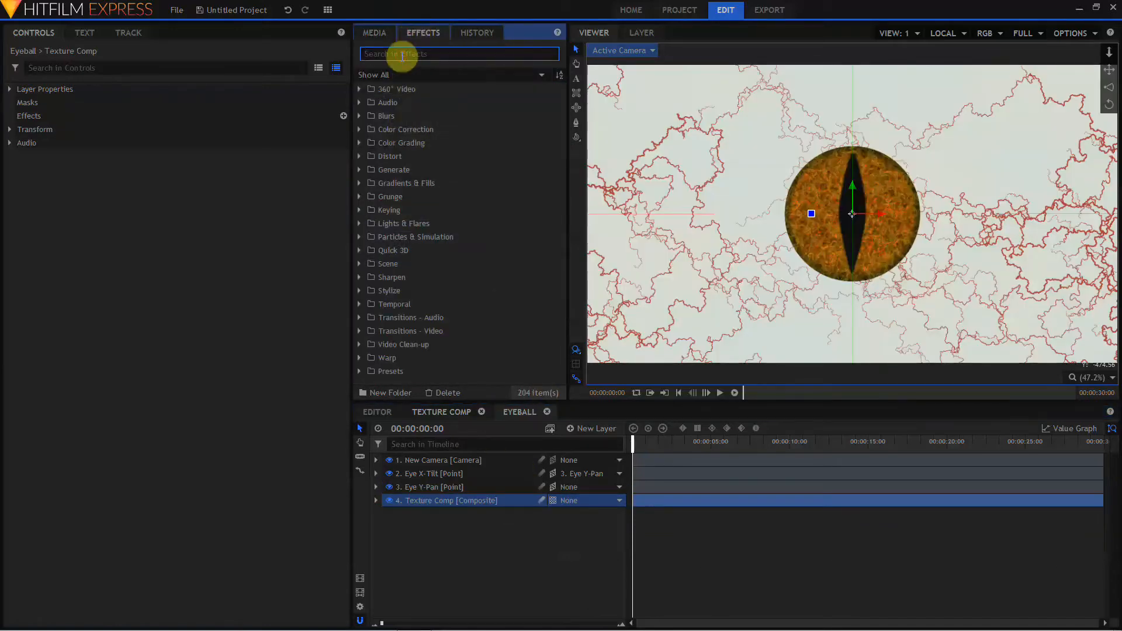
{"action": "type", "text": "sphere"}
{"action": "left_click_drag", "start_coordinate": [415, 104], "coordinate": [409, 502]}
{"action": "left_click", "coordinate": [22, 129]}
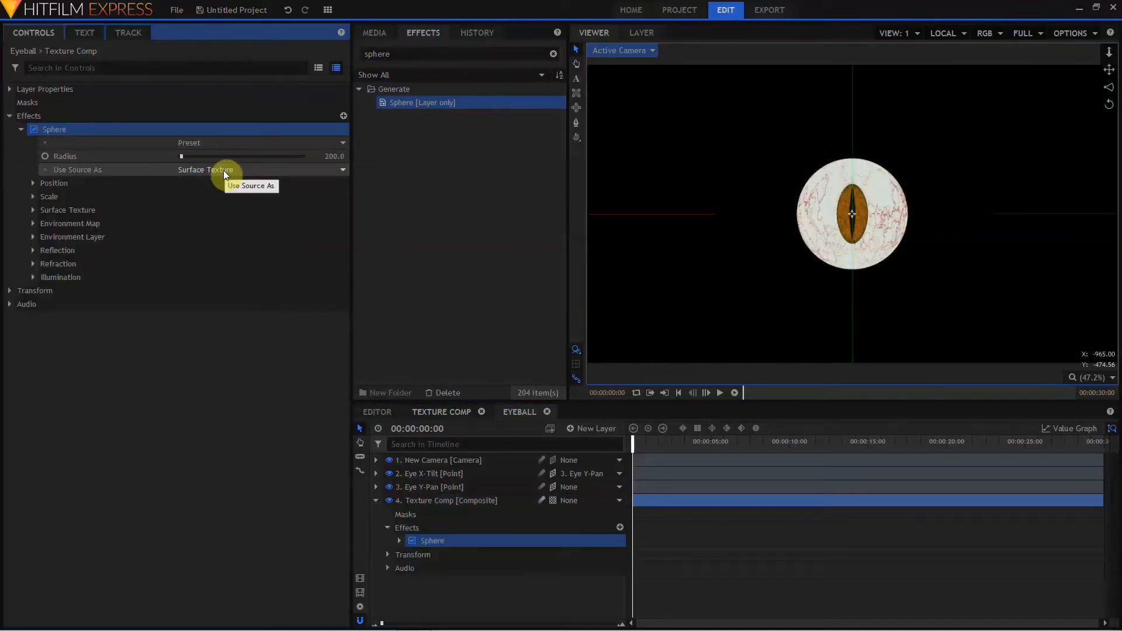
Set the Sphere effect's radius to 450.
{"action": "left_click_drag", "start_coordinate": [336, 158], "coordinate": [485, 158]}
{"action": "left_click", "coordinate": [335, 158]}
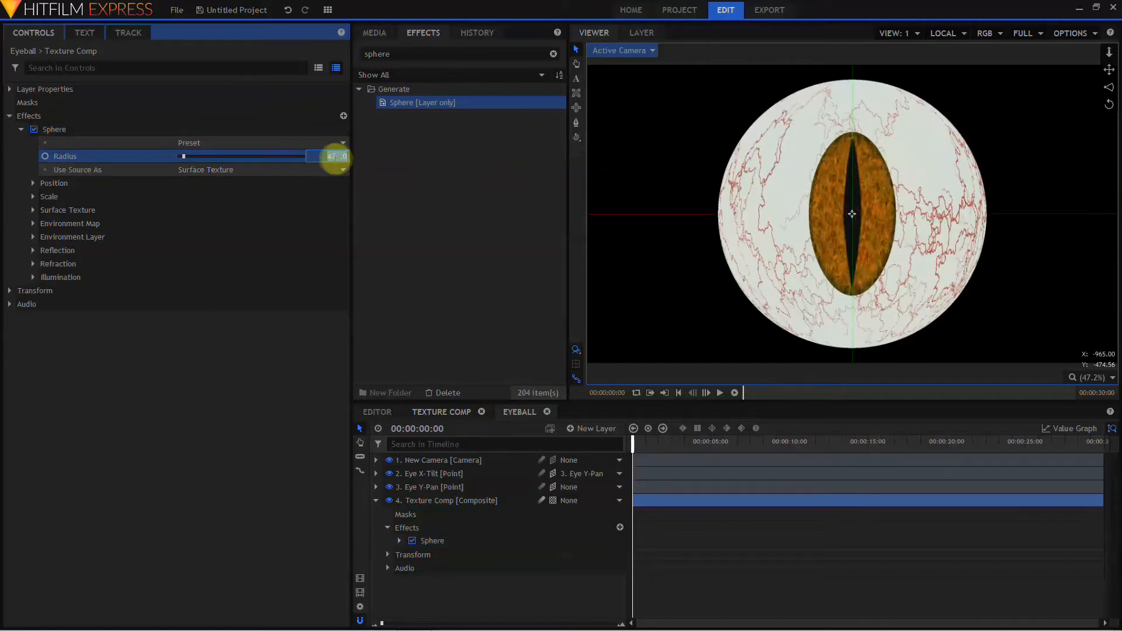
{"action": "type", "text": "450"}
{"action": "key", "text": "Return"}
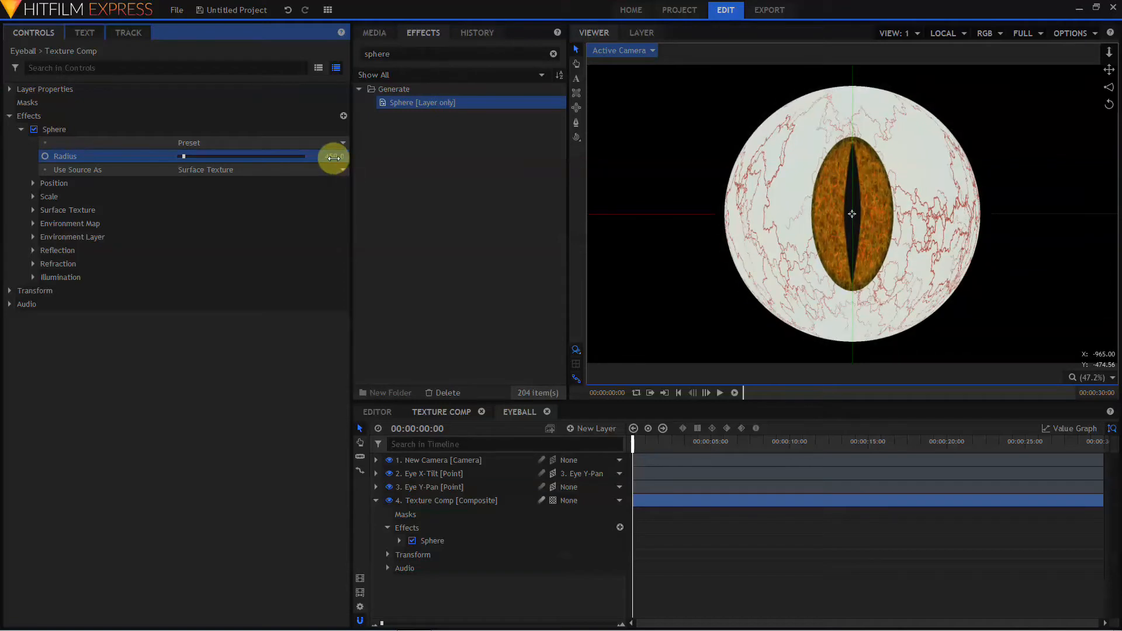
Open the Transform From layer choices in the Sphere effect's Position settings.
{"action": "left_click", "coordinate": [33, 184]}
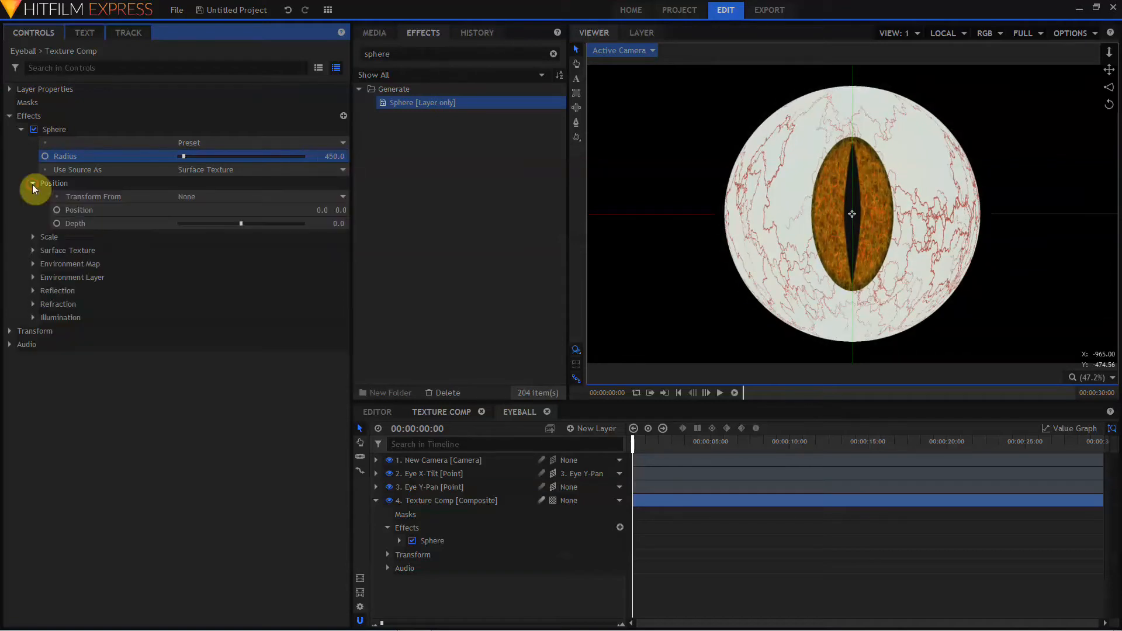
{"action": "left_click", "coordinate": [220, 198]}
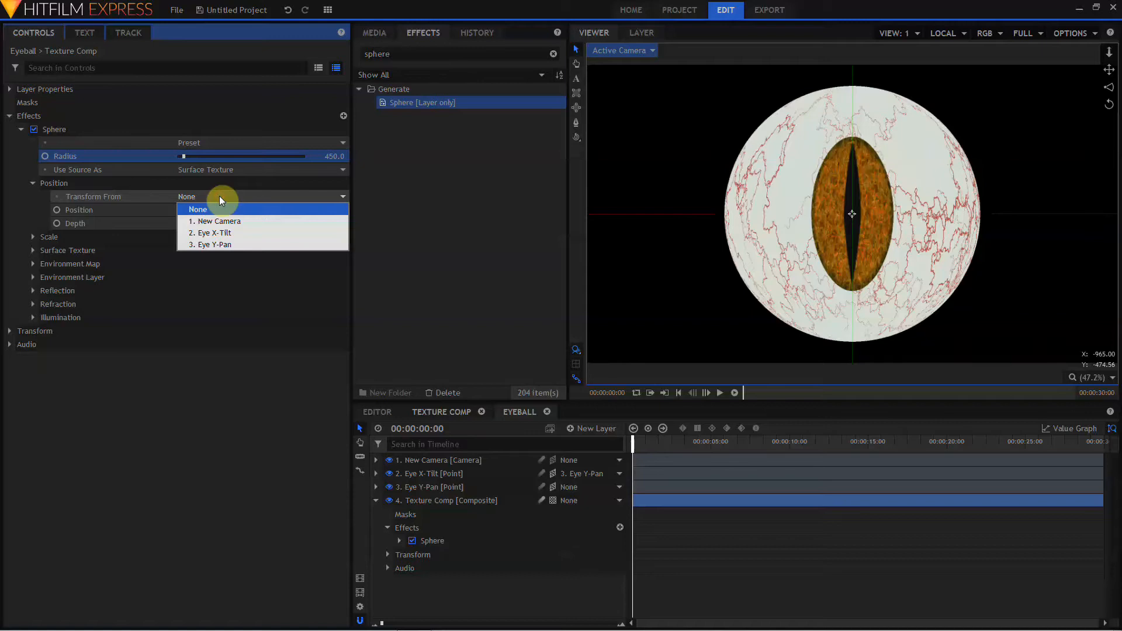
Make the Sphere effect take its position transform from Eye X-Tilt and set its surface texture Scale Ratio to 2.00.
{"action": "left_click", "coordinate": [215, 234]}
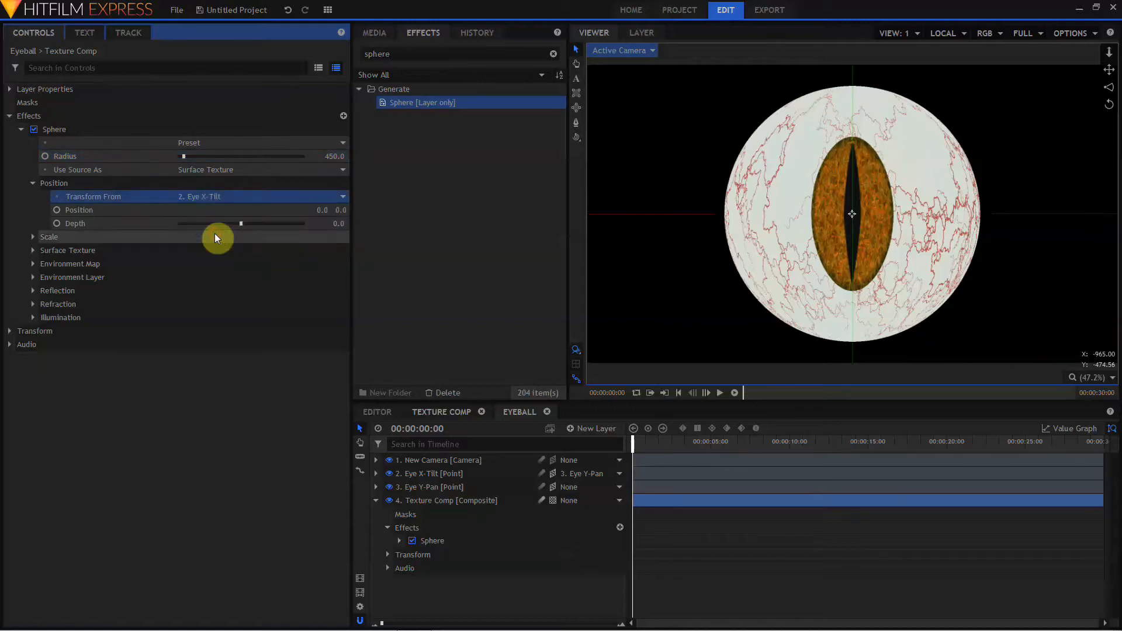
{"action": "left_click", "coordinate": [33, 251]}
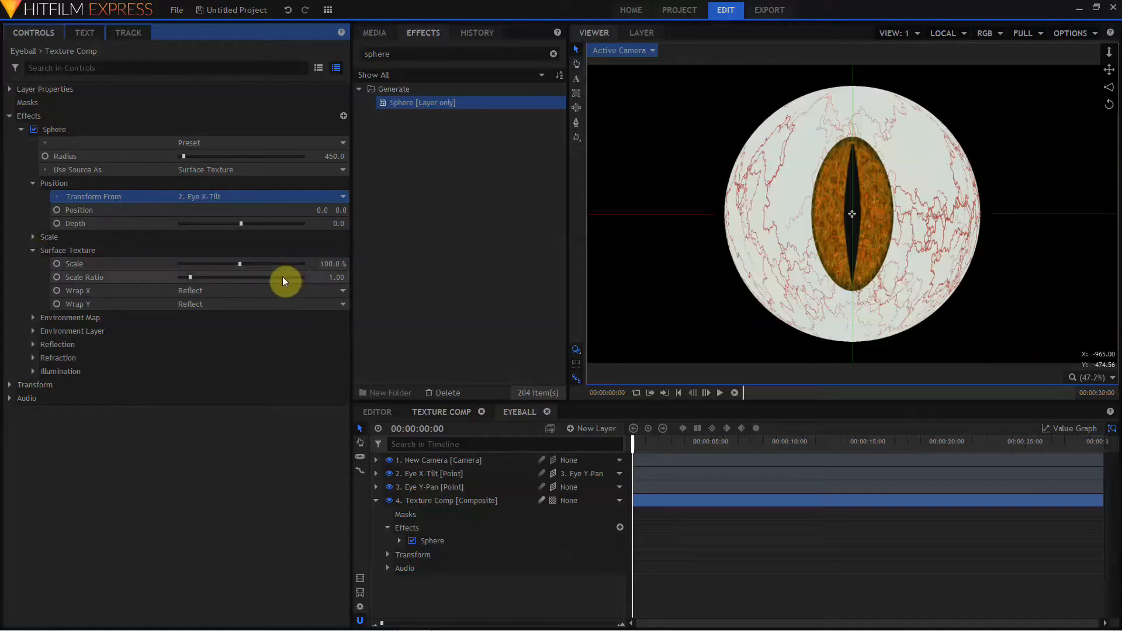
{"action": "left_click_drag", "start_coordinate": [330, 277], "coordinate": [331, 277]}
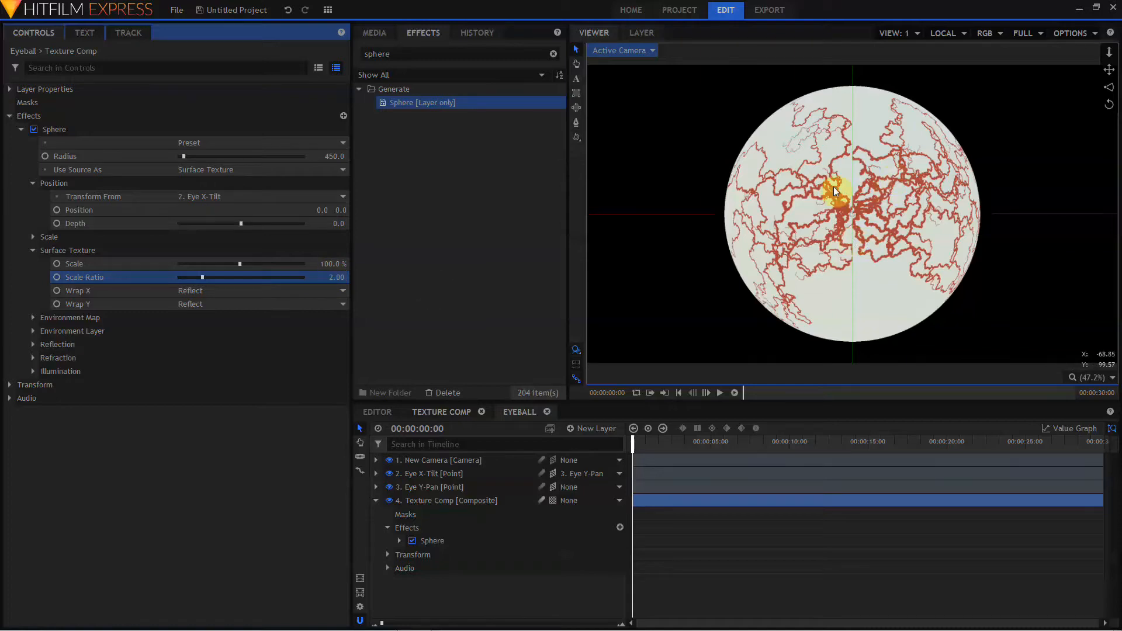
Set the Y orientation of the Eye Y-Pan point to 180° so the iris faces the camera.
{"action": "left_click", "coordinate": [441, 486]}
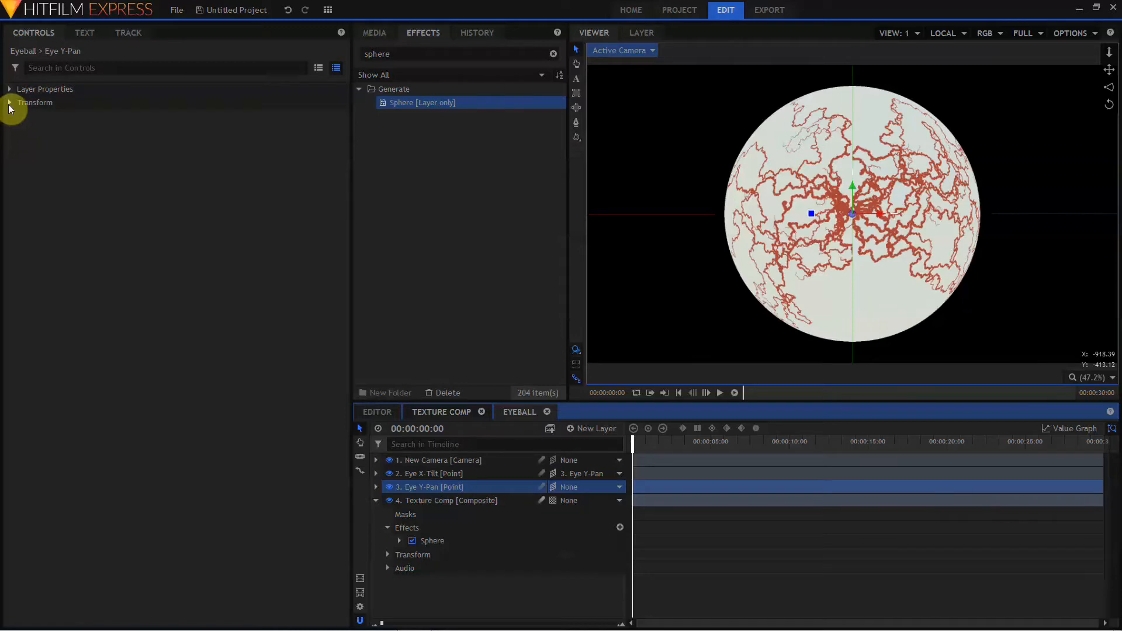
{"action": "left_click", "coordinate": [9, 104]}
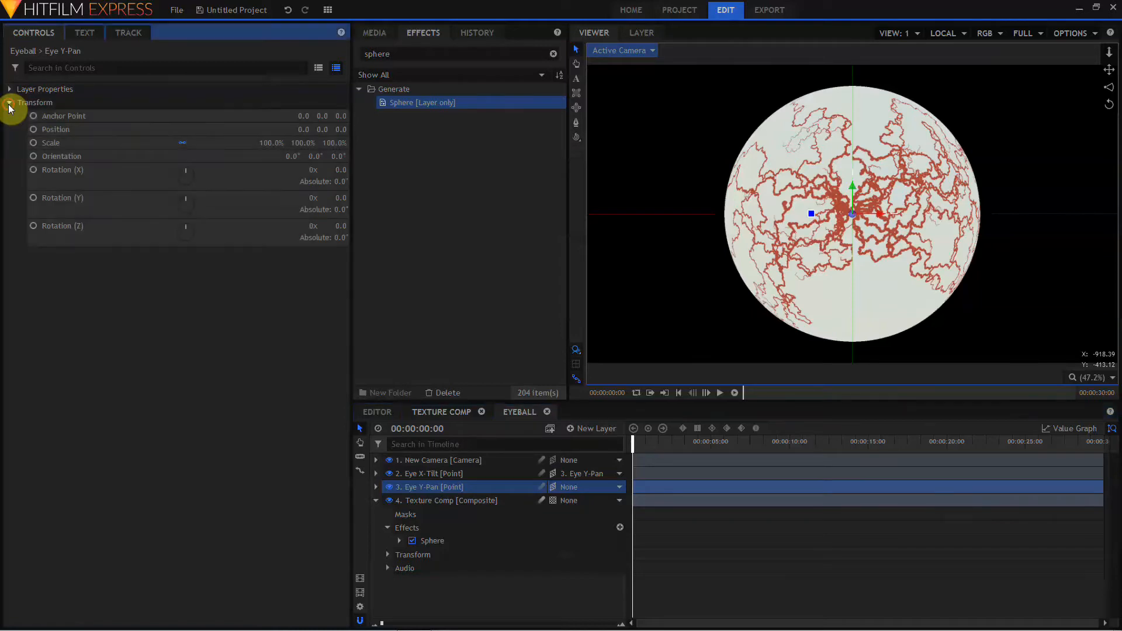
{"action": "left_click", "coordinate": [315, 156]}
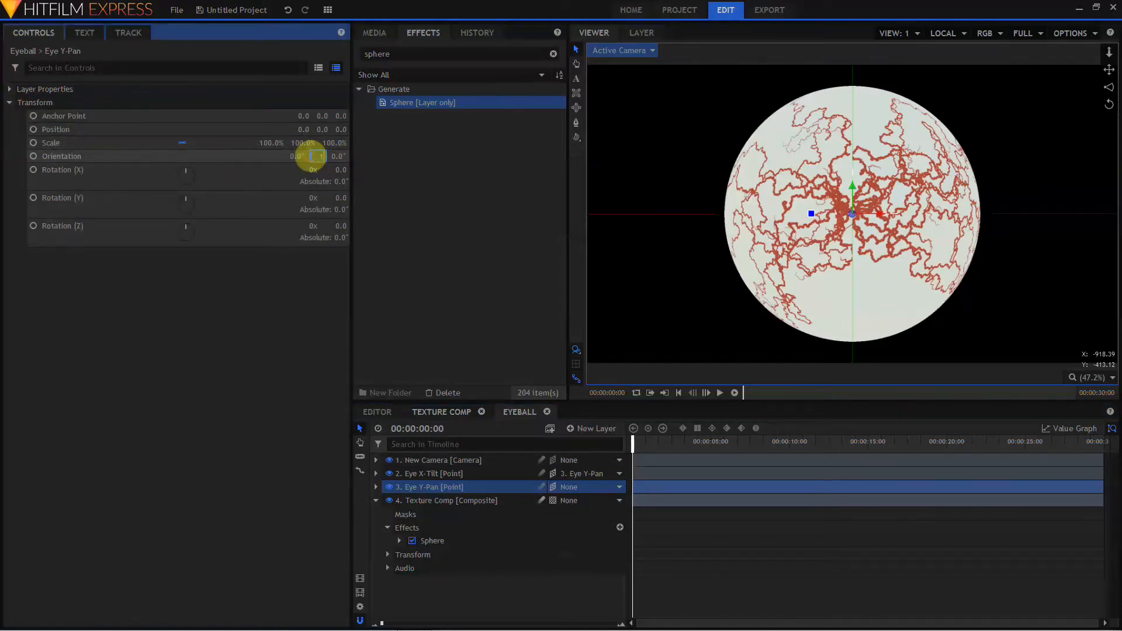
{"action": "key", "text": "Return"}
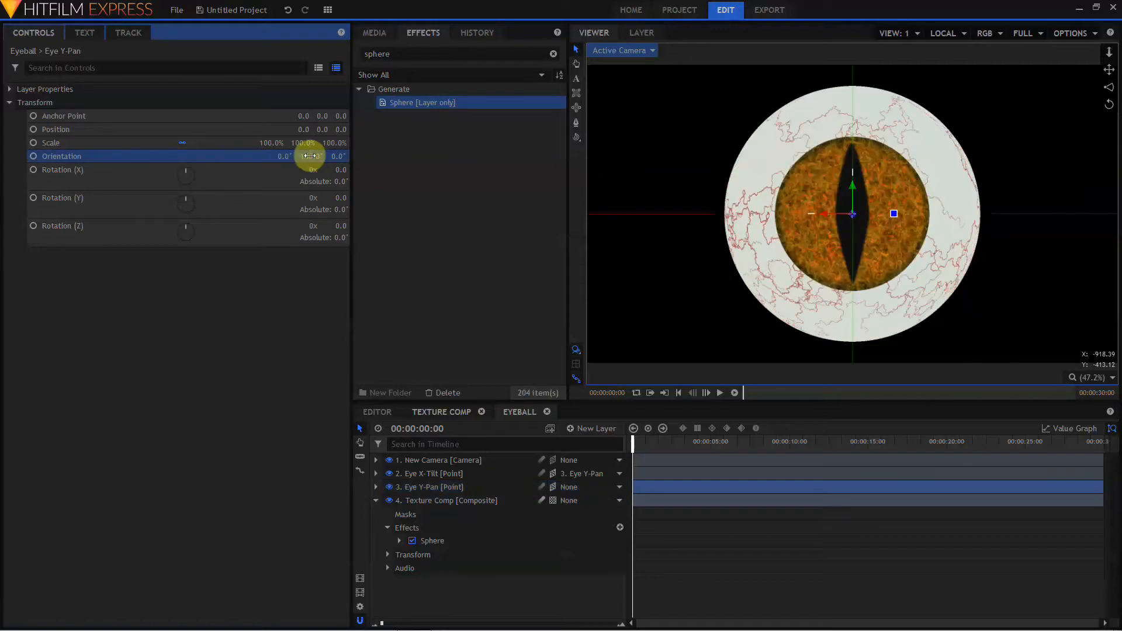
Set the illumination type of the Sphere effect on Texture Comp to Comp Lights.
{"action": "left_click", "coordinate": [453, 501]}
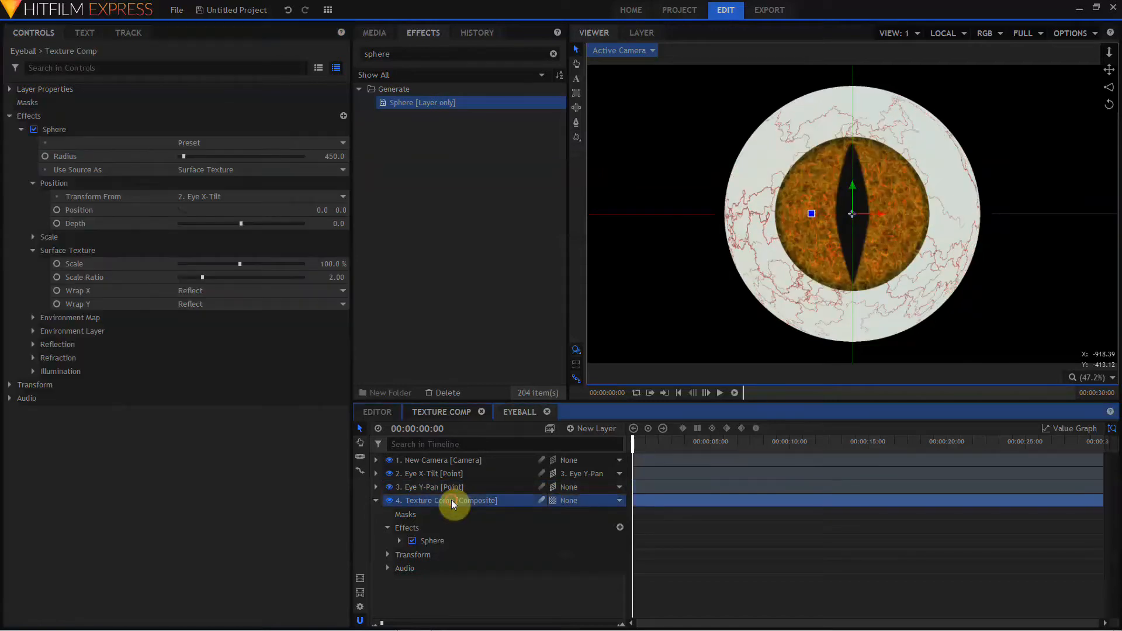
{"action": "left_click", "coordinate": [32, 372]}
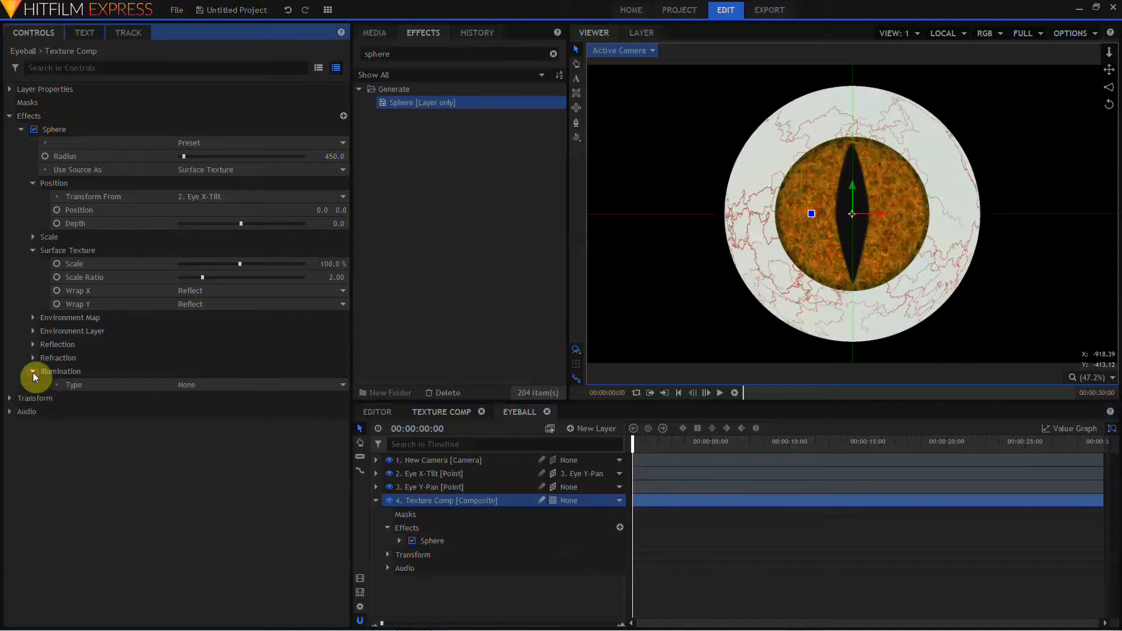
{"action": "left_click", "coordinate": [201, 384]}
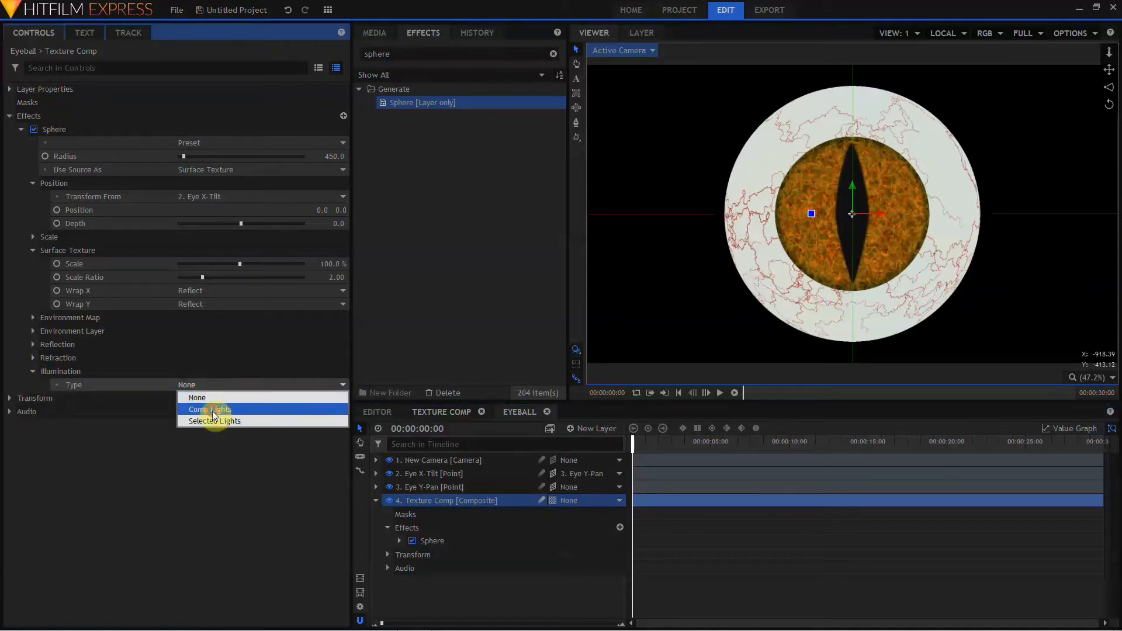
{"action": "left_click", "coordinate": [210, 409]}
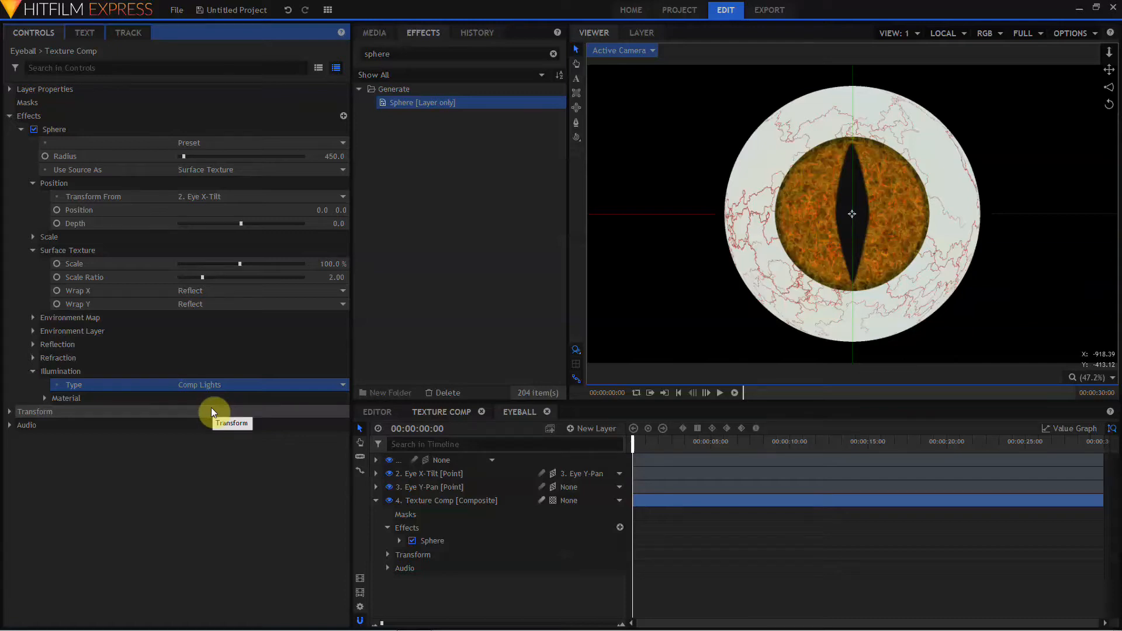
Add a light layer to the Eyeball comp and position it at 1000, 2500, -5000.
{"action": "left_click", "coordinate": [569, 429]}
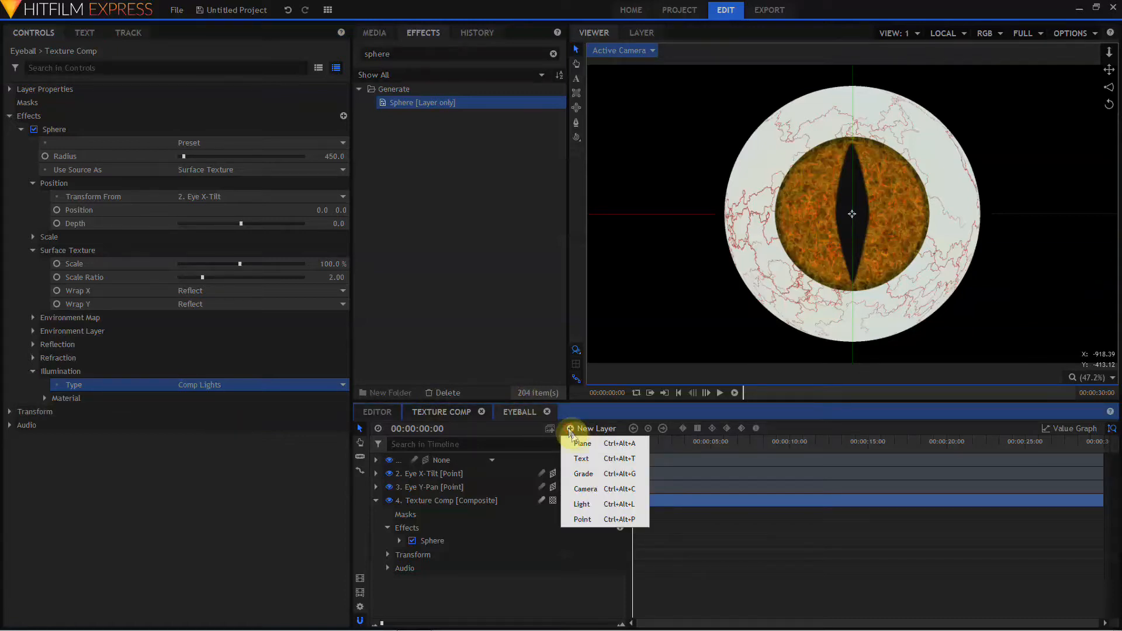
{"action": "left_click", "coordinate": [602, 506]}
{"action": "left_click", "coordinate": [10, 224]}
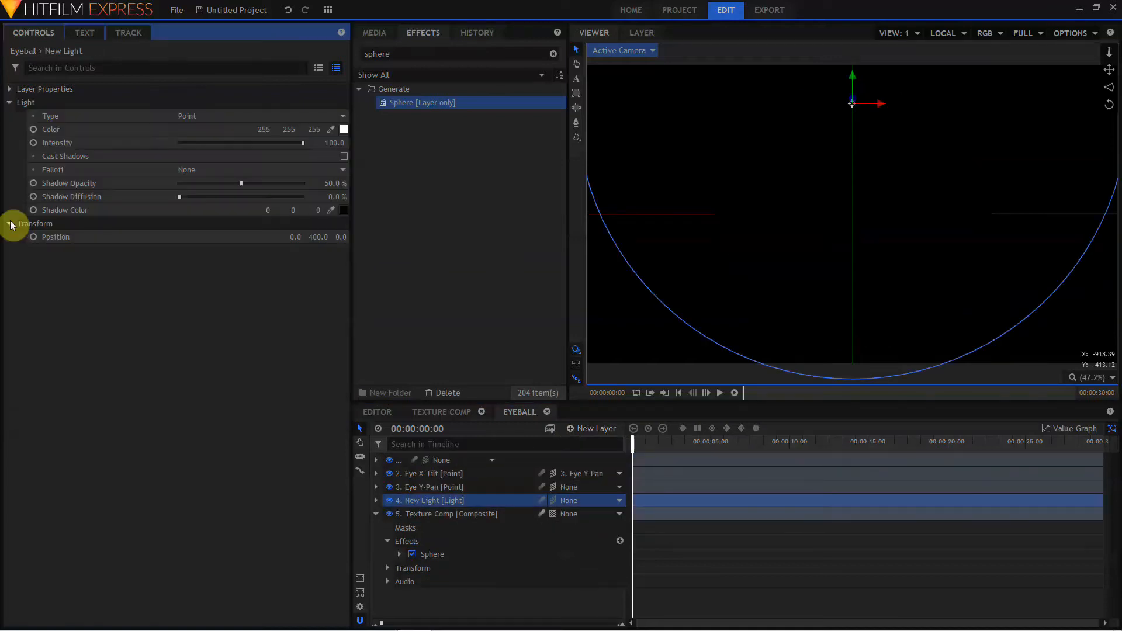
{"action": "left_click", "coordinate": [296, 238]}
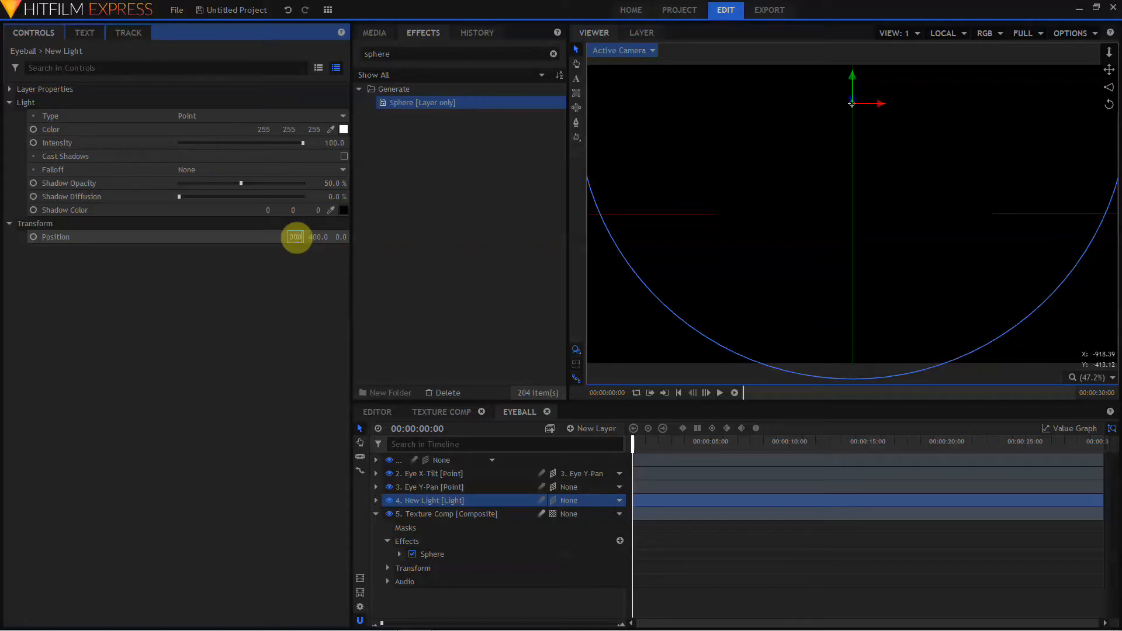
{"action": "type", "text": "1000"}
{"action": "left_click", "coordinate": [319, 237]}
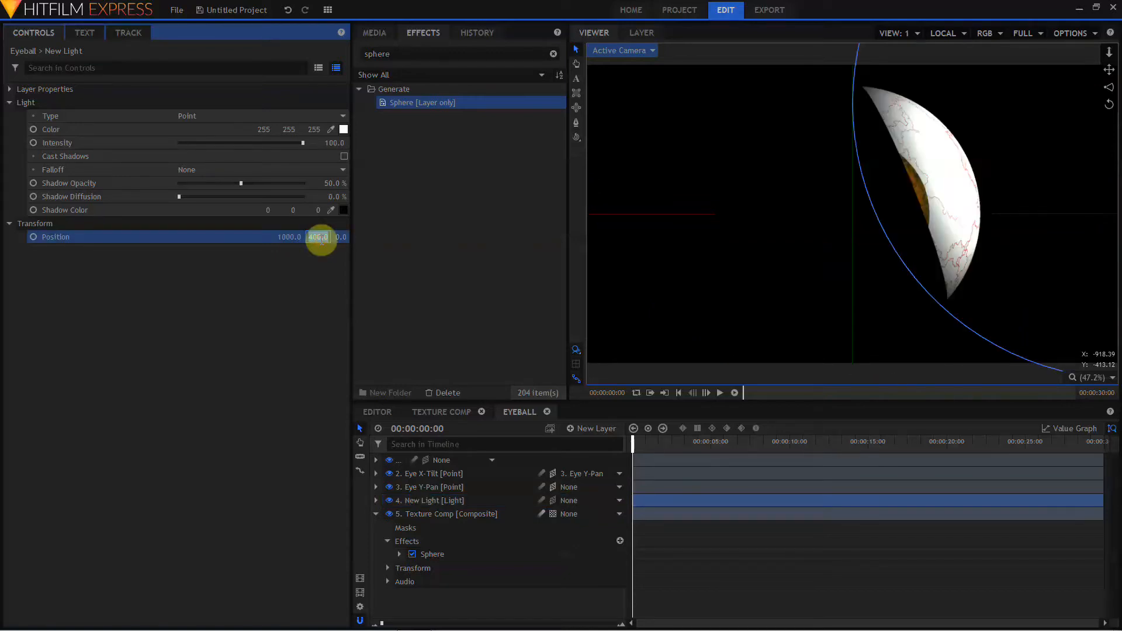
{"action": "type", "text": "2500"}
{"action": "key", "text": "Return"}
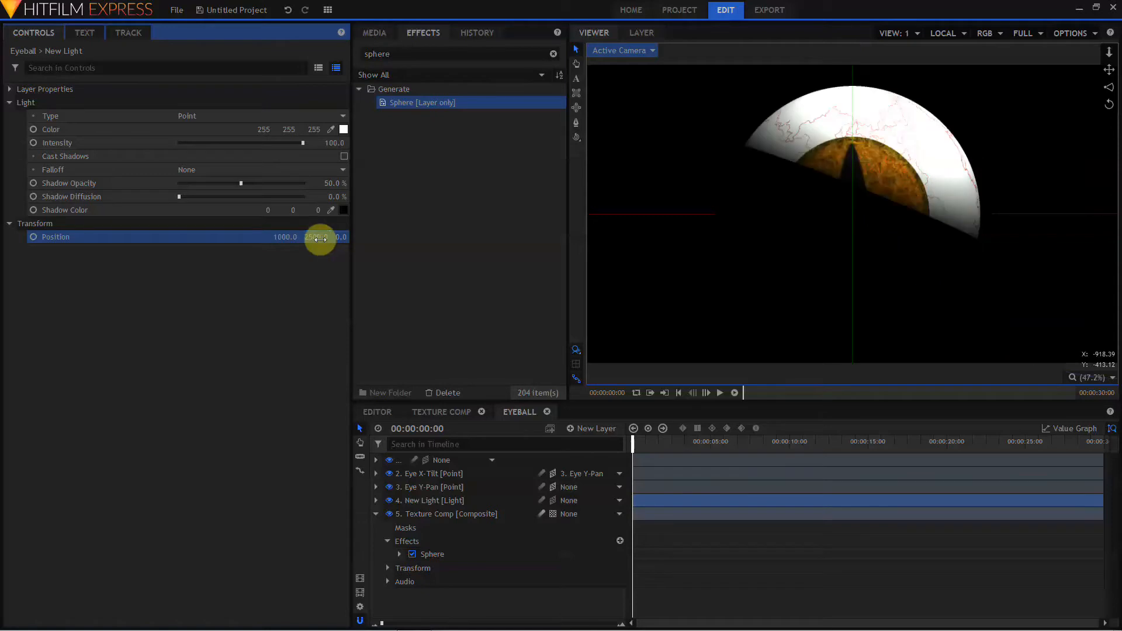
{"action": "left_click", "coordinate": [342, 236]}
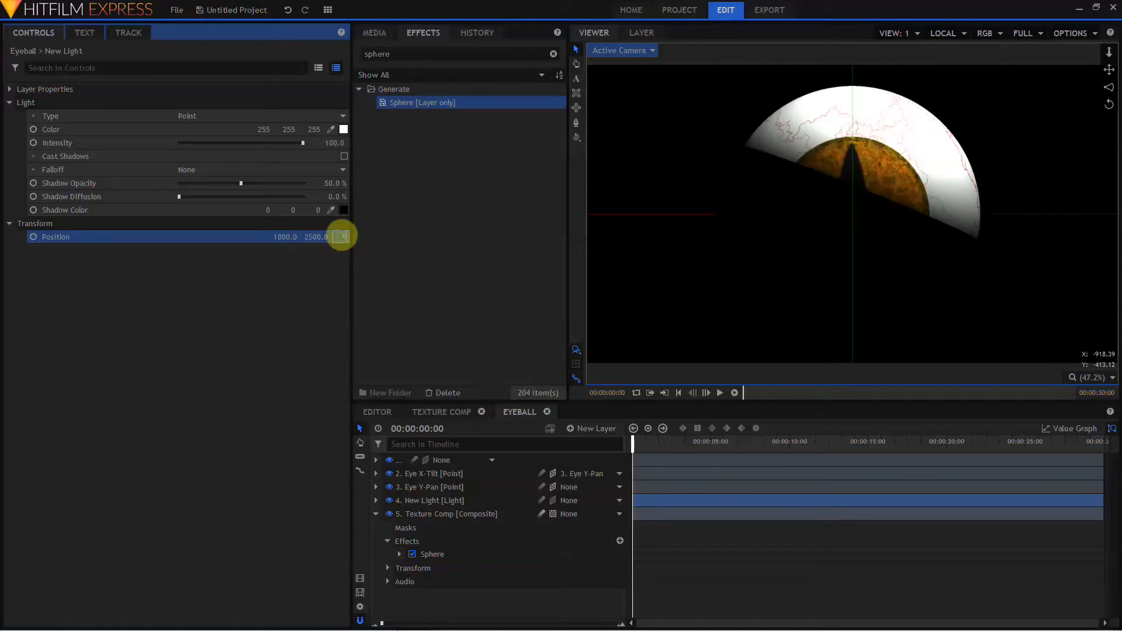
{"action": "type", "text": "-5000"}
{"action": "key", "text": "Return"}
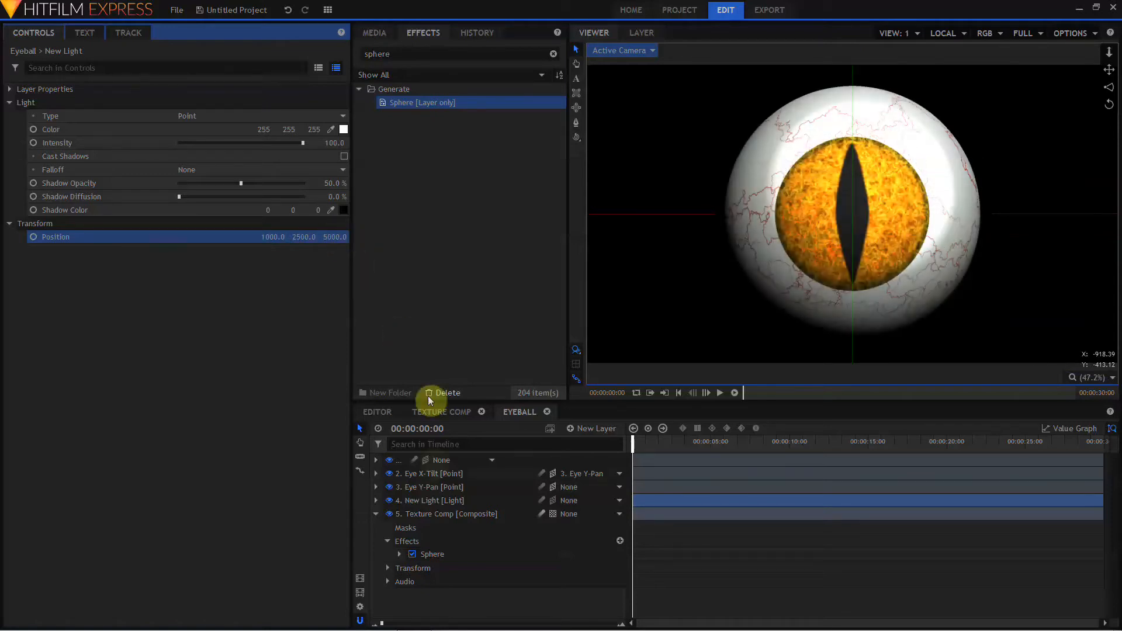
In the Sphere effect's illumination material on Texture Comp, set Diffuse to 60% and Specular to 25%.
{"action": "left_click", "coordinate": [431, 515]}
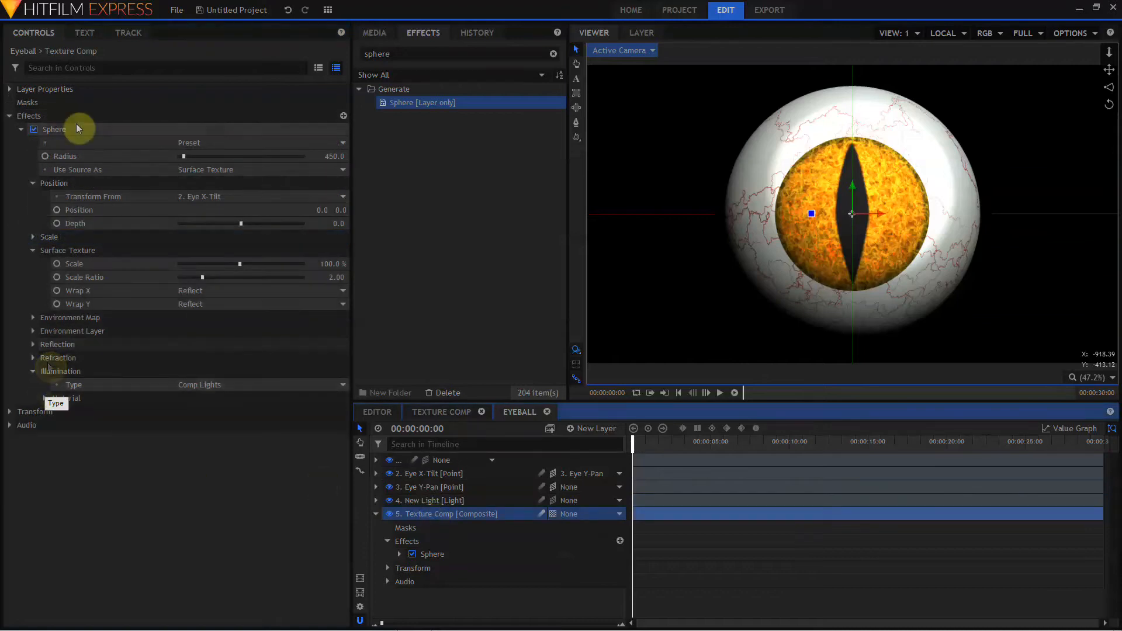
{"action": "left_click", "coordinate": [47, 396]}
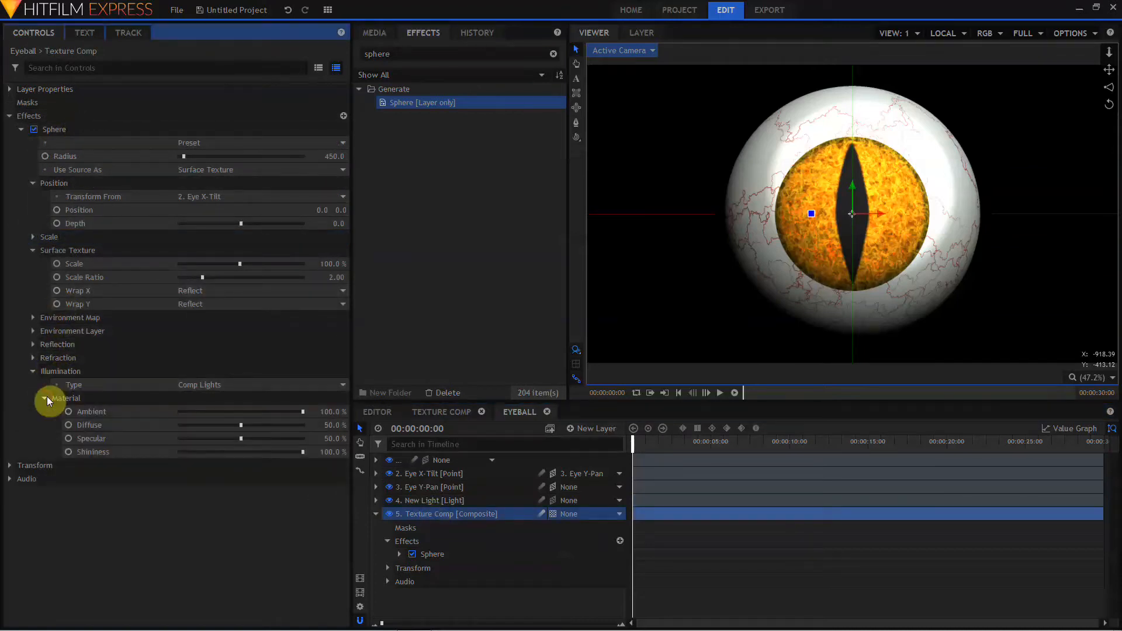
{"action": "left_click_drag", "start_coordinate": [241, 427], "coordinate": [258, 429]}
{"action": "mouse_move", "coordinate": [240, 438]}
{"action": "left_mouse_down"}
{"action": "mouse_move", "coordinate": [195, 439]}
{"action": "mouse_move", "coordinate": [254, 426]}
{"action": "left_mouse_up"}
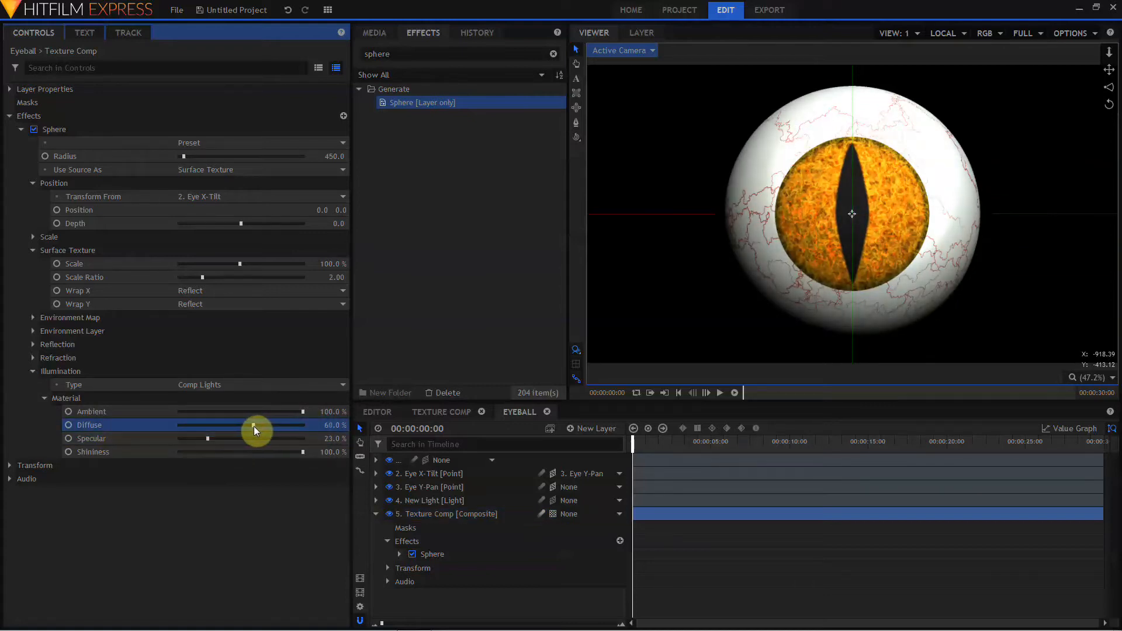
{"action": "left_click", "coordinate": [328, 438]}
{"action": "type", "text": "25"}
{"action": "key", "text": "Tab"}
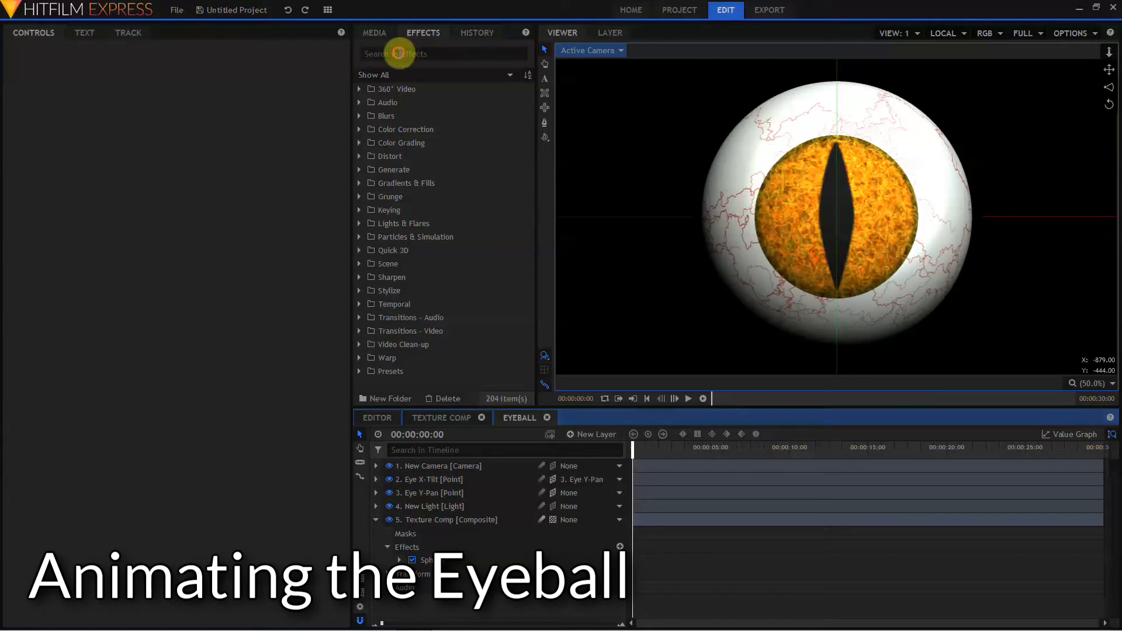
Find the Bulge effect, apply it to the Texture Comp layer and order it above the Sphere effect.
{"action": "left_click", "coordinate": [400, 53]}
{"action": "type", "text": "buk"}
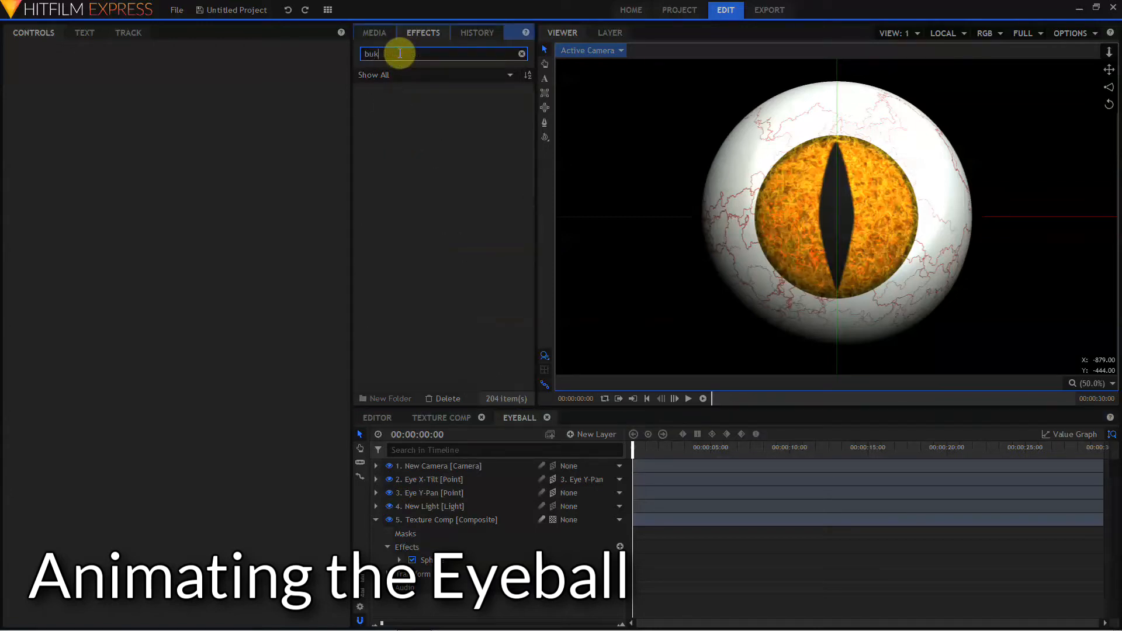
{"action": "type", "text": "ge"}
{"action": "key", "text": "BackSpace"}
{"action": "key", "text": "BackSpace"}
{"action": "key", "text": "BackSpace"}
{"action": "type", "text": "lge"}
{"action": "left_click_drag", "start_coordinate": [419, 102], "coordinate": [431, 556]}
{"action": "left_click_drag", "start_coordinate": [431, 555], "coordinate": [430, 558]}
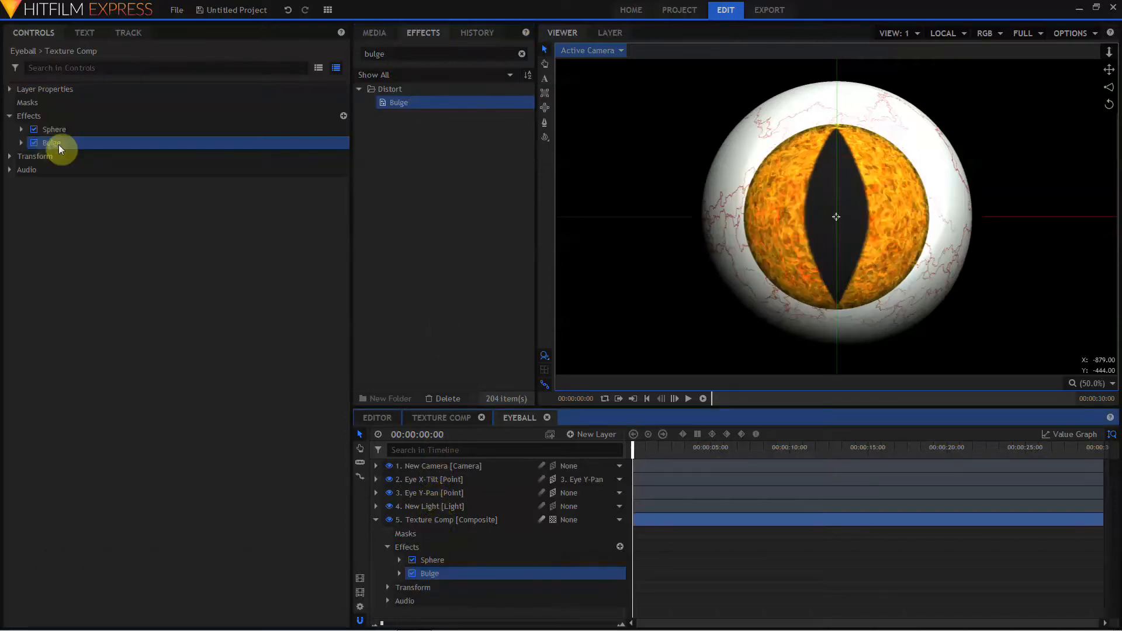
{"action": "left_click_drag", "start_coordinate": [58, 145], "coordinate": [61, 131]}
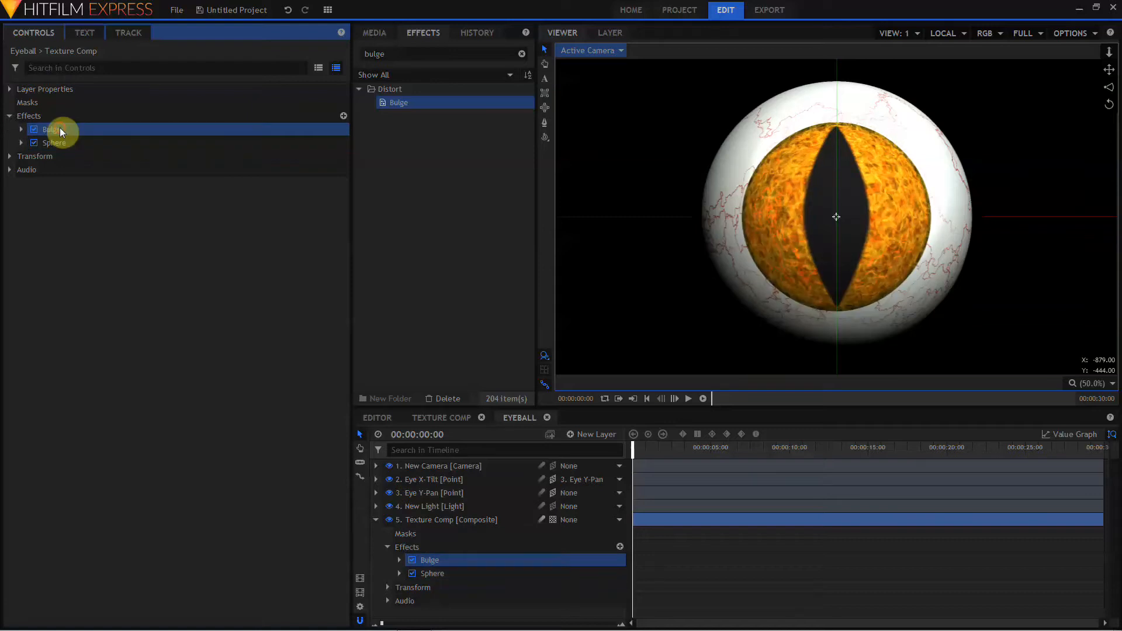
Set the Bulge effect's Radius to 267 px and lower its Bulge amount until the pupil narrows to a thin slit.
{"action": "left_click", "coordinate": [20, 130]}
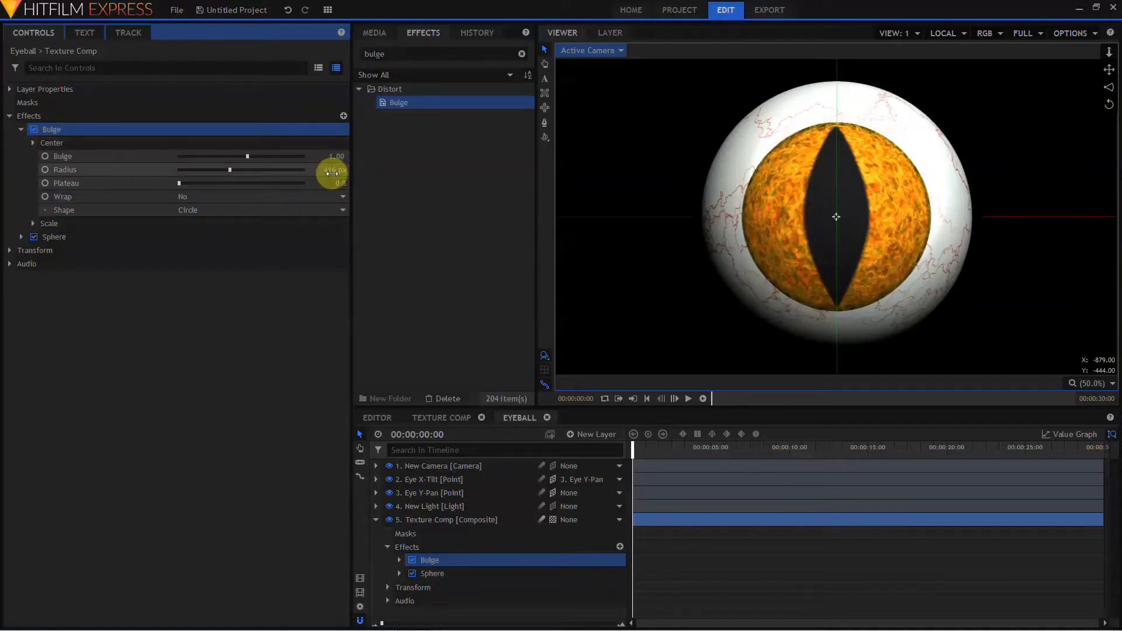
{"action": "mouse_move", "coordinate": [332, 173]}
{"action": "left_mouse_down"}
{"action": "mouse_move", "coordinate": [245, 173]}
{"action": "mouse_move", "coordinate": [332, 173]}
{"action": "left_mouse_up"}
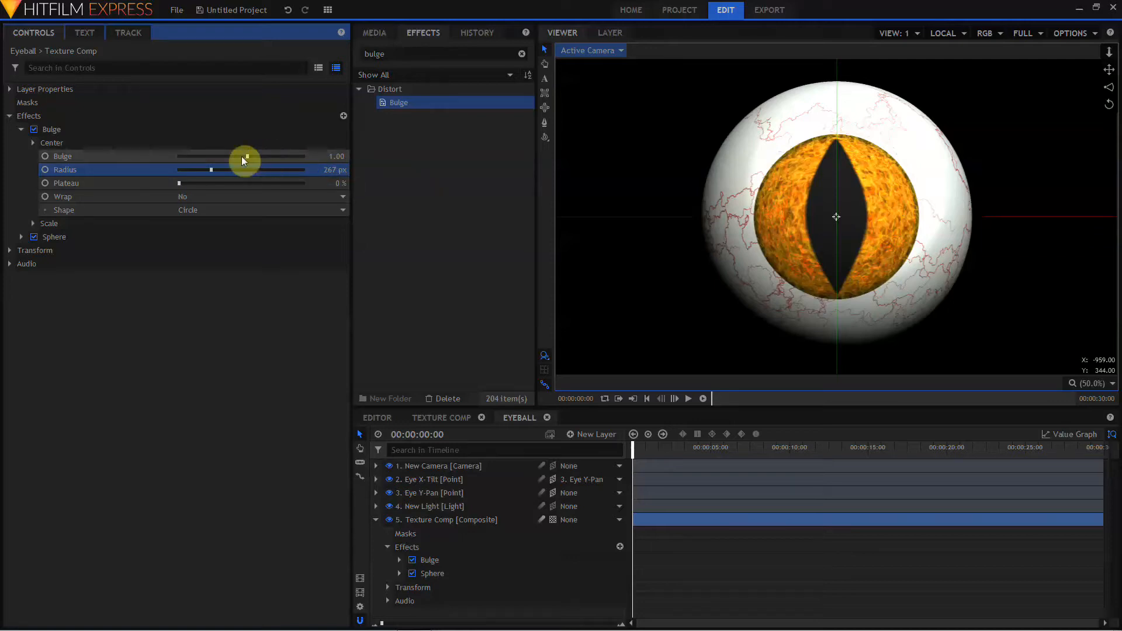
{"action": "mouse_move", "coordinate": [247, 155]}
{"action": "left_mouse_down"}
{"action": "mouse_move", "coordinate": [292, 158]}
{"action": "mouse_move", "coordinate": [208, 159]}
{"action": "mouse_move", "coordinate": [270, 157]}
{"action": "mouse_move", "coordinate": [231, 153]}
{"action": "left_mouse_up"}
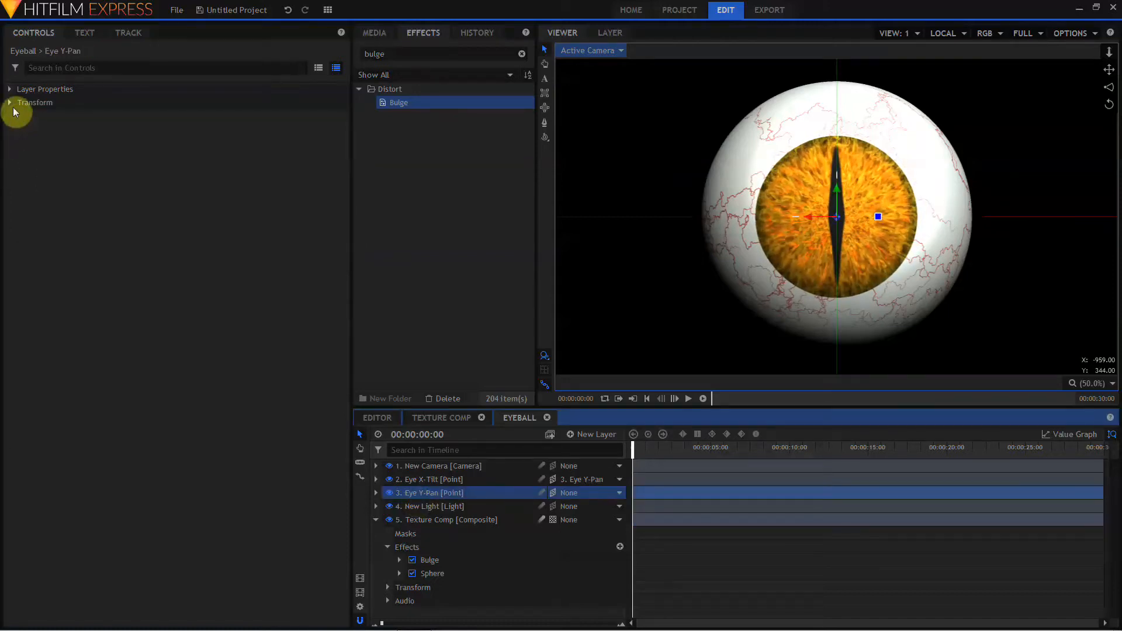
Try rotating Eye Y-Pan around Y and Eye X-Tilt around X to test the eye's movement, and undo the rotation.
{"action": "left_click", "coordinate": [9, 103]}
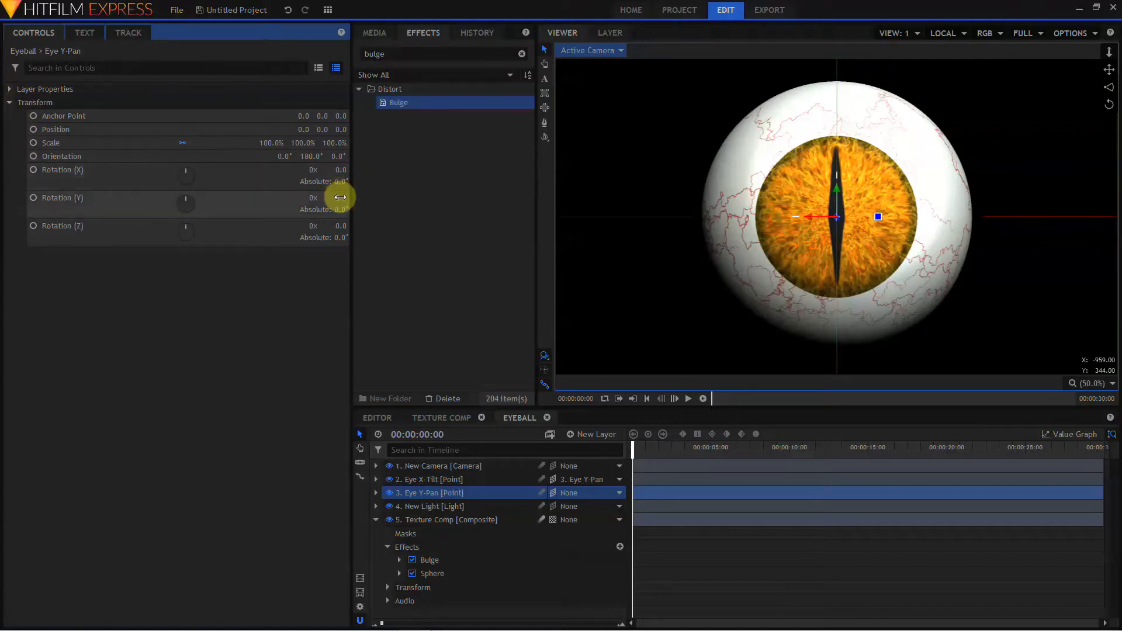
{"action": "left_click_drag", "start_coordinate": [340, 197], "coordinate": [366, 230]}
{"action": "left_click", "coordinate": [430, 479]}
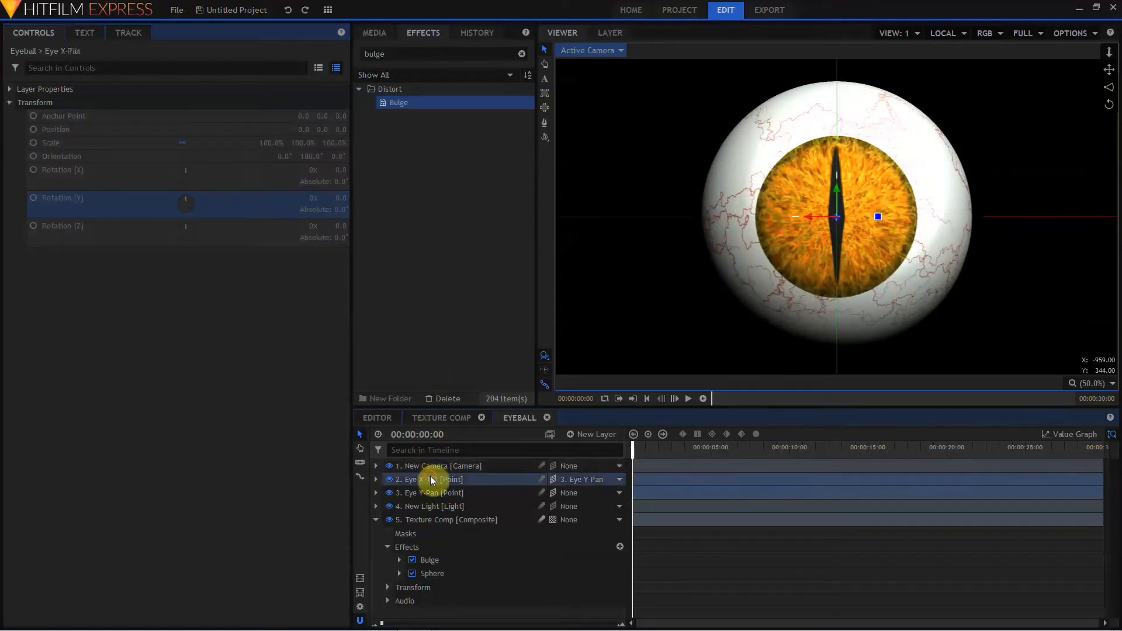
{"action": "left_click", "coordinate": [9, 103]}
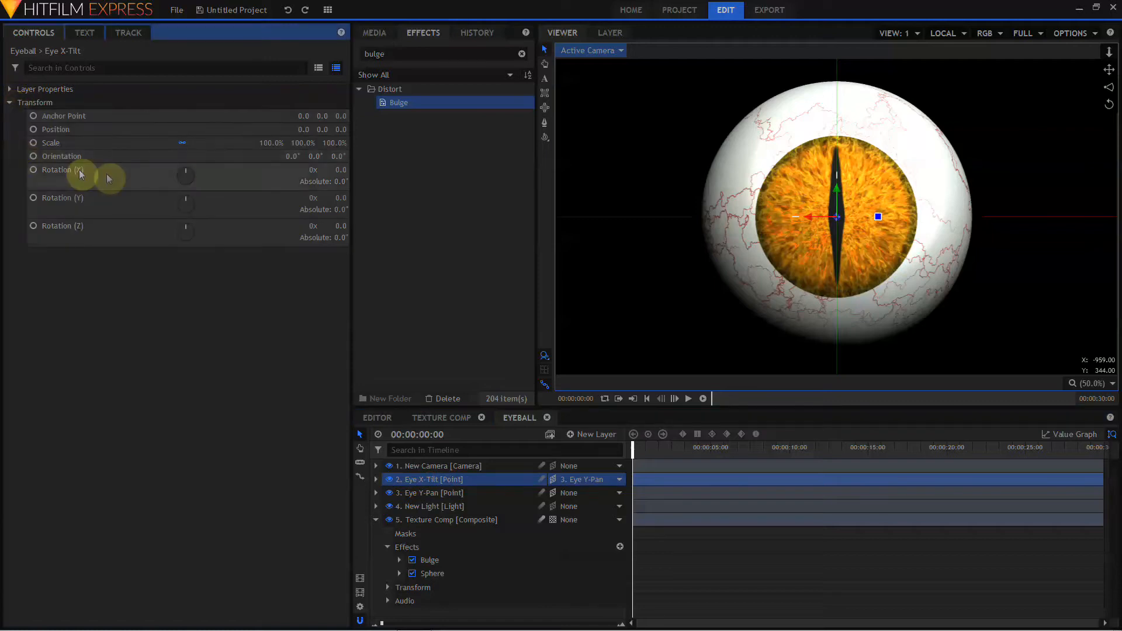
{"action": "mouse_move", "coordinate": [339, 171]}
{"action": "left_mouse_down"}
{"action": "mouse_move", "coordinate": [350, 170]}
{"action": "mouse_move", "coordinate": [328, 170]}
{"action": "mouse_move", "coordinate": [339, 170]}
{"action": "left_mouse_up"}
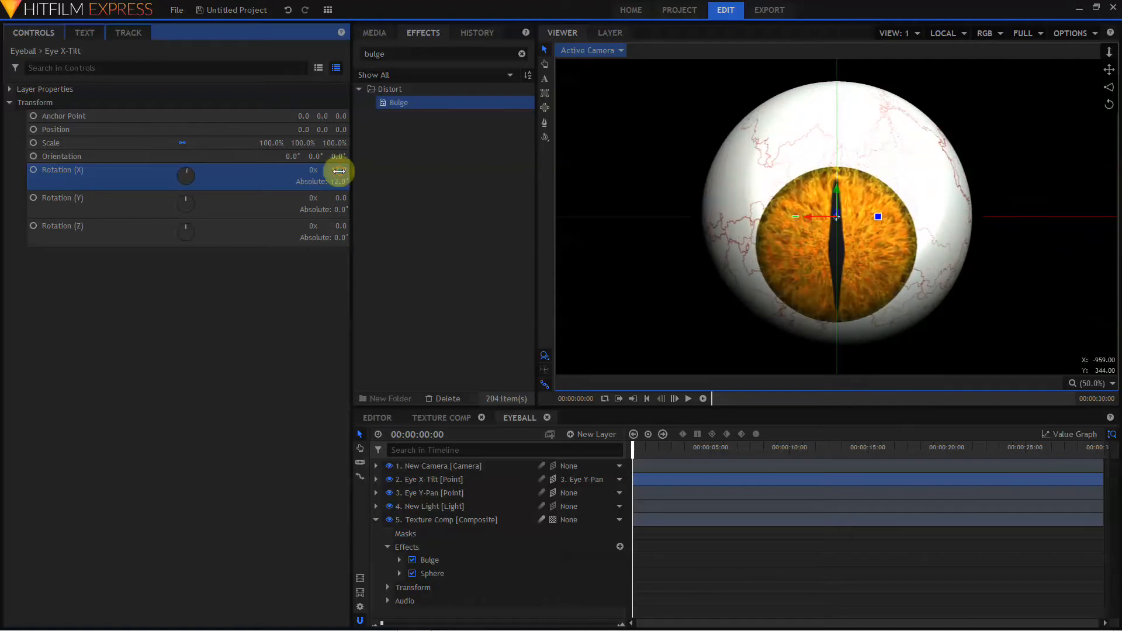
{"action": "key", "text": "ctrl+z"}
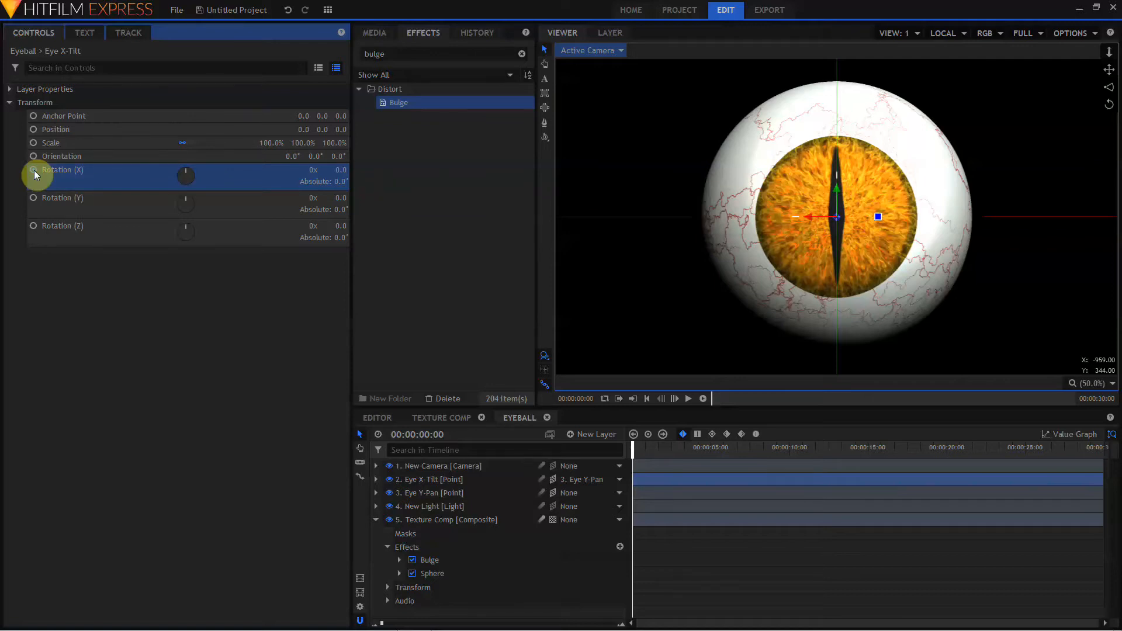
Enable keyframing for Rotation (X) on the Eye X-Tilt point at the start of the timeline.
{"action": "left_click", "coordinate": [33, 170]}
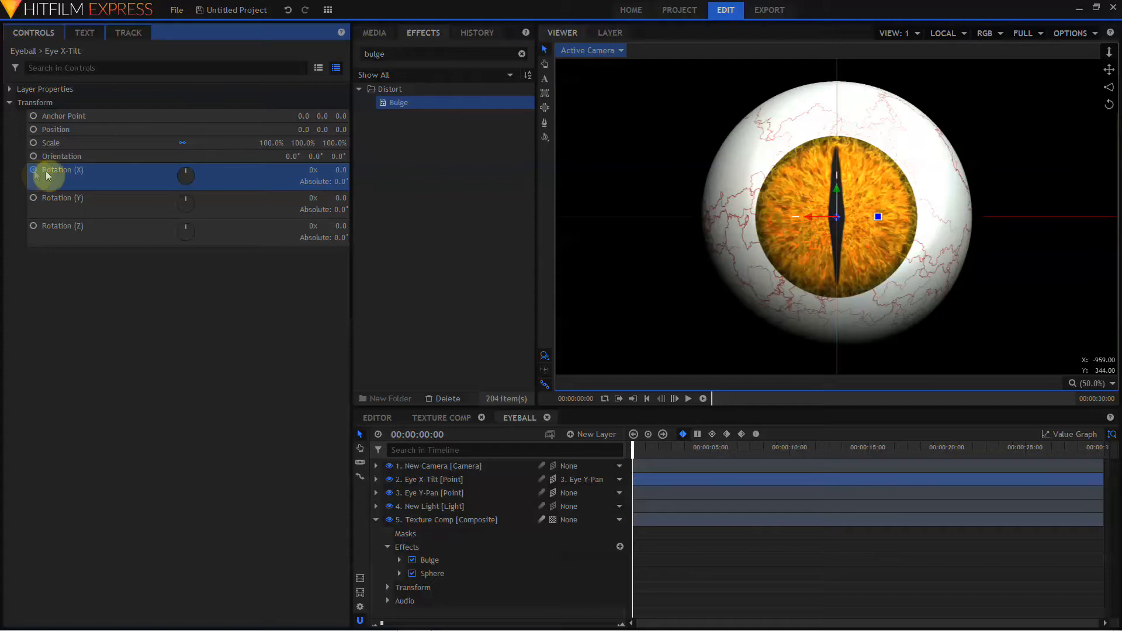
{"action": "double_click", "coordinate": [94, 176]}
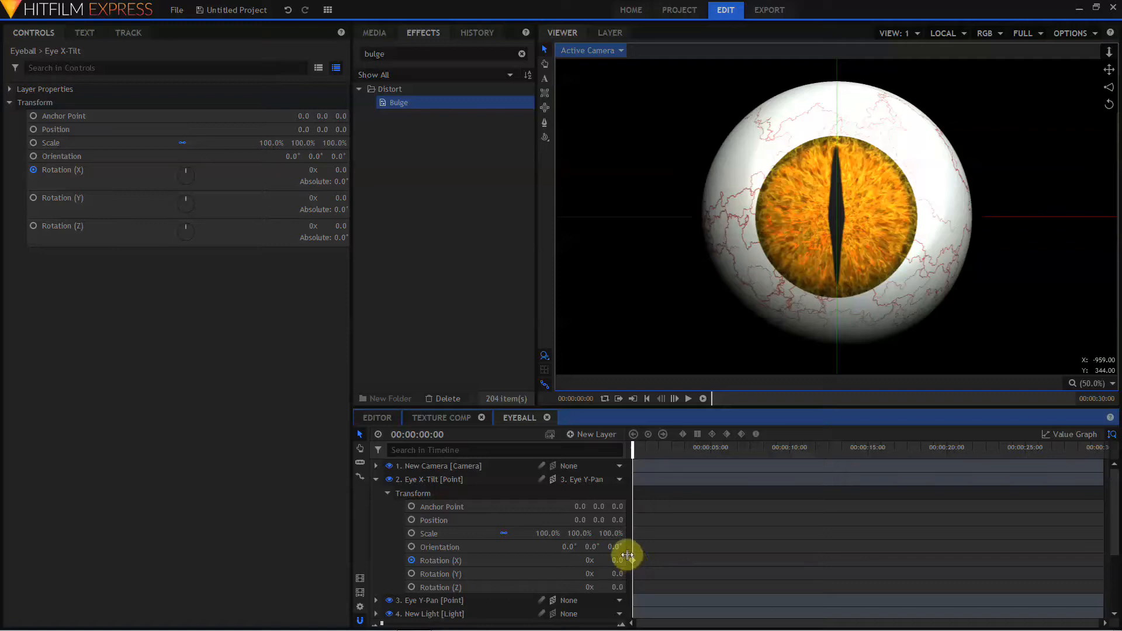
Hold Eye X-Tilt's Rotation (X) with a keyframe at 00:00:01:00 and set it to 12° at 00:00:02:00.
{"action": "left_click", "coordinate": [648, 451]}
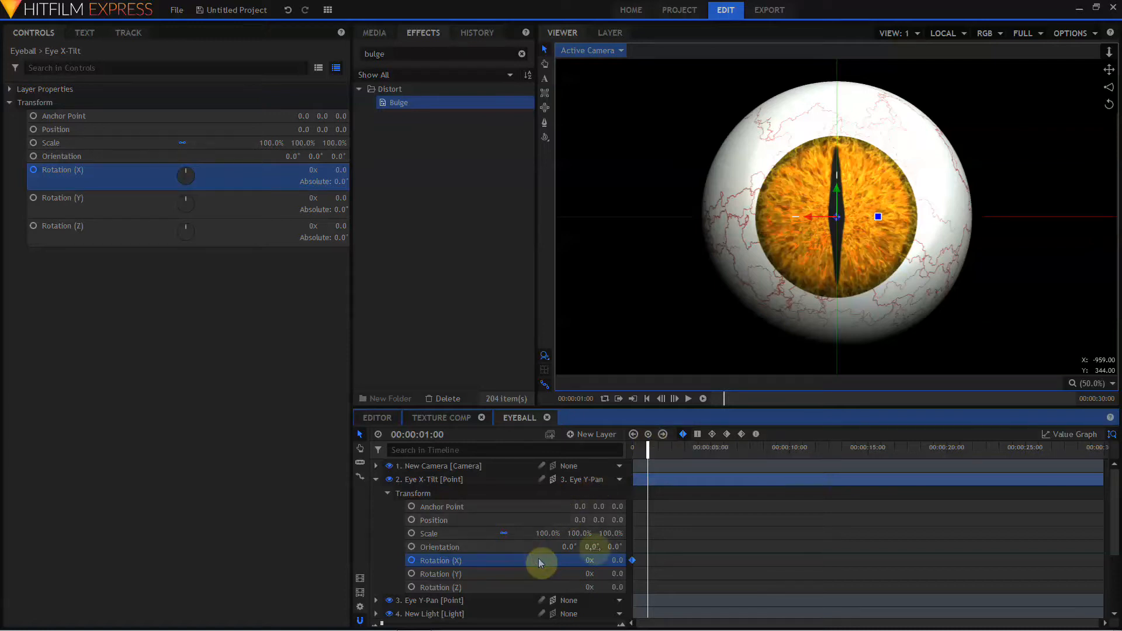
{"action": "left_click", "coordinate": [648, 434]}
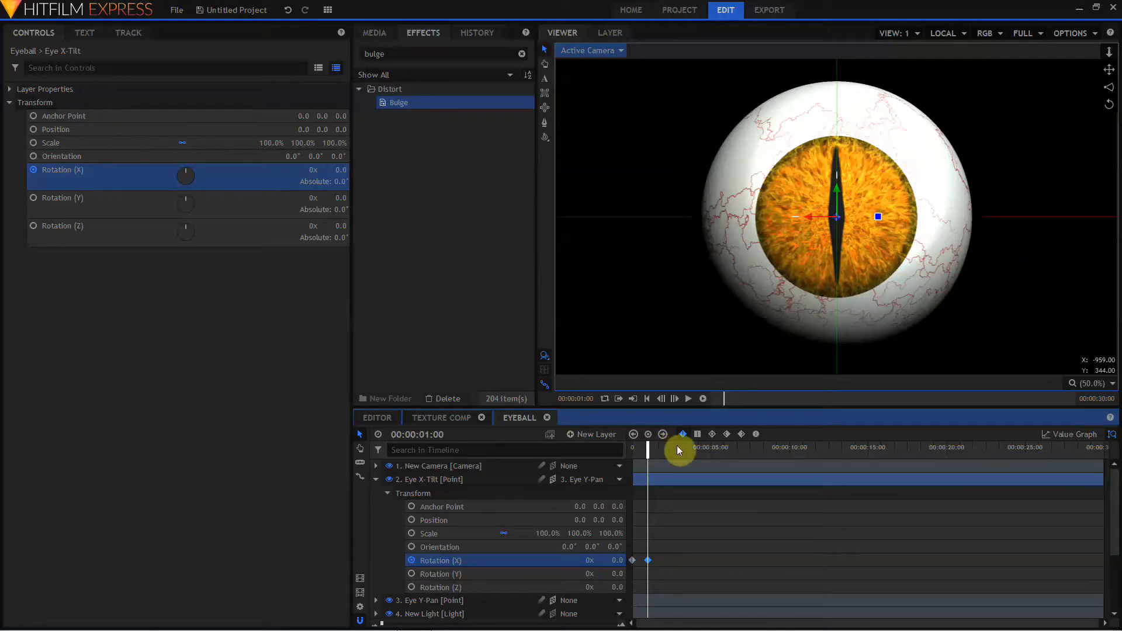
{"action": "left_click_drag", "start_coordinate": [678, 450], "coordinate": [676, 446]}
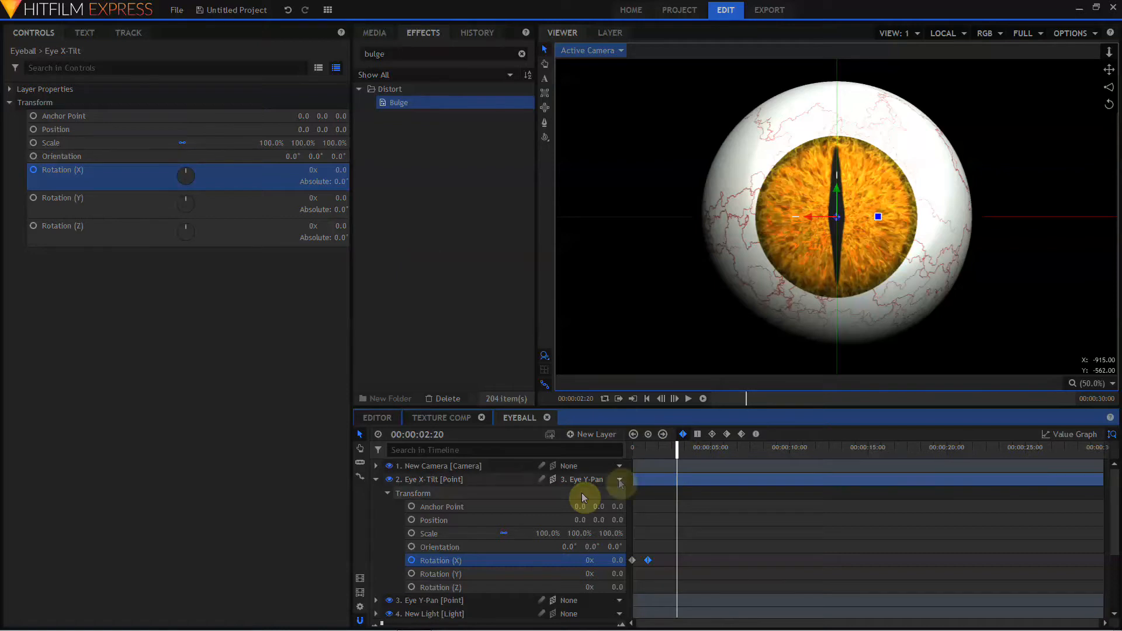
{"action": "left_click_drag", "start_coordinate": [617, 560], "coordinate": [671, 514]}
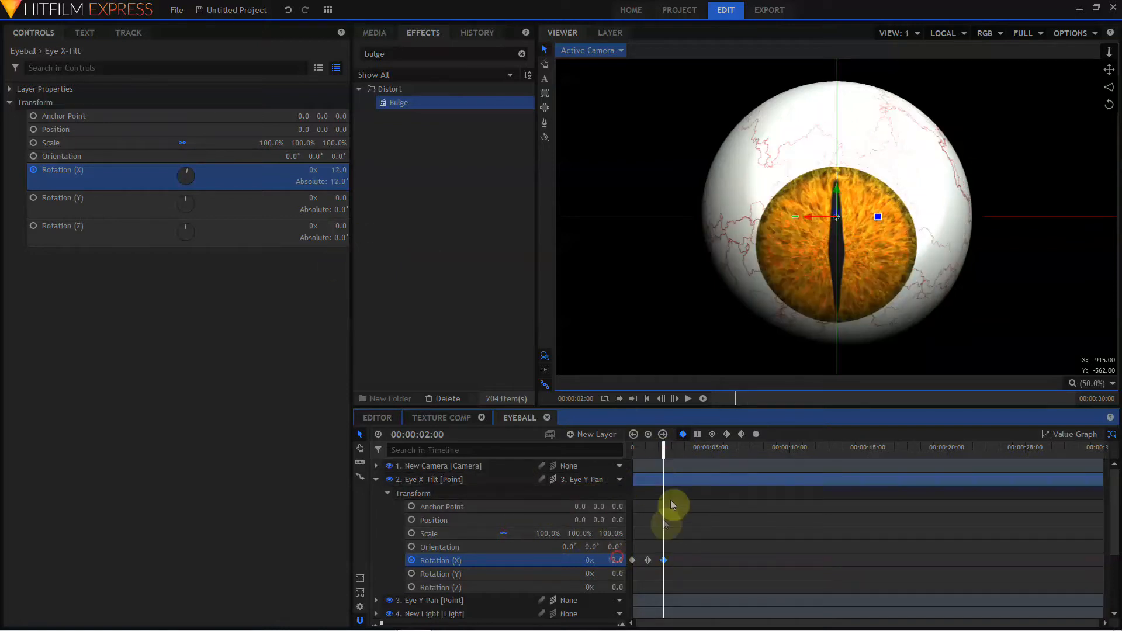
Hold the X tilt with a keyframe just after 3 seconds and return it to 0° at about 4.5 seconds.
{"action": "left_click", "coordinate": [684, 448]}
{"action": "left_click", "coordinate": [648, 434]}
{"action": "left_click", "coordinate": [704, 450]}
{"action": "left_click_drag", "start_coordinate": [617, 560], "coordinate": [613, 561]}
{"action": "left_click", "coordinate": [710, 450]}
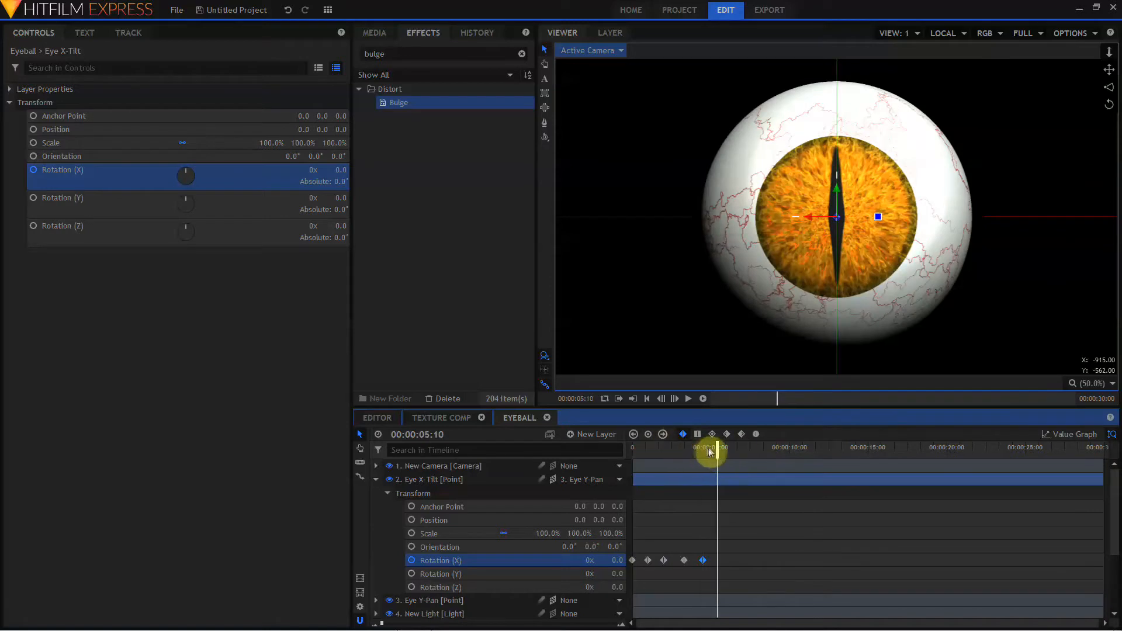
Hold the X tilt at about 5 seconds, then keyframe it to -11° and hold that angle at 00:00:06:10.
{"action": "left_click", "coordinate": [648, 434]}
{"action": "left_click", "coordinate": [725, 448]}
{"action": "left_click", "coordinate": [721, 448]}
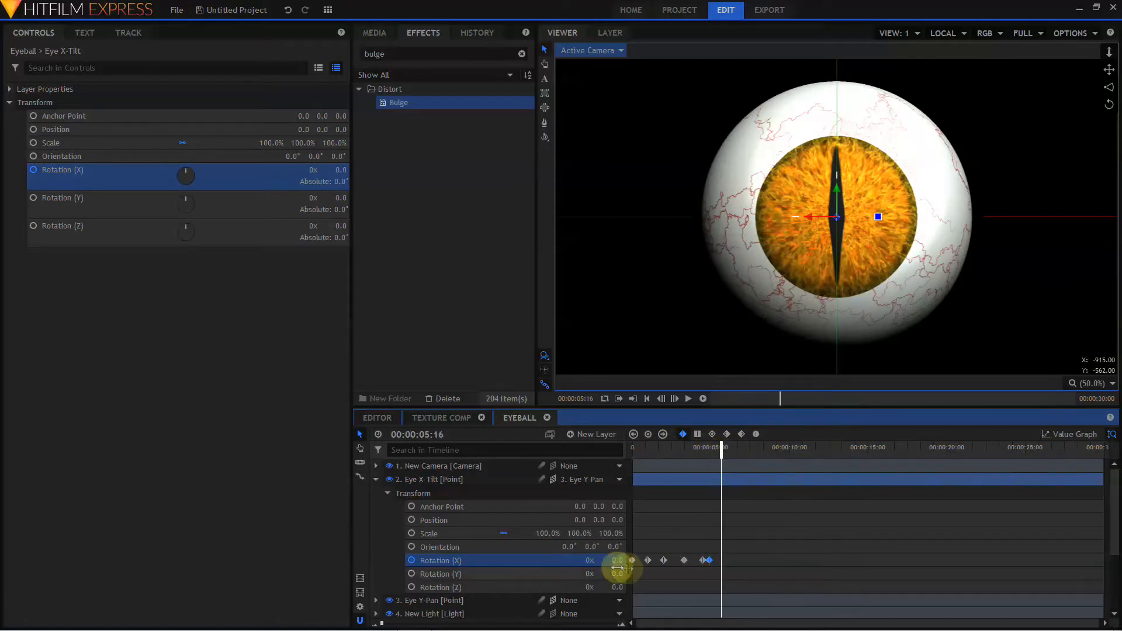
{"action": "left_click_drag", "start_coordinate": [617, 560], "coordinate": [611, 560]}
{"action": "left_click", "coordinate": [733, 449]}
{"action": "left_click", "coordinate": [648, 435]}
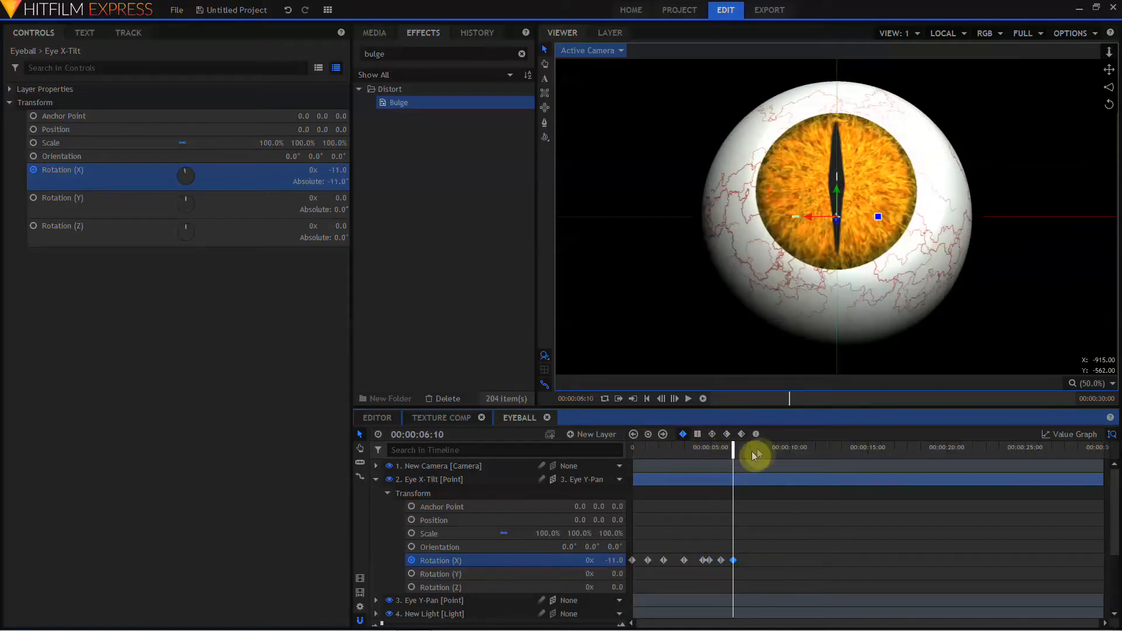
Return the X tilt to 0° at 00:00:07:16 and keep adding hold and movement keyframes along the timeline to about 22 seconds.
{"action": "left_click", "coordinate": [753, 449]}
{"action": "left_click_drag", "start_coordinate": [620, 560], "coordinate": [724, 558]}
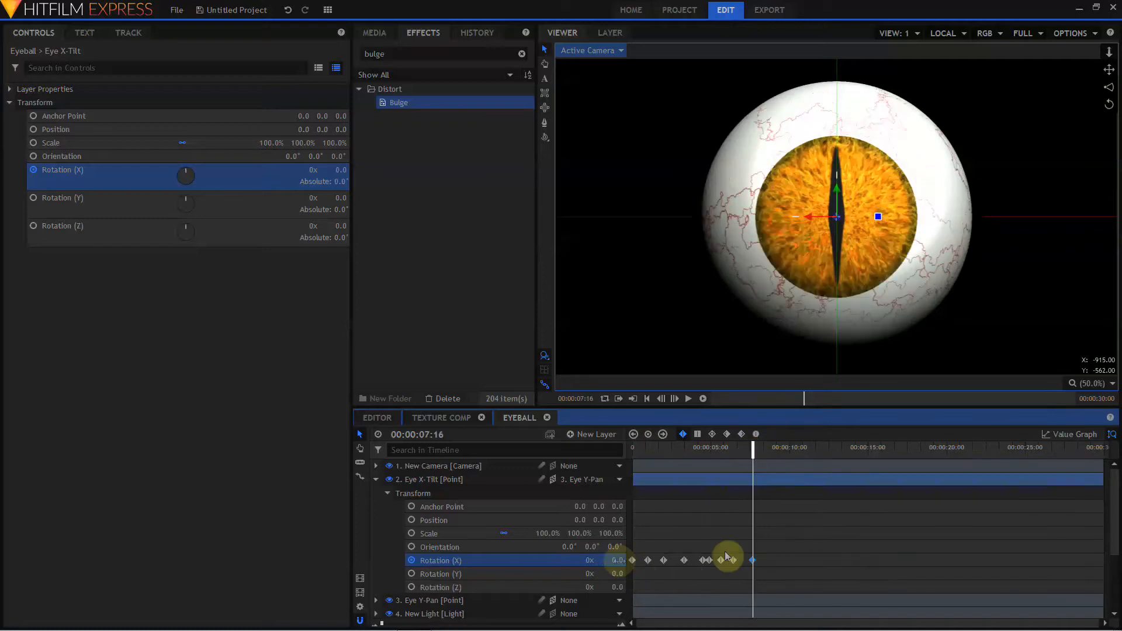
{"action": "left_click", "coordinate": [774, 449]}
{"action": "left_click", "coordinate": [649, 435]}
{"action": "left_click", "coordinate": [991, 450]}
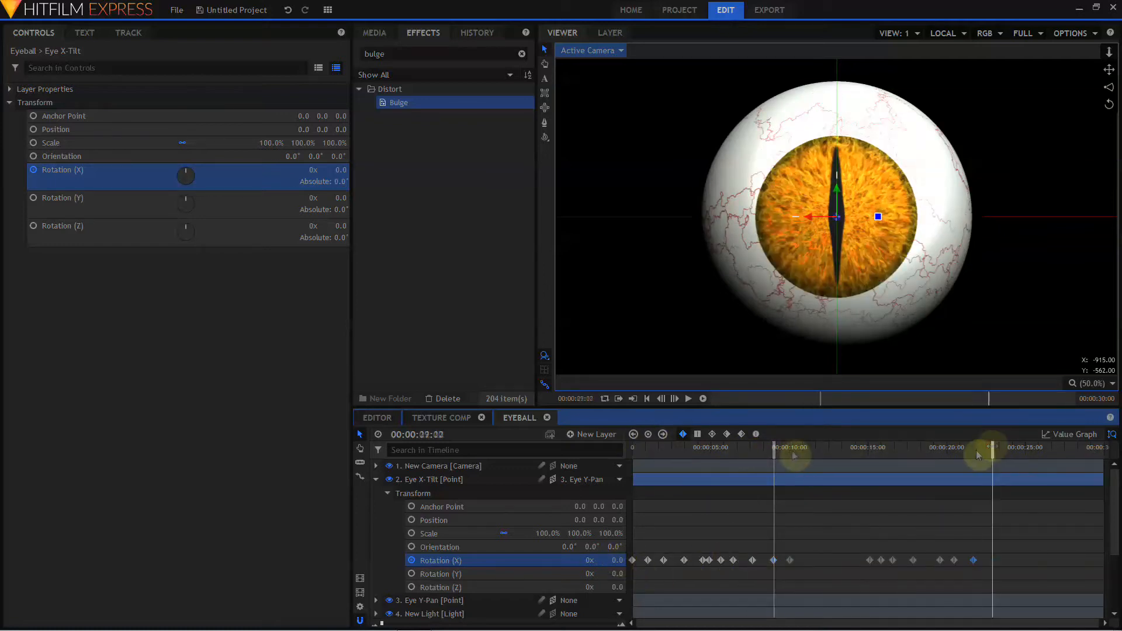
Set Rotation (X) to -17° at 00:00:22:22 and hold it with a keyframe at 00:00:24:21.
{"action": "left_click_drag", "start_coordinate": [617, 561], "coordinate": [608, 560]}
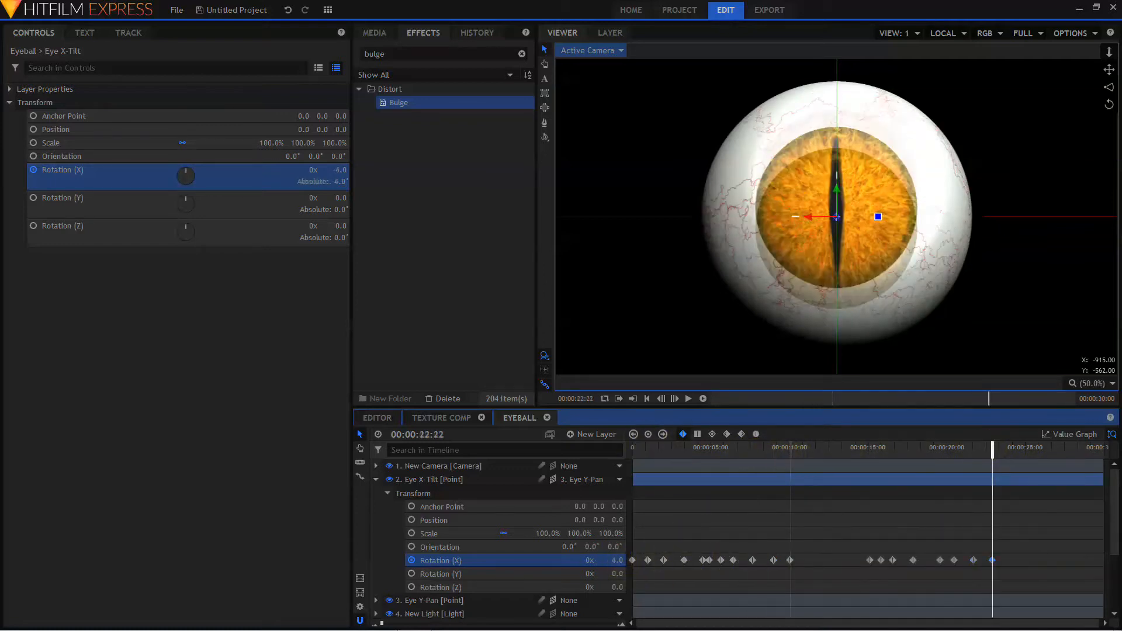
{"action": "left_click", "coordinate": [1024, 449]}
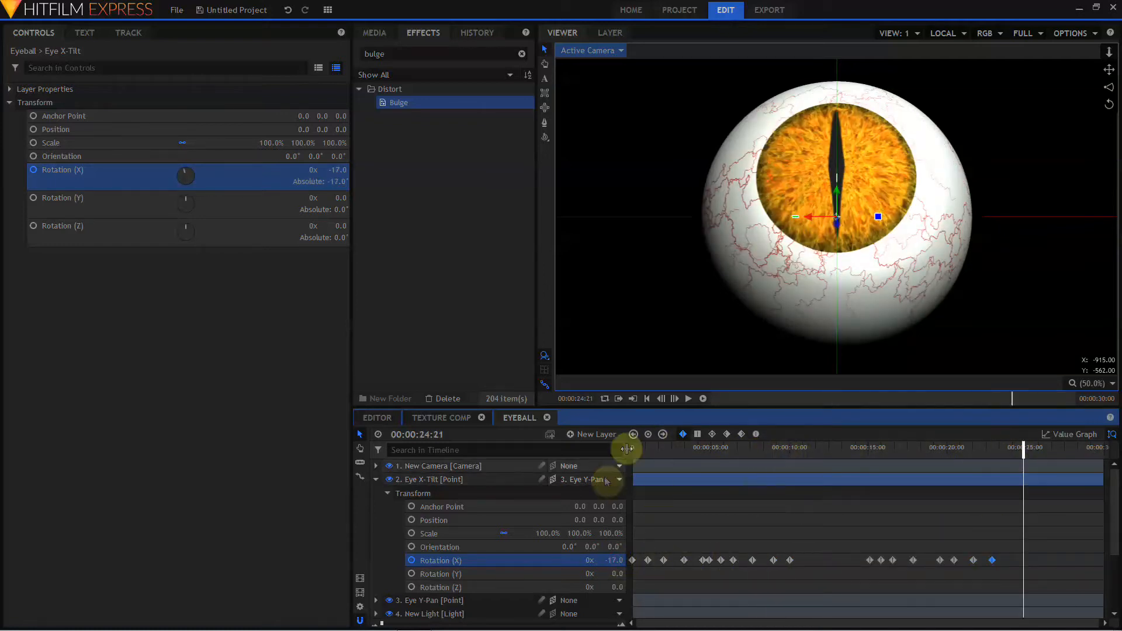
{"action": "left_click", "coordinate": [648, 435]}
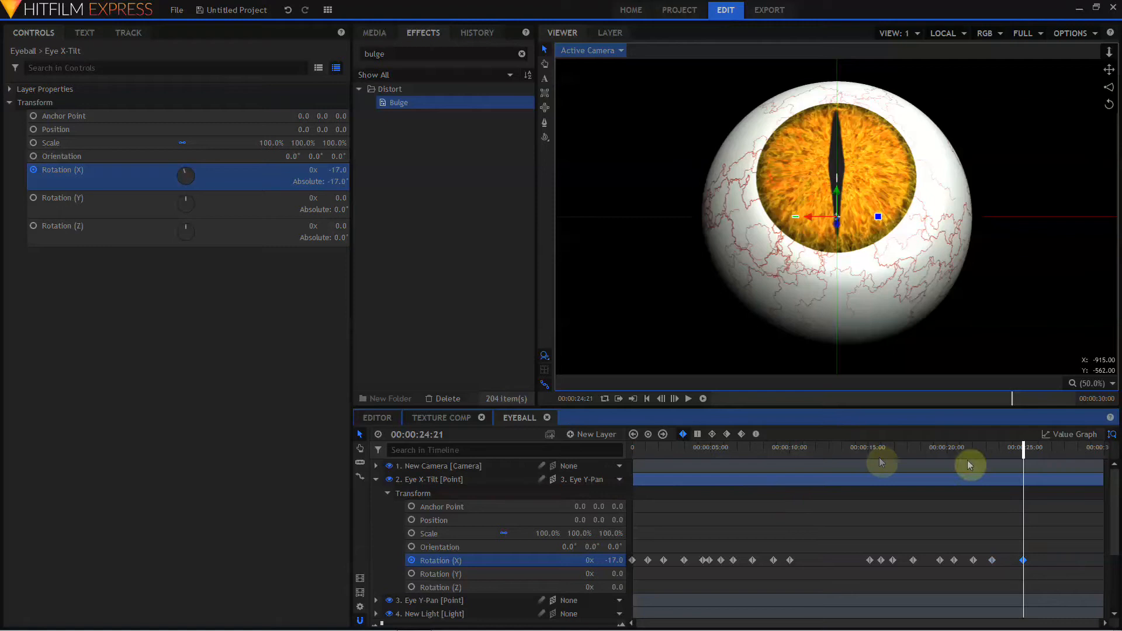
Finish the X-tilt animation with closing keyframes ending at 0° at 00:00:29:23, and lower the viewer quality to Quarter.
{"action": "left_click", "coordinate": [1068, 449]}
{"action": "mouse_move", "coordinate": [608, 560]}
{"action": "left_mouse_down"}
{"action": "mouse_move", "coordinate": [633, 560]}
{"action": "mouse_move", "coordinate": [621, 562]}
{"action": "left_mouse_up"}
{"action": "left_click", "coordinate": [1090, 450]}
{"action": "left_click", "coordinate": [648, 434]}
{"action": "left_click", "coordinate": [1104, 451]}
{"action": "left_click", "coordinate": [1027, 34]}
{"action": "left_click", "coordinate": [1033, 96]}
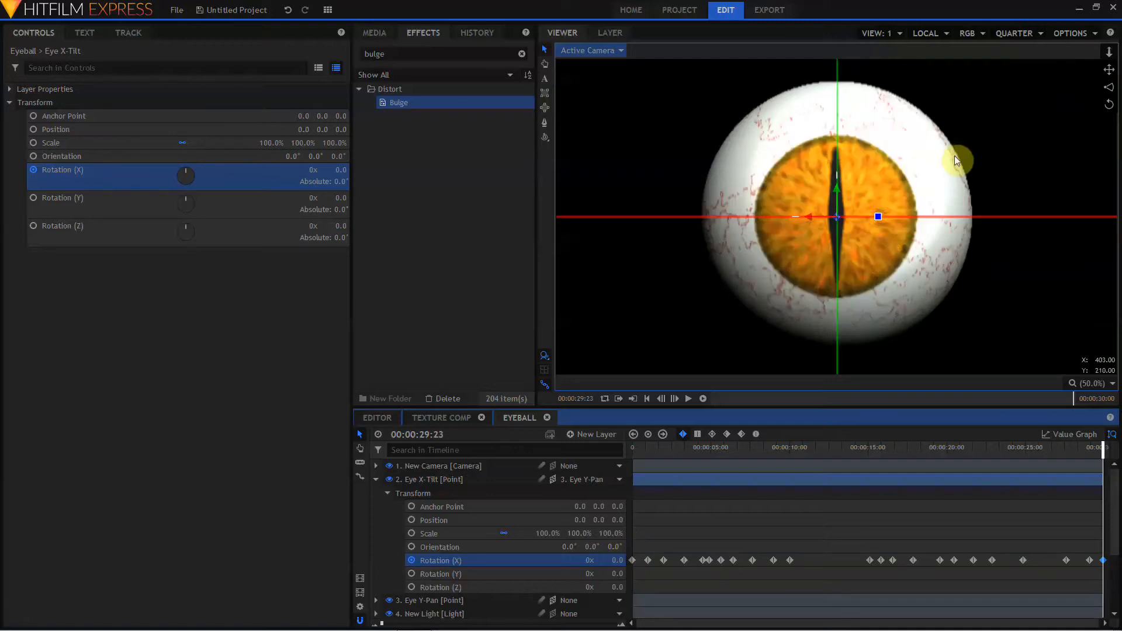
Select all of Eye X-Tilt's Rotation (X) keyframes and change them to smooth interpolation.
{"action": "left_click", "coordinate": [376, 480]}
{"action": "left_click", "coordinate": [422, 493]}
{"action": "left_click", "coordinate": [376, 479]}
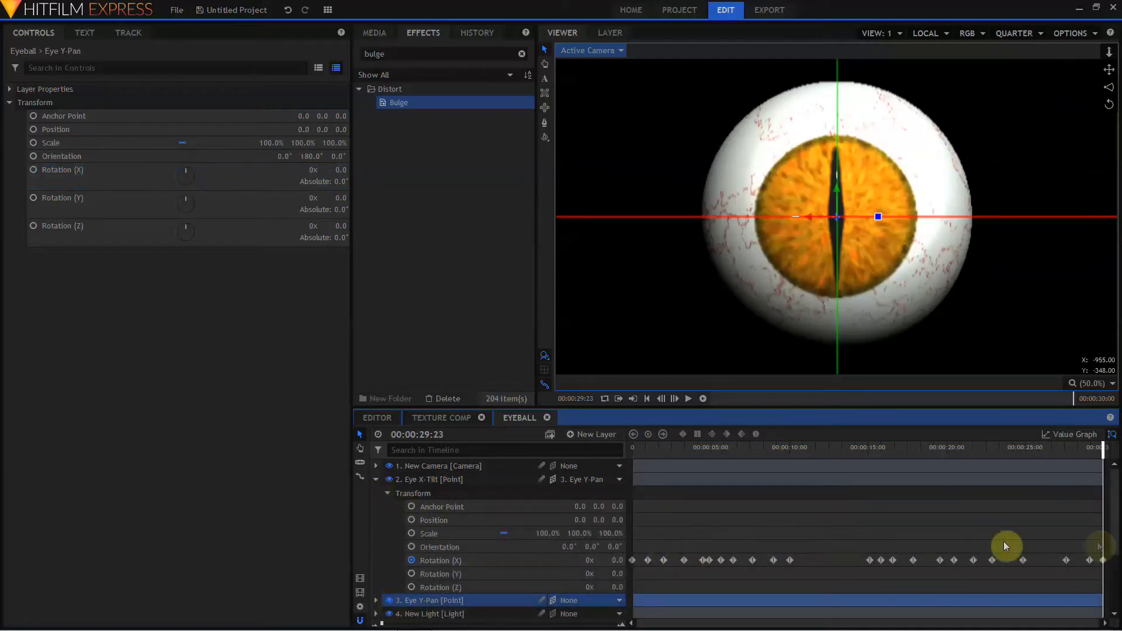
{"action": "left_click_drag", "start_coordinate": [1102, 547], "coordinate": [631, 572]}
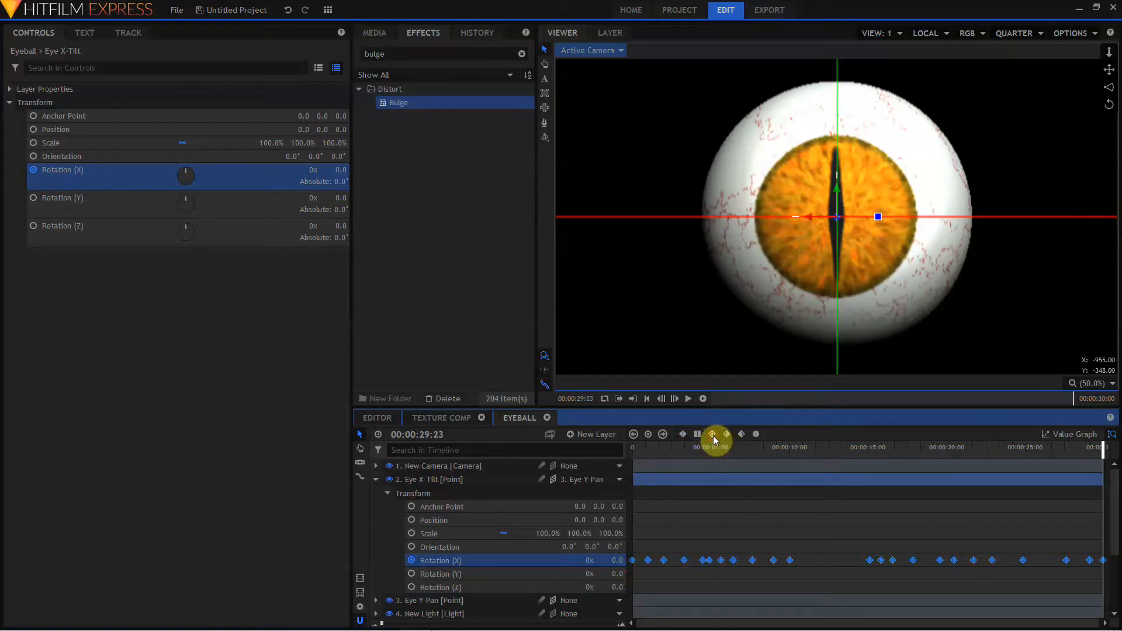
Enable keyframing for Rotation (Y) on the Eye Y-Pan point at the start of the timeline and show its keyframes.
{"action": "left_click", "coordinate": [403, 493]}
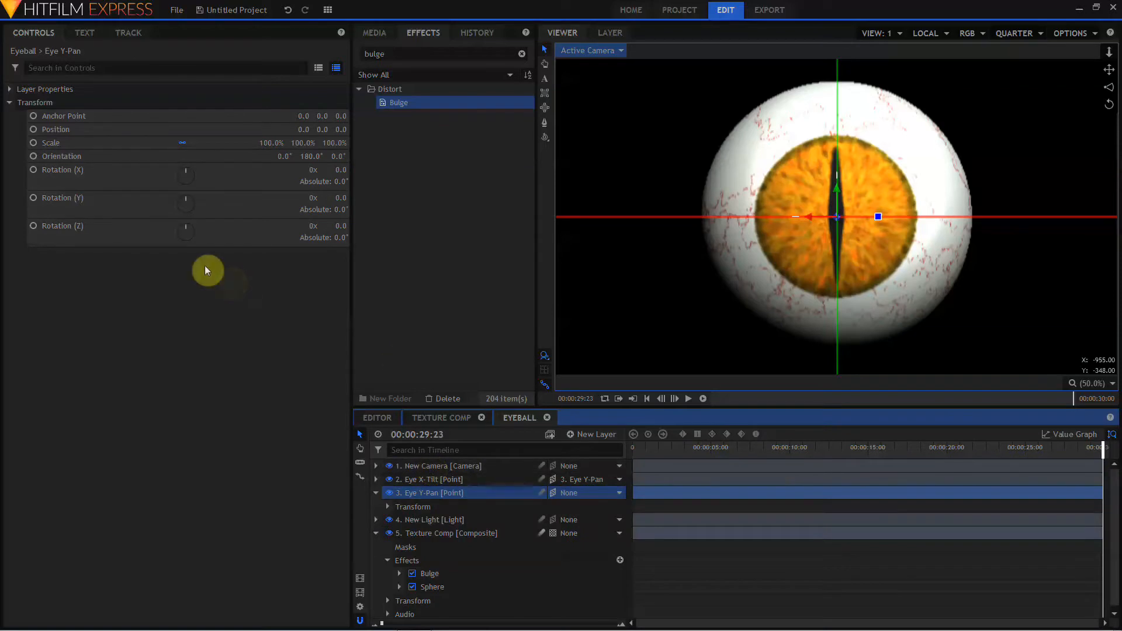
{"action": "left_click", "coordinate": [647, 399]}
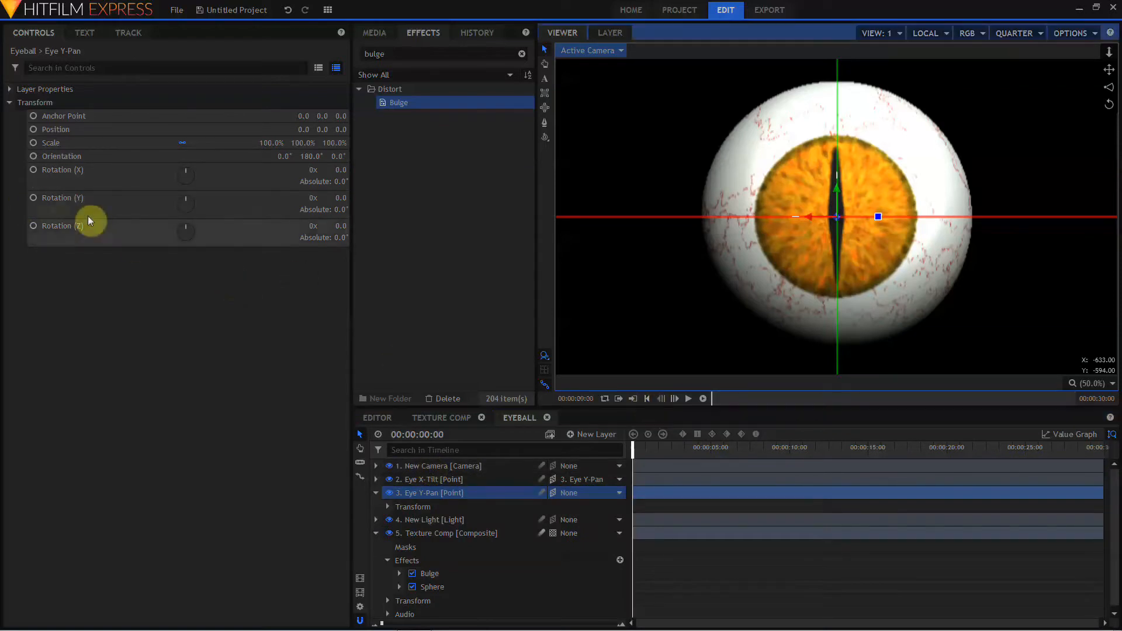
{"action": "left_click", "coordinate": [33, 197]}
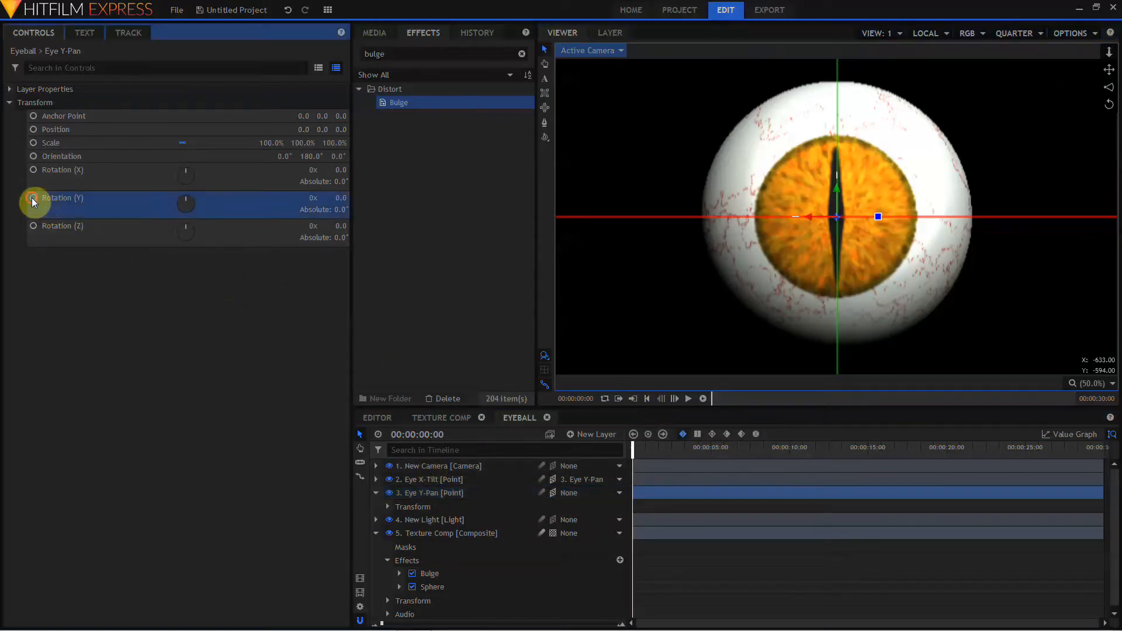
{"action": "double_click", "coordinate": [131, 208]}
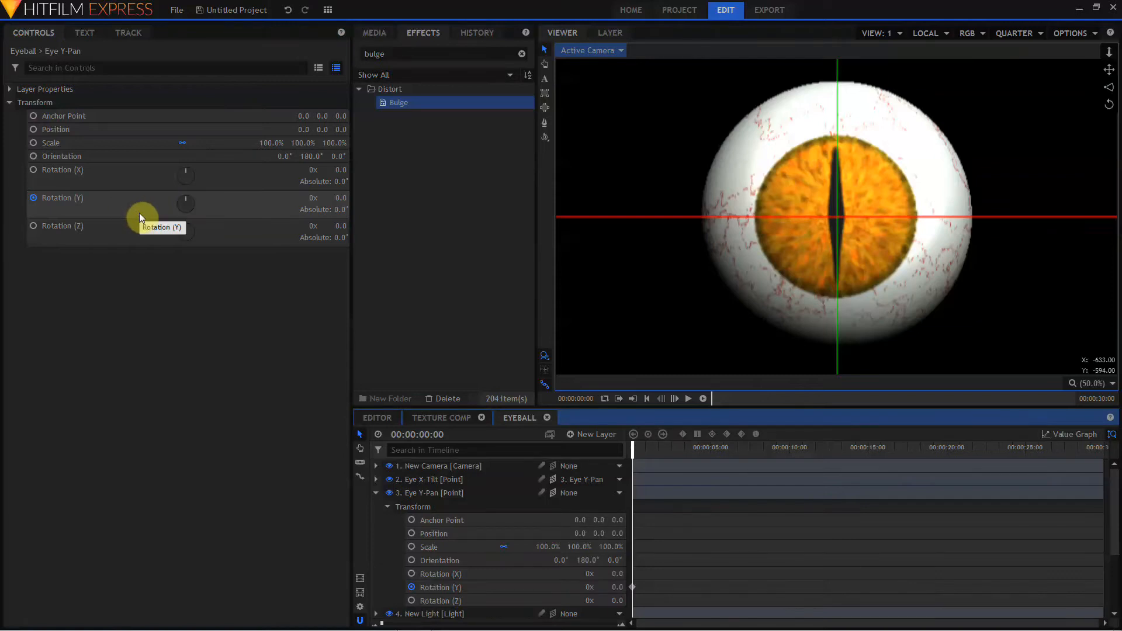
Hold Eye Y-Pan's Rotation (Y) at 0° until 00:00:01:02 and swing it to -24° shortly after 2 seconds.
{"action": "left_click", "coordinate": [636, 454]}
{"action": "left_click_drag", "start_coordinate": [647, 455], "coordinate": [650, 454]}
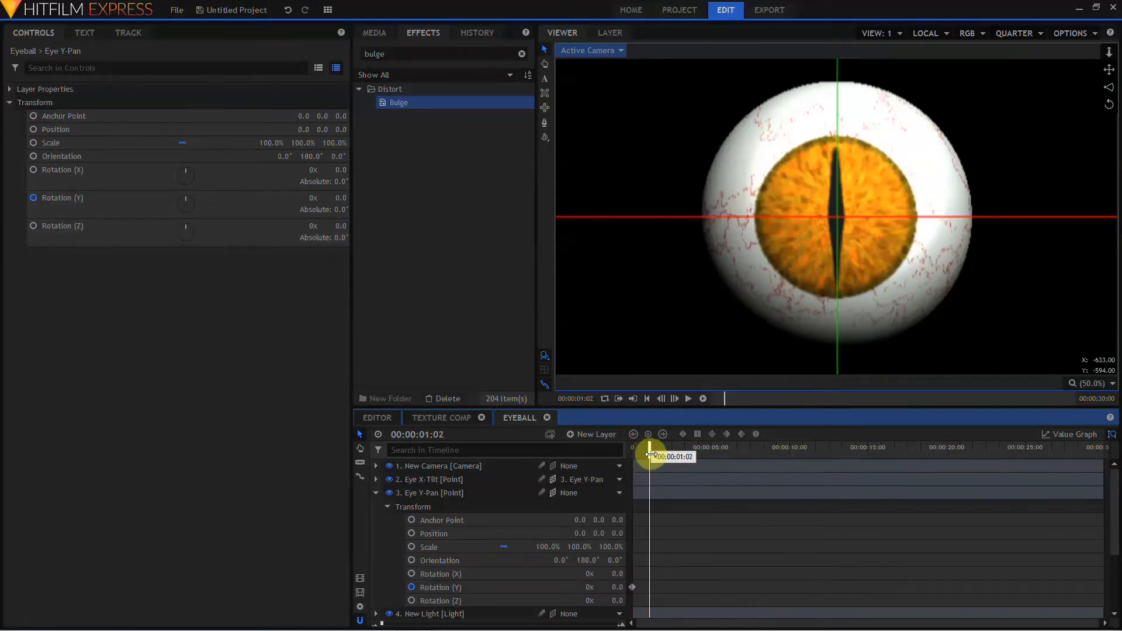
{"action": "left_click_drag", "start_coordinate": [617, 588], "coordinate": [604, 587]}
Continue the Y pan from 00:00:03:11 through 00:00:25:05 with keyframes that turn the eye from side to side.
{"action": "left_click_drag", "start_coordinate": [654, 450], "coordinate": [687, 451]}
{"action": "left_click", "coordinate": [648, 434]}
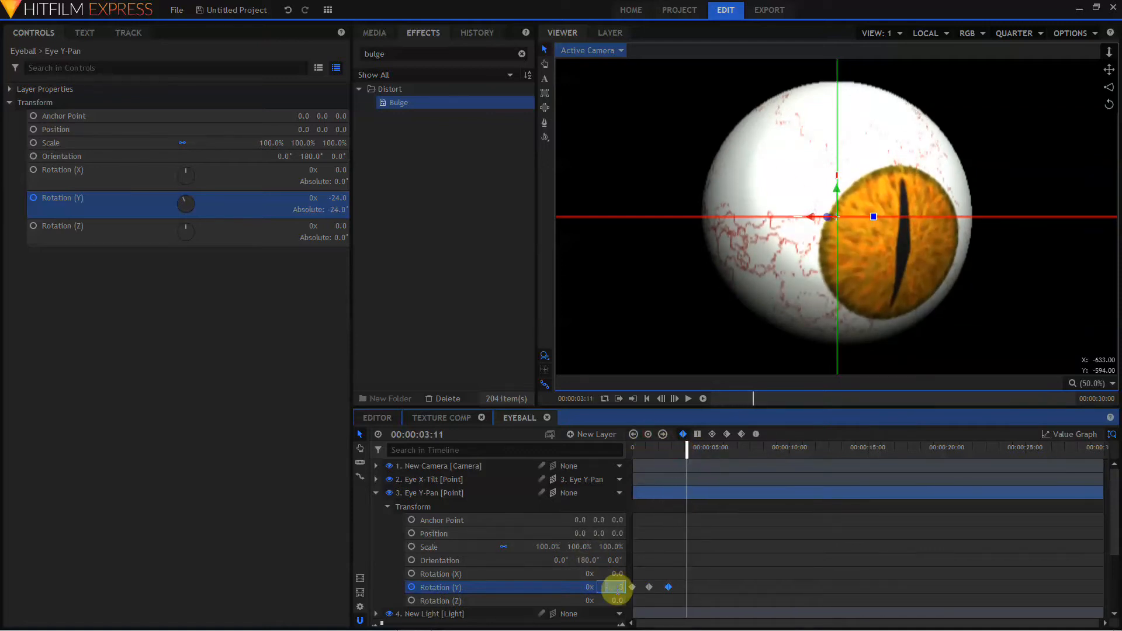
{"action": "left_click_drag", "start_coordinate": [614, 587], "coordinate": [609, 586]}
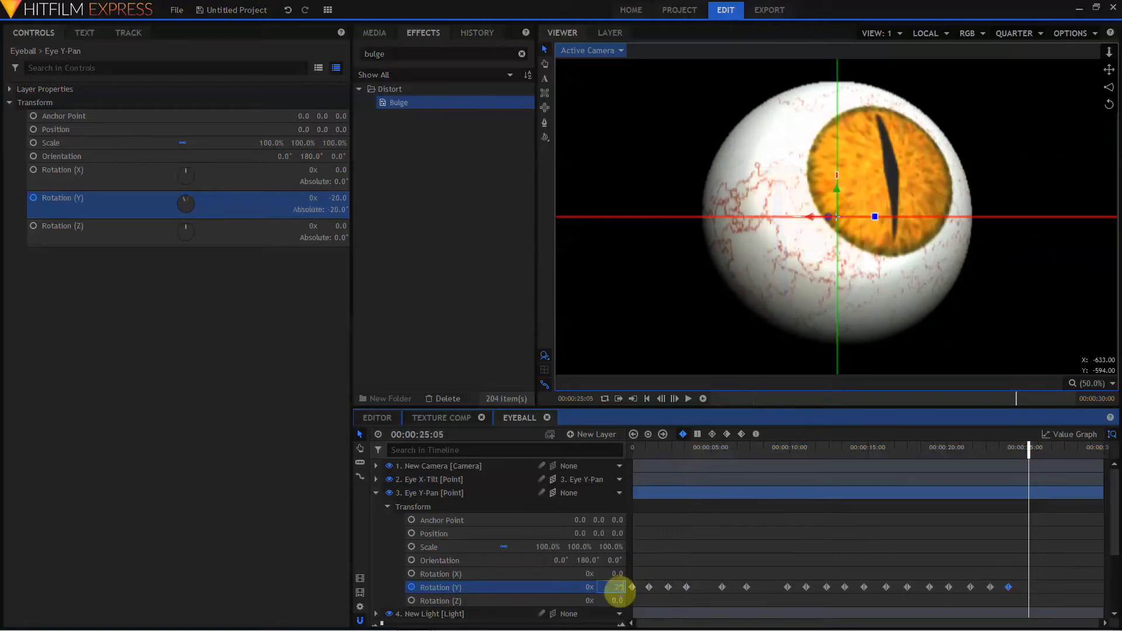
{"action": "left_click_drag", "start_coordinate": [619, 588], "coordinate": [631, 587]}
Add the closing Rotation (Y) keyframes, including one at -20°, and end the pan at 0° at 00:00:29:18.
{"action": "left_click_drag", "start_coordinate": [1027, 450], "coordinate": [1102, 451]}
{"action": "left_click", "coordinate": [648, 434]}
{"action": "left_click", "coordinate": [611, 587]}
{"action": "type", "text": "-20"}
{"action": "key", "text": "Return"}
{"action": "left_click", "coordinate": [647, 435]}
{"action": "left_click_drag", "start_coordinate": [607, 587], "coordinate": [614, 587]}
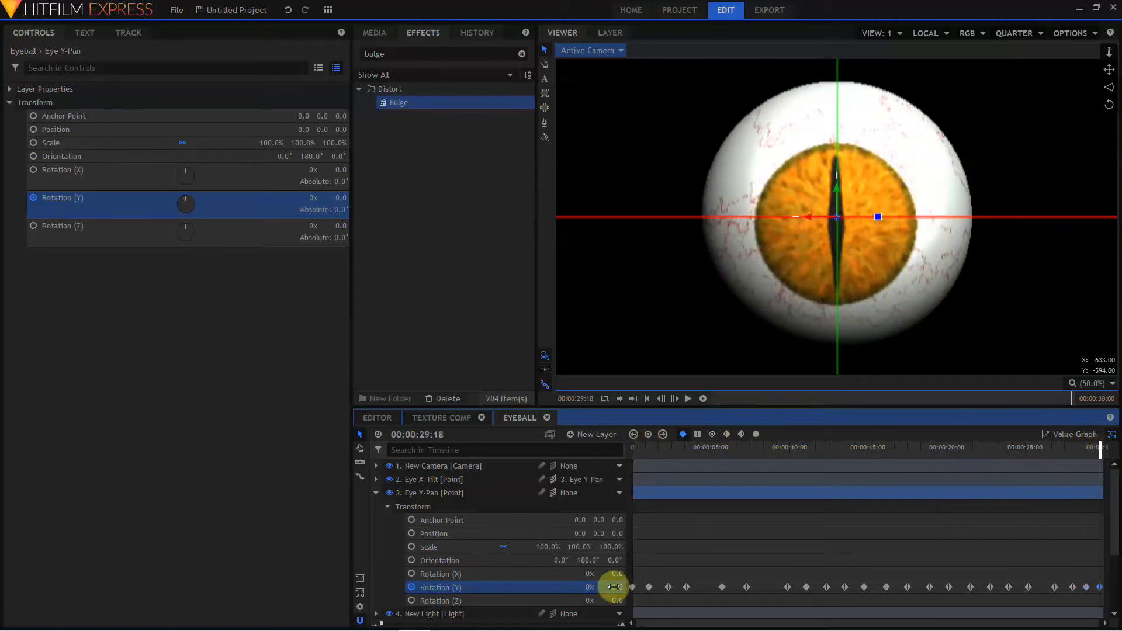
Select all of Eye Y-Pan's Rotation (Y) keyframes and change them to smooth interpolation.
{"action": "left_click", "coordinate": [636, 580]}
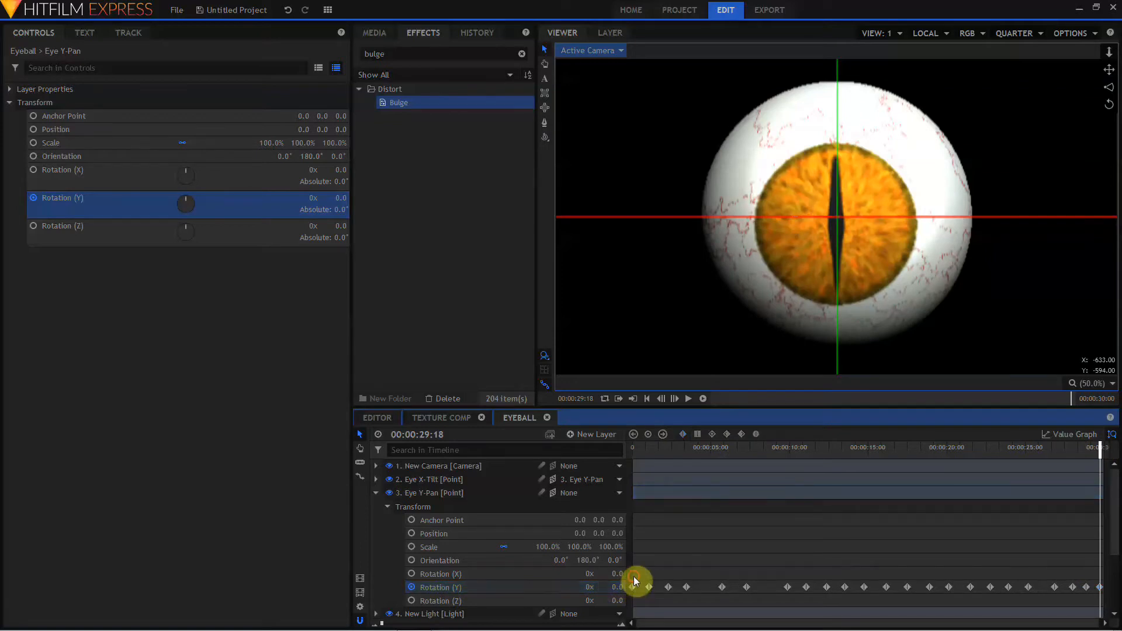
{"action": "left_click_drag", "start_coordinate": [645, 587], "coordinate": [1117, 602]}
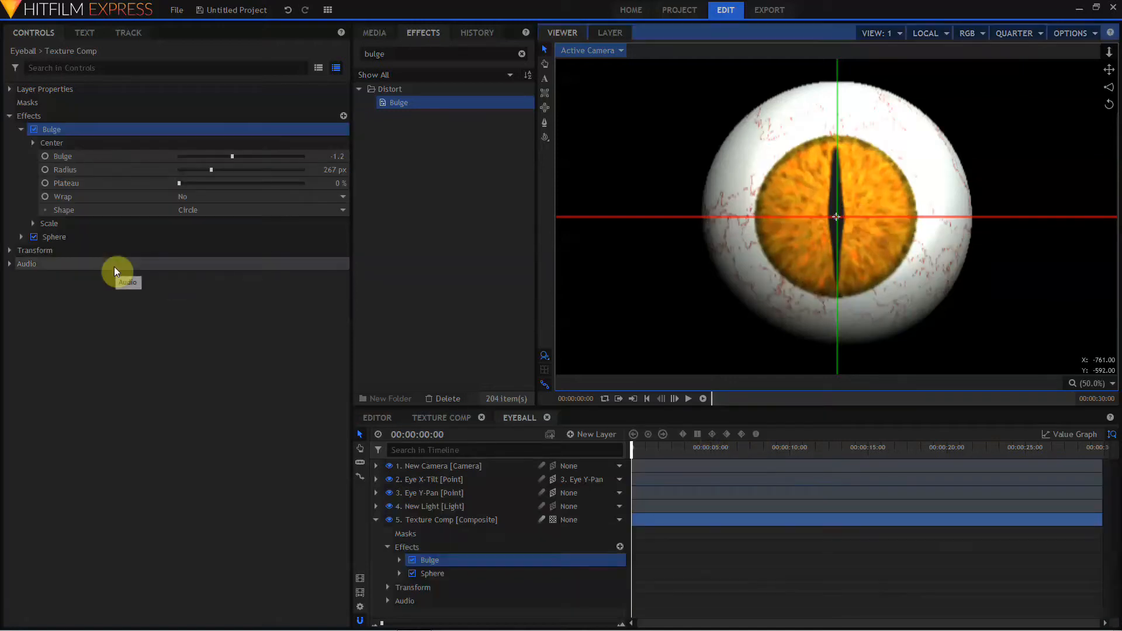
Enable keyframing for the Texture Comp's Bulge amount at the start and hold its value with a keyframe at about 1 second.
{"action": "left_click", "coordinate": [45, 156]}
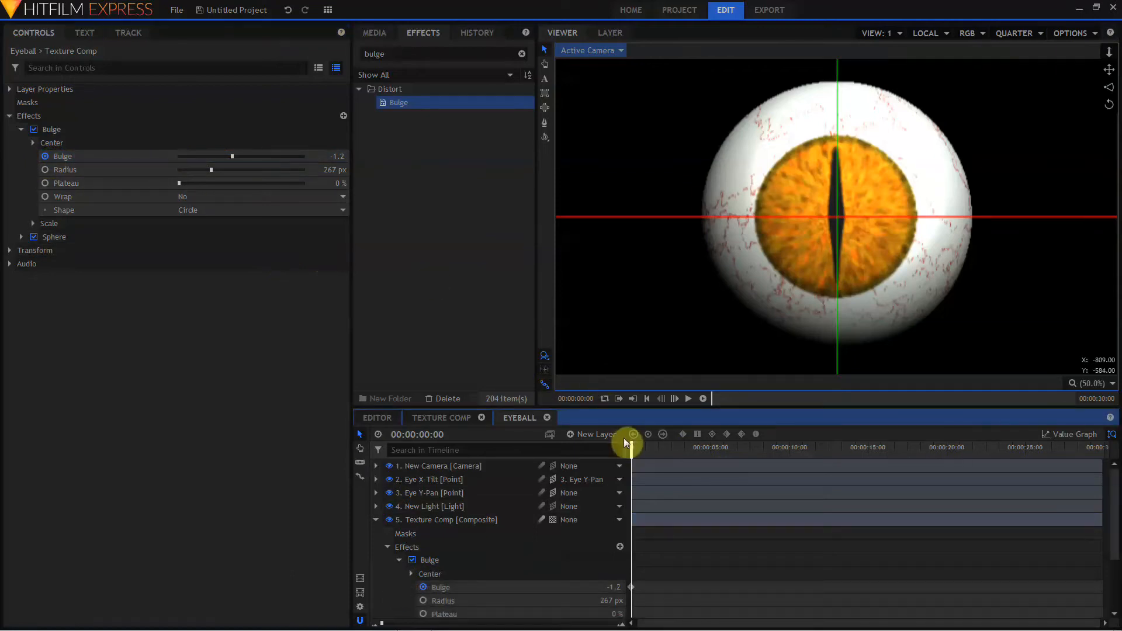
{"action": "left_click_drag", "start_coordinate": [631, 448], "coordinate": [668, 453]}
{"action": "left_click", "coordinate": [470, 587]}
{"action": "left_click", "coordinate": [648, 435]}
Widen the pupil by setting Bulge to 2.2 at 00:00:02:05, and narrow it back to a slit at 00:00:03:06.
{"action": "left_click_drag", "start_coordinate": [232, 156], "coordinate": [254, 156]}
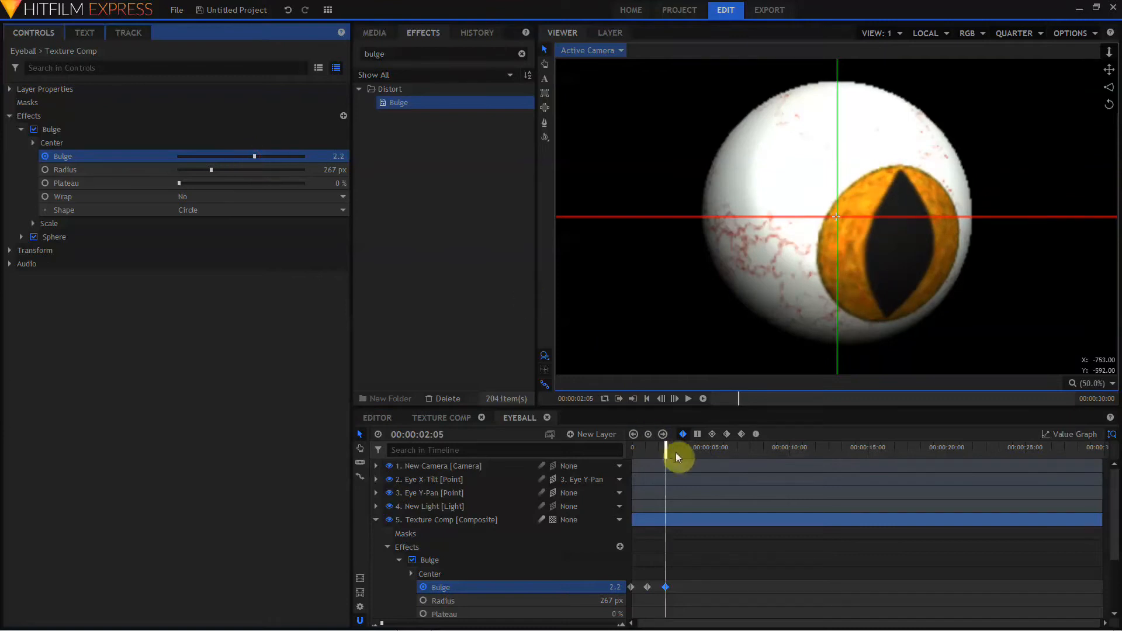
{"action": "left_click_drag", "start_coordinate": [668, 450], "coordinate": [682, 452]}
{"action": "left_click_drag", "start_coordinate": [255, 156], "coordinate": [231, 156]}
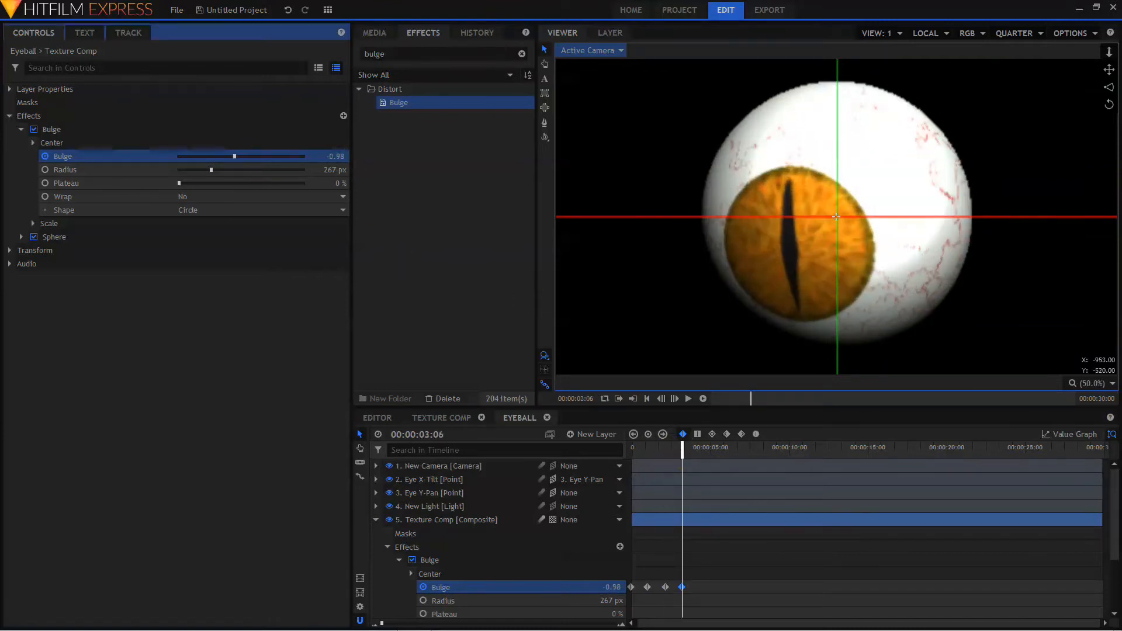
Continue the pupil animation with Bulge keyframes along the rest of the timeline, ending at -1.2 at 00:00:29:23.
{"action": "left_click_drag", "start_coordinate": [682, 452], "coordinate": [689, 451]}
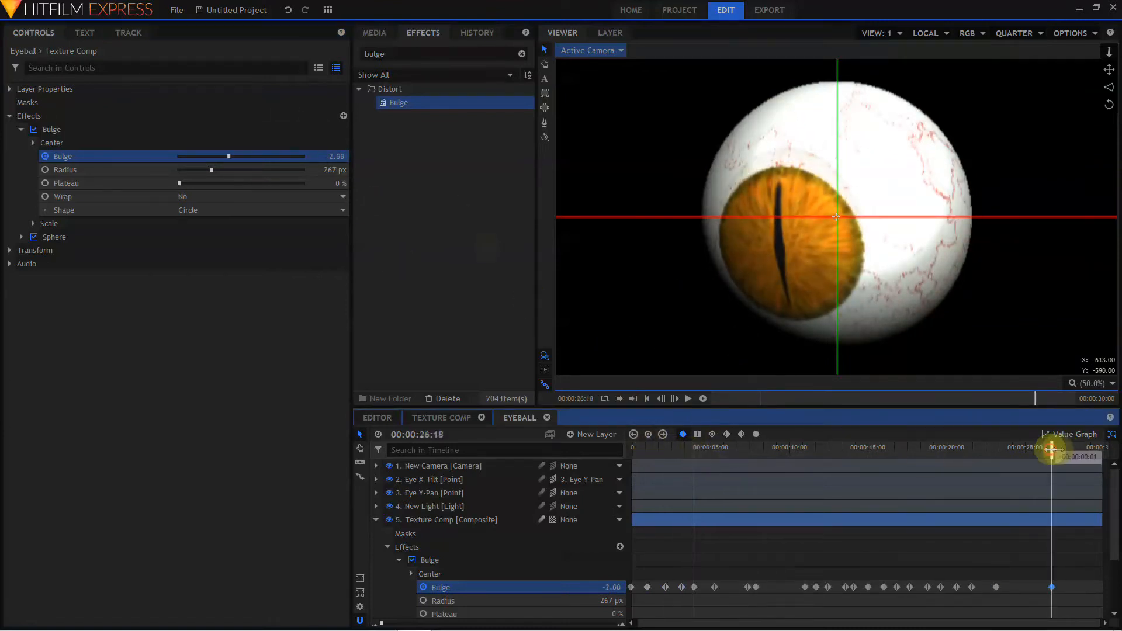
{"action": "left_click_drag", "start_coordinate": [1052, 450], "coordinate": [1112, 456]}
{"action": "left_click", "coordinate": [333, 157]}
{"action": "type", "text": "1"}
{"action": "key", "text": "Return"}
{"action": "type", "text": "-2"}
{"action": "key", "text": "Return"}
Select all Bulge keyframes on the Texture Comp layer and change them to smooth interpolation.
{"action": "left_click", "coordinate": [632, 587]}
{"action": "right_click", "coordinate": [559, 588]}
{"action": "left_click", "coordinate": [580, 548]}
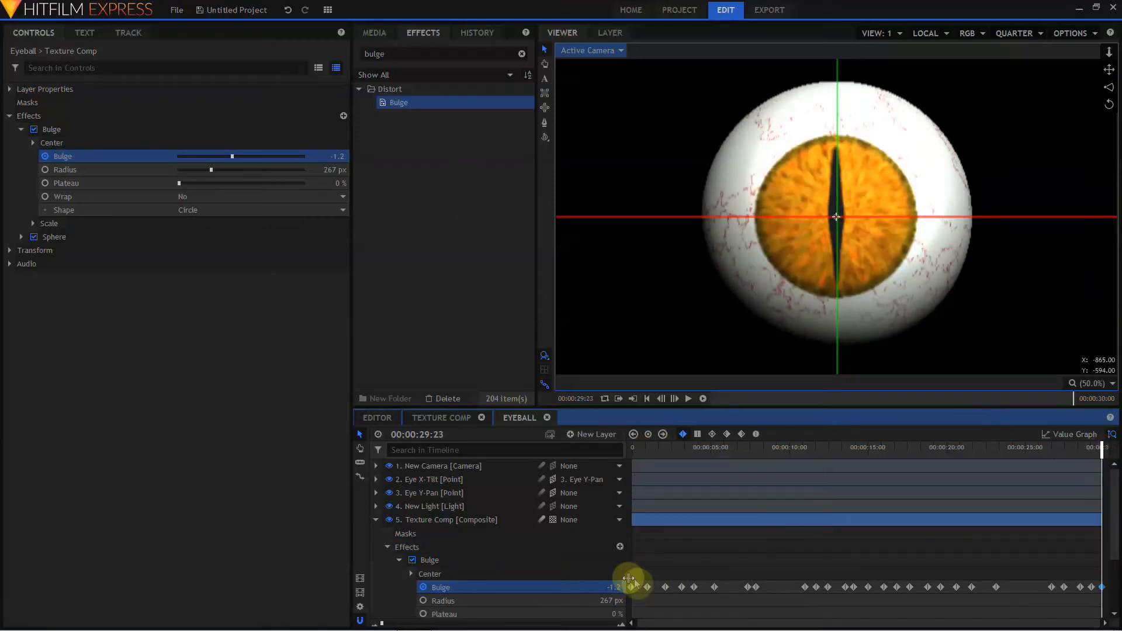
{"action": "left_click", "coordinate": [636, 584]}
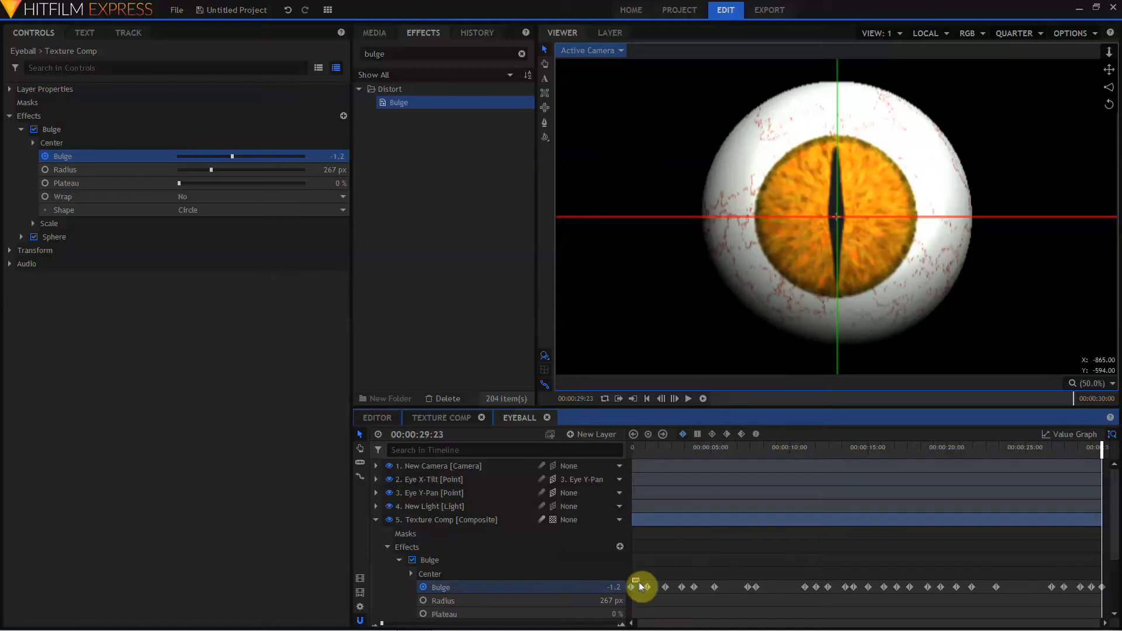
{"action": "left_click_drag", "start_coordinate": [640, 586], "coordinate": [1109, 593]}
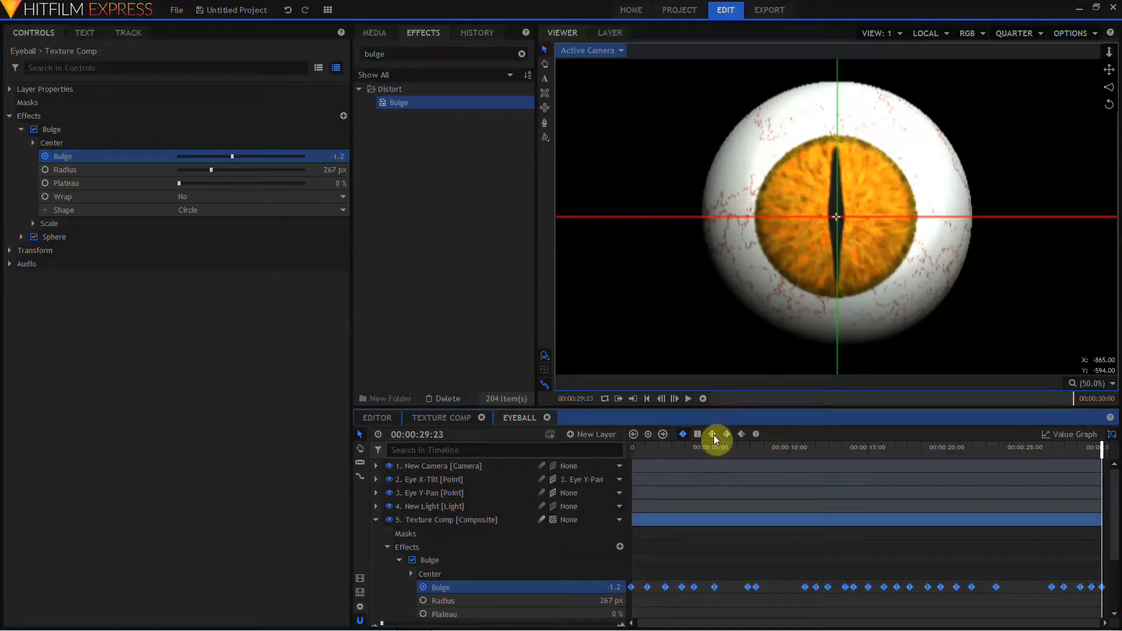
{"action": "left_click", "coordinate": [713, 435]}
Play back the eye animation at Full viewer quality and select the Texture Comp layer.
{"action": "left_click", "coordinate": [689, 398]}
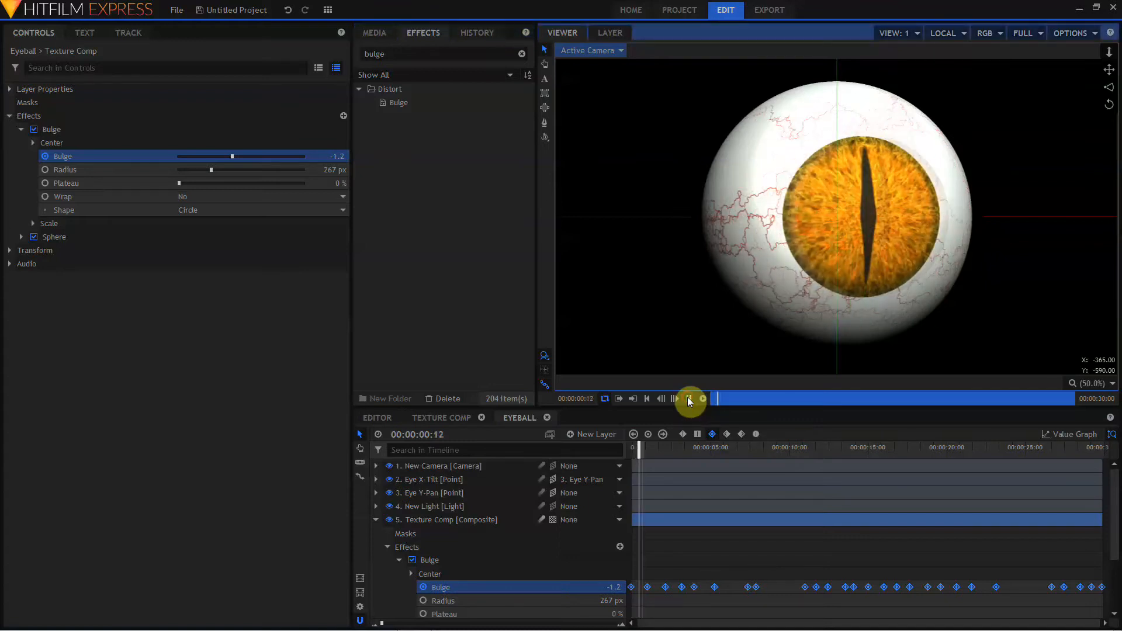
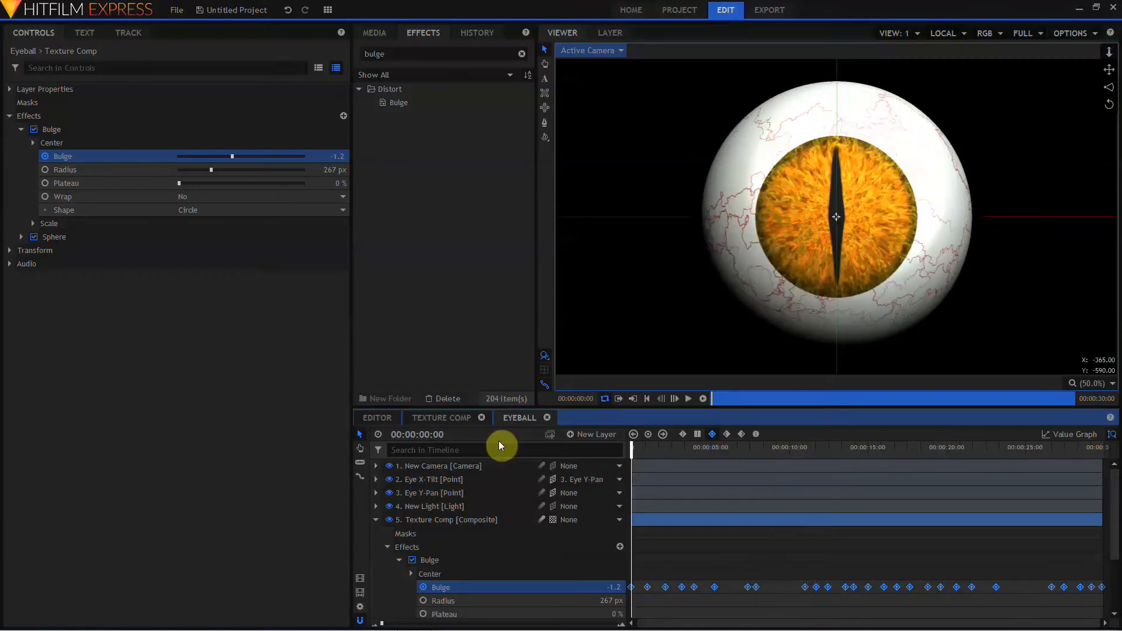
{"action": "left_click", "coordinate": [457, 517]}
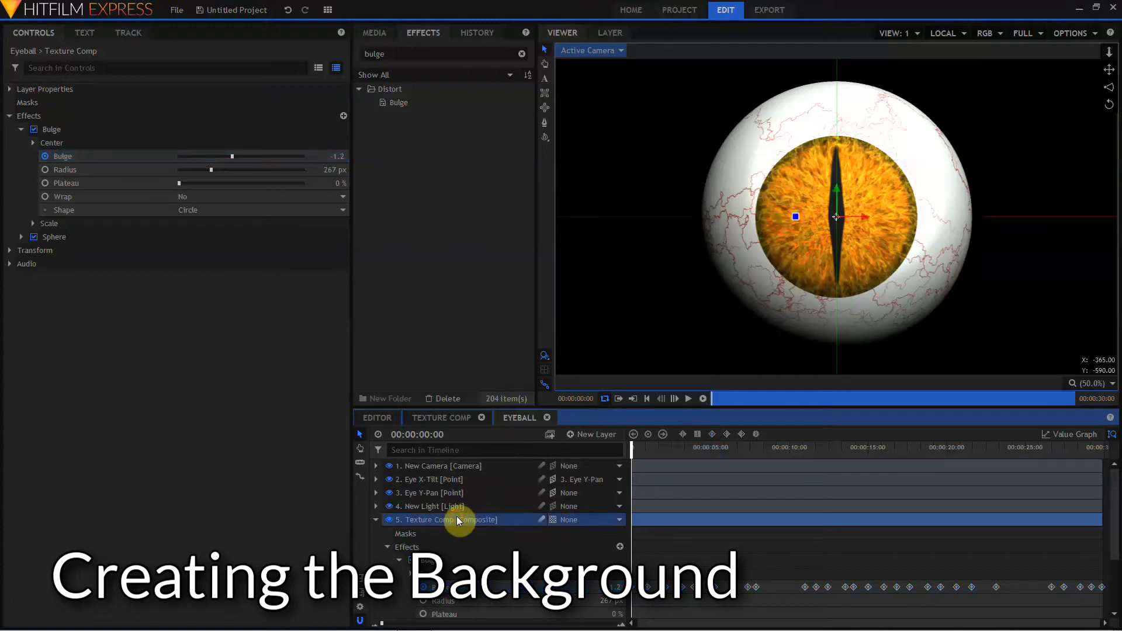
Set the Sphere radius of the Texture Comp layer to 350.
{"action": "left_click", "coordinate": [22, 239]}
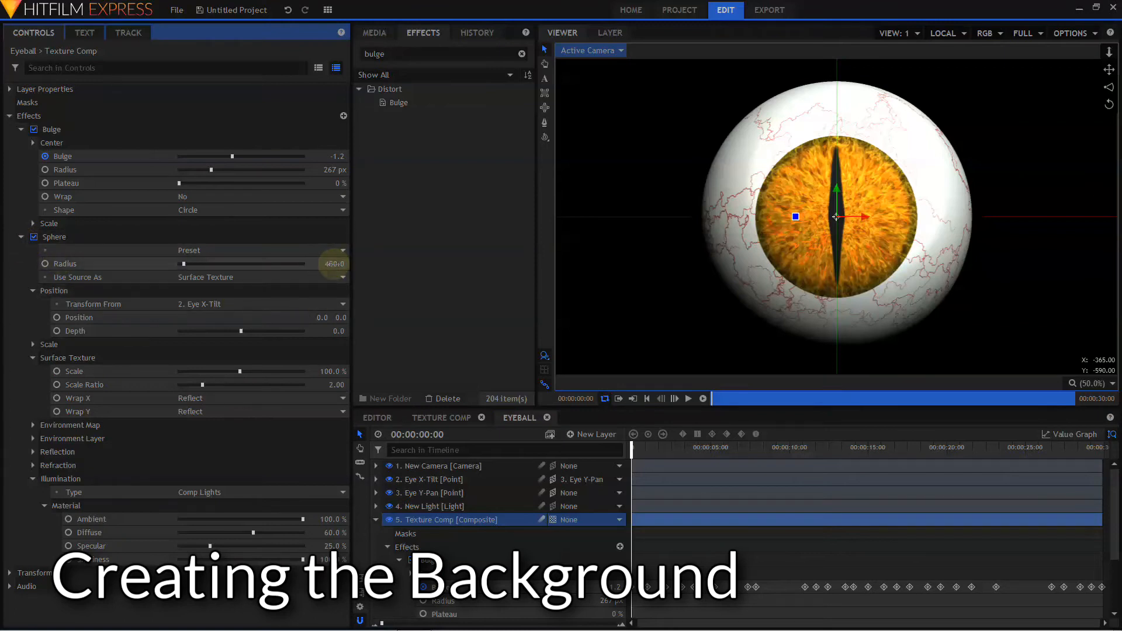
{"action": "type", "text": "350"}
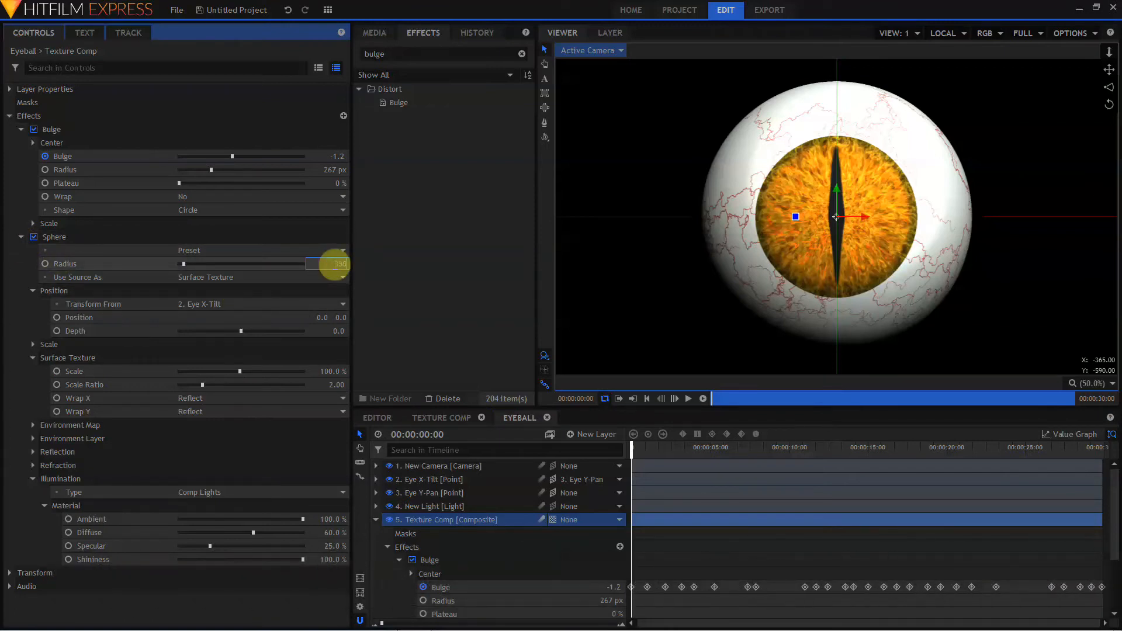
{"action": "key", "text": "Return"}
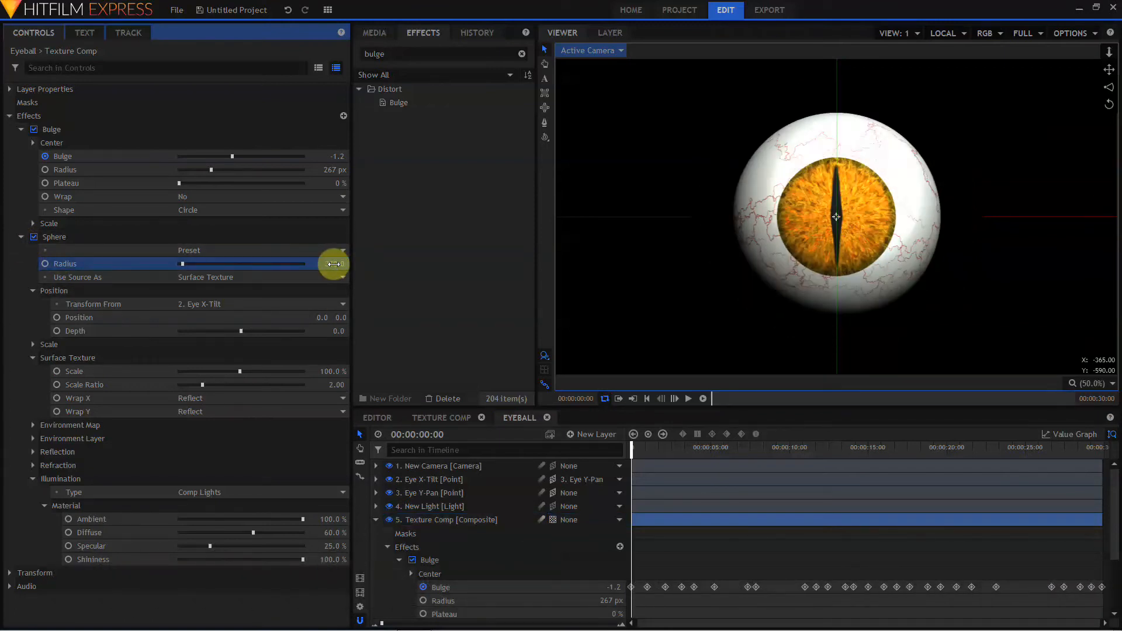
Collapse the Texture Comp layer's properties and rename the layer EyeBall.
{"action": "left_click", "coordinate": [375, 519]}
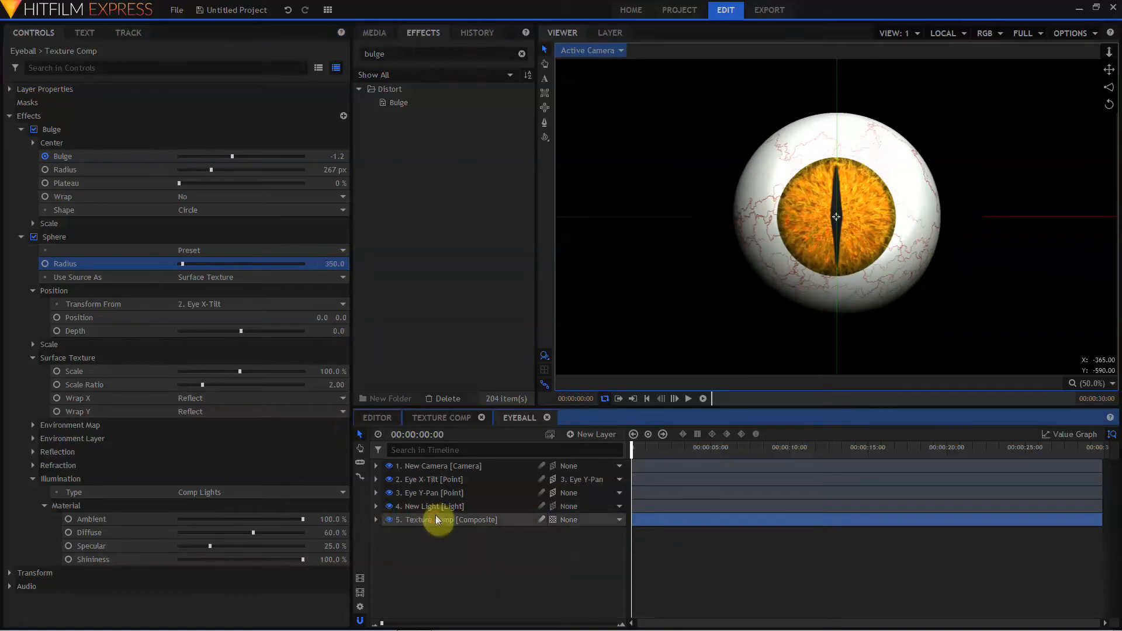
{"action": "left_click", "coordinate": [435, 517]}
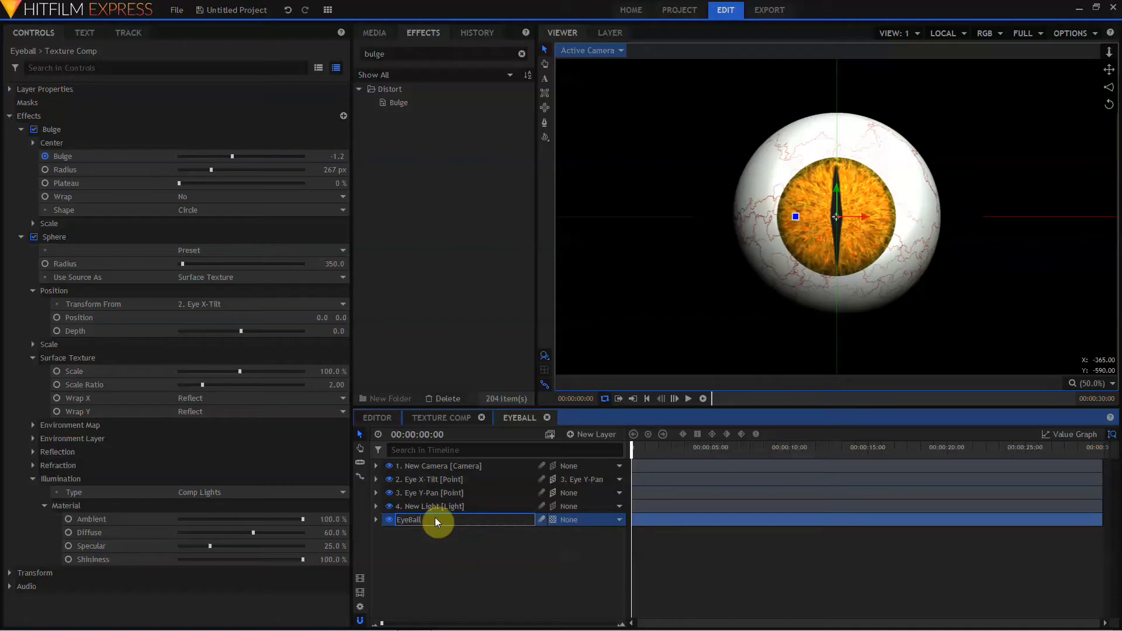
{"action": "key", "text": "Return"}
Duplicate the EyeBall layer and rename the lower copy Fire.
{"action": "key", "text": "ctrl+d"}
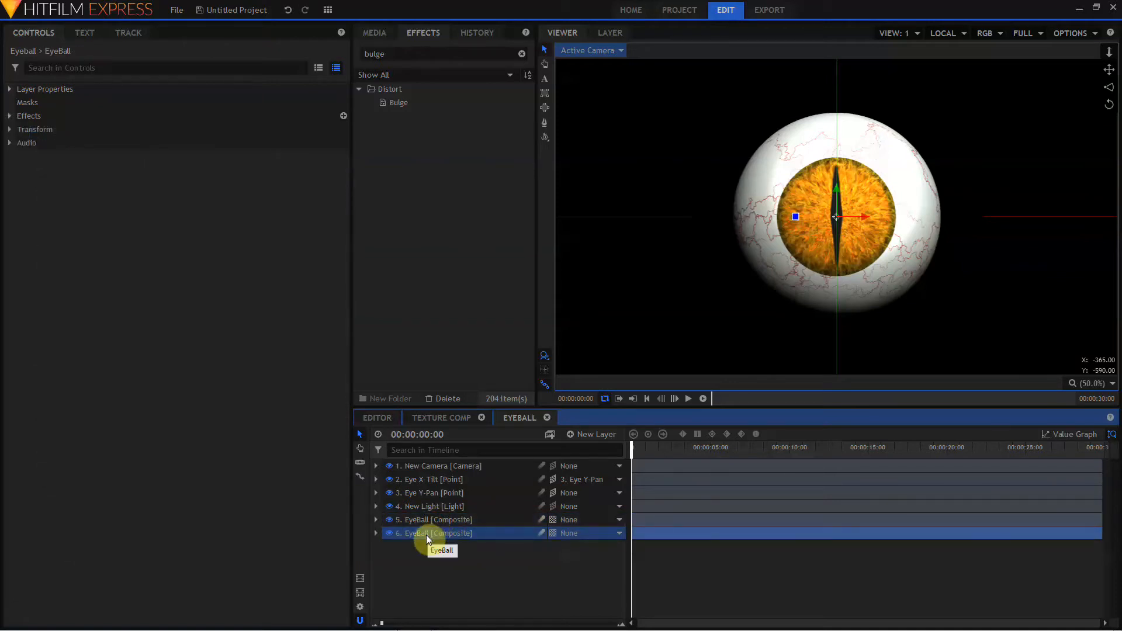
{"action": "left_click", "coordinate": [426, 535]}
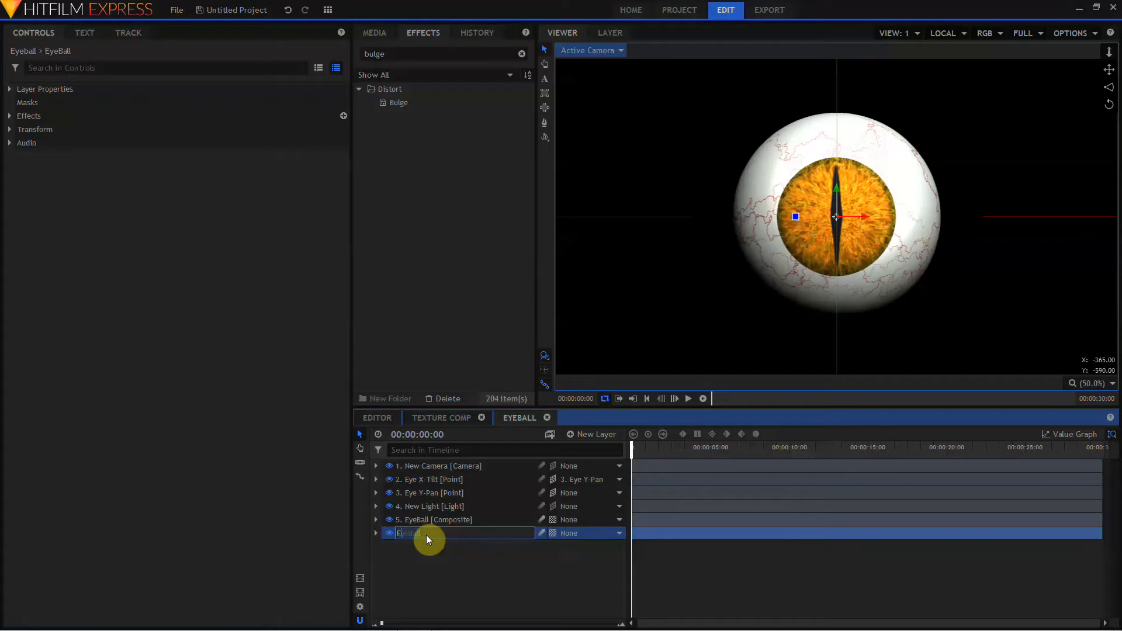
{"action": "type", "text": "Fire"}
{"action": "key", "text": "Return"}
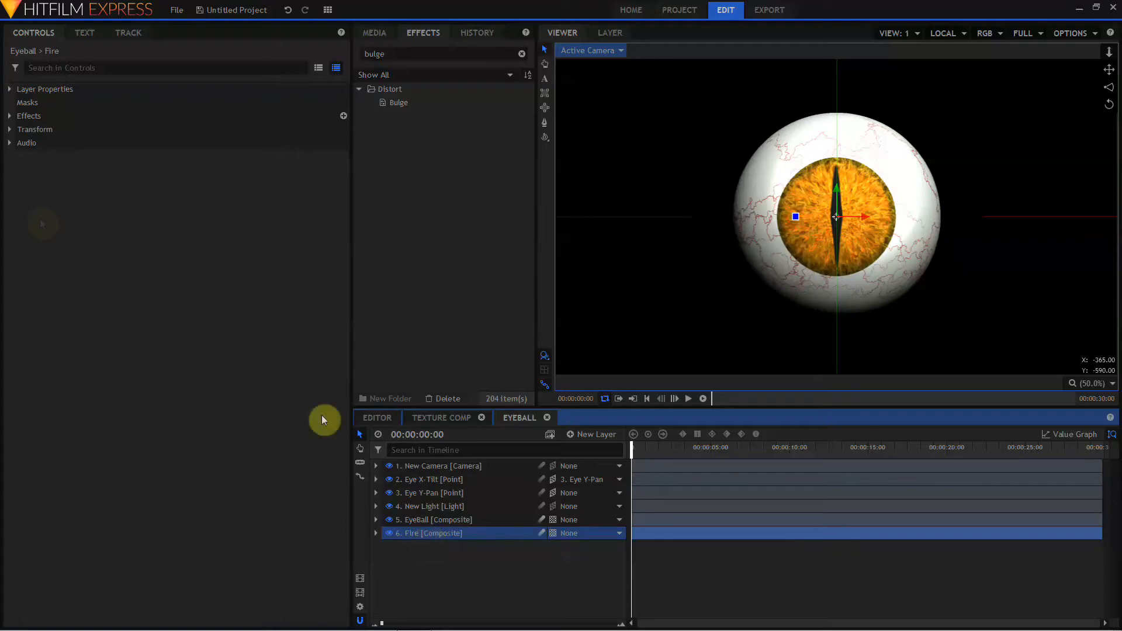
On the Fire layer's Sphere effect, set the illumination type to None and the radius to 360.
{"action": "left_click", "coordinate": [11, 116]}
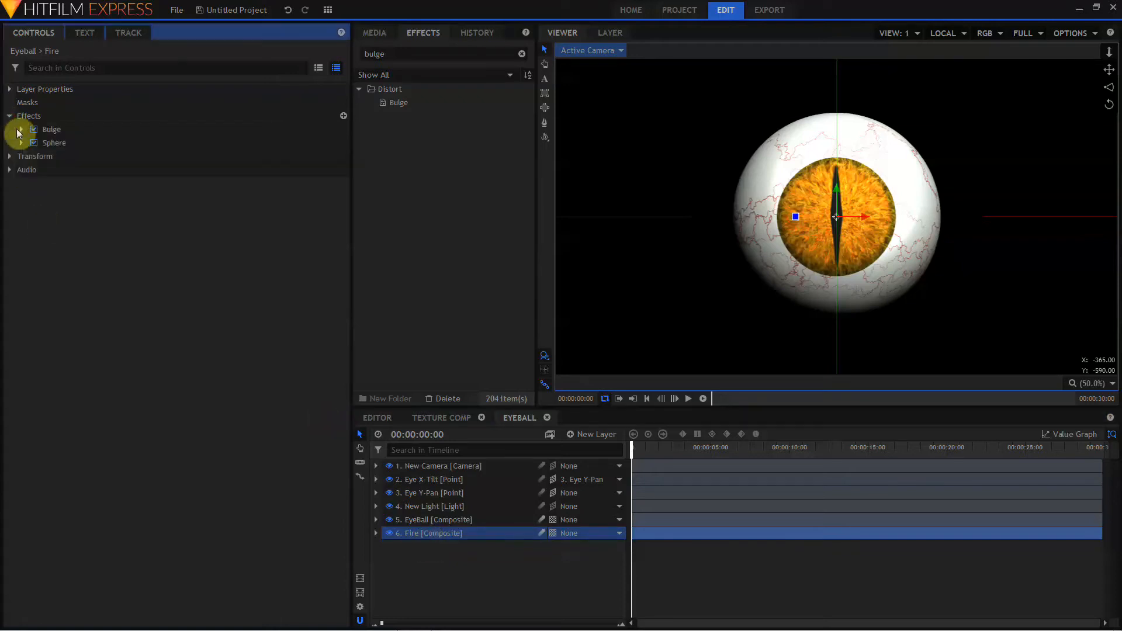
{"action": "left_click", "coordinate": [22, 143]}
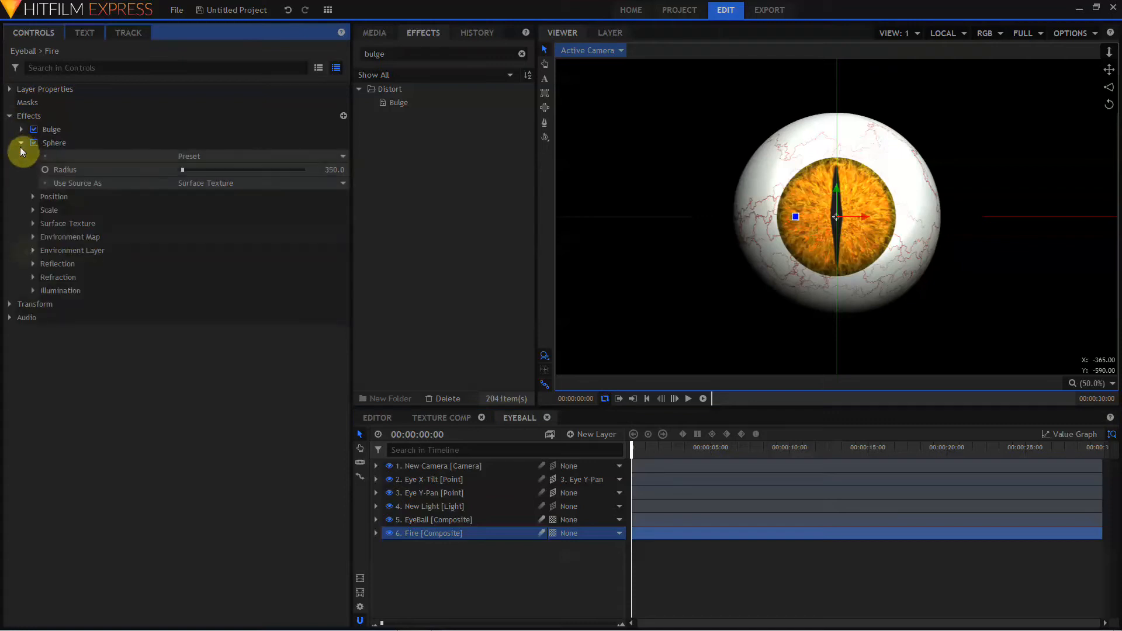
{"action": "left_click", "coordinate": [32, 292]}
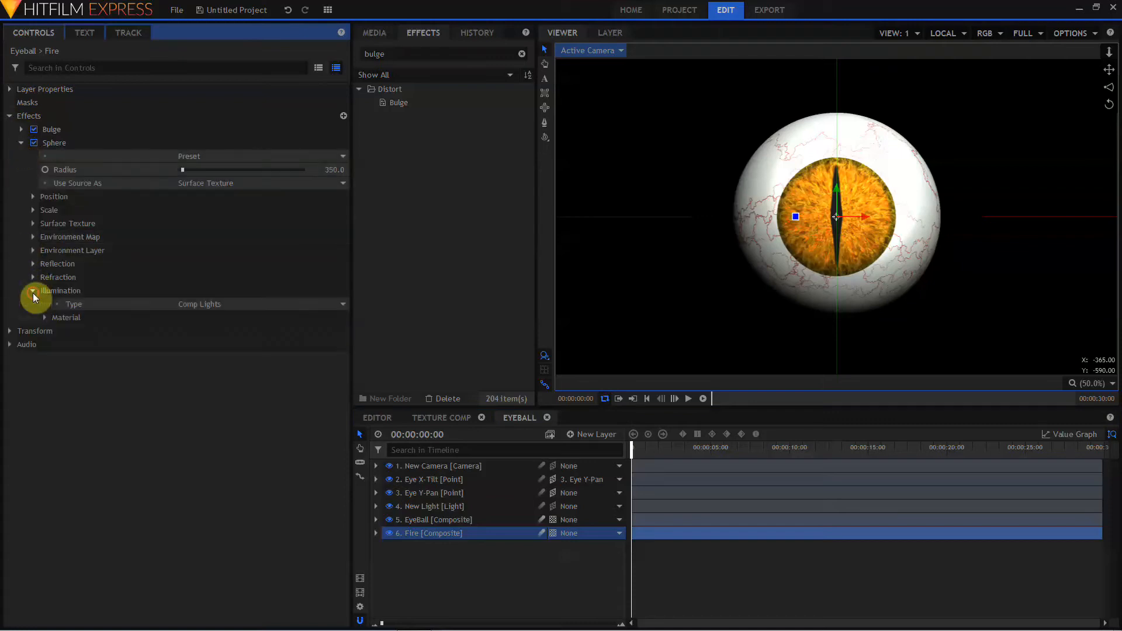
{"action": "left_click", "coordinate": [204, 304]}
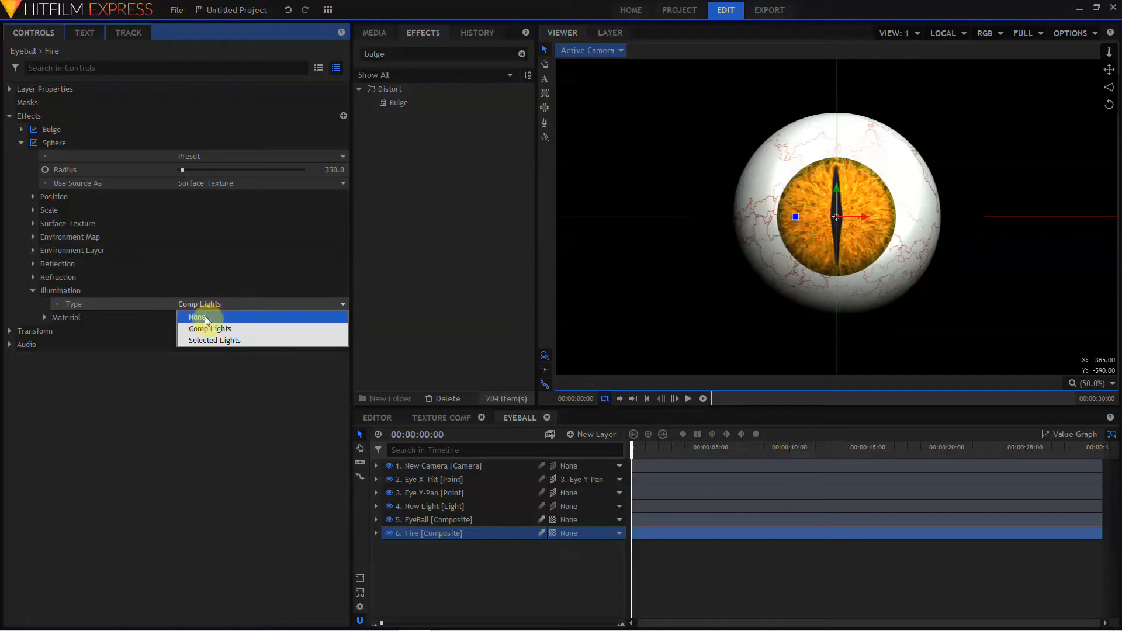
{"action": "left_click", "coordinate": [205, 316]}
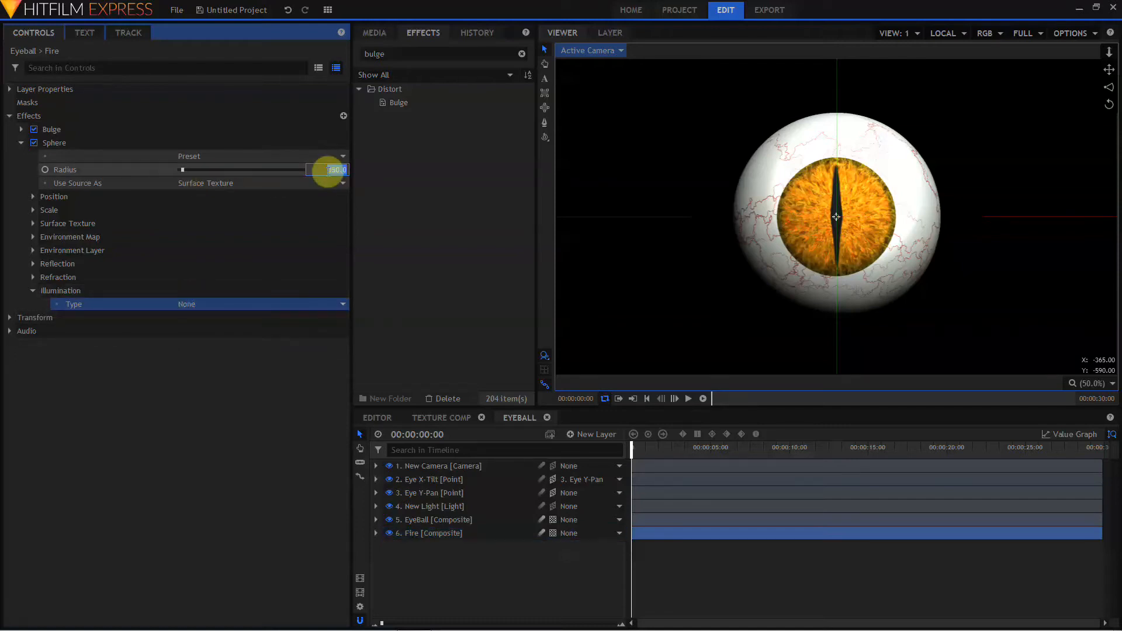
{"action": "left_click_drag", "start_coordinate": [327, 170], "coordinate": [326, 171]}
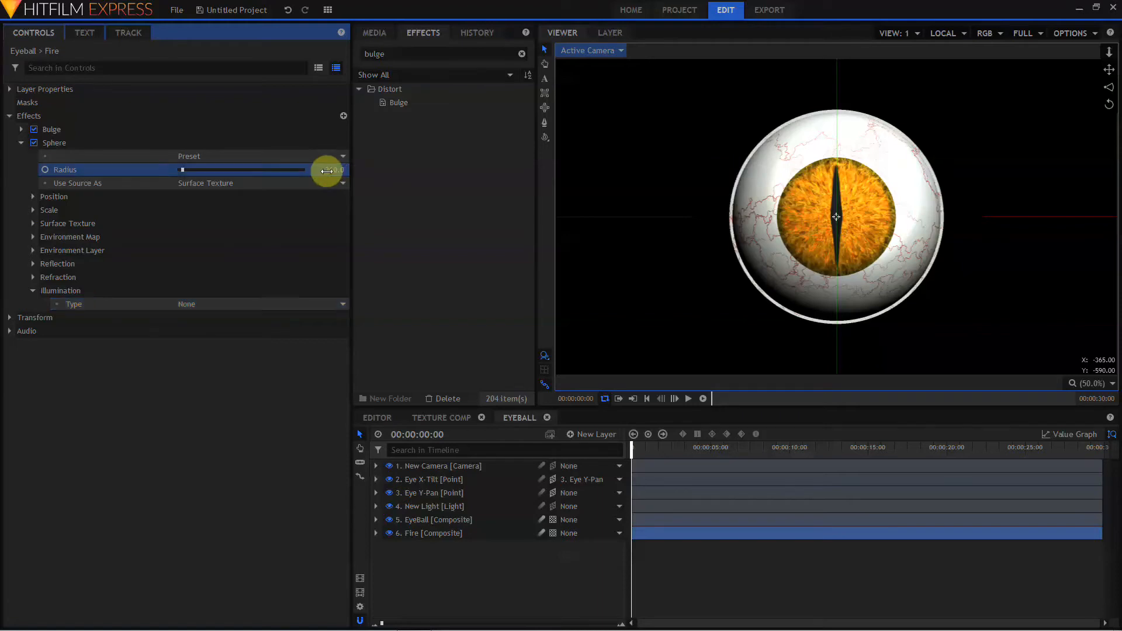
Add a Zoom Blur effect after Sphere on the Fire layer and set its Strength to 35.
{"action": "left_click_drag", "start_coordinate": [393, 54], "coordinate": [257, 65]}
{"action": "type", "text": "z"}
{"action": "type", "text": "oom"}
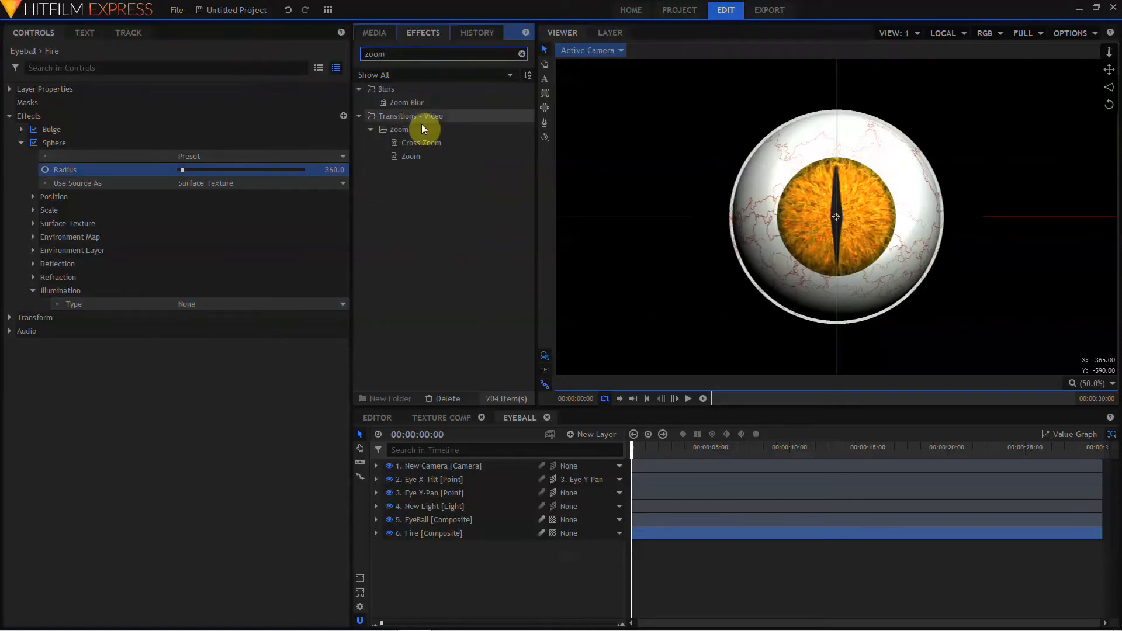
{"action": "left_click_drag", "start_coordinate": [403, 103], "coordinate": [261, 358]}
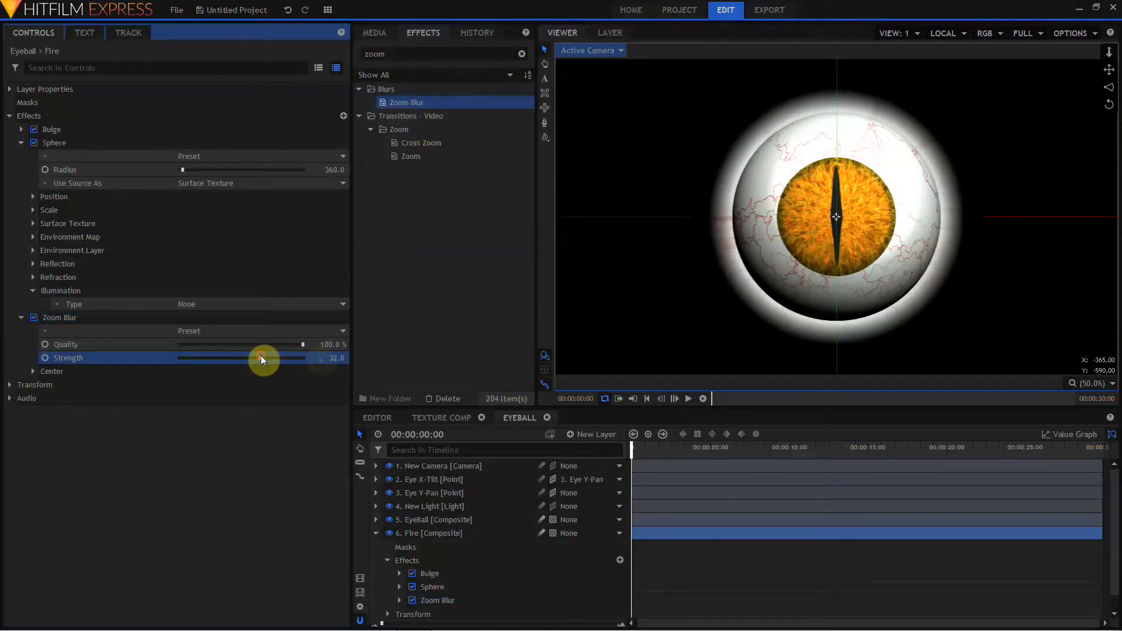
{"action": "left_click", "coordinate": [339, 358]}
{"action": "type", "text": "35"}
{"action": "key", "text": "Return"}
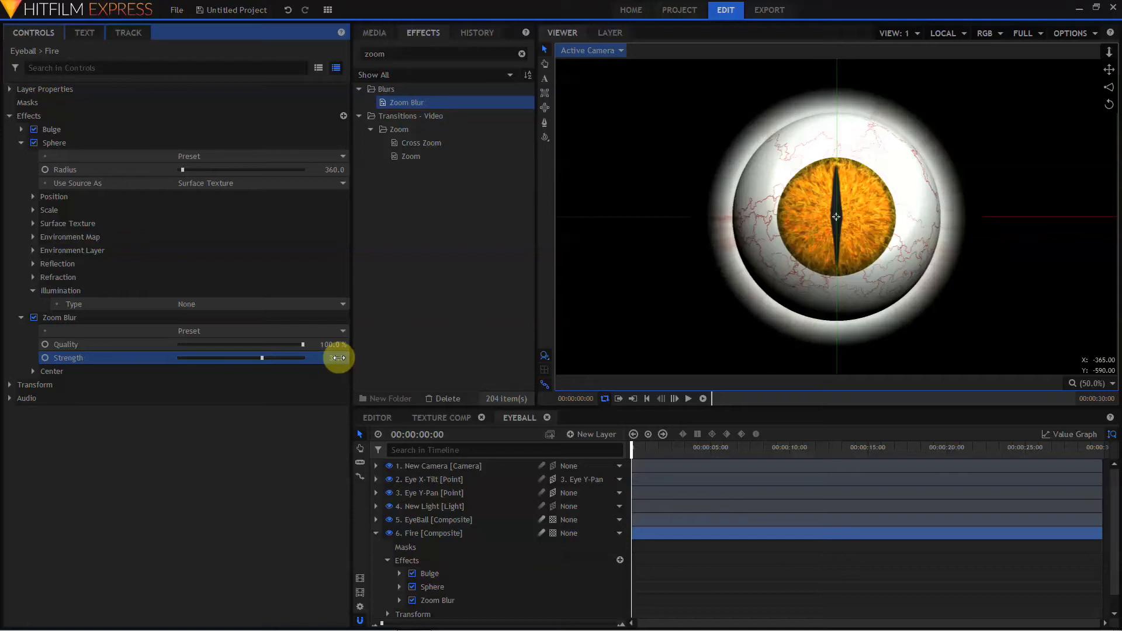
Add Heat Distortion after the Zoom Blur on the Fire layer, with Distortion 297 and Scale about 52.1 px.
{"action": "left_click", "coordinate": [413, 53]}
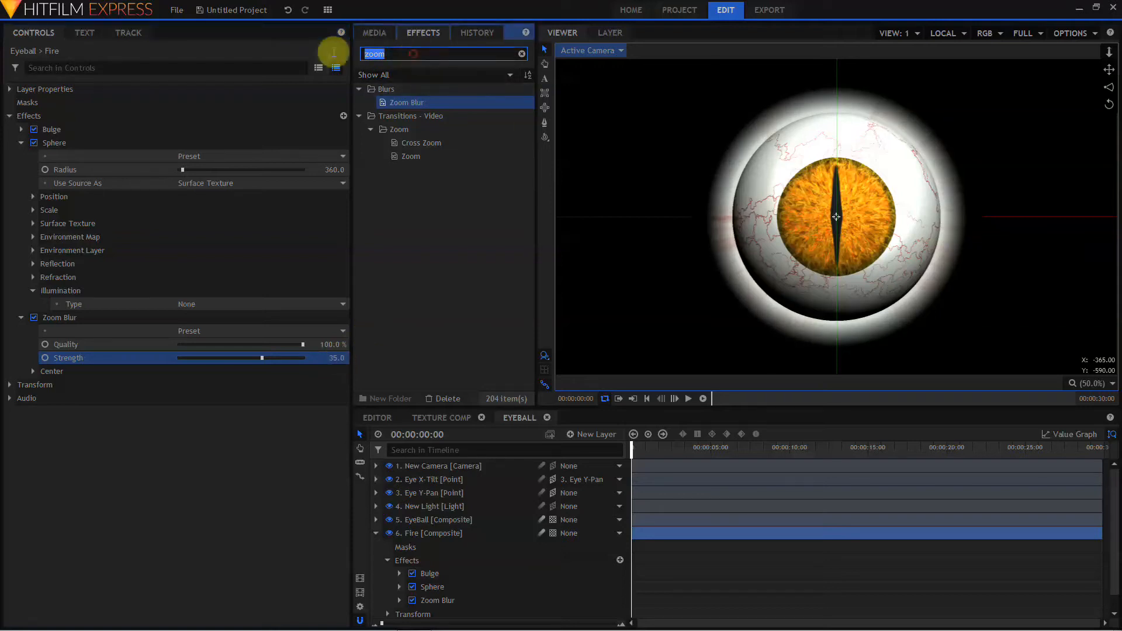
{"action": "type", "text": "heat"}
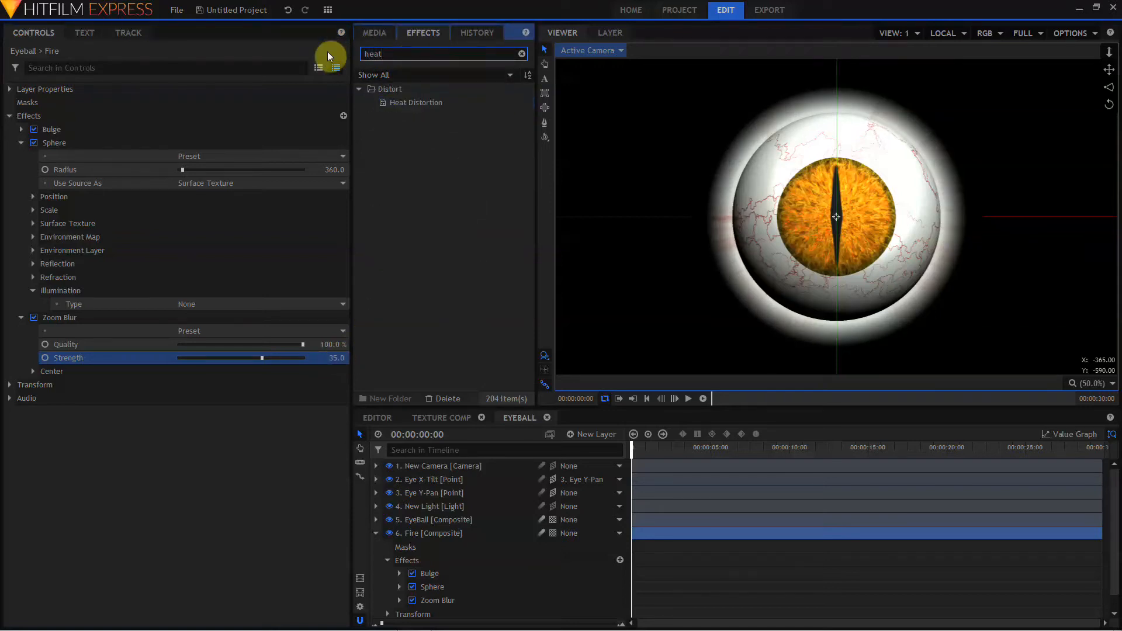
{"action": "left_click_drag", "start_coordinate": [413, 101], "coordinate": [24, 385]}
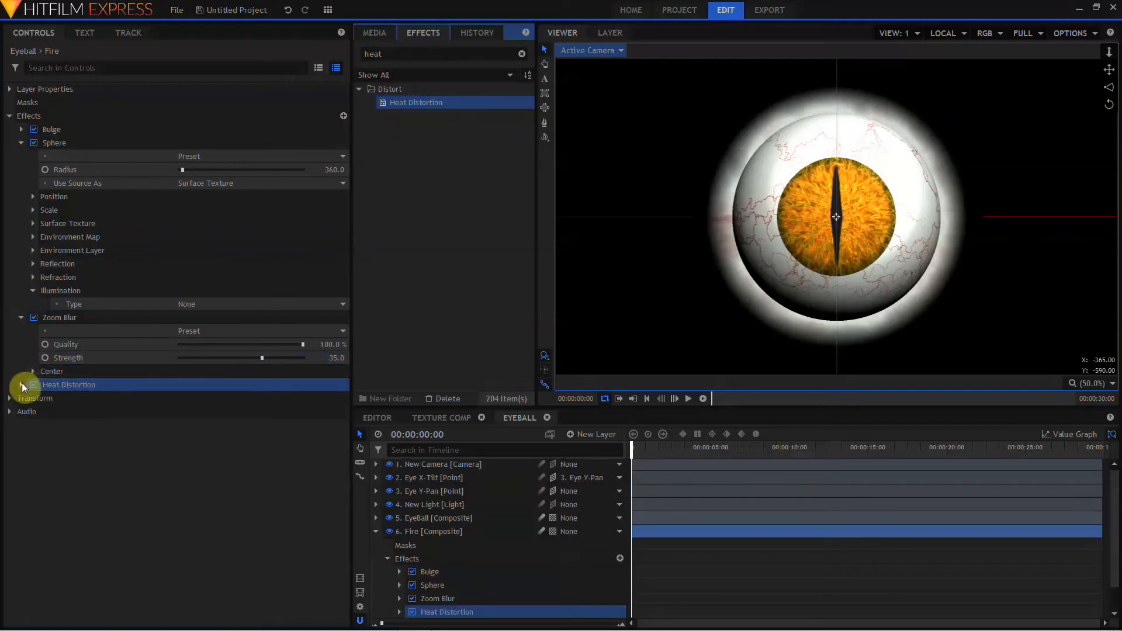
{"action": "left_click", "coordinate": [22, 384]}
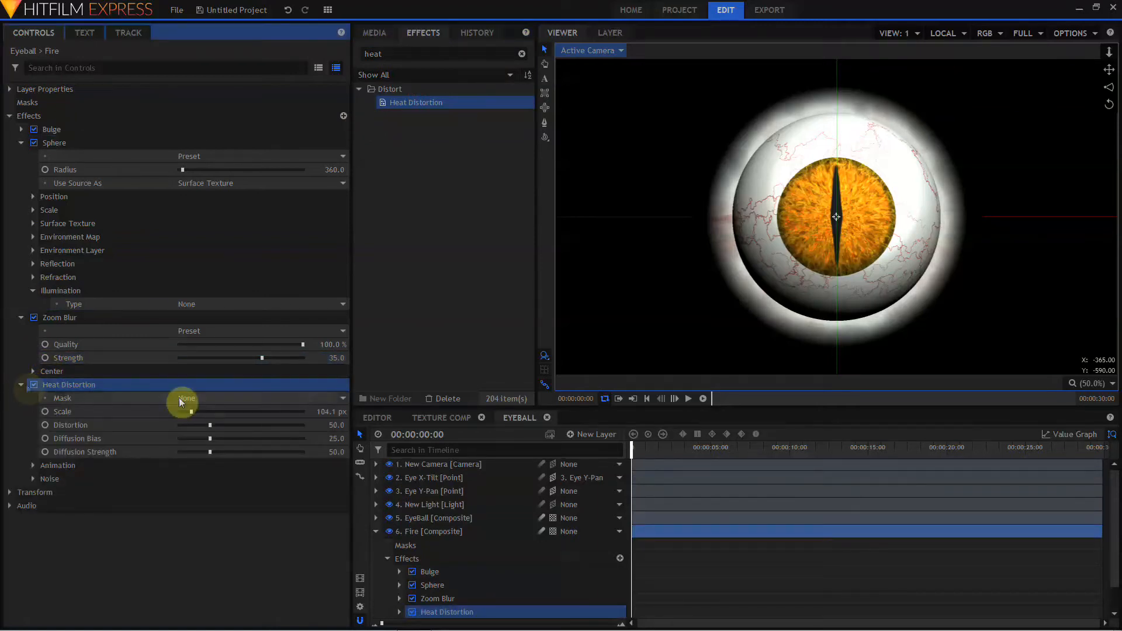
{"action": "left_click_drag", "start_coordinate": [336, 424], "coordinate": [481, 425]}
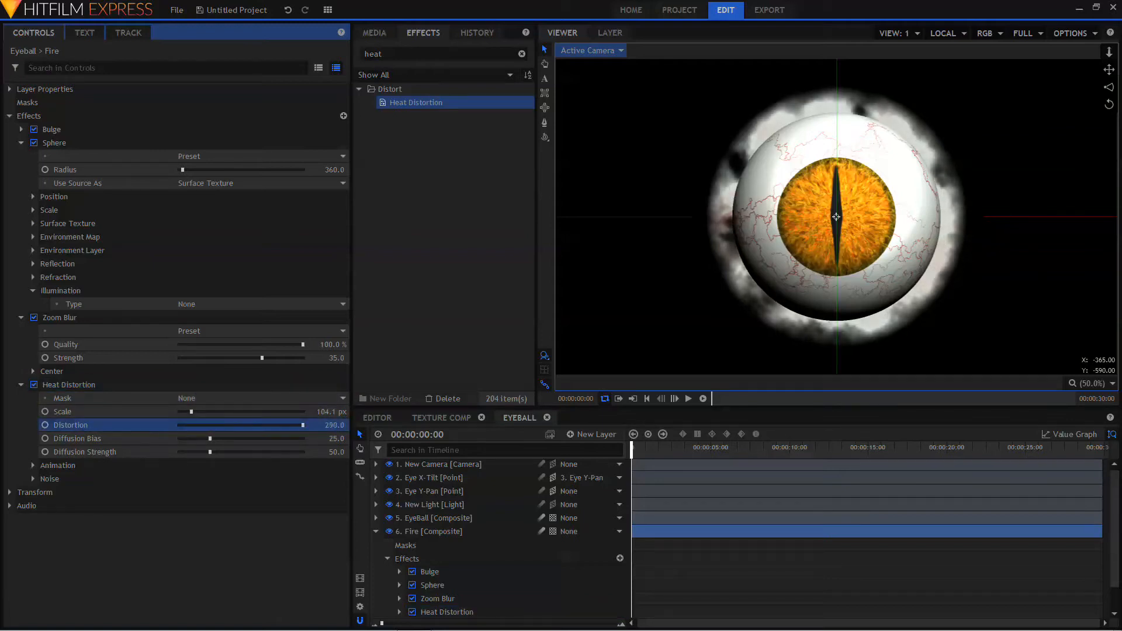
{"action": "left_click_drag", "start_coordinate": [335, 412], "coordinate": [338, 412]}
{"action": "left_click_drag", "start_coordinate": [332, 412], "coordinate": [298, 412]}
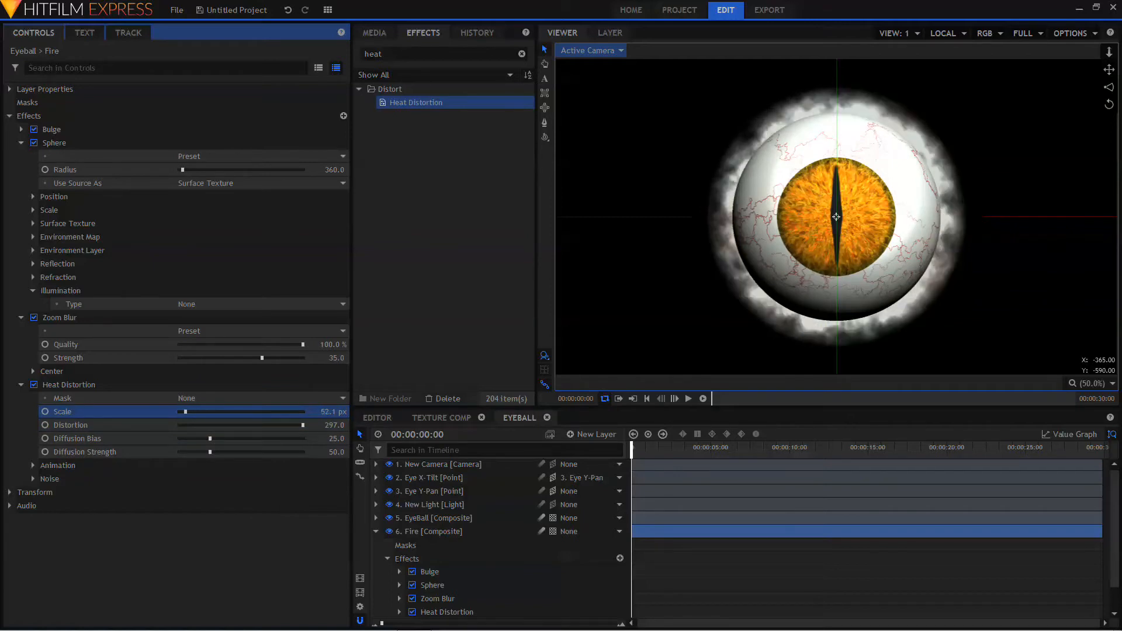
Add a second Zoom Blur after Heat Distortion on the Fire layer and set its Strength to 15.
{"action": "left_click", "coordinate": [380, 53]}
{"action": "key", "text": "ctrl+a"}
{"action": "type", "text": "z"}
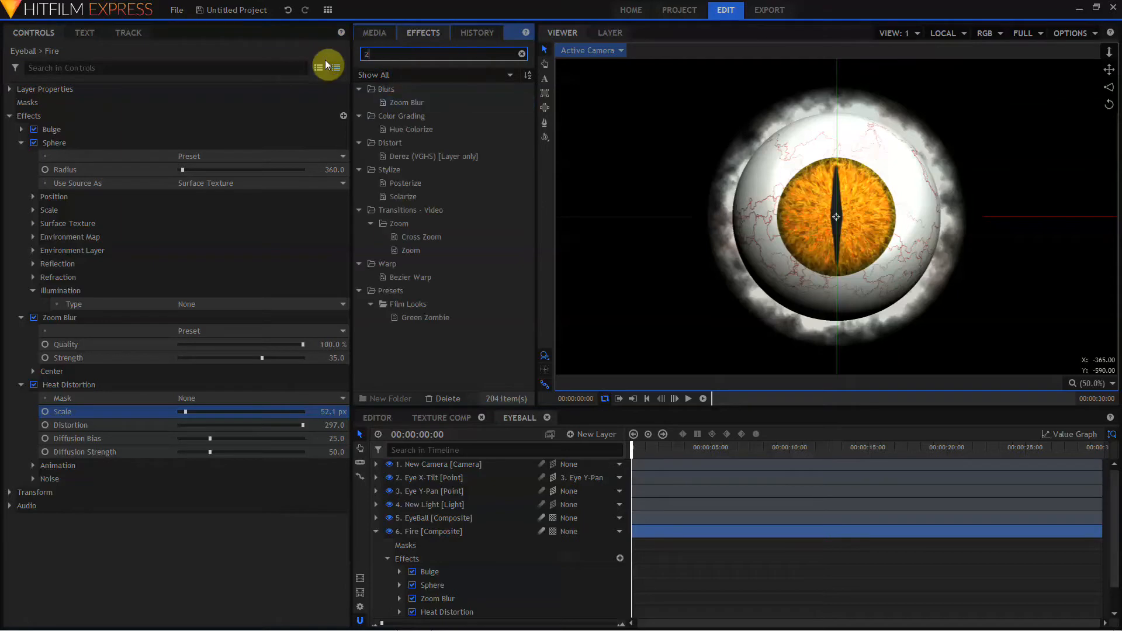
{"action": "type", "text": "oom"}
{"action": "left_click_drag", "start_coordinate": [402, 102], "coordinate": [30, 493]}
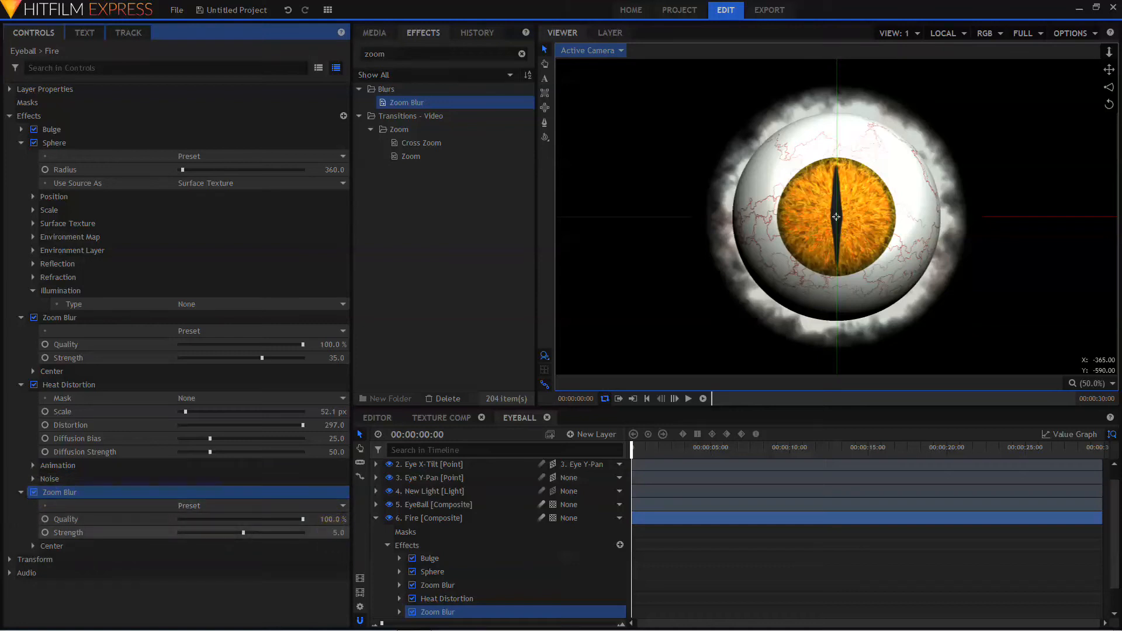
{"action": "left_click_drag", "start_coordinate": [338, 533], "coordinate": [345, 533]}
{"action": "left_click", "coordinate": [334, 533]}
{"action": "type", "text": "15"}
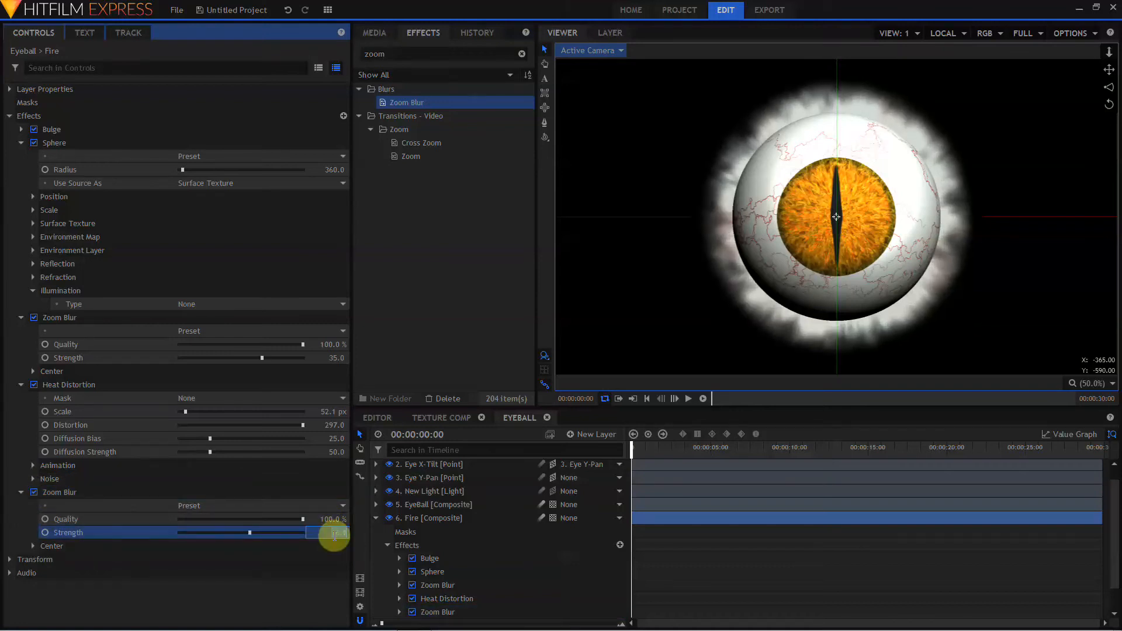
{"action": "key", "text": "Return"}
{"action": "left_click", "coordinate": [21, 493]}
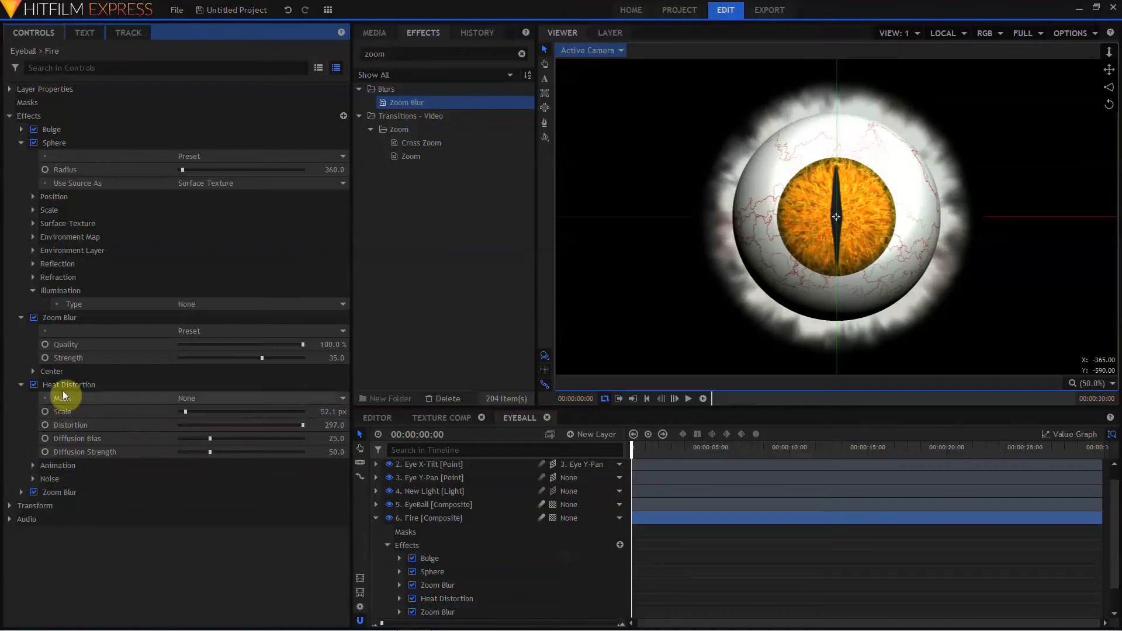
Duplicate Heat Distortion, place the copy after the second Zoom Blur, and set its Scale to about 610.3 px and Distortion to 42.
{"action": "left_click", "coordinate": [64, 385]}
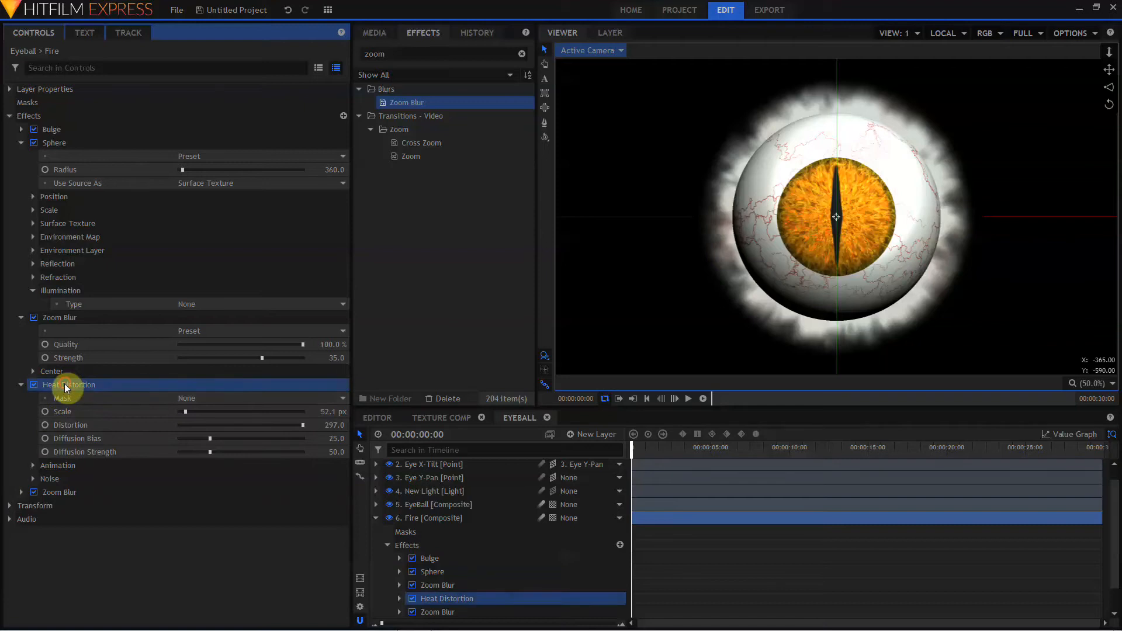
{"action": "key", "text": "ctrl+d"}
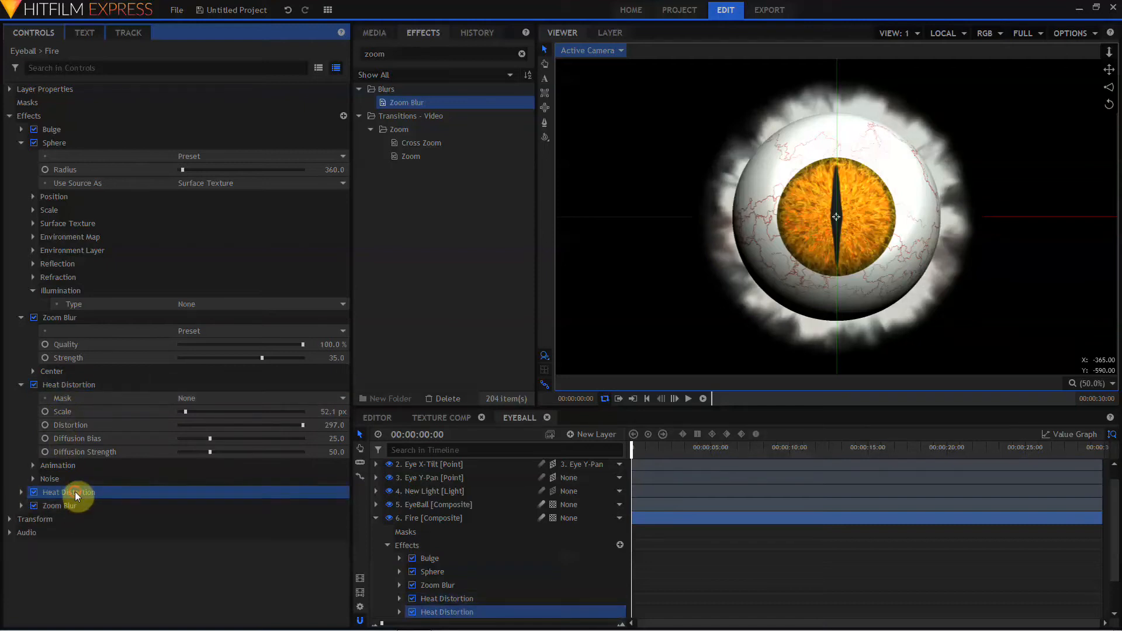
{"action": "left_click_drag", "start_coordinate": [75, 492], "coordinate": [74, 509]}
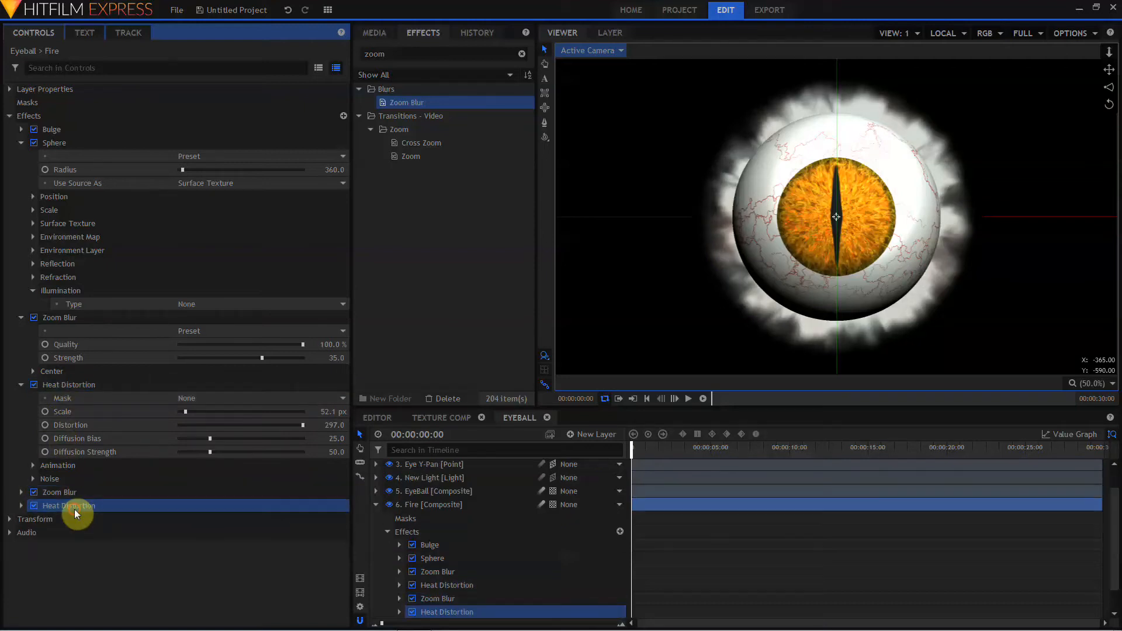
{"action": "left_click", "coordinate": [21, 505]}
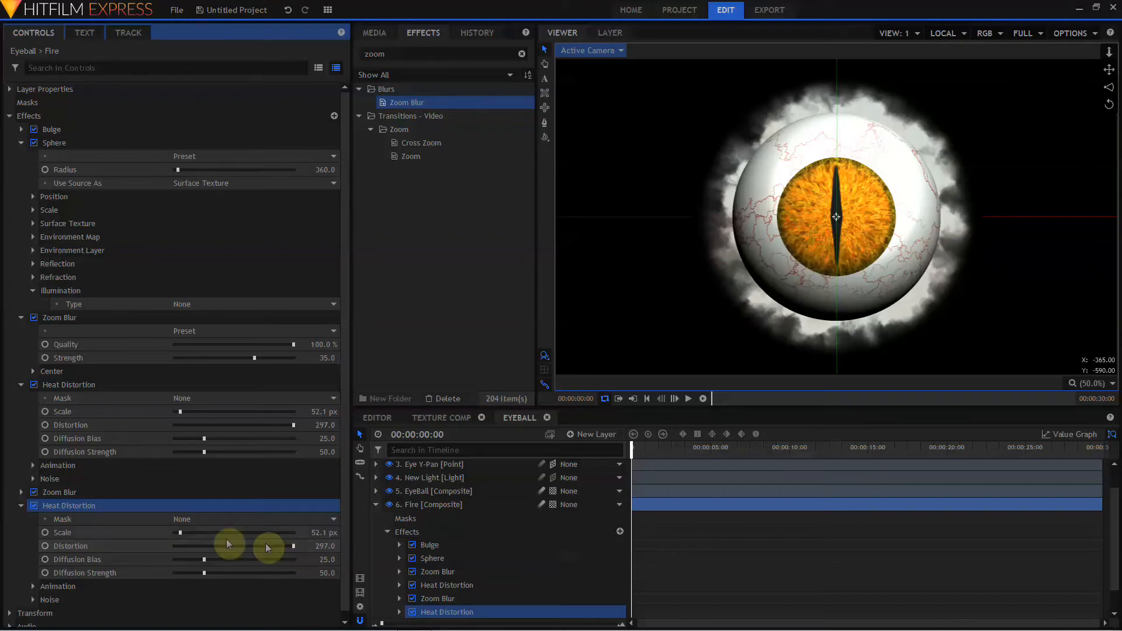
{"action": "left_click_drag", "start_coordinate": [181, 532], "coordinate": [198, 550]}
Add a Gamma effect at the end of the Fire layer's effects and expand only its red, green and blue settings.
{"action": "left_click_drag", "start_coordinate": [399, 54], "coordinate": [302, 55]}
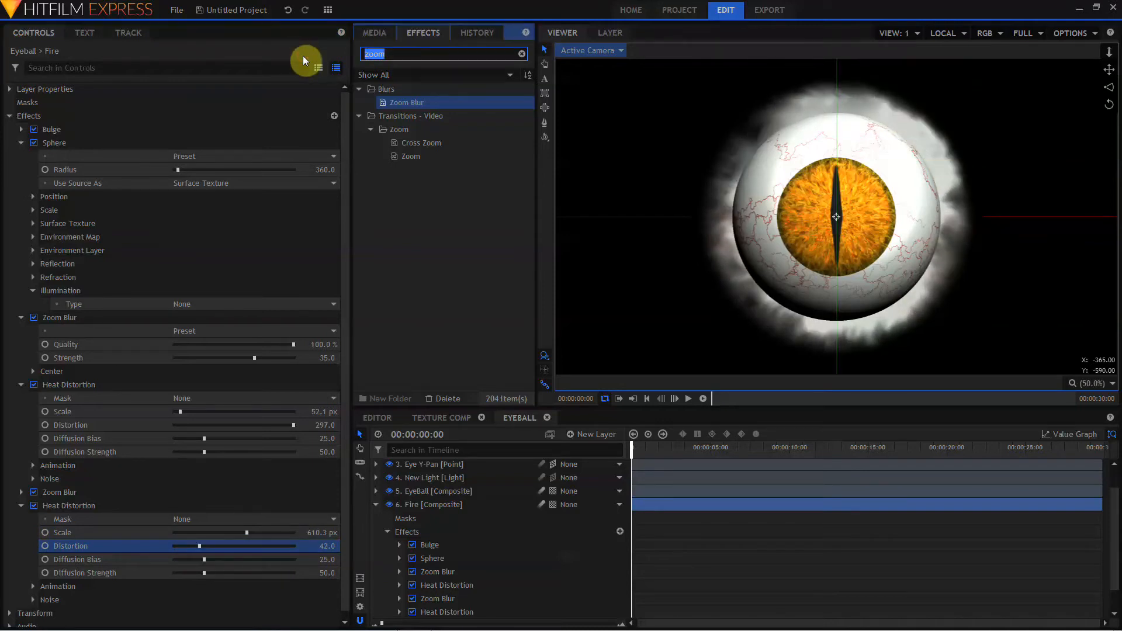
{"action": "type", "text": "gamm"}
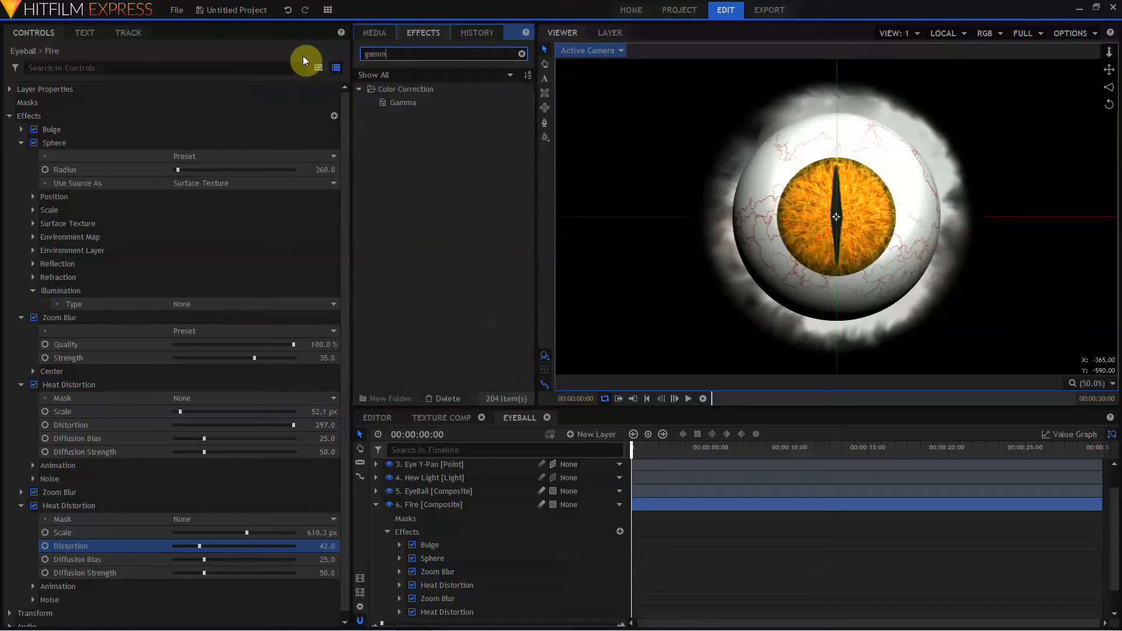
{"action": "left_click_drag", "start_coordinate": [401, 110], "coordinate": [35, 605]}
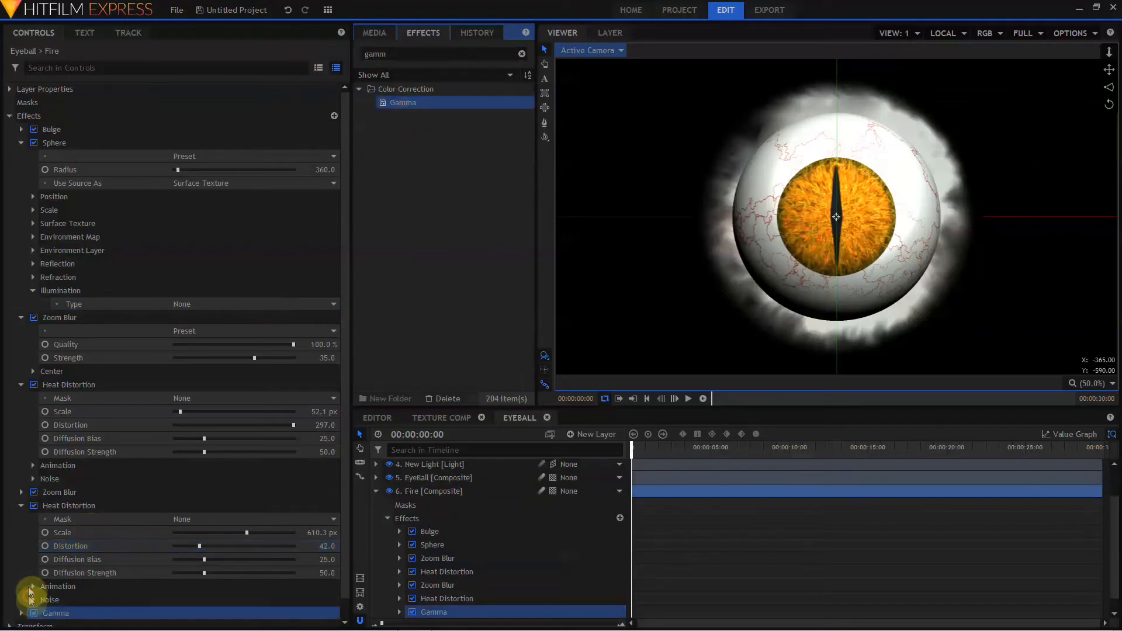
{"action": "left_click", "coordinate": [22, 318]}
{"action": "left_click", "coordinate": [21, 211]}
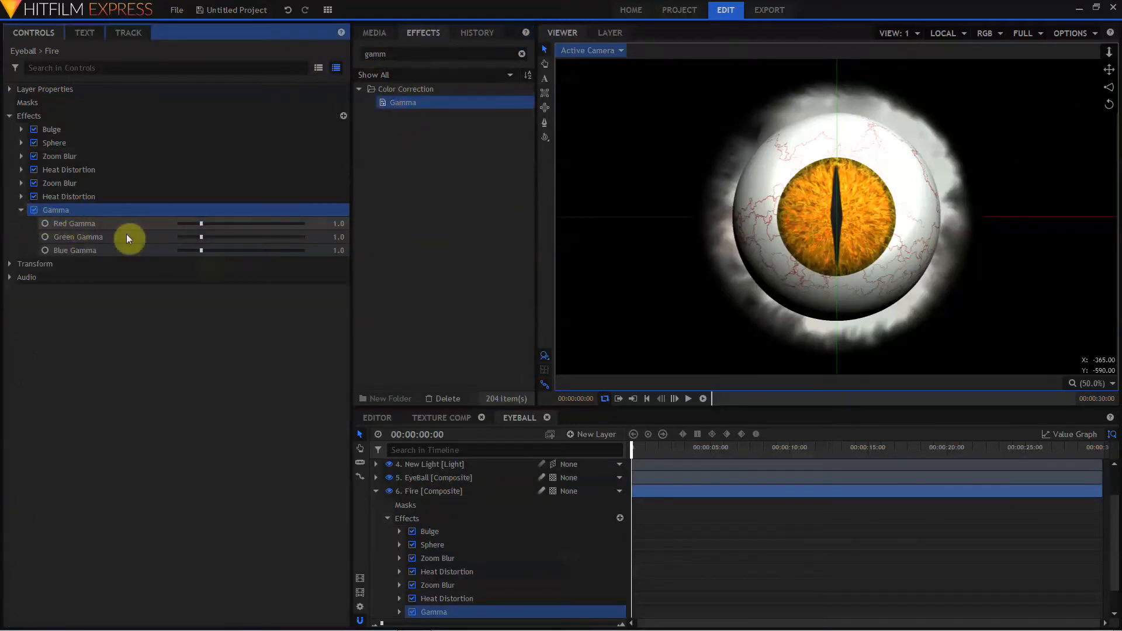
Set the Fire layer's Blue Gamma to 0.2 and Red Gamma to 1.9.
{"action": "left_click", "coordinate": [201, 252]}
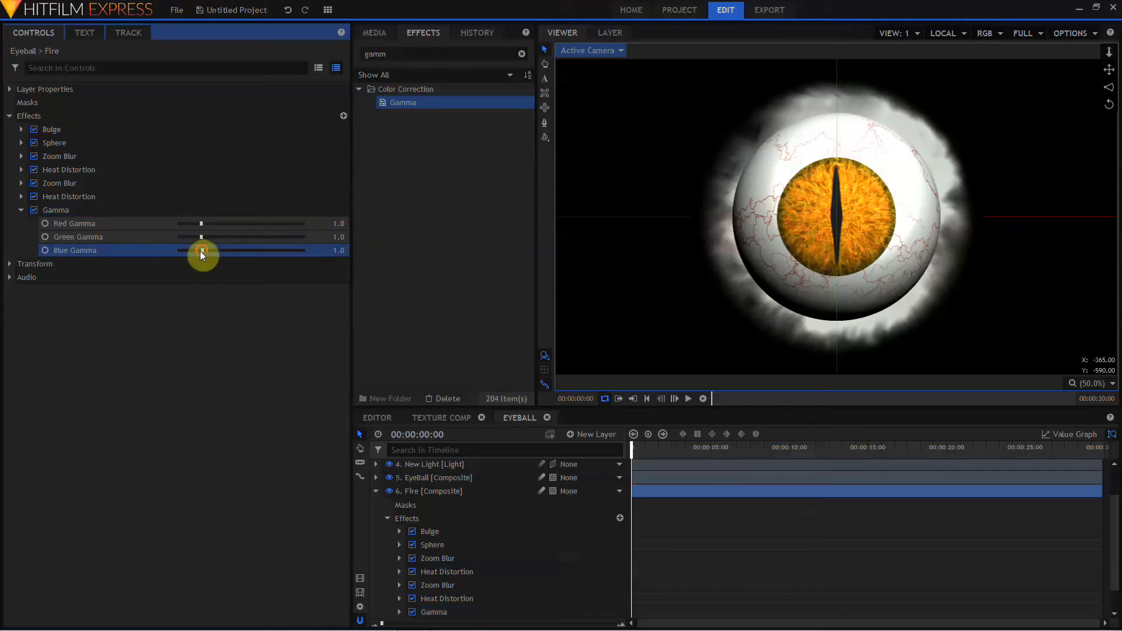
{"action": "left_click_drag", "start_coordinate": [184, 251], "coordinate": [182, 252]}
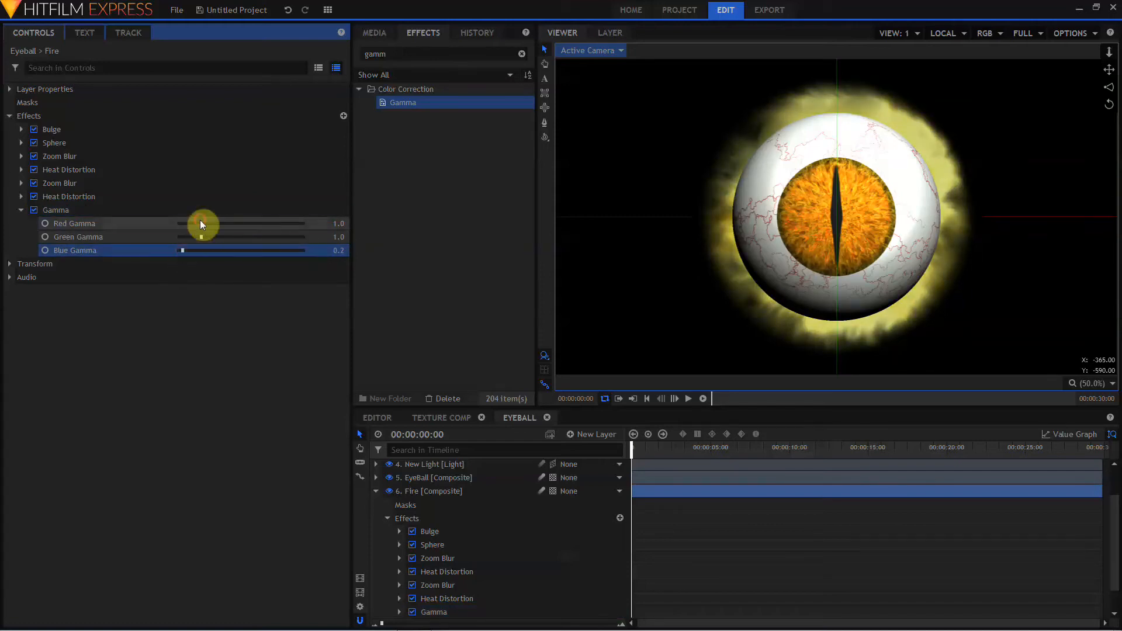
{"action": "left_click", "coordinate": [200, 222]}
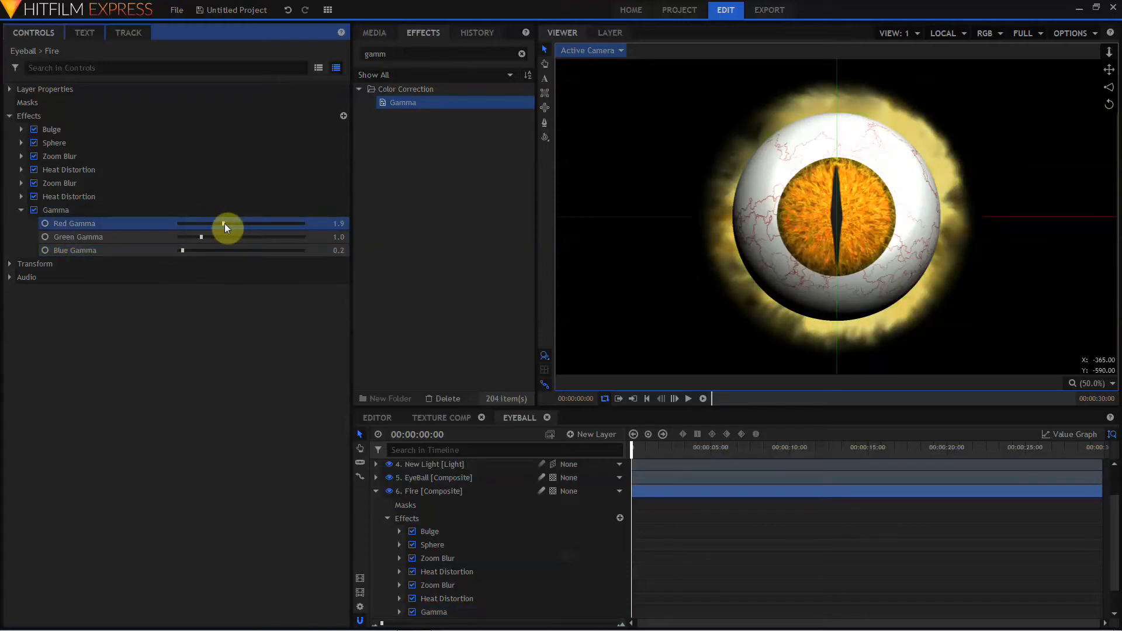
Add a Glow effect after Gamma on the Fire layer, with Intensity 1.4, Threshold 53% and Radius about 322.5 px.
{"action": "left_click_drag", "start_coordinate": [404, 52], "coordinate": [294, 54]}
{"action": "type", "text": "glo"}
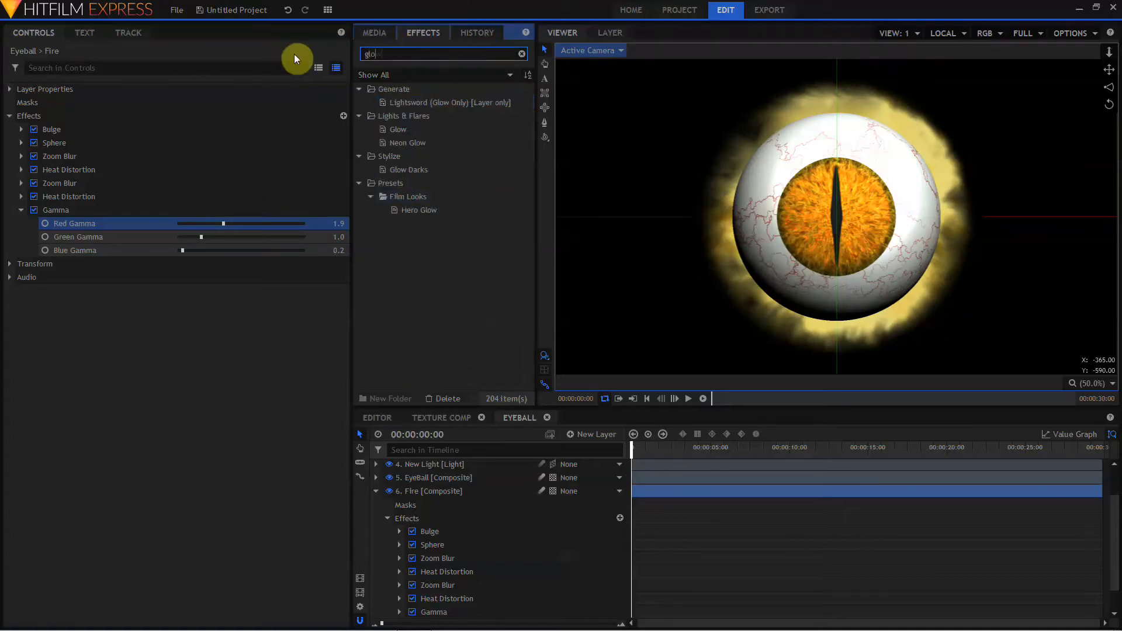
{"action": "type", "text": "w"}
{"action": "left_click_drag", "start_coordinate": [398, 129], "coordinate": [360, 248]}
{"action": "left_click", "coordinate": [200, 237]}
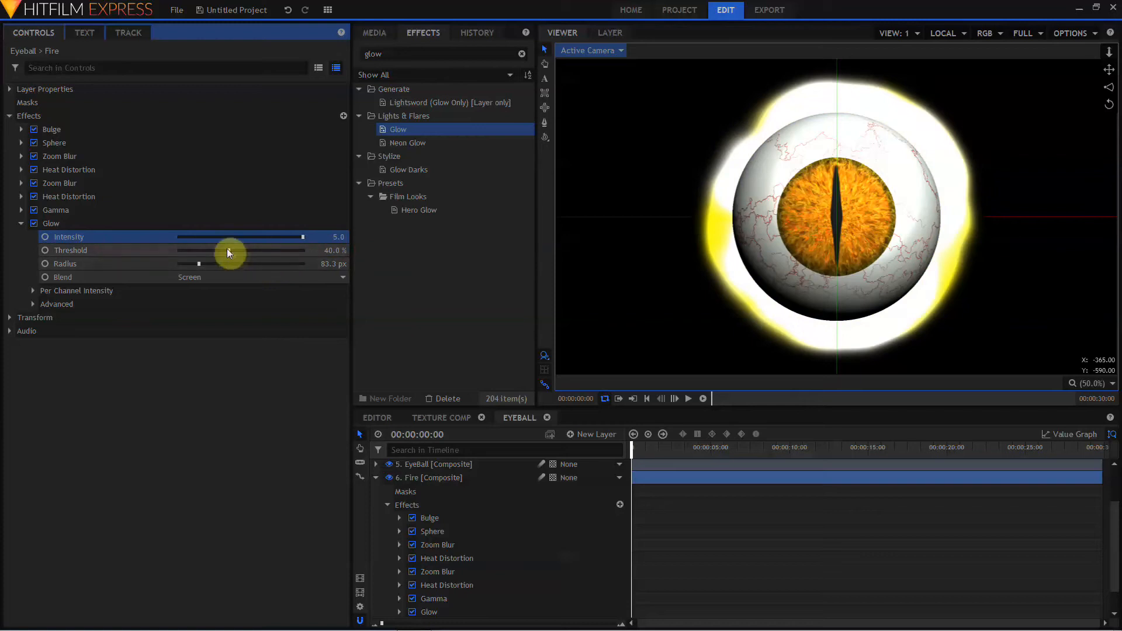
{"action": "left_click_drag", "start_coordinate": [228, 252], "coordinate": [255, 265]}
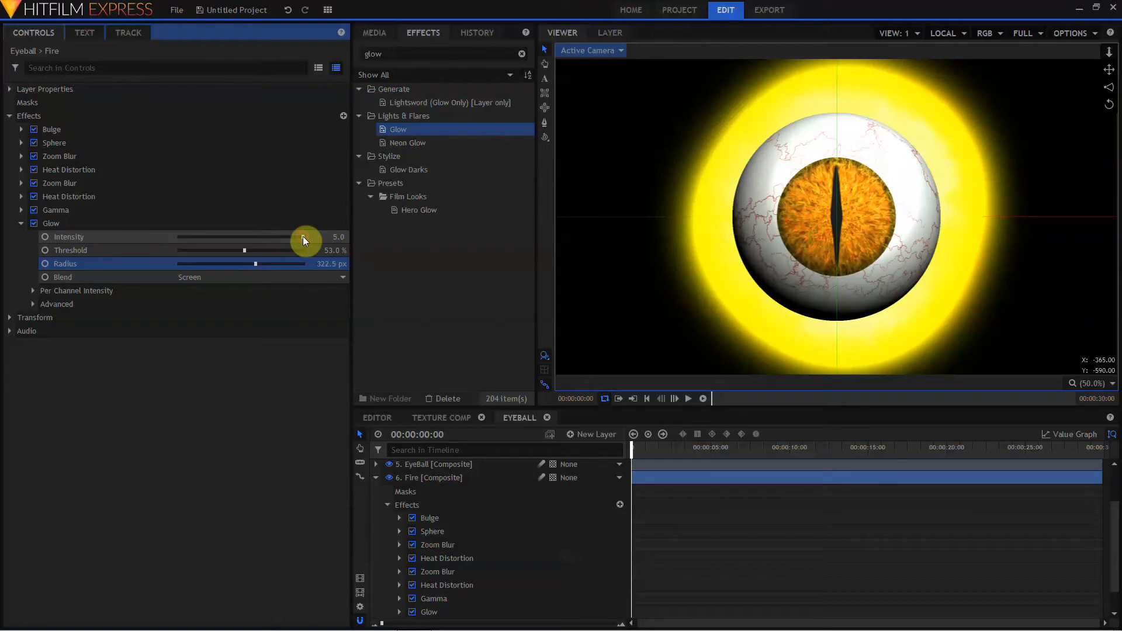
{"action": "left_click_drag", "start_coordinate": [302, 237], "coordinate": [216, 238]}
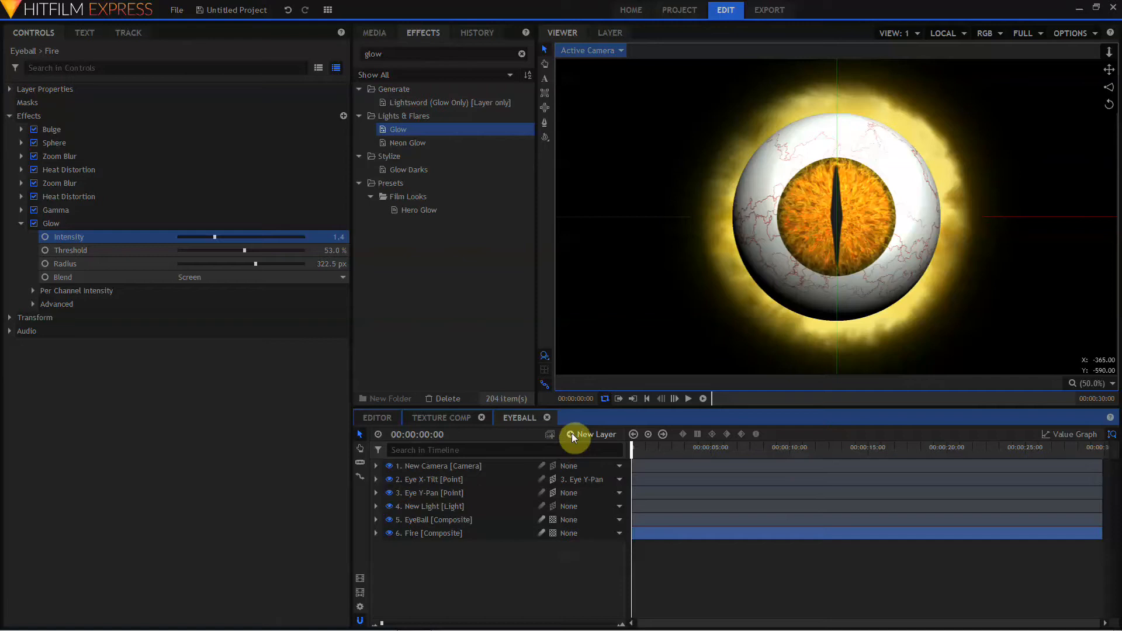
Create a Grade layer between the EyeBall and Fire layers and name it Light Wrap.
{"action": "left_click", "coordinate": [572, 433]}
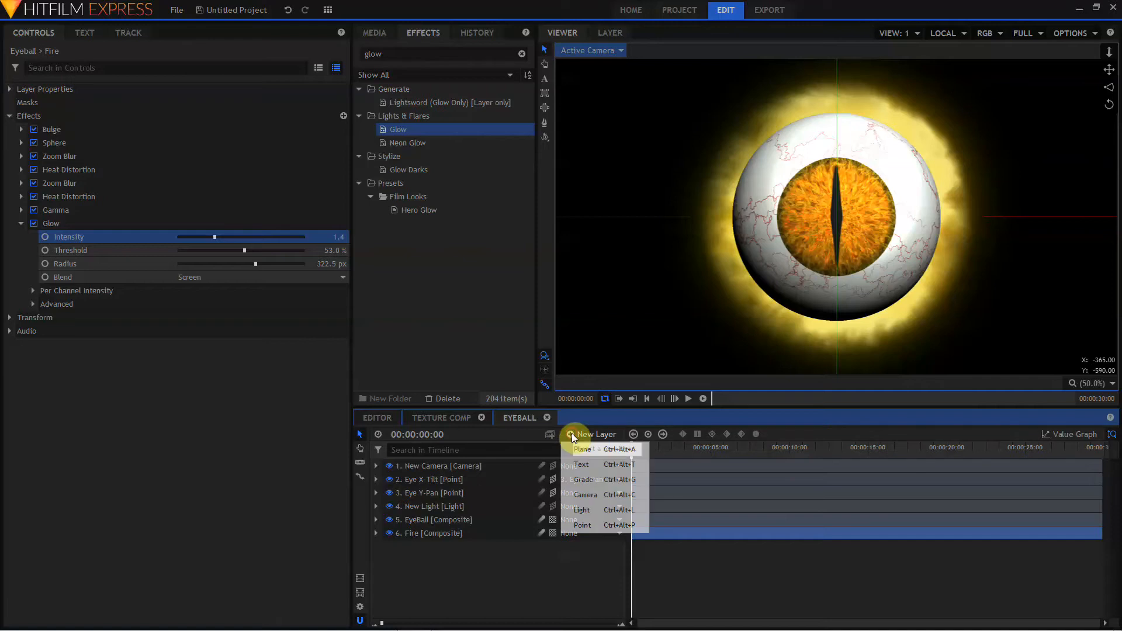
{"action": "left_click", "coordinate": [583, 479]}
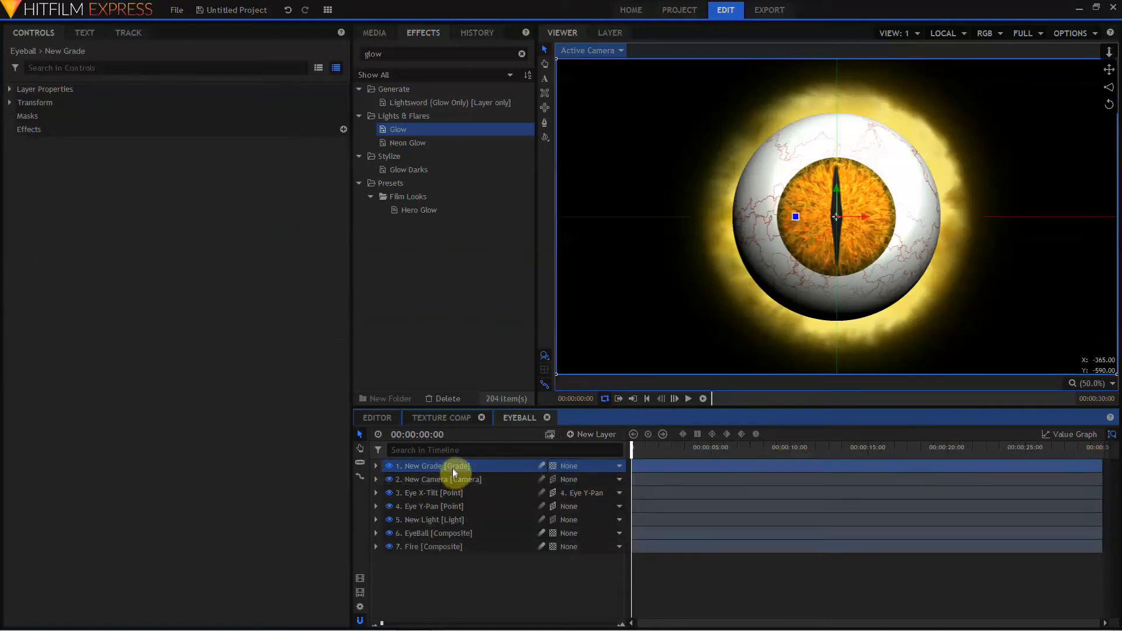
{"action": "left_click_drag", "start_coordinate": [453, 468], "coordinate": [456, 535]}
{"action": "double_click", "coordinate": [435, 535]}
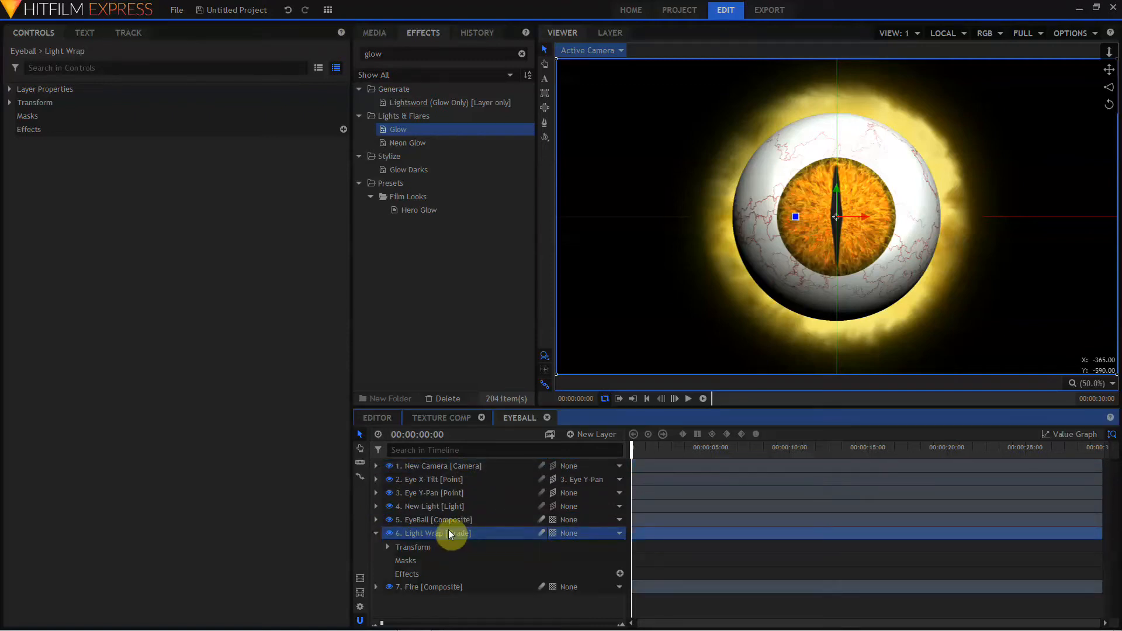
Add a Light Wrap effect after Sphere on the EyeBall layer and expand its settings.
{"action": "left_click", "coordinate": [448, 521]}
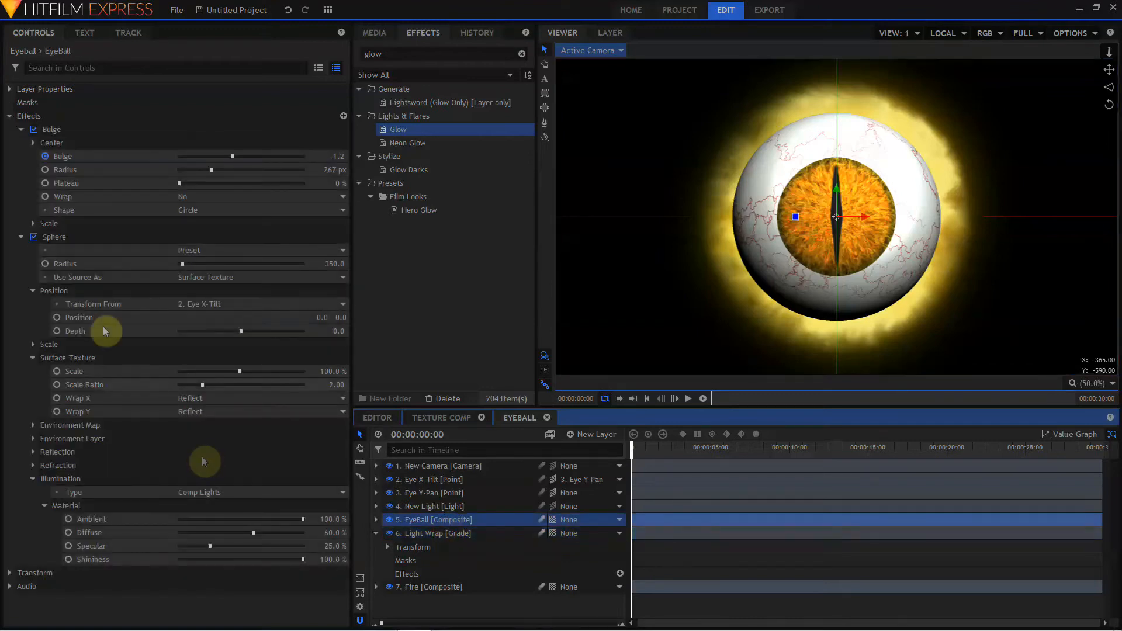
{"action": "left_click", "coordinate": [21, 236]}
{"action": "double_click", "coordinate": [397, 53]}
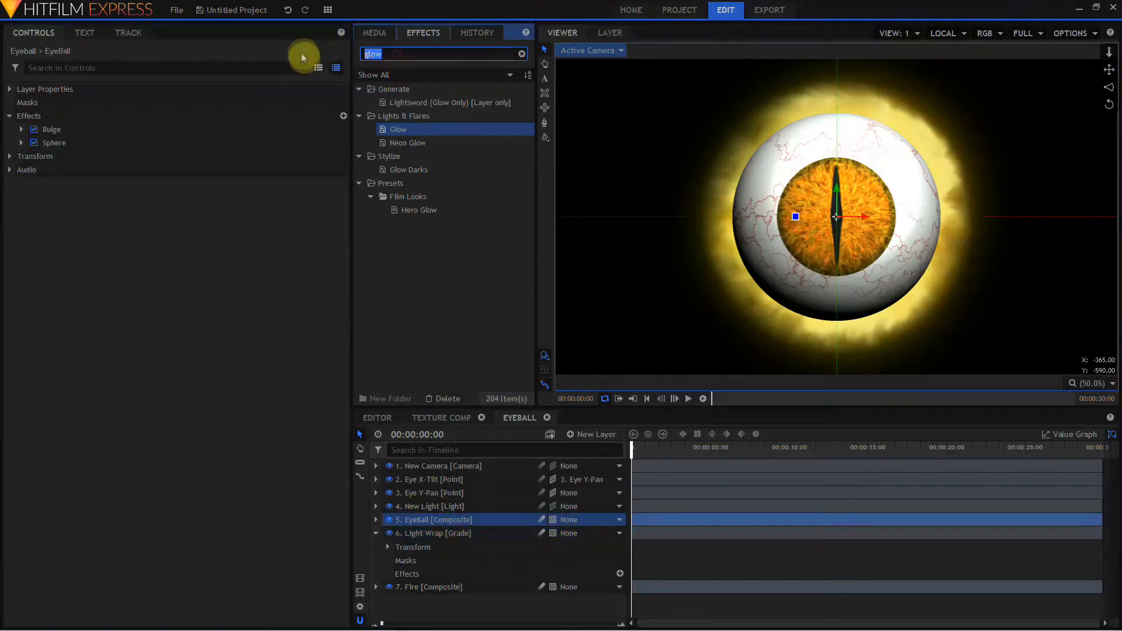
{"action": "type", "text": "light"}
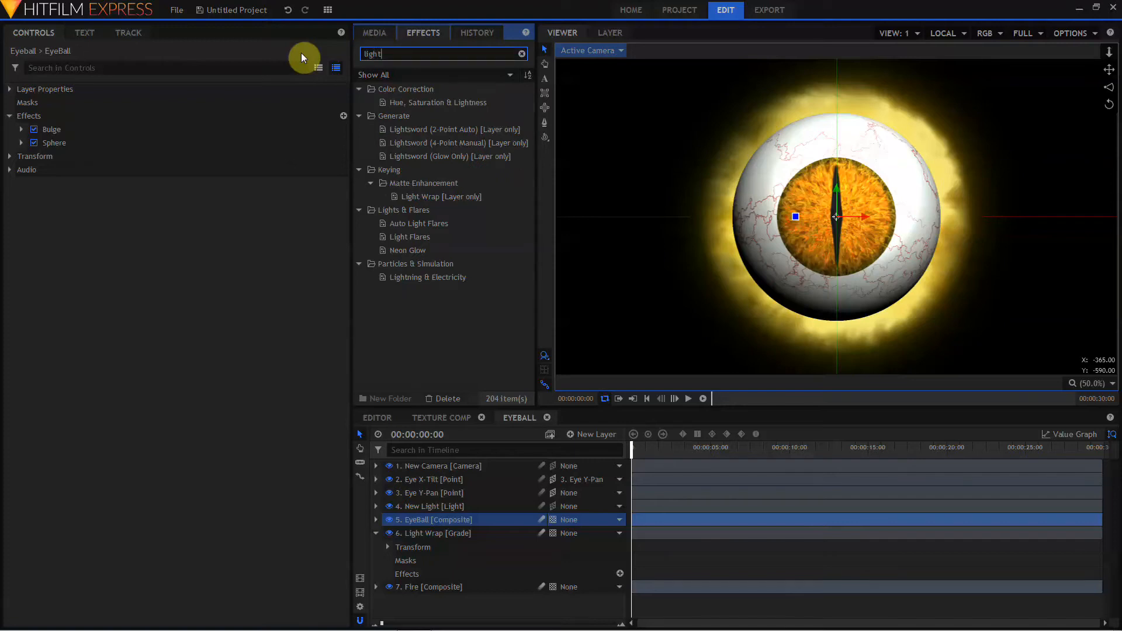
{"action": "type", "text": " w"}
{"action": "left_click_drag", "start_coordinate": [435, 170], "coordinate": [45, 156]}
{"action": "left_click", "coordinate": [21, 156]}
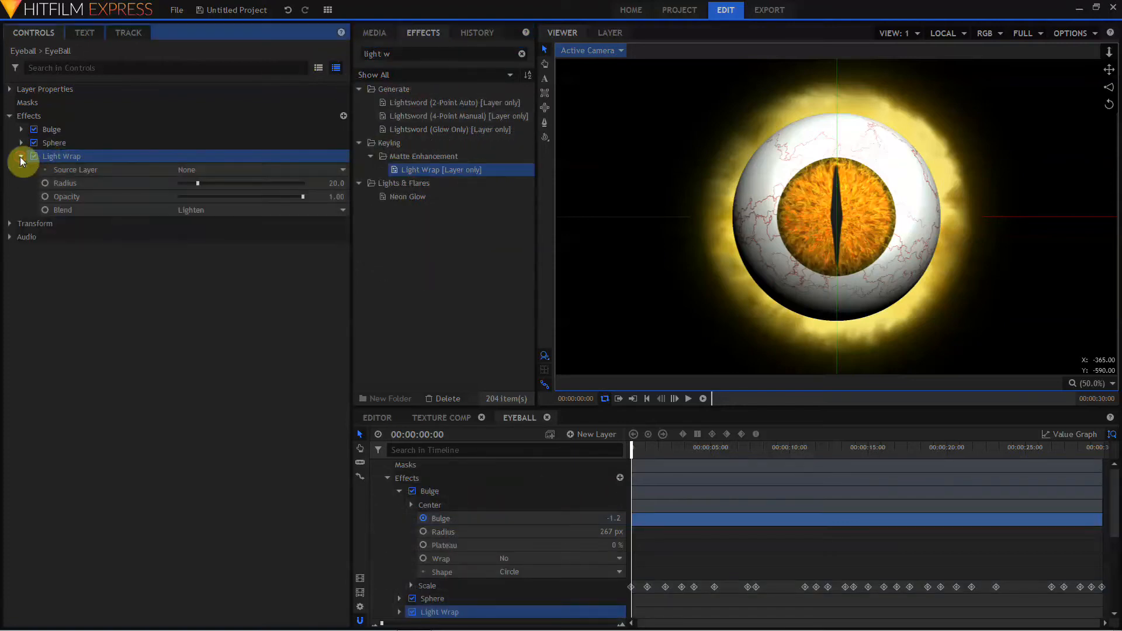
Set the Light Wrap source layer to Fire and increase its Radius well above 20.
{"action": "left_click", "coordinate": [201, 172]}
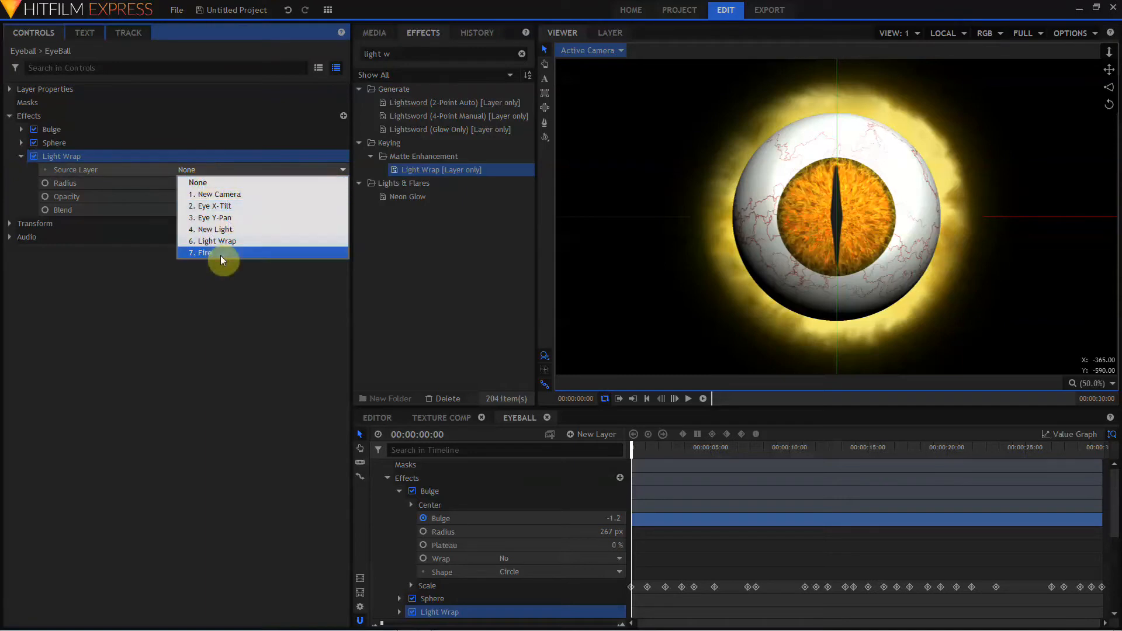
{"action": "left_click", "coordinate": [219, 255]}
{"action": "left_click", "coordinate": [199, 183]}
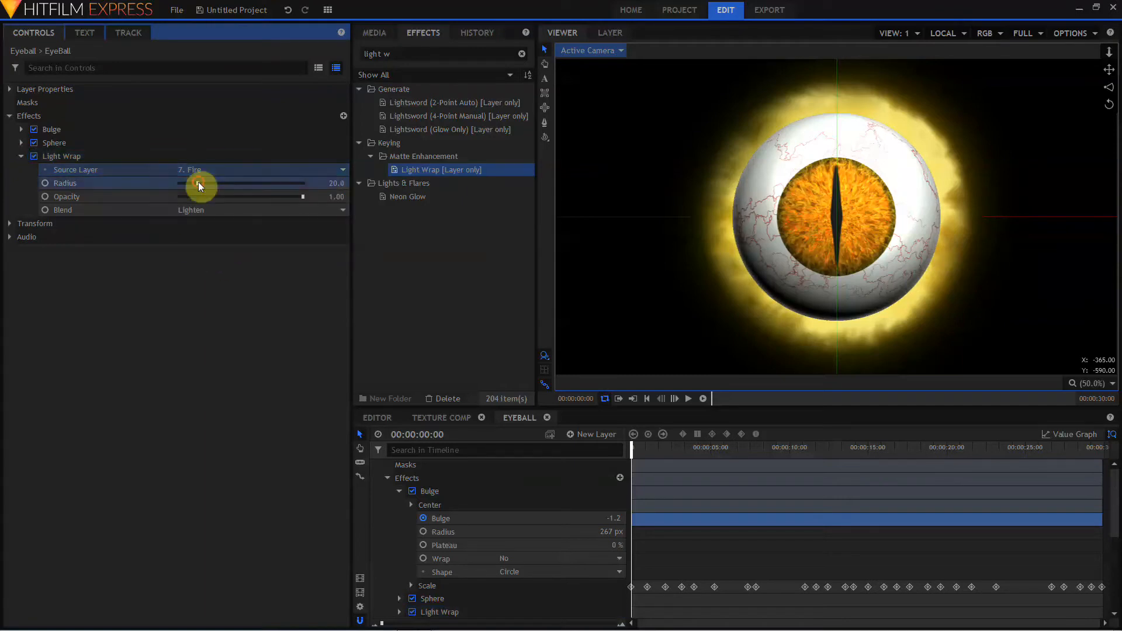
{"action": "left_click_drag", "start_coordinate": [198, 183], "coordinate": [261, 187]}
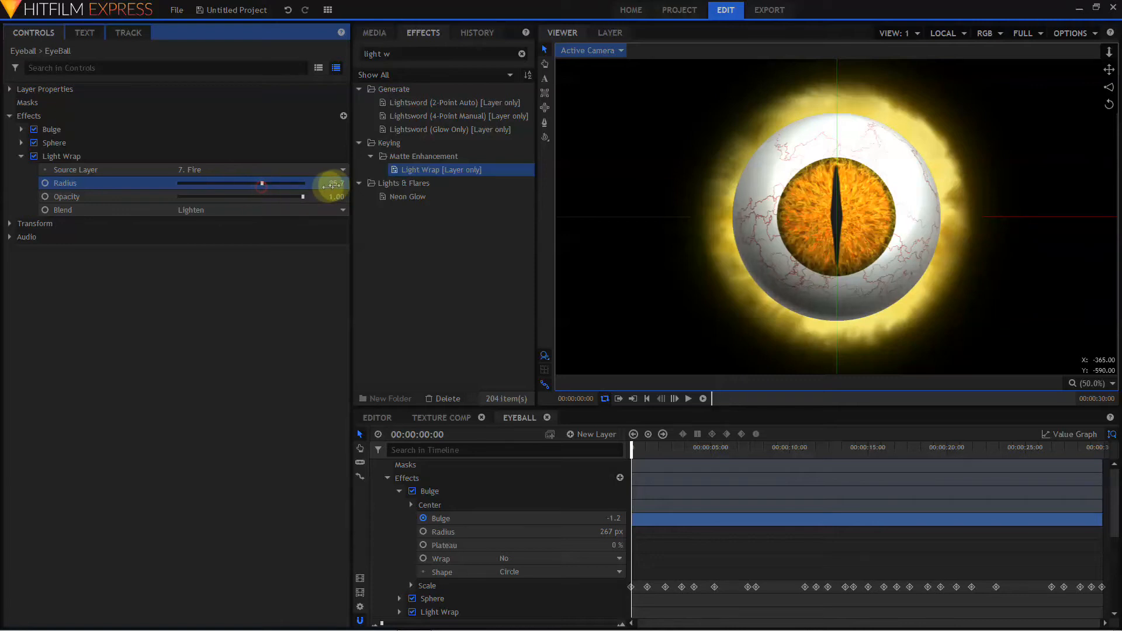
{"action": "left_click_drag", "start_coordinate": [339, 184], "coordinate": [336, 184]}
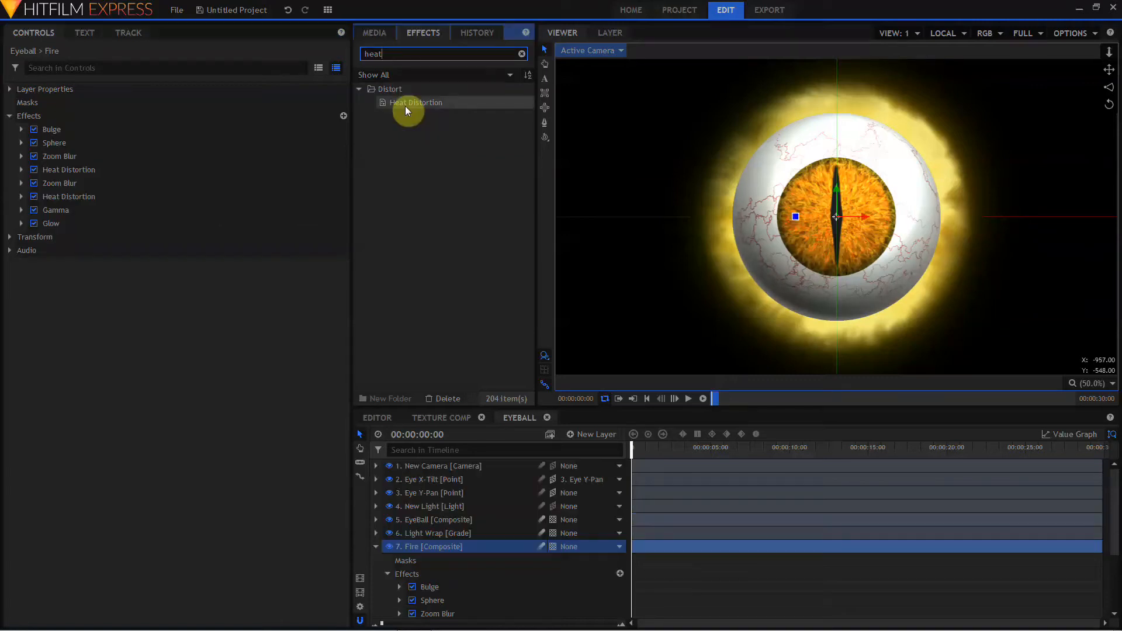
Add a third Heat Distortion after Glow on the Fire layer, with Scale about 720.2 px, Distortion 38 and noise Seed 850.
{"action": "left_click_drag", "start_coordinate": [405, 107], "coordinate": [82, 232]}
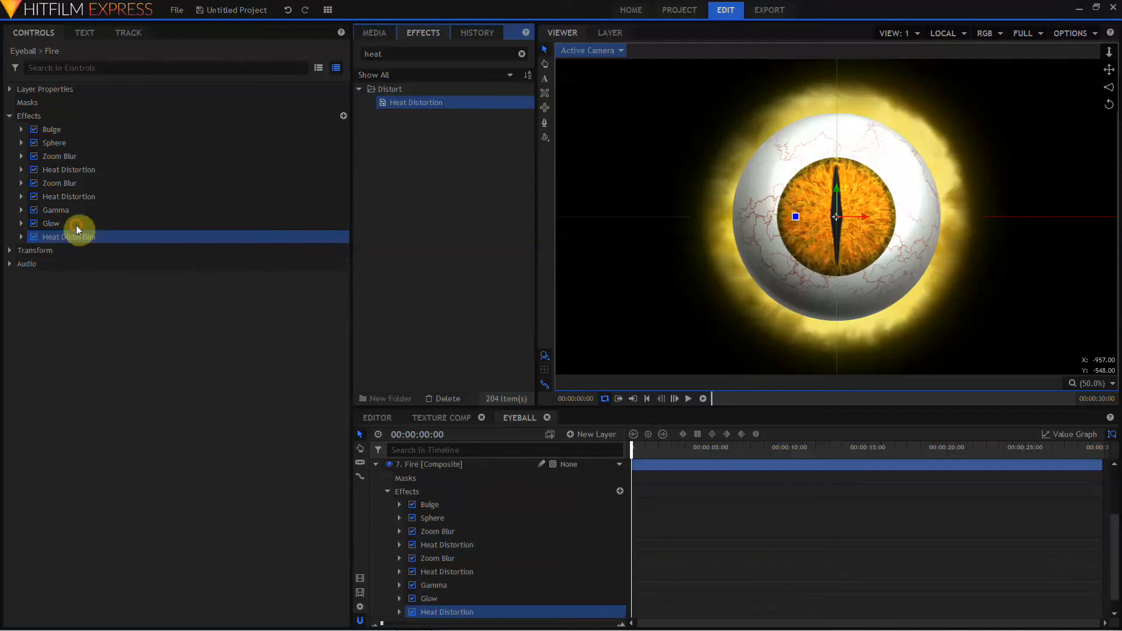
{"action": "left_click", "coordinate": [21, 236]}
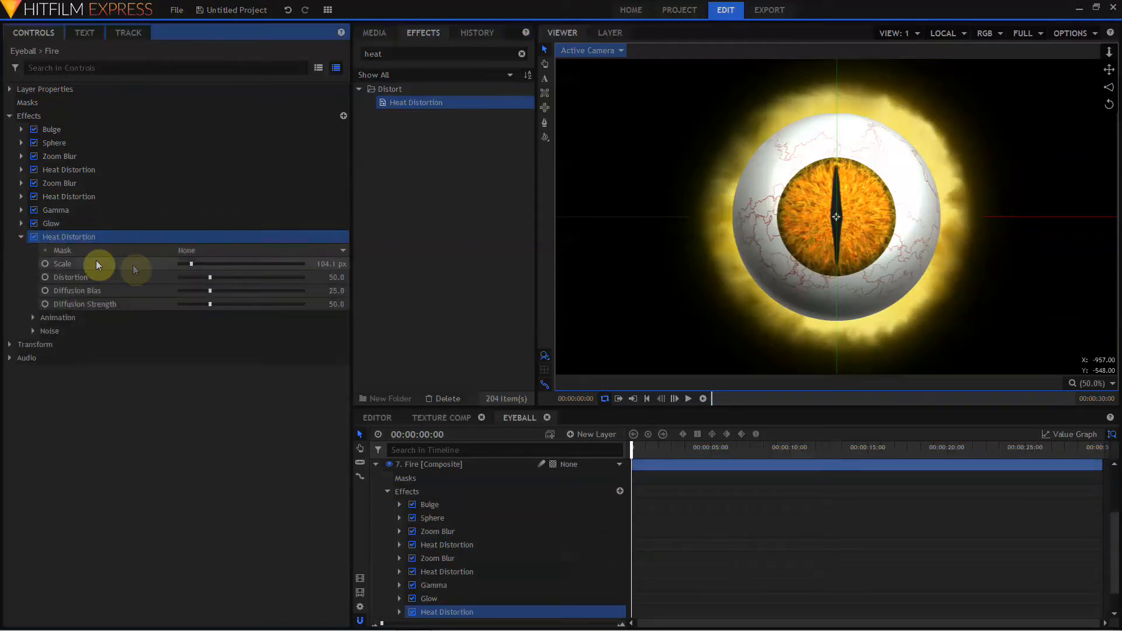
{"action": "mouse_move", "coordinate": [194, 267]}
{"action": "left_mouse_down"}
{"action": "mouse_move", "coordinate": [269, 265]}
{"action": "mouse_move", "coordinate": [202, 275]}
{"action": "left_mouse_up"}
{"action": "left_click", "coordinate": [33, 331]}
{"action": "left_click", "coordinate": [200, 345]}
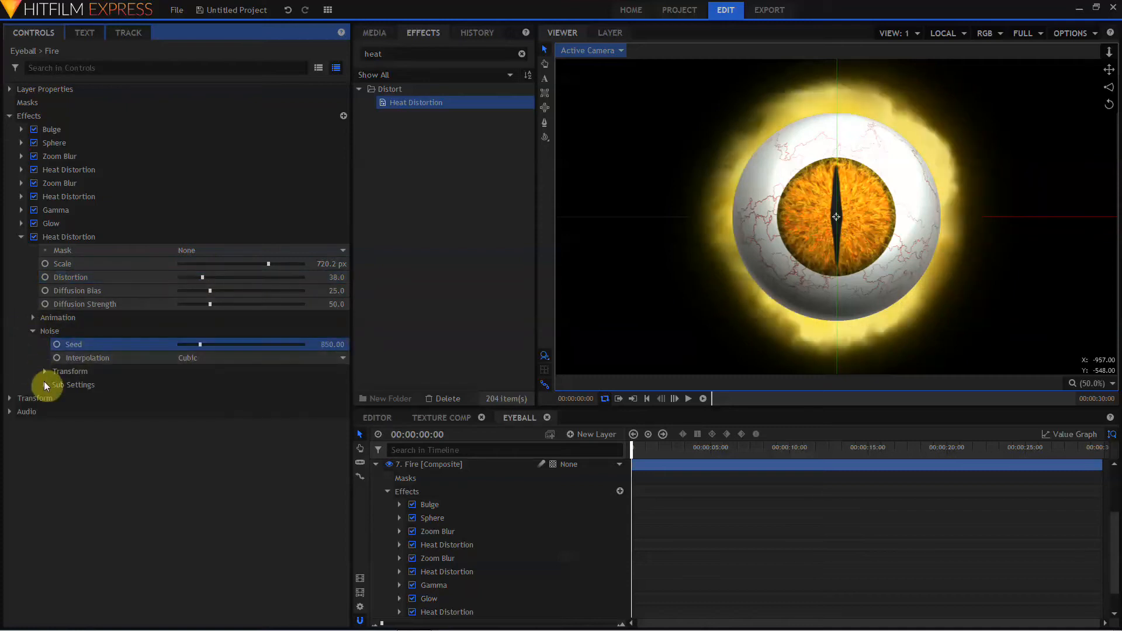
Filter the Fire layer's controls by wind speed, then set Wind Speed to 200 px/s on the second Heat Distortion and 300 px/s on the third.
{"action": "left_click", "coordinate": [33, 318]}
{"action": "left_click_drag", "start_coordinate": [318, 359], "coordinate": [320, 358]}
{"action": "left_click", "coordinate": [111, 68]}
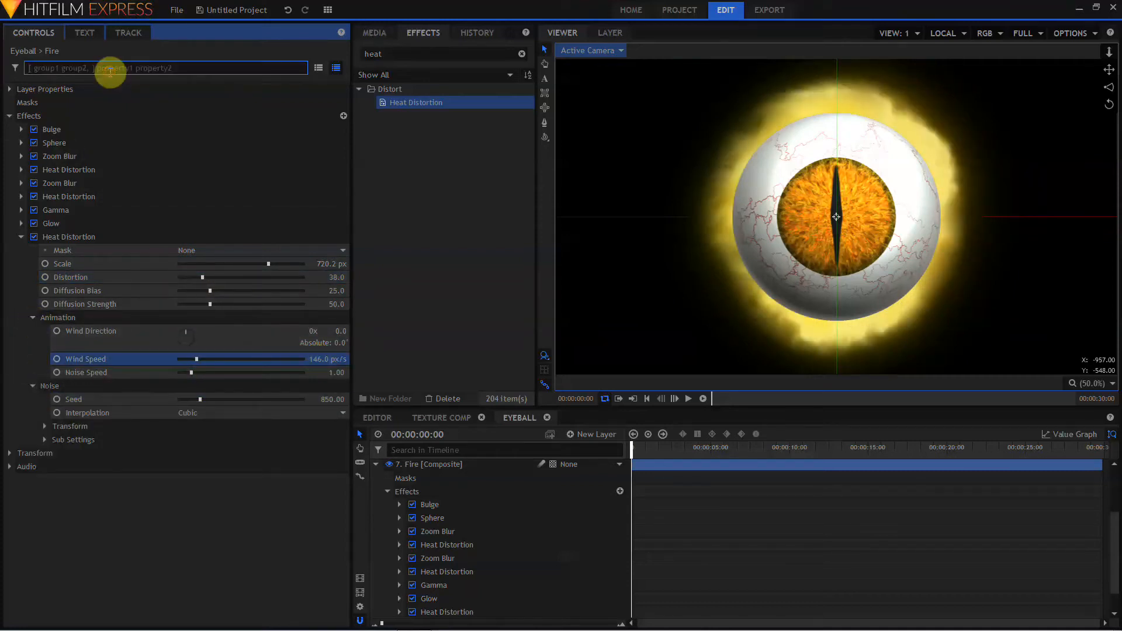
{"action": "type", "text": "wind speed"}
{"action": "left_click", "coordinate": [325, 239]}
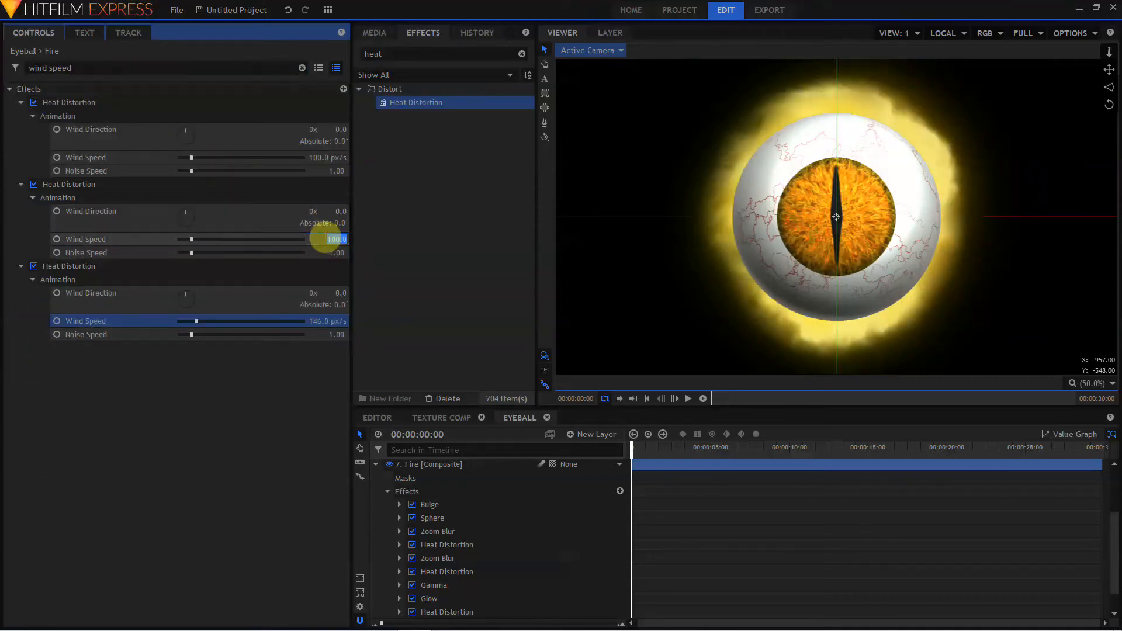
{"action": "type", "text": "200"}
{"action": "key", "text": "Return"}
{"action": "left_click", "coordinate": [325, 321]}
{"action": "type", "text": "300"}
{"action": "key", "text": "Return"}
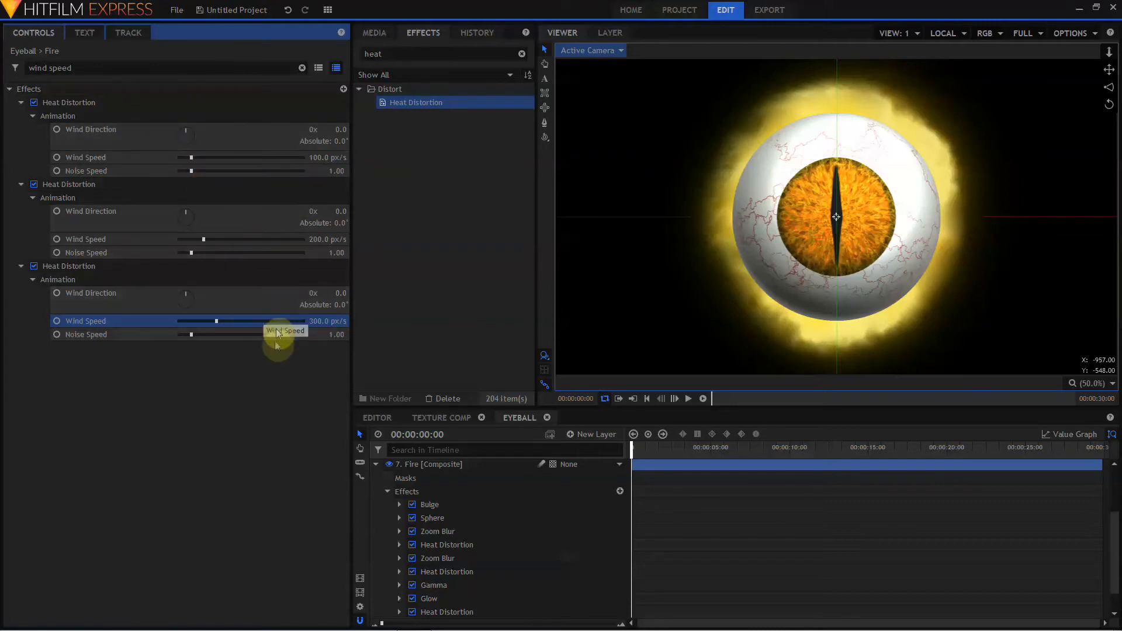
Set Wind Direction to 10° on the first Heat Distortion and -10° on the second.
{"action": "left_click", "coordinate": [341, 129]}
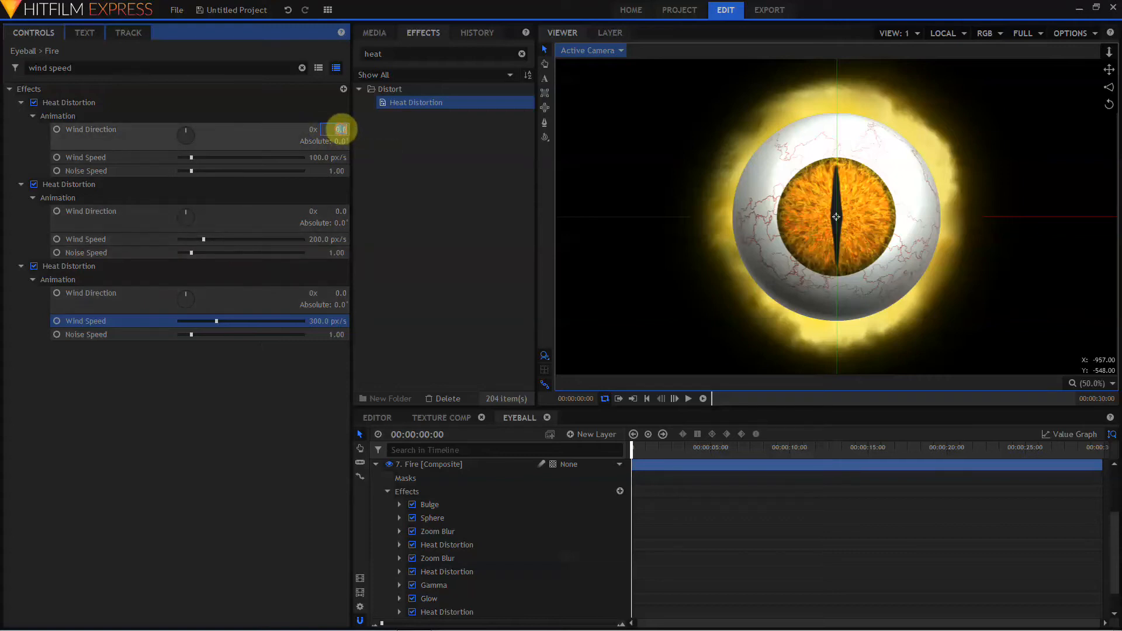
{"action": "type", "text": "10"}
{"action": "key", "text": "Return"}
{"action": "left_click", "coordinate": [340, 211]}
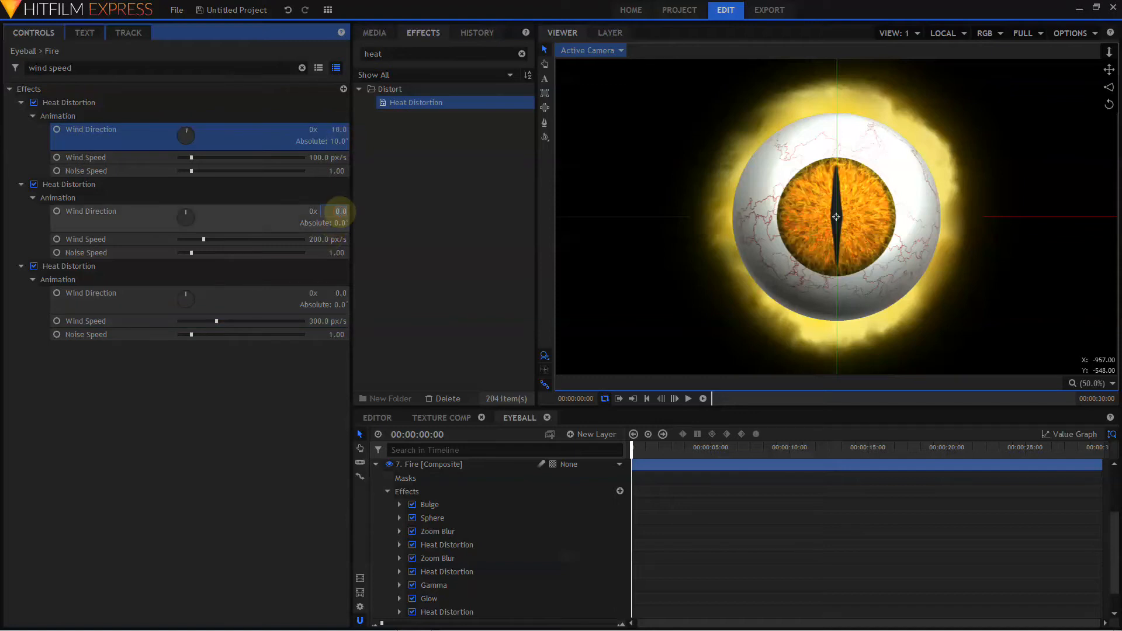
{"action": "type", "text": "-"}
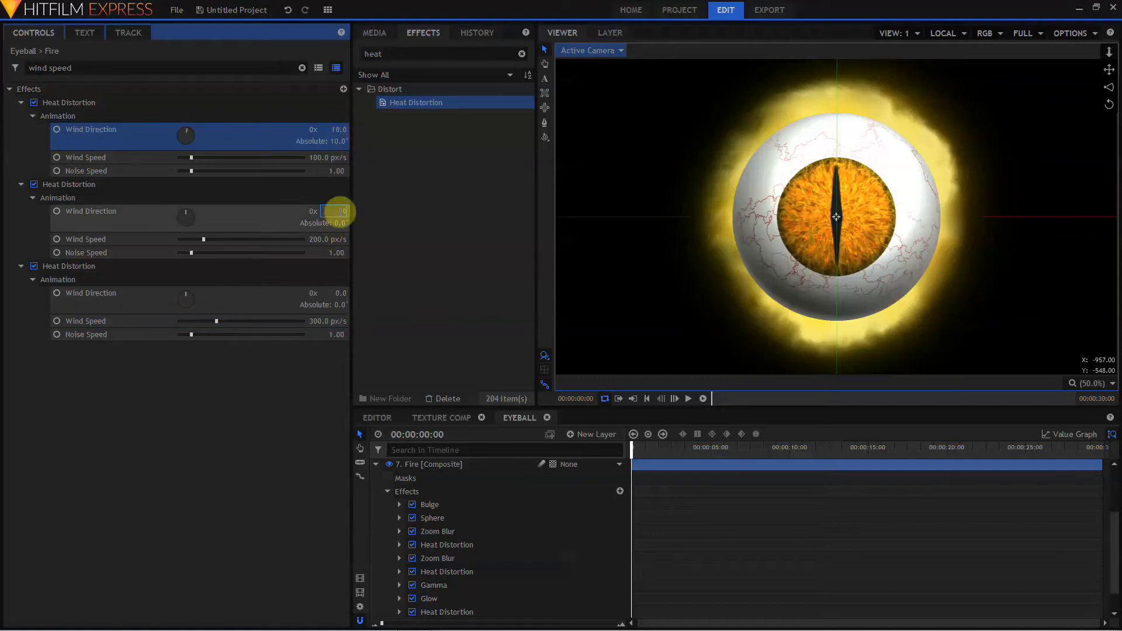
{"action": "type", "text": "10"}
{"action": "key", "text": "Return"}
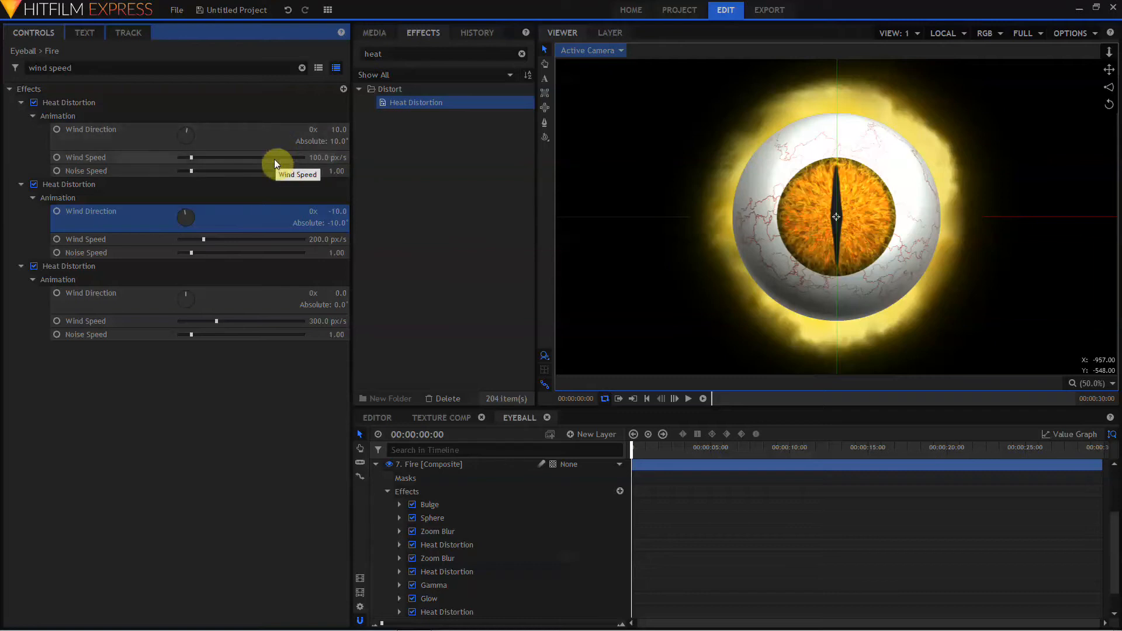
Set Noise Speed to 2 on the first Heat Distortion and 1.5 on the second.
{"action": "left_click", "coordinate": [338, 172]}
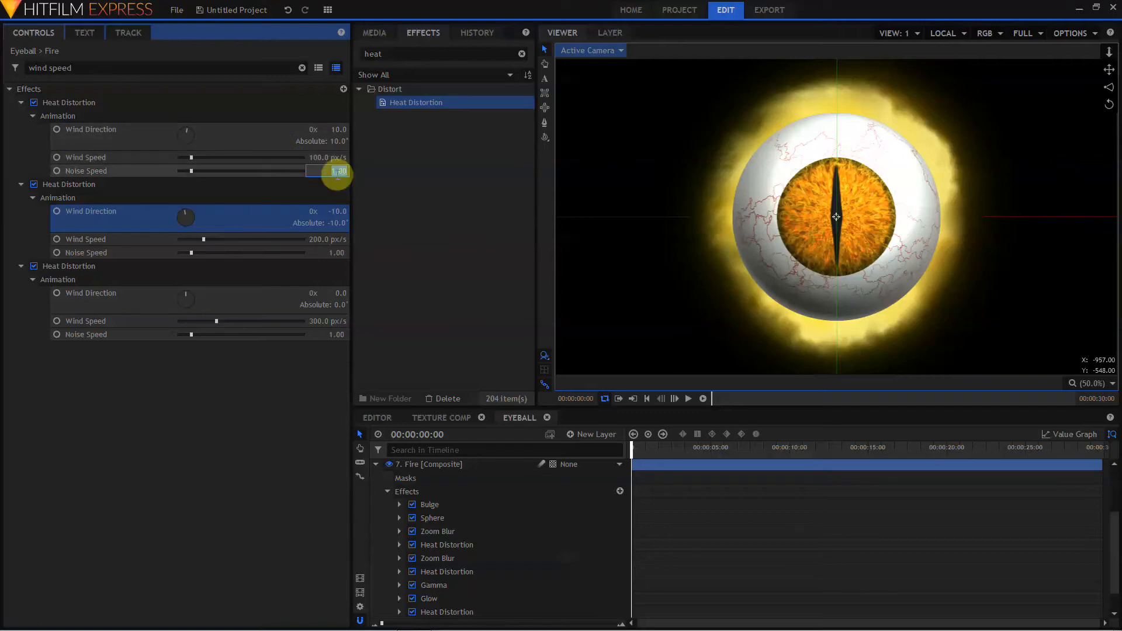
{"action": "type", "text": "2"}
{"action": "key", "text": "Return"}
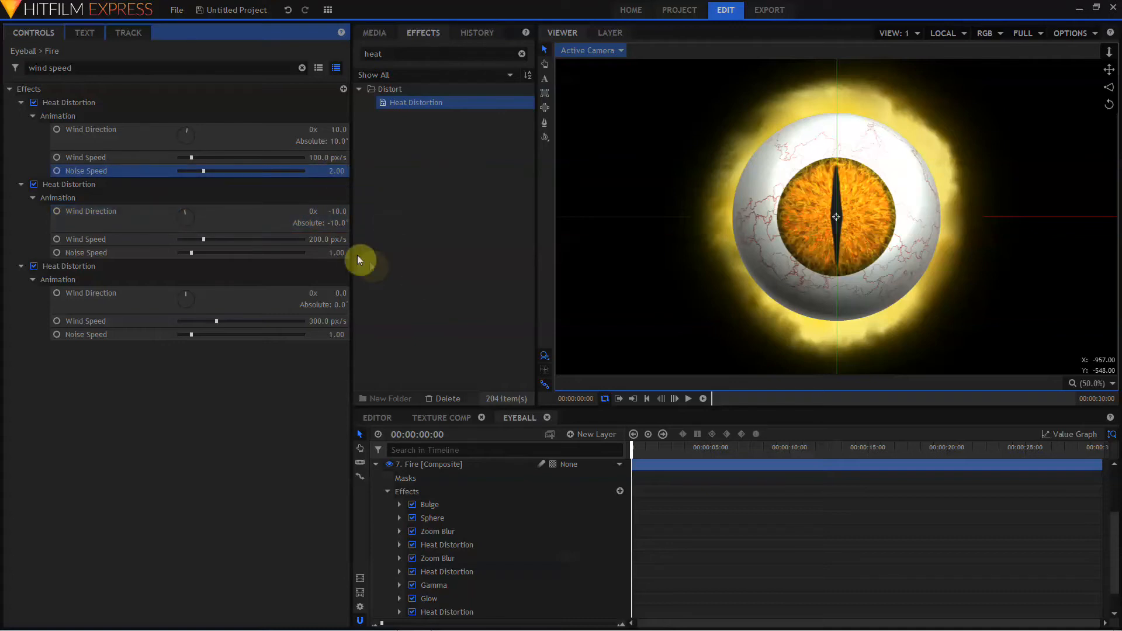
{"action": "left_click", "coordinate": [336, 254]}
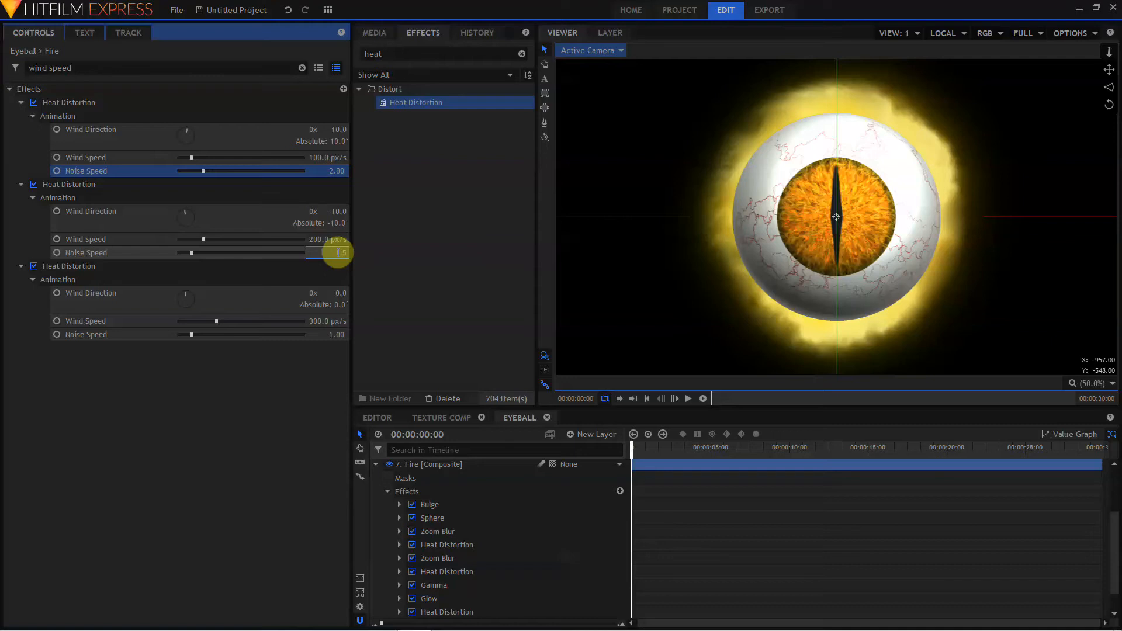
{"action": "key", "text": "Return"}
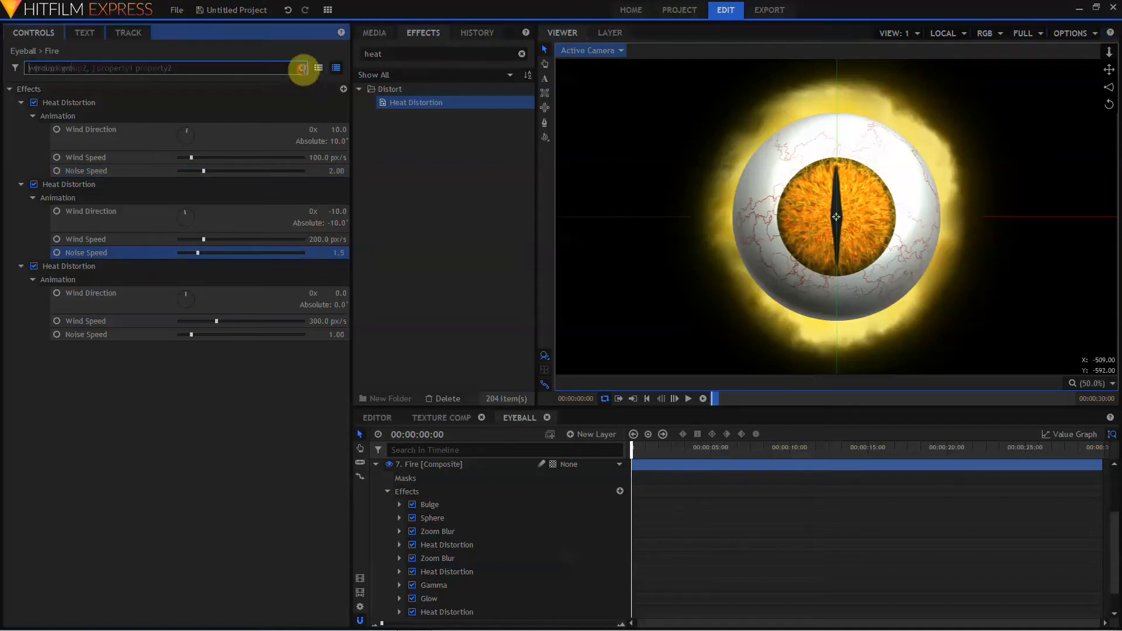
Clear the wind speed filter and set the Fire layer's Green Gamma to 0.3.
{"action": "left_click", "coordinate": [301, 68]}
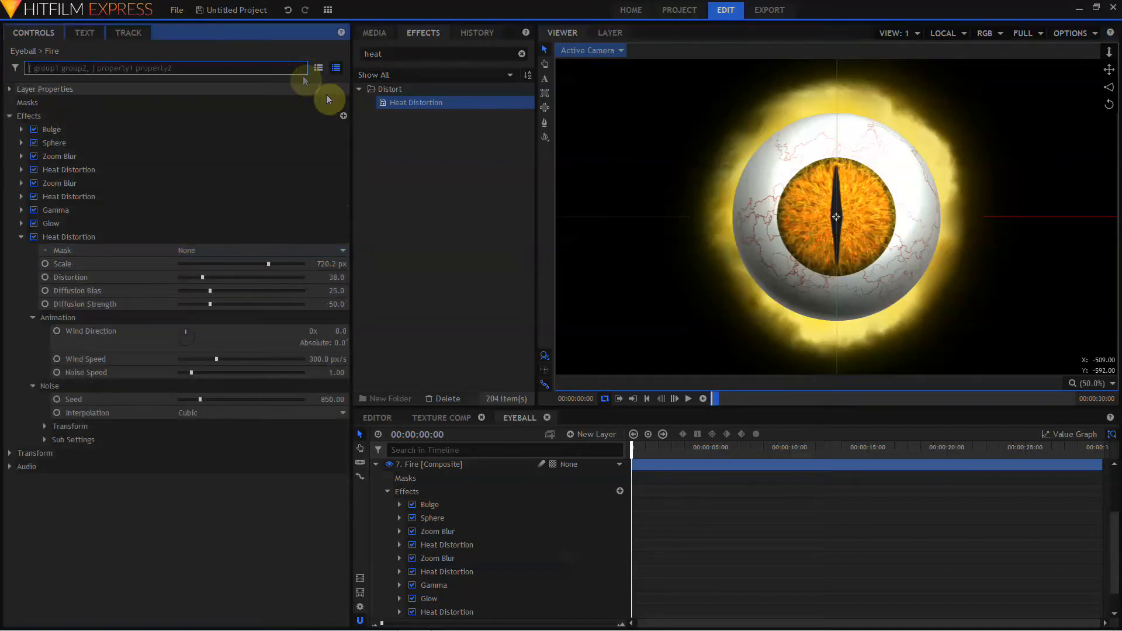
{"action": "left_click", "coordinate": [21, 237]}
{"action": "left_click", "coordinate": [21, 211]}
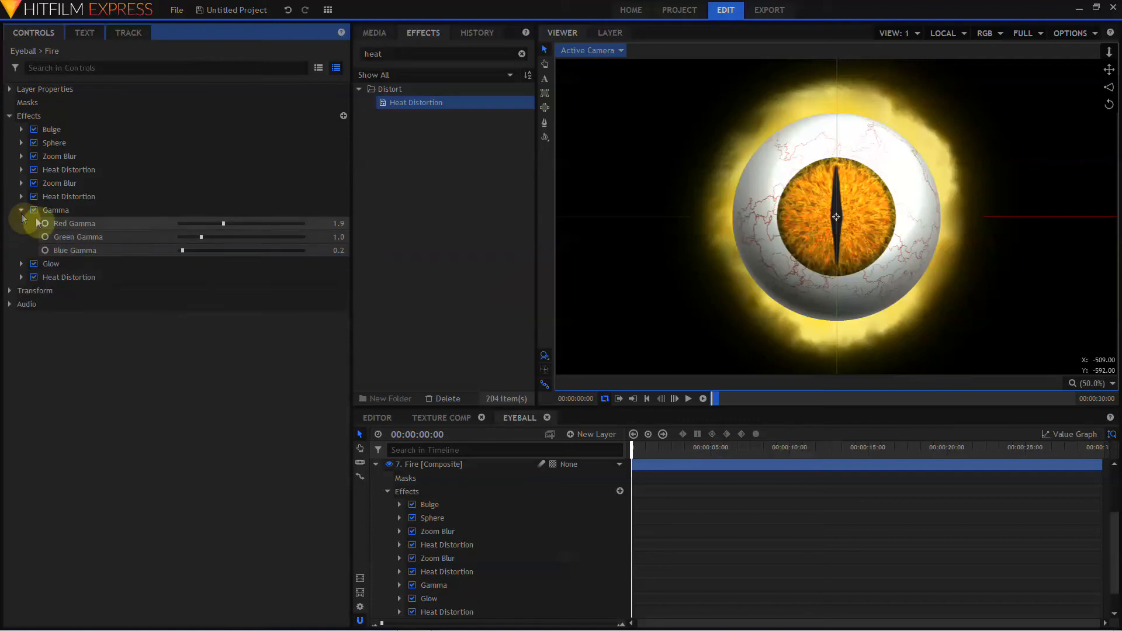
{"action": "left_click_drag", "start_coordinate": [200, 237], "coordinate": [184, 237]}
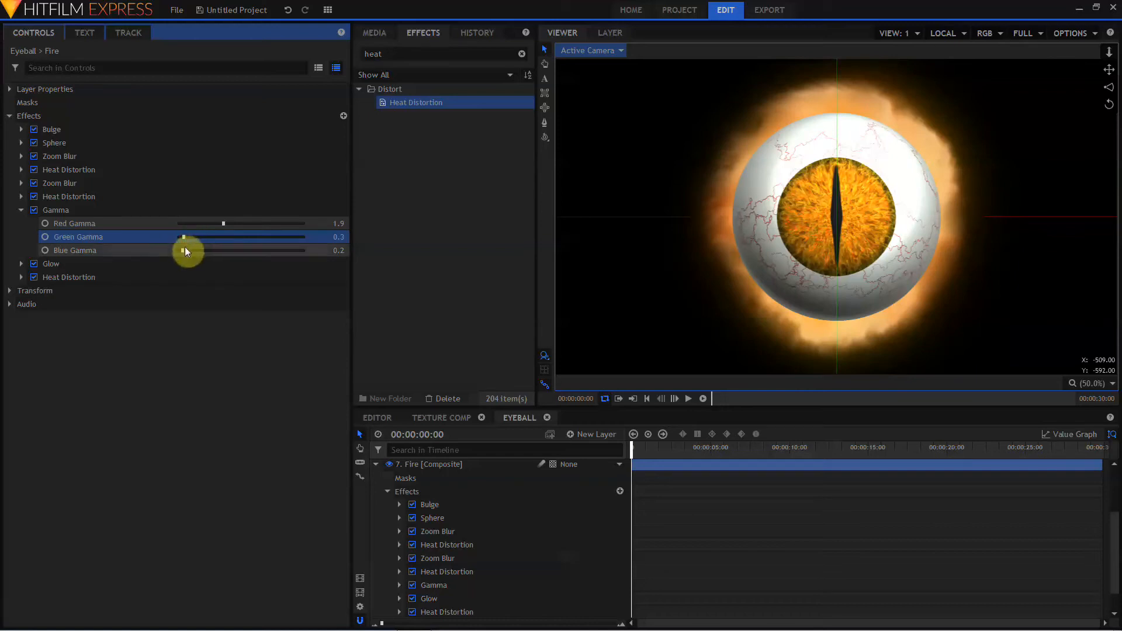
Set the Fire layer's Blue Gamma to 0.1 and reorder its effects so each of the first two Heat Distortions precedes a Zoom Blur.
{"action": "left_click", "coordinate": [183, 250]}
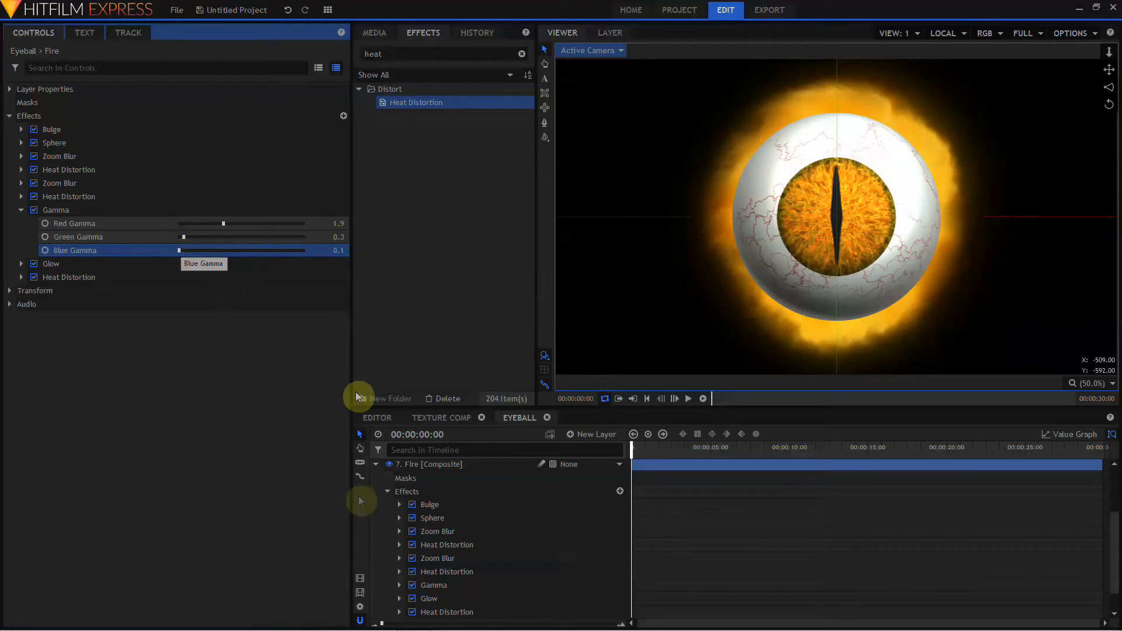
{"action": "left_click", "coordinate": [377, 466]}
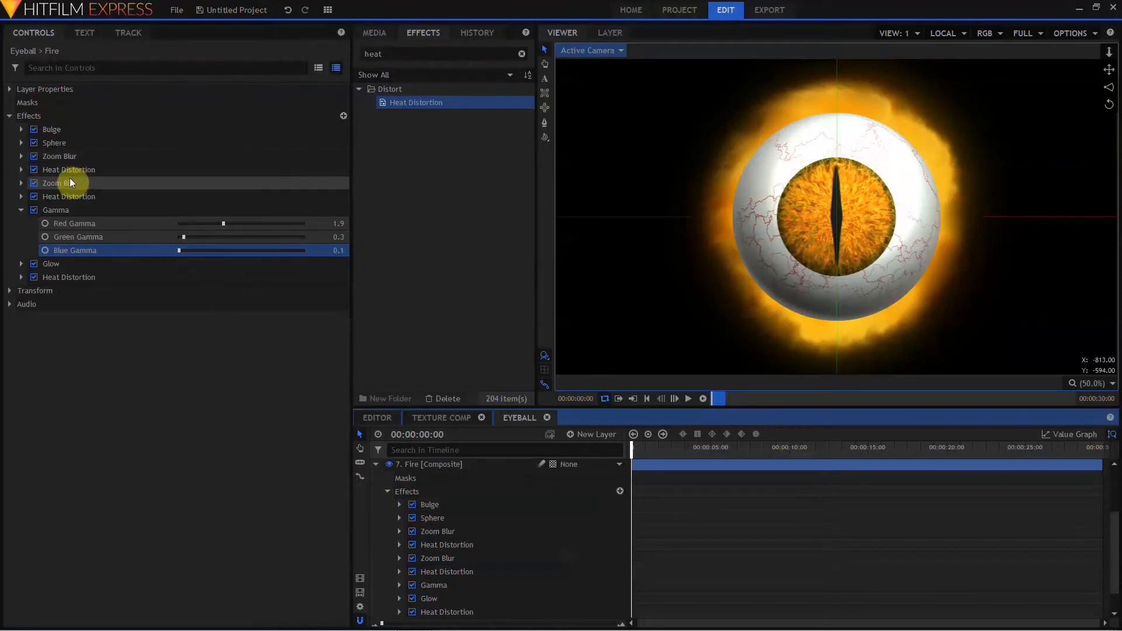
{"action": "left_click", "coordinate": [64, 171]}
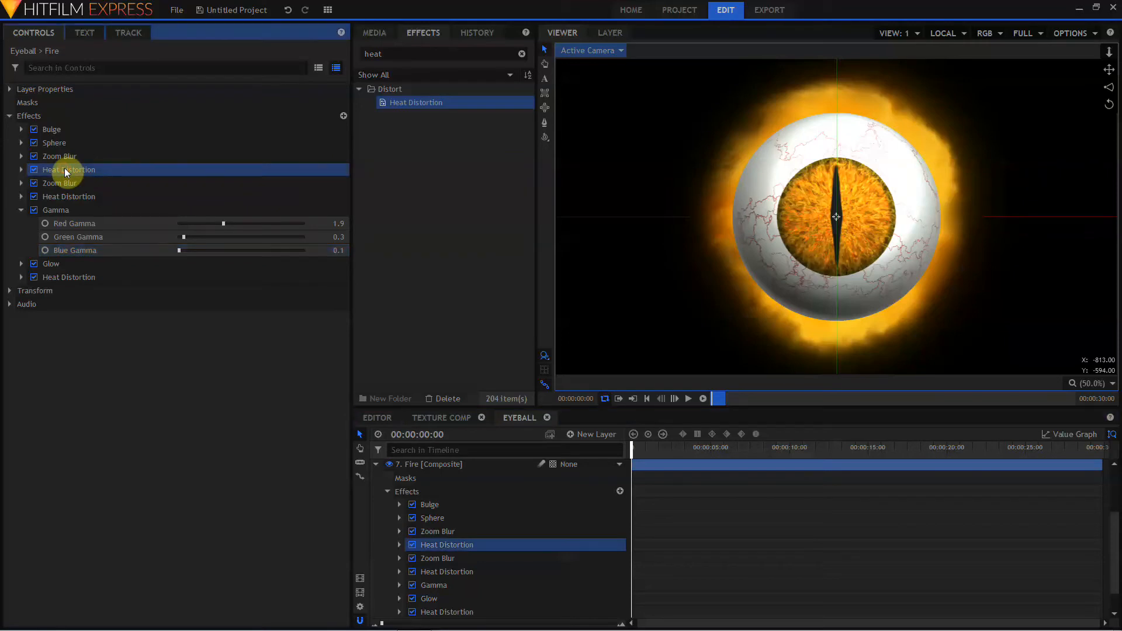
{"action": "left_click_drag", "start_coordinate": [65, 169], "coordinate": [63, 155]}
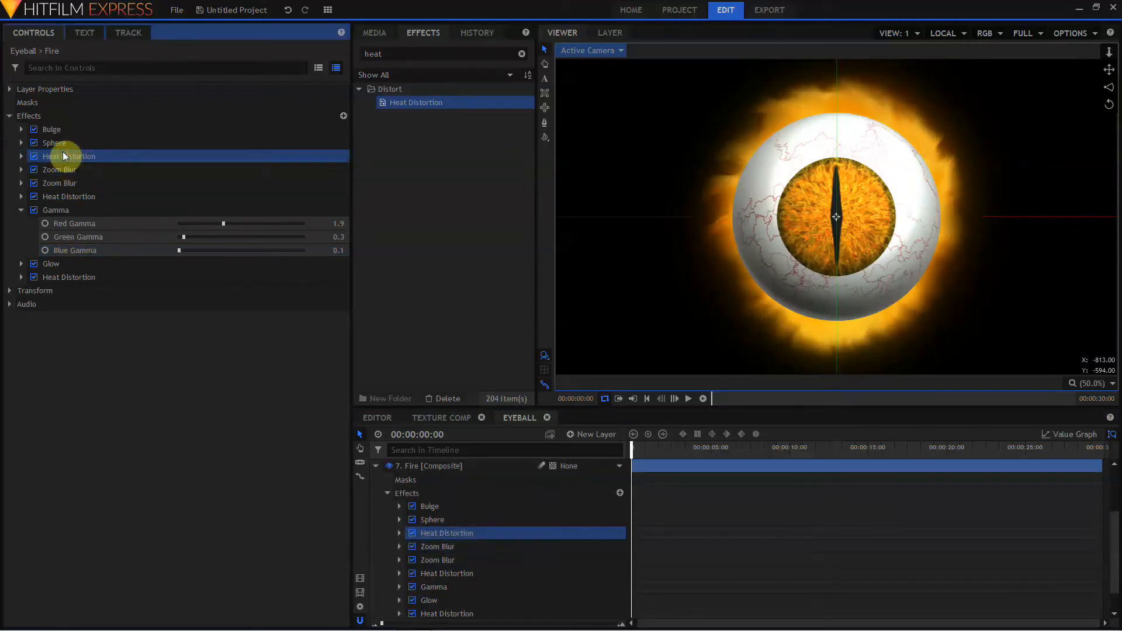
{"action": "left_click_drag", "start_coordinate": [58, 183], "coordinate": [60, 203]}
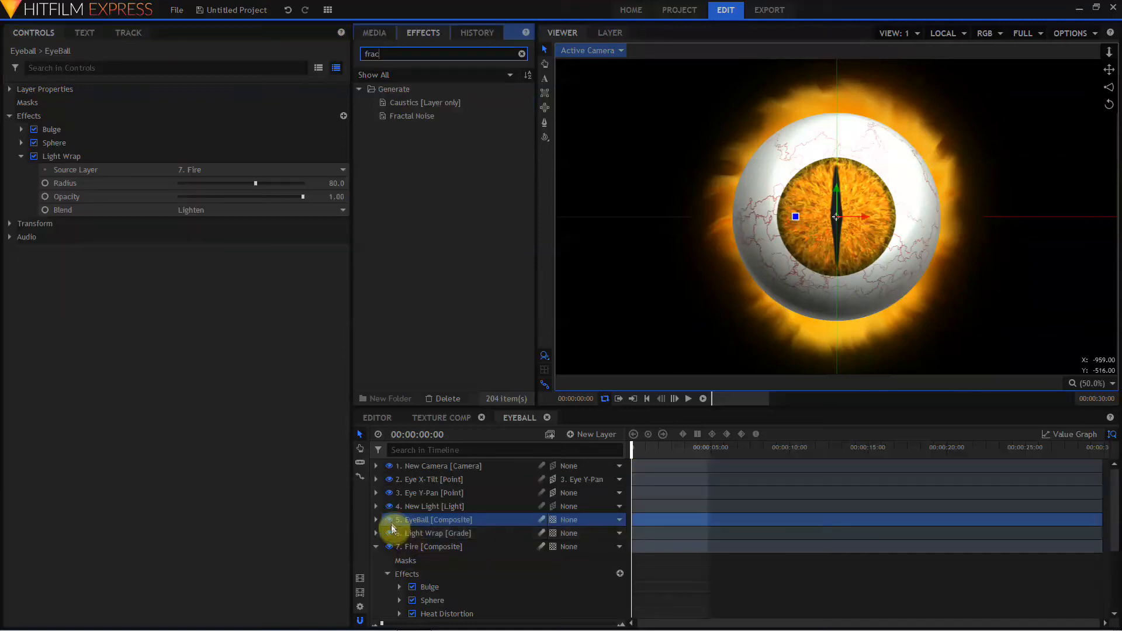
With the EyeBall layer hidden, apply a Fractal Noise effect of type Smoke to the Fire layer.
{"action": "left_click", "coordinate": [389, 520]}
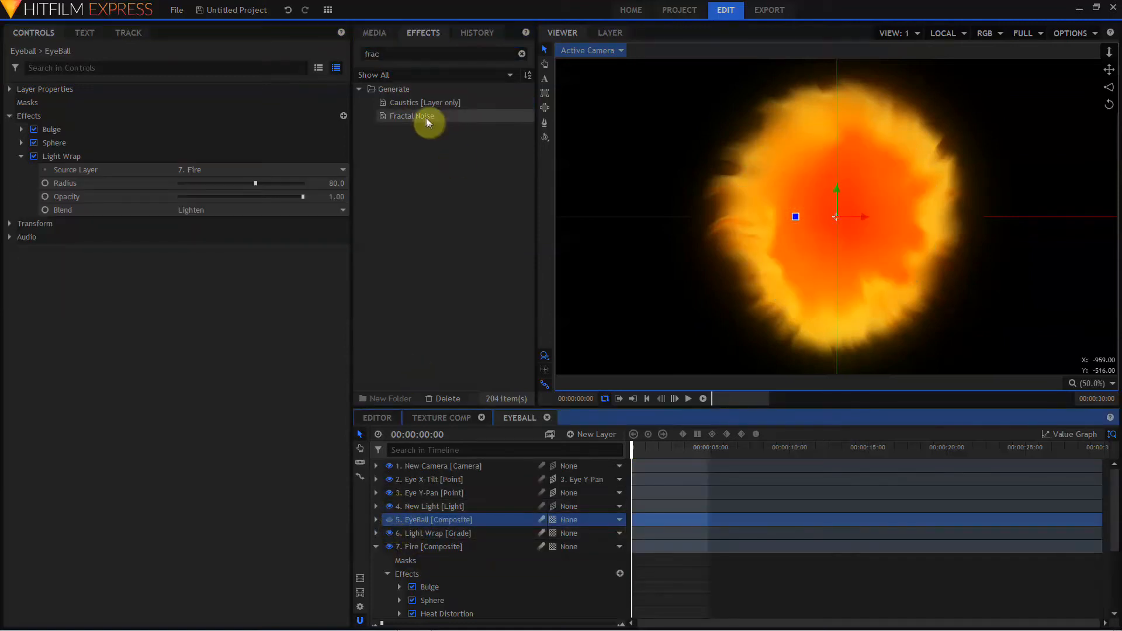
{"action": "left_click_drag", "start_coordinate": [425, 117], "coordinate": [438, 547]}
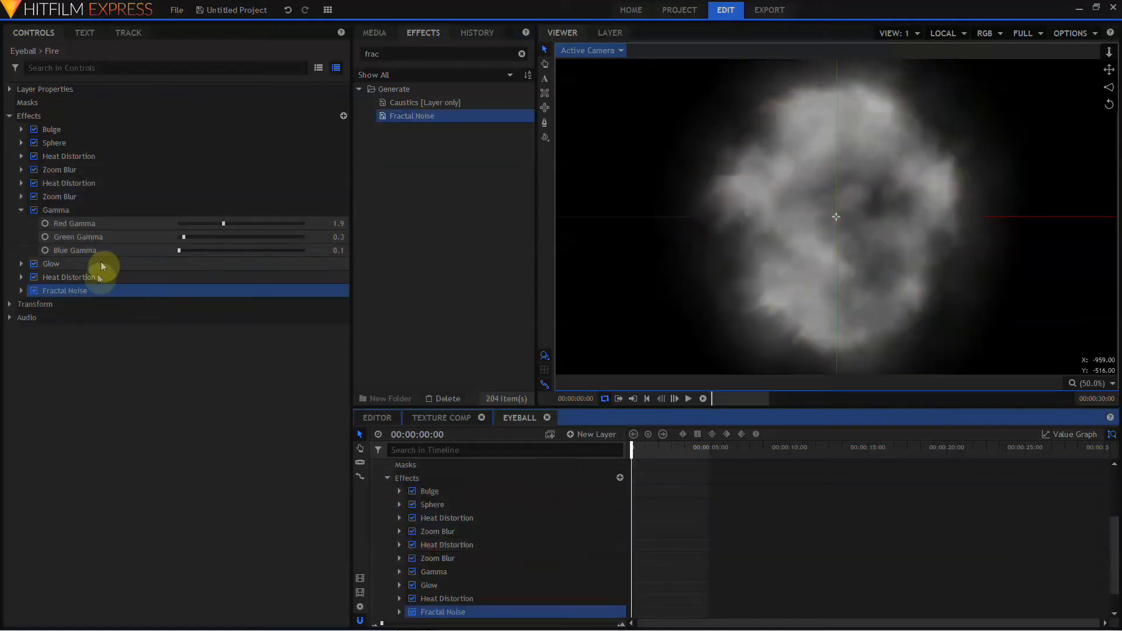
{"action": "left_click", "coordinate": [21, 291]}
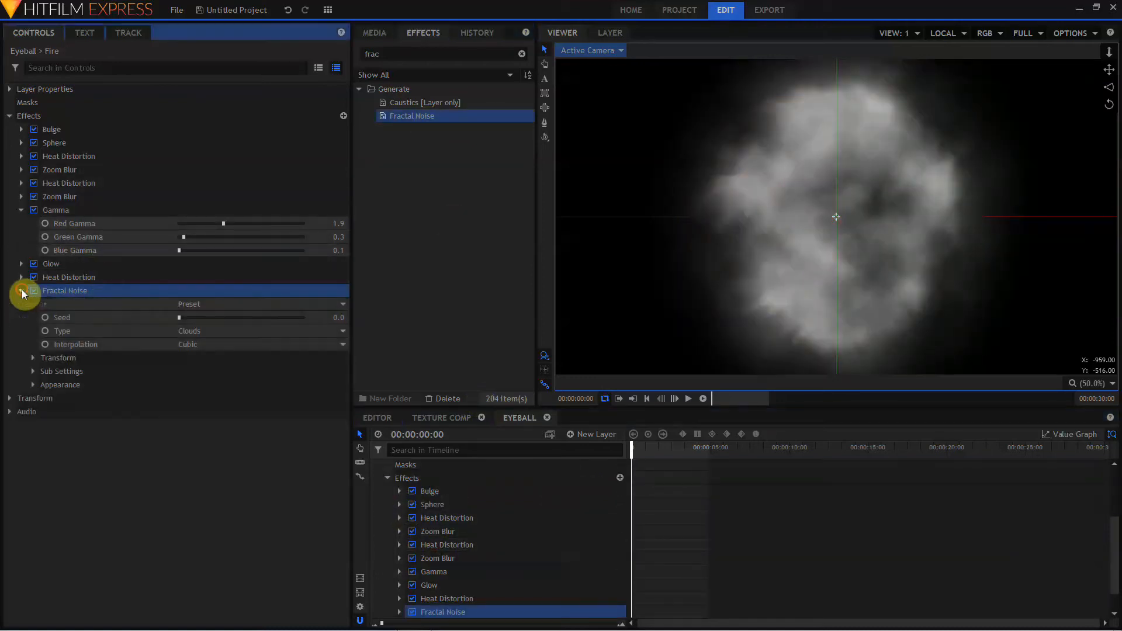
{"action": "left_click", "coordinate": [209, 332]}
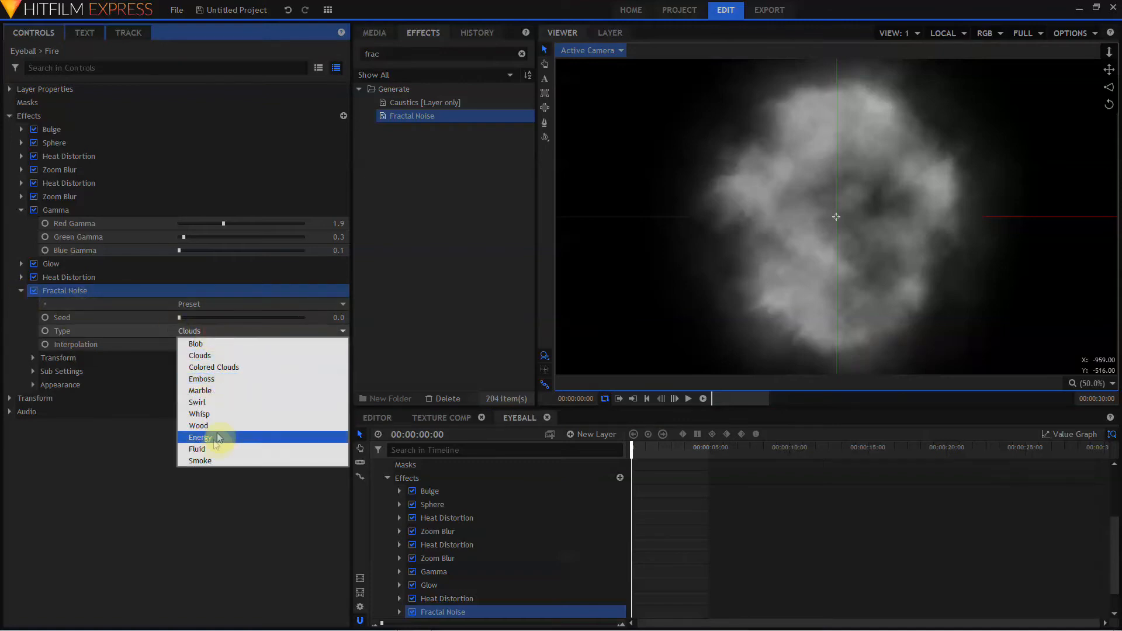
{"action": "left_click", "coordinate": [216, 457]}
{"action": "left_click", "coordinate": [216, 458]}
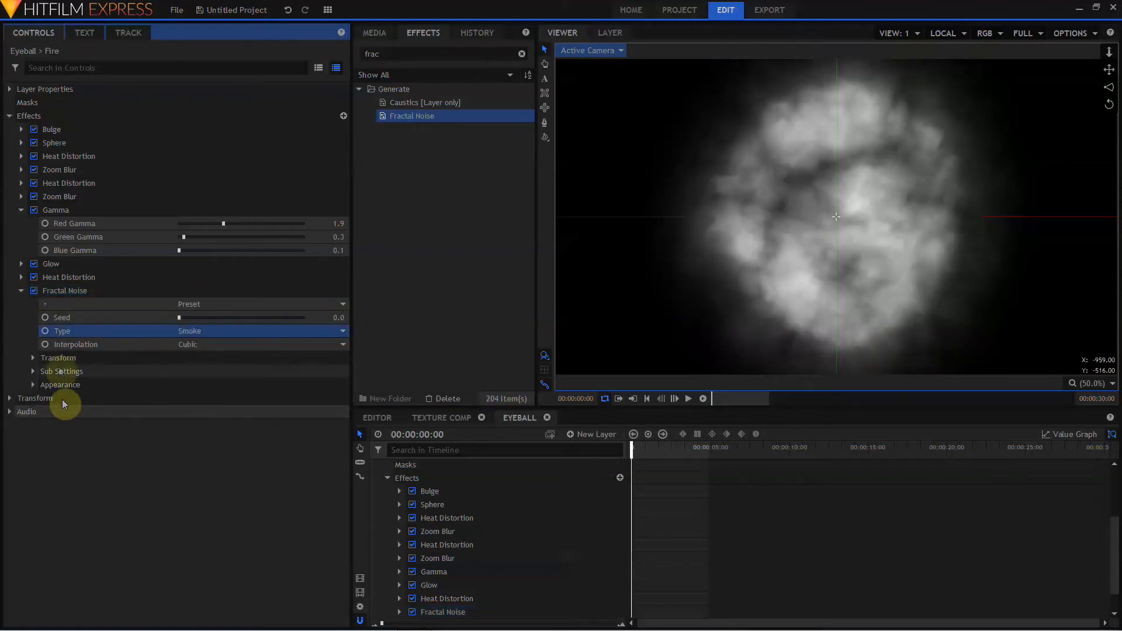
Set the Fractal Noise Blend to Multiply and move the effect directly above Gamma in the Fire layer's effect stack.
{"action": "left_click", "coordinate": [32, 384]}
{"action": "left_click", "coordinate": [222, 452]}
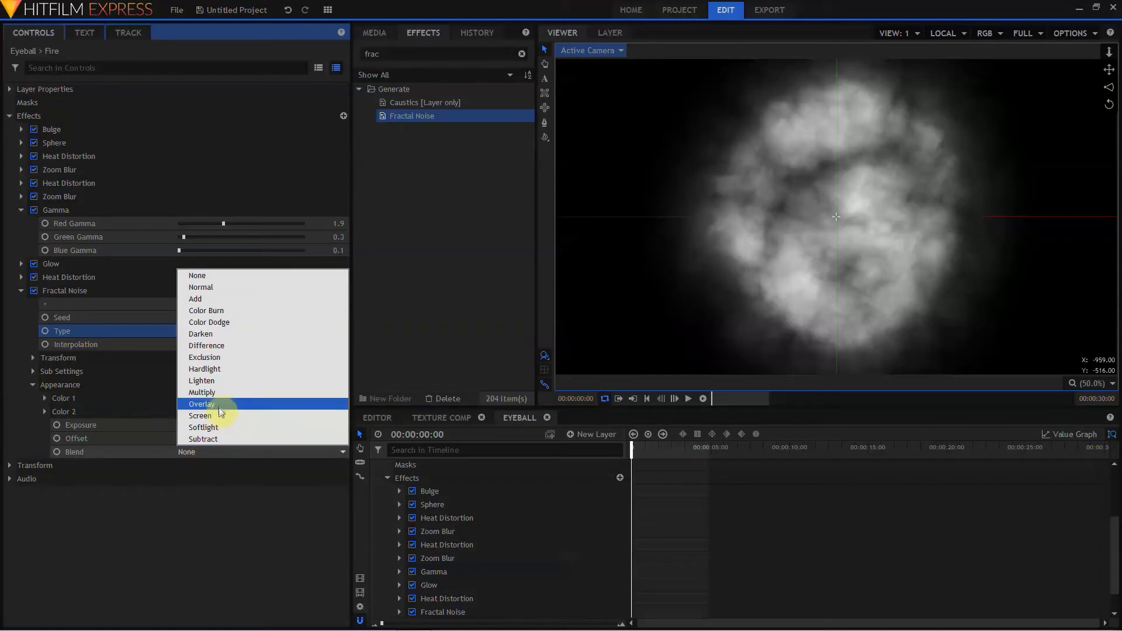
{"action": "left_click", "coordinate": [222, 403]}
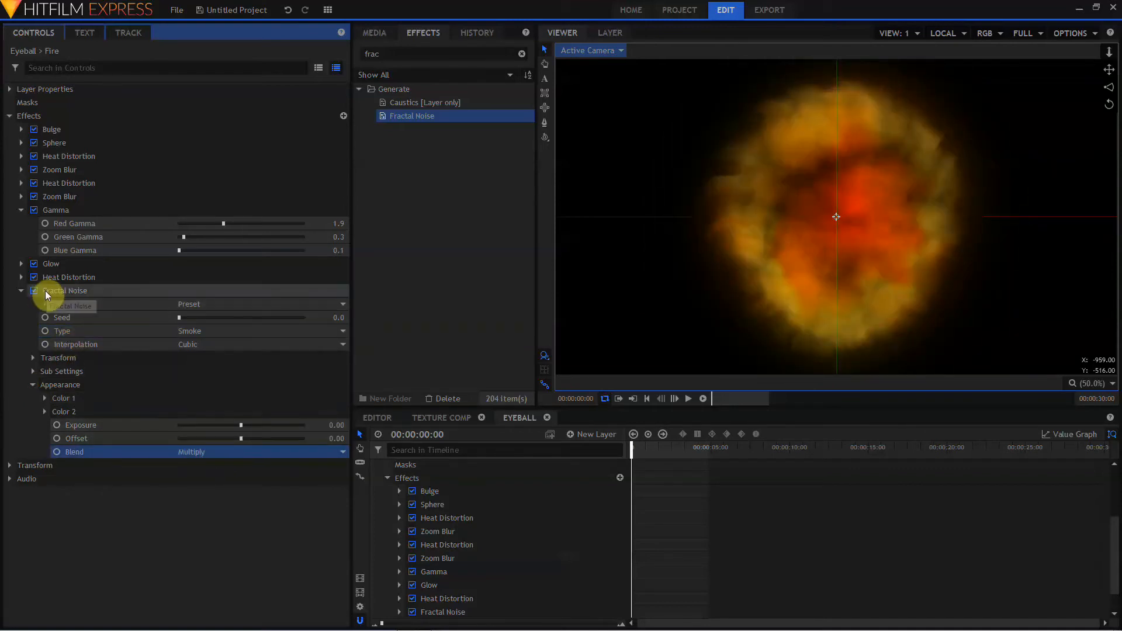
{"action": "left_click_drag", "start_coordinate": [44, 291], "coordinate": [50, 264]}
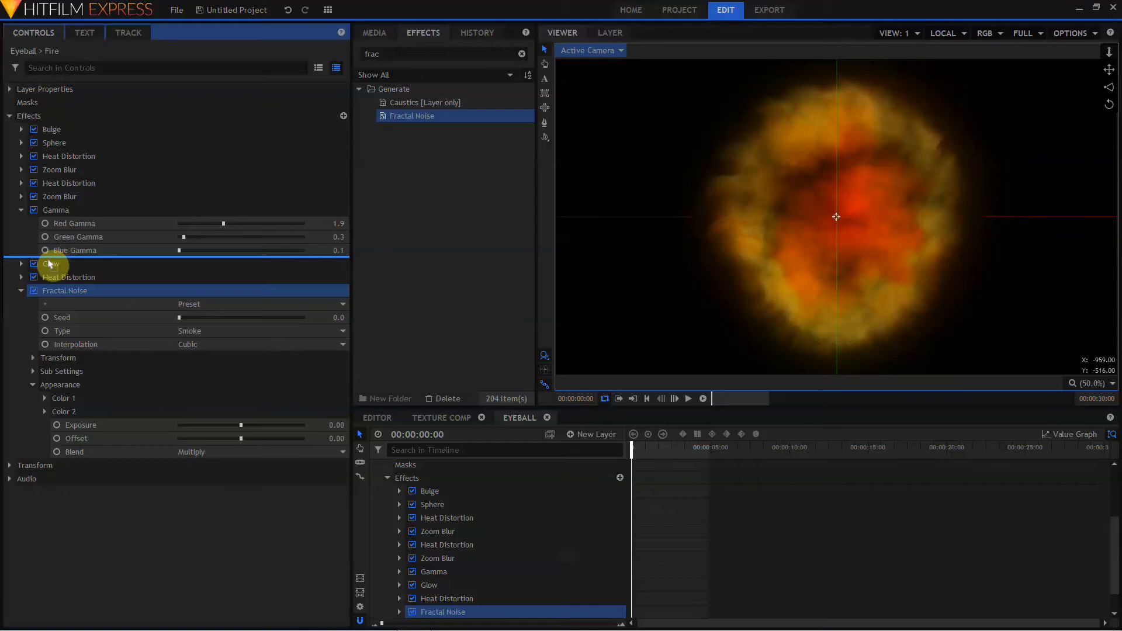
{"action": "left_click_drag", "start_coordinate": [48, 263], "coordinate": [55, 213]}
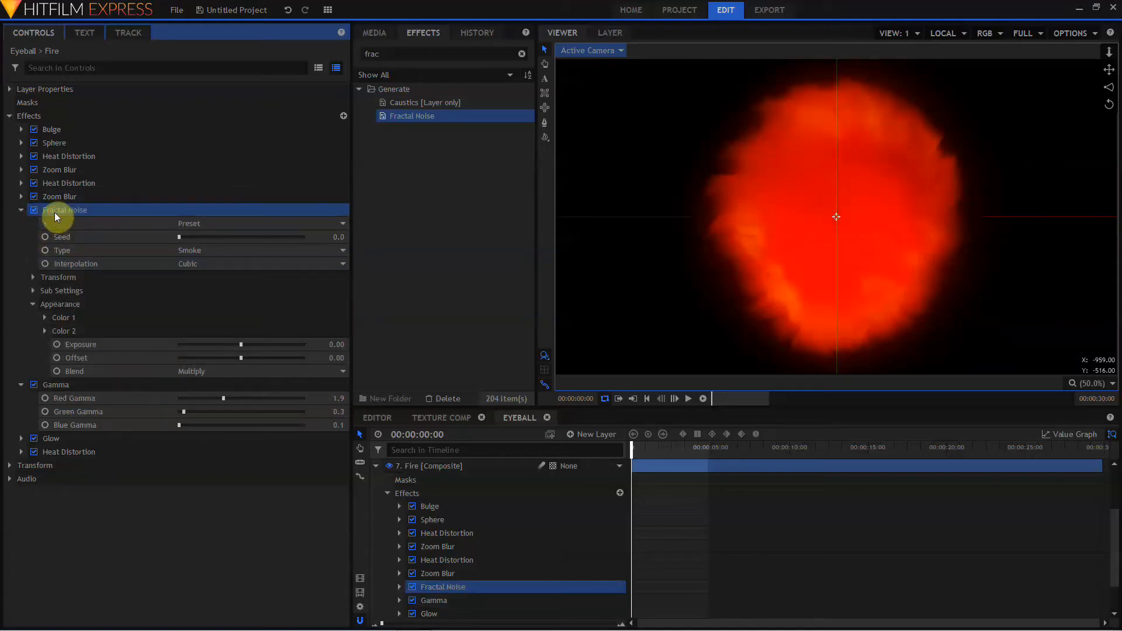
Adjust the Fractal Noise appearance to Blend Hardlight, Exposure 1.8 and Offset -0.32.
{"action": "left_click_drag", "start_coordinate": [241, 357], "coordinate": [217, 362]}
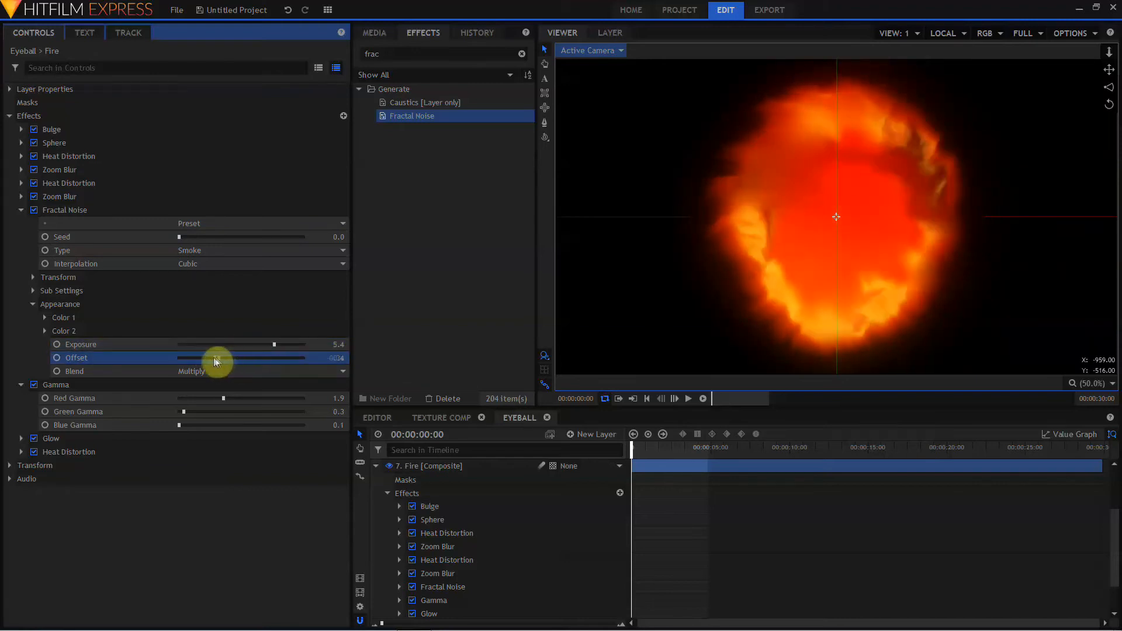
{"action": "left_click", "coordinate": [217, 370]}
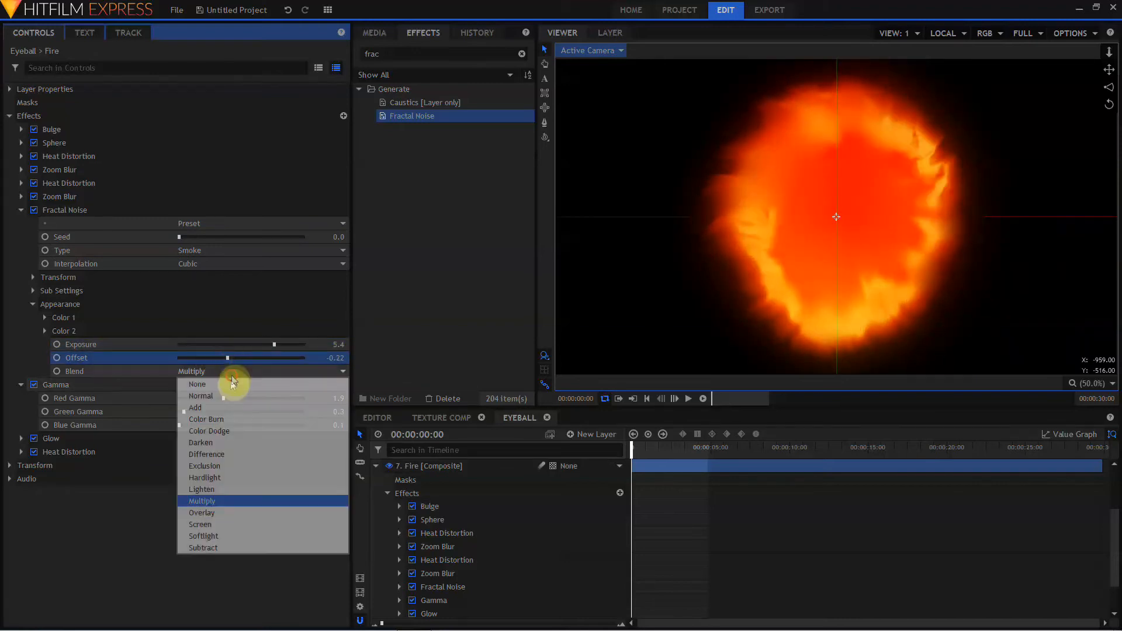
{"action": "left_click", "coordinate": [234, 535]}
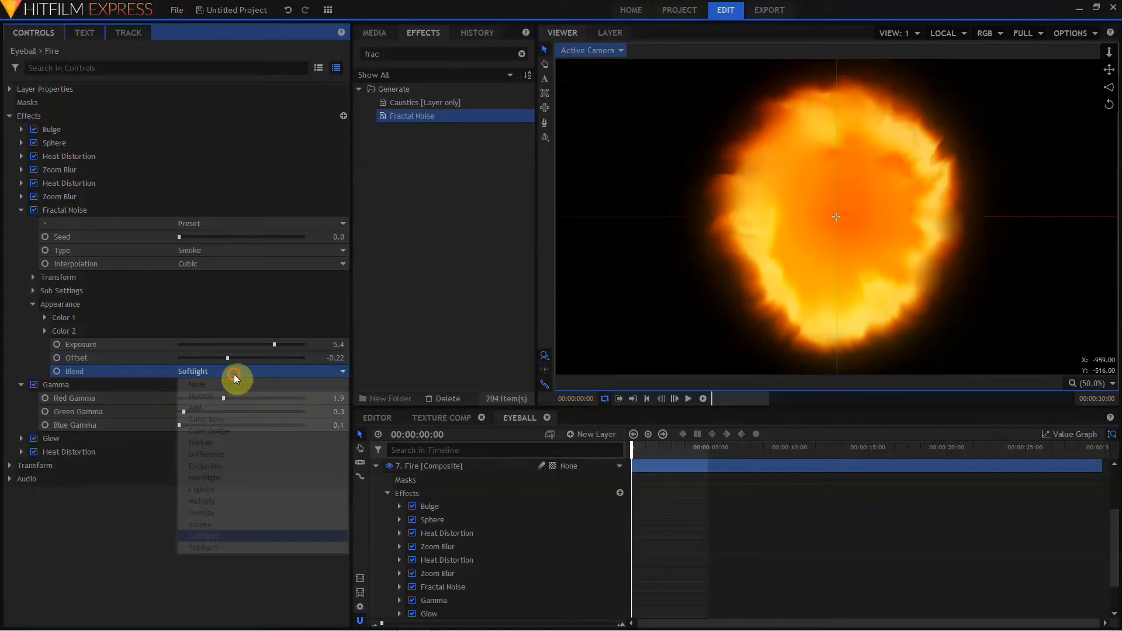
{"action": "left_click", "coordinate": [216, 478]}
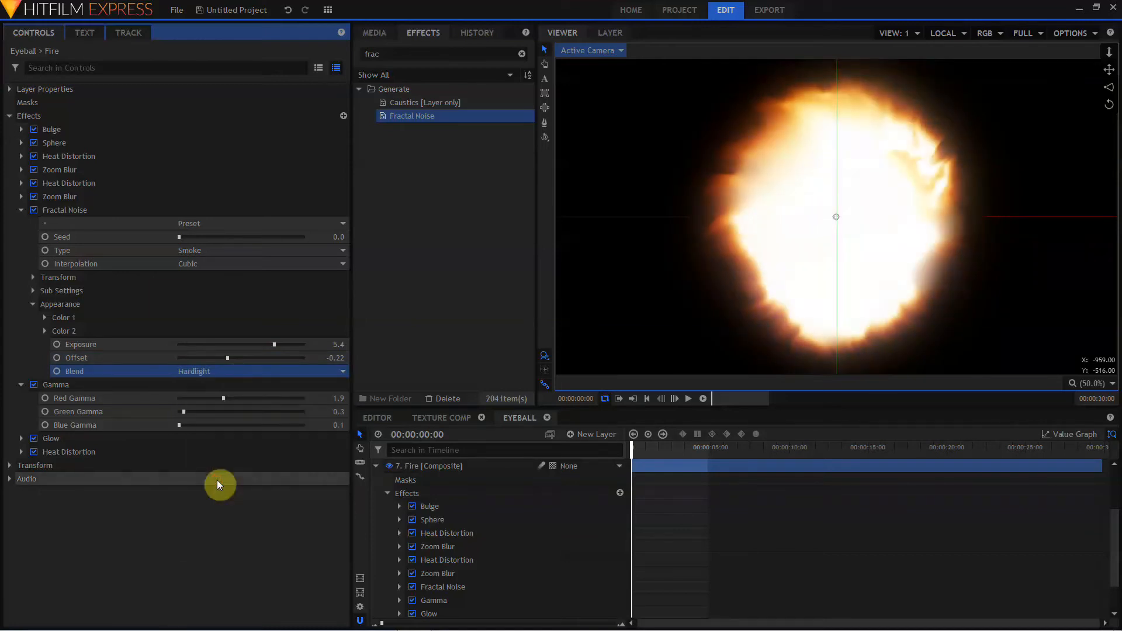
{"action": "left_click_drag", "start_coordinate": [261, 346], "coordinate": [220, 357]}
Scale the Fire layer to 127% and make the EyeBall layer visible again.
{"action": "left_click", "coordinate": [12, 465]}
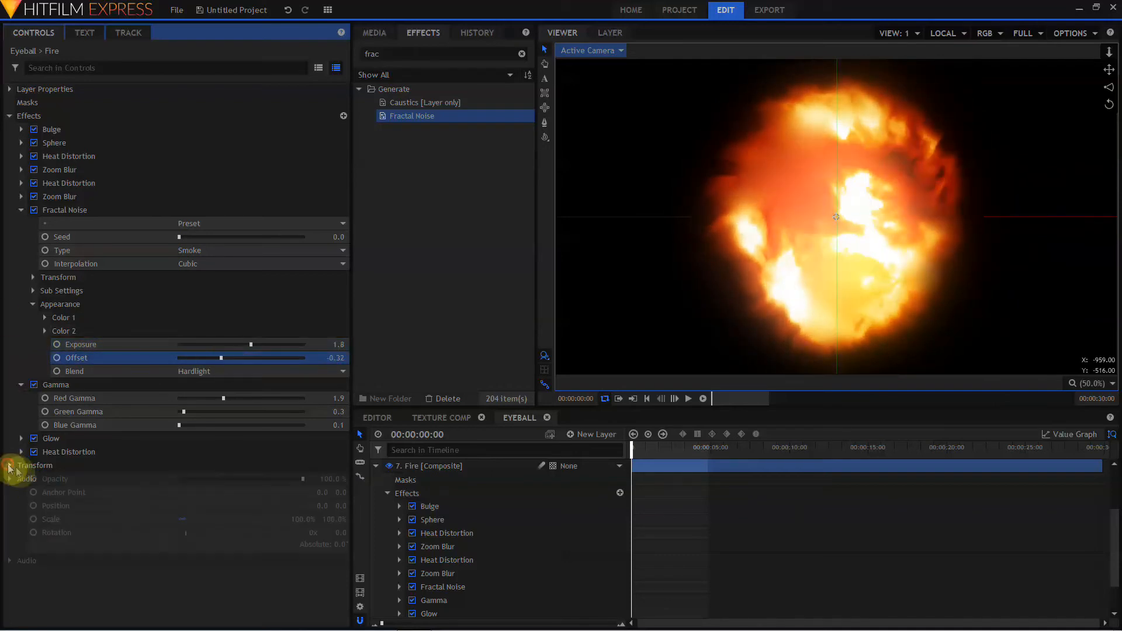
{"action": "mouse_move", "coordinate": [292, 518]}
{"action": "left_mouse_down"}
{"action": "mouse_move", "coordinate": [314, 519]}
{"action": "mouse_move", "coordinate": [299, 520]}
{"action": "left_mouse_up"}
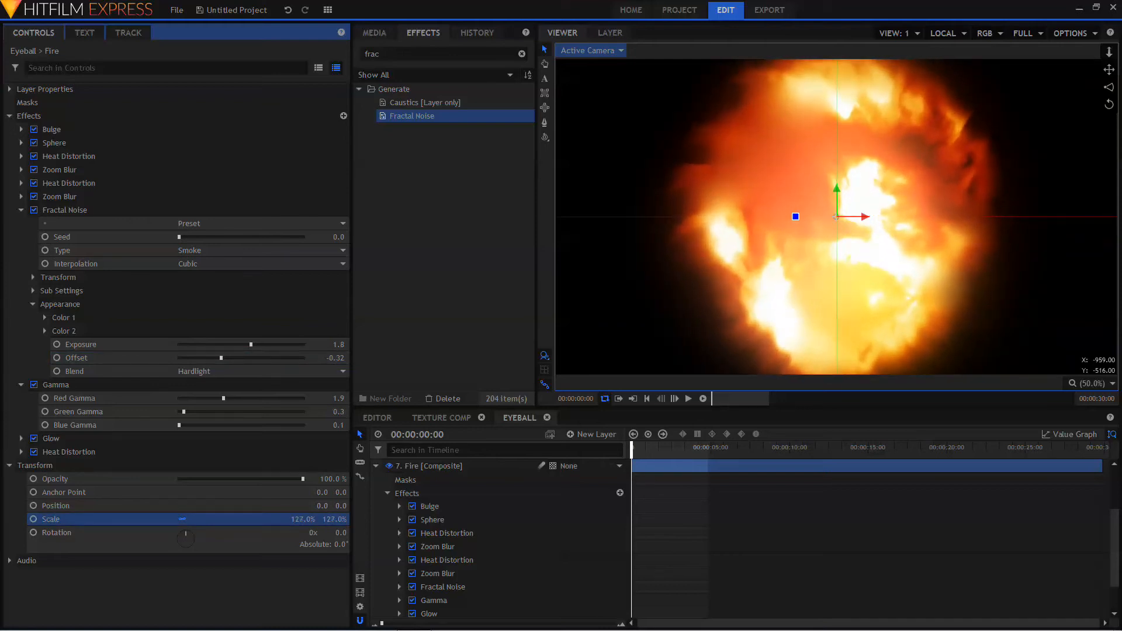
{"action": "left_click", "coordinate": [376, 465]}
{"action": "left_click", "coordinate": [389, 520]}
Set the EyeBall layer's Light Wrap source to the Light Wrap grade layer and its Radius to 101.1.
{"action": "left_click", "coordinate": [419, 520]}
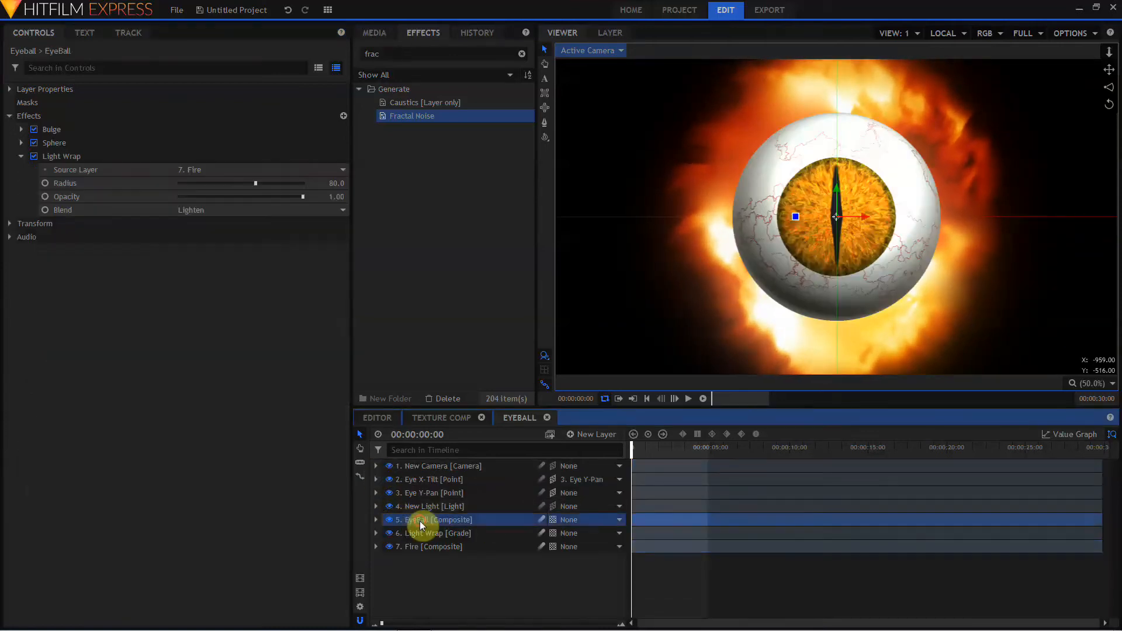
{"action": "left_click", "coordinate": [220, 170]}
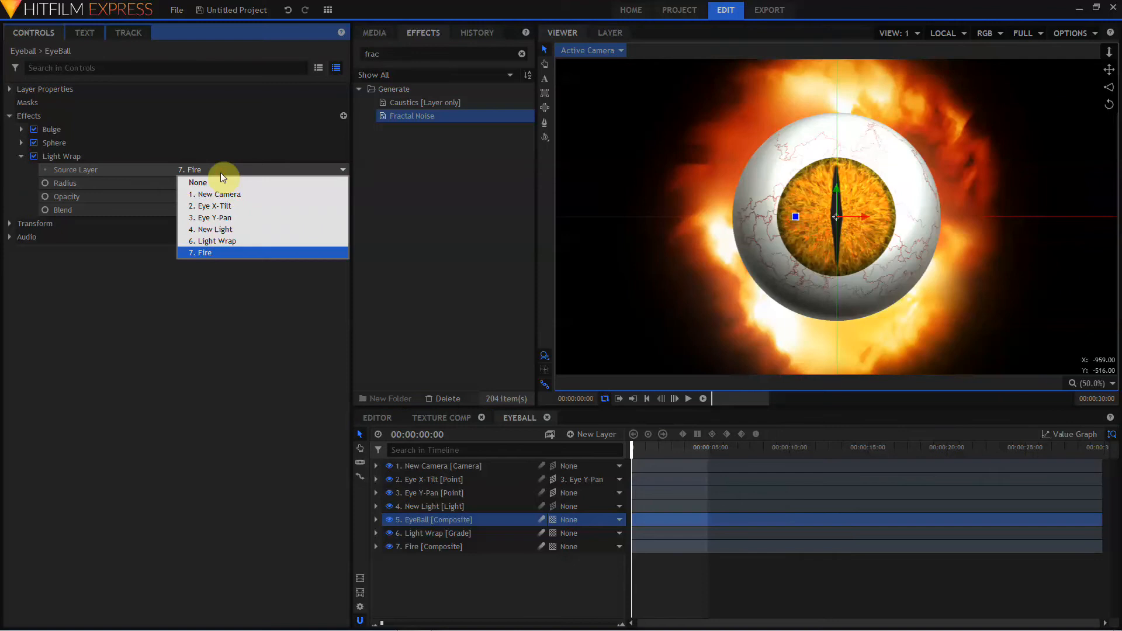
{"action": "left_click", "coordinate": [227, 243]}
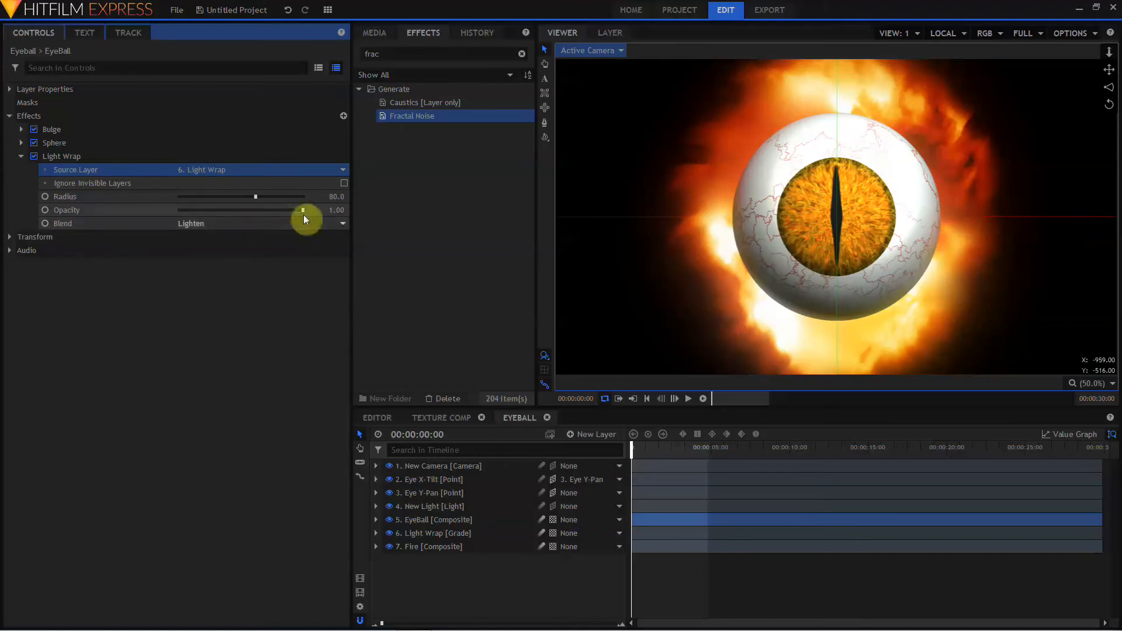
{"action": "left_click_drag", "start_coordinate": [257, 201], "coordinate": [277, 197]}
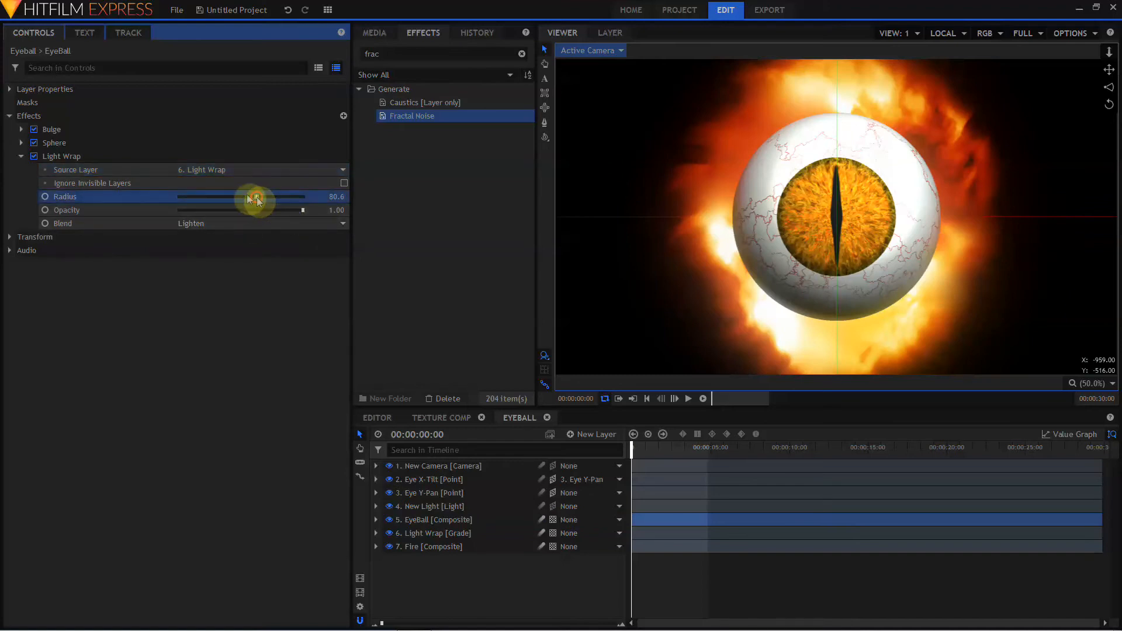
Duplicate the EyeBall layer's Light Wrap effect and set the copy's Radius to 50.
{"action": "left_click", "coordinate": [70, 160]}
{"action": "key", "text": "ctrl+d"}
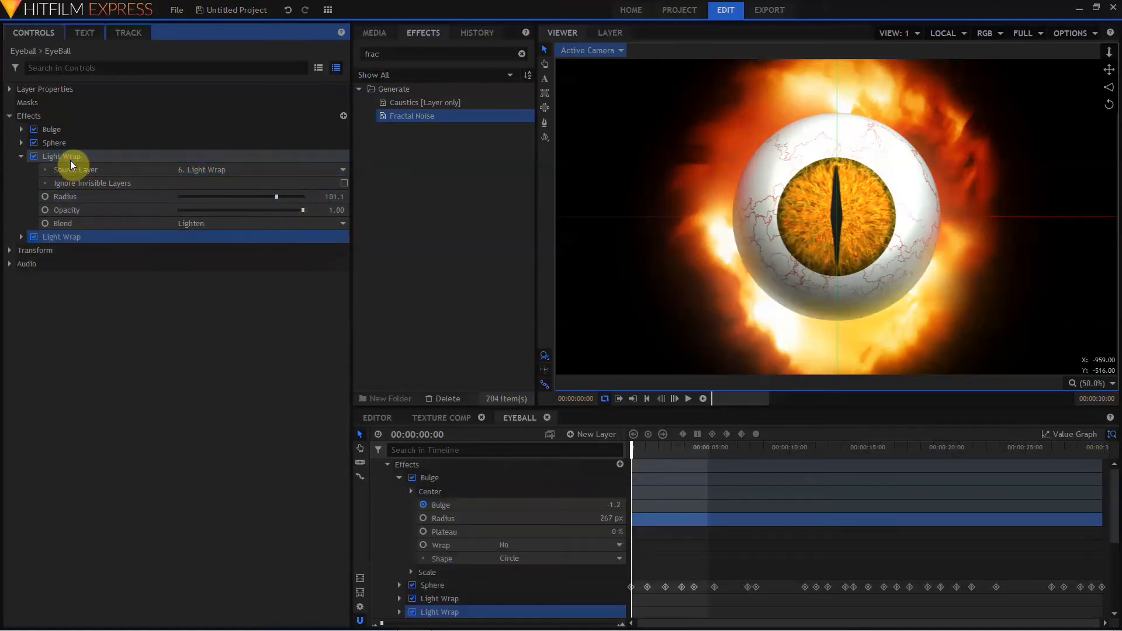
{"action": "left_click", "coordinate": [21, 238]}
{"action": "left_click", "coordinate": [331, 278]}
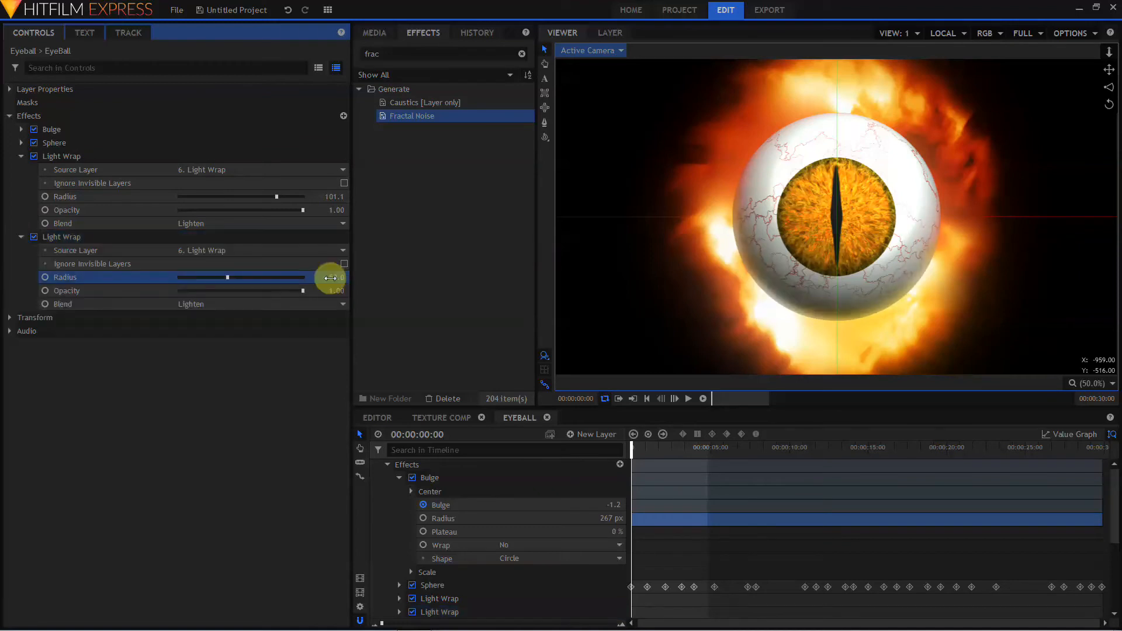
Duplicate the second Light Wrap effect and set the third one's Radius to 30.
{"action": "left_click", "coordinate": [74, 238]}
{"action": "key", "text": "ctrl+d"}
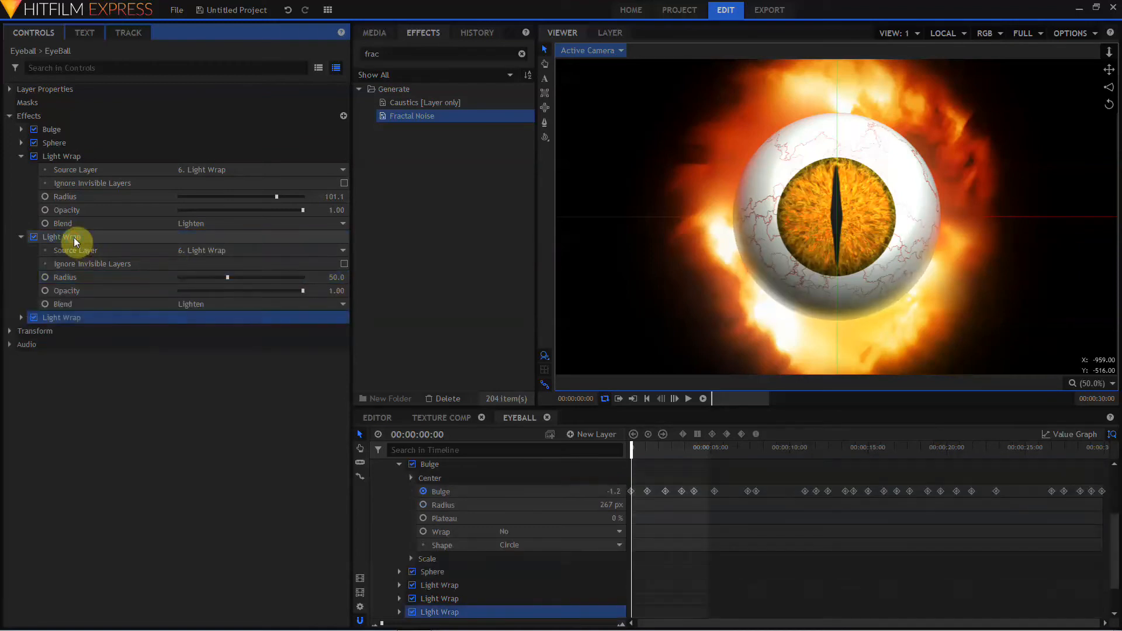
{"action": "left_click", "coordinate": [21, 317]}
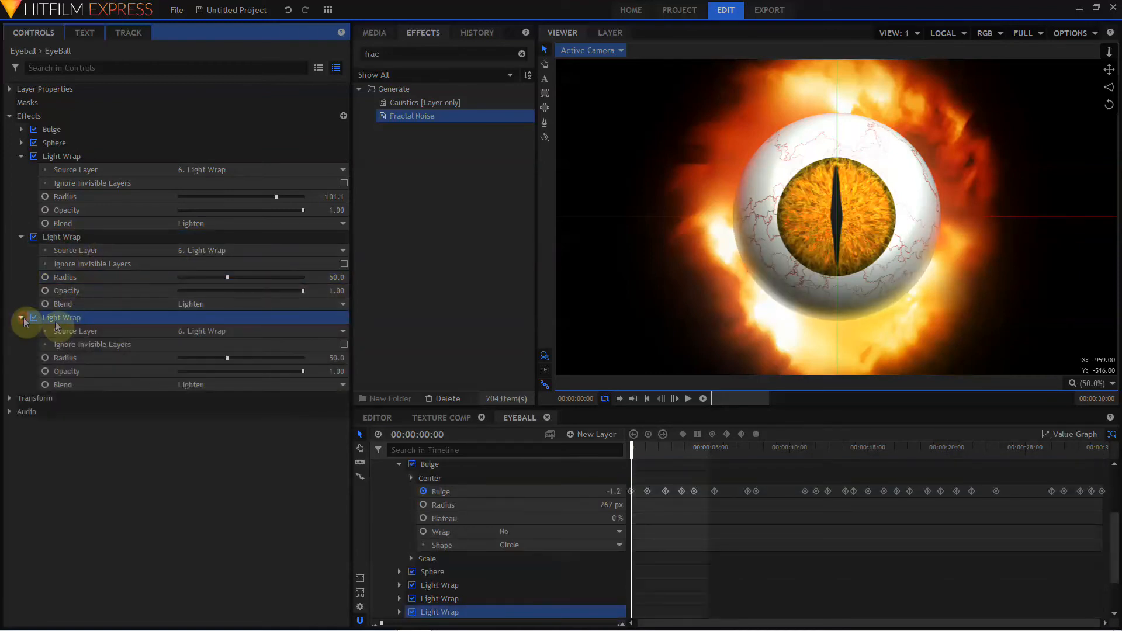
{"action": "left_click", "coordinate": [334, 358]}
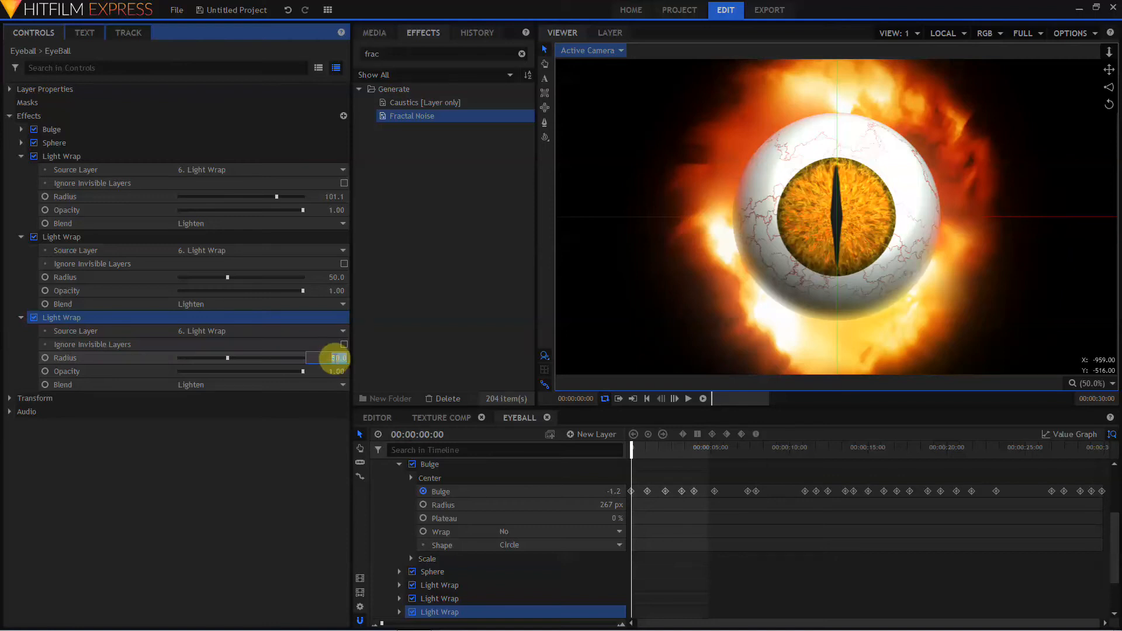
{"action": "type", "text": "30"}
{"action": "key", "text": "Return"}
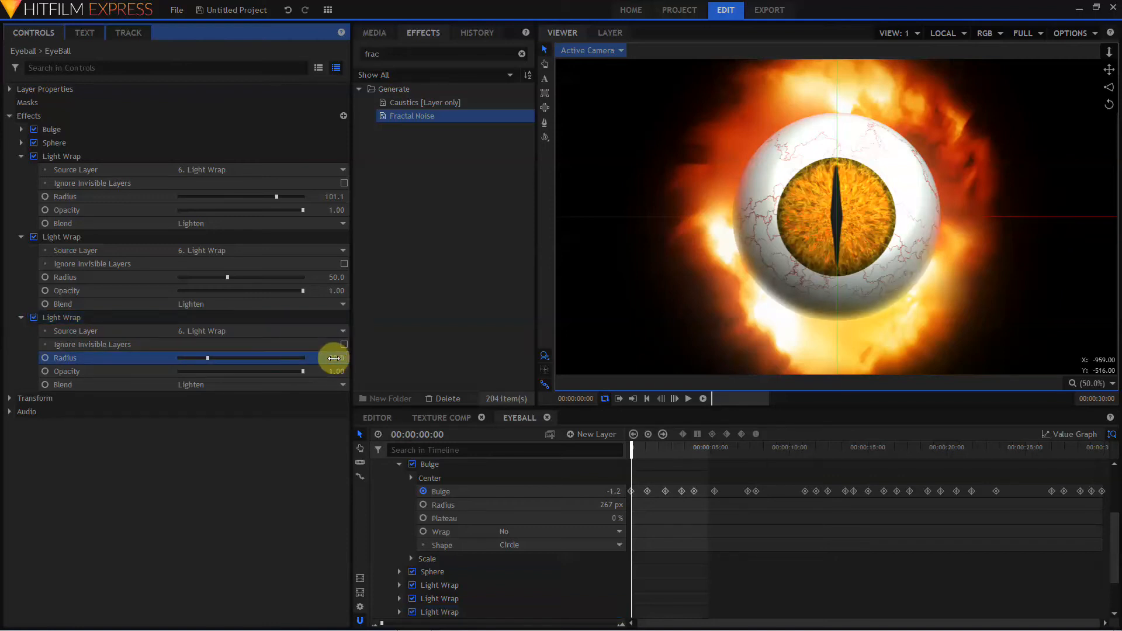
Set the third Light Wrap's Blend to Screen and increase its Radius.
{"action": "left_click", "coordinate": [307, 385]}
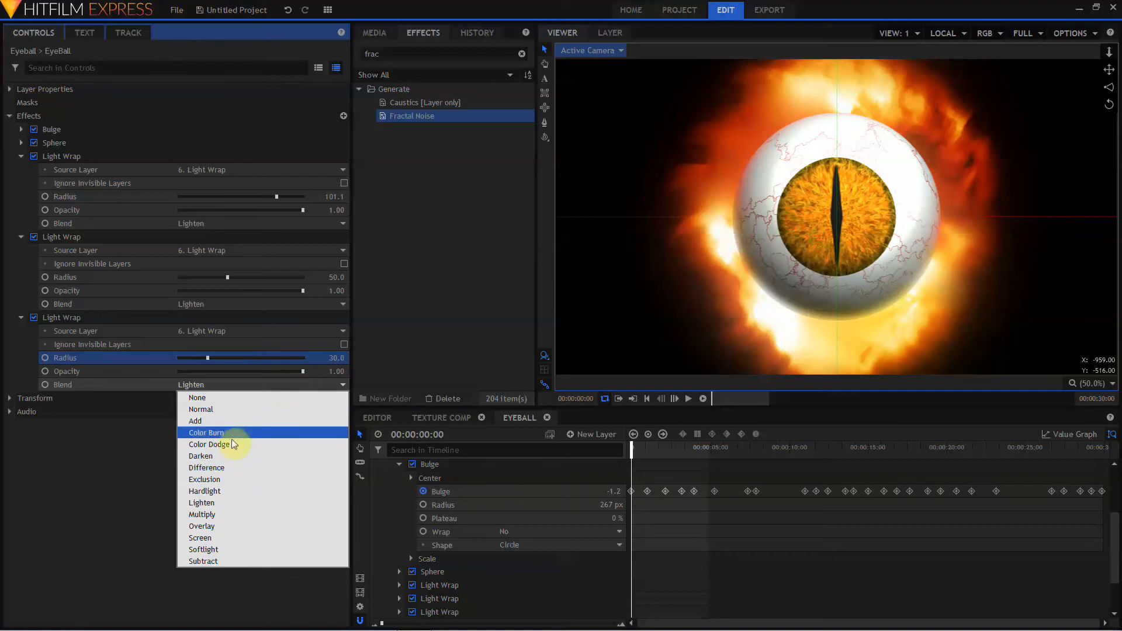
{"action": "left_click", "coordinate": [223, 538]}
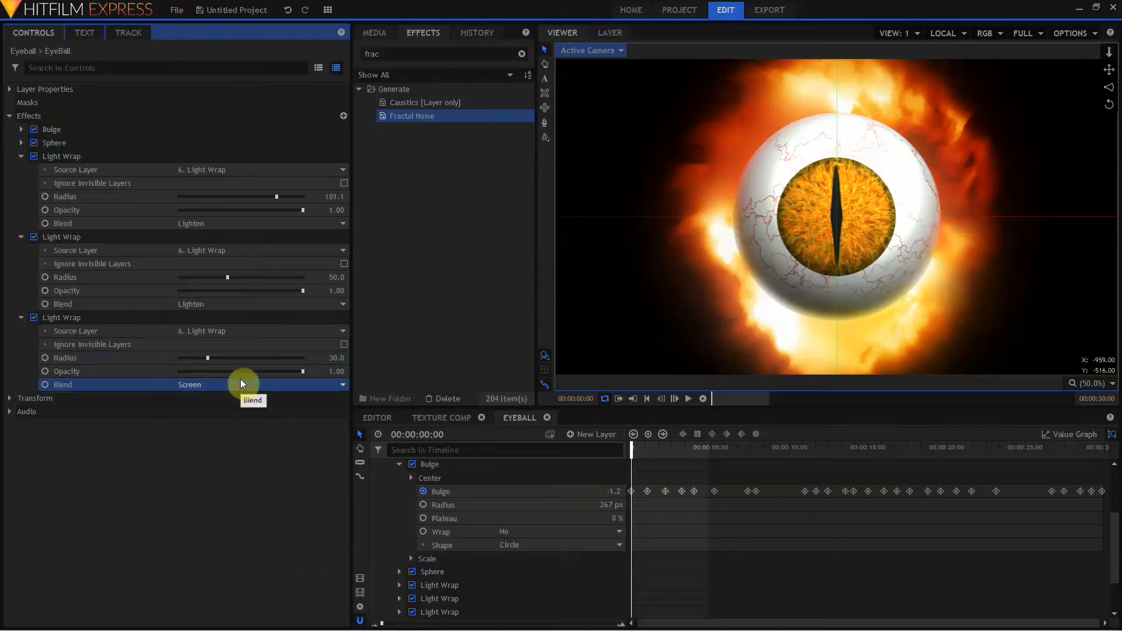
{"action": "left_click_drag", "start_coordinate": [207, 357], "coordinate": [270, 357]}
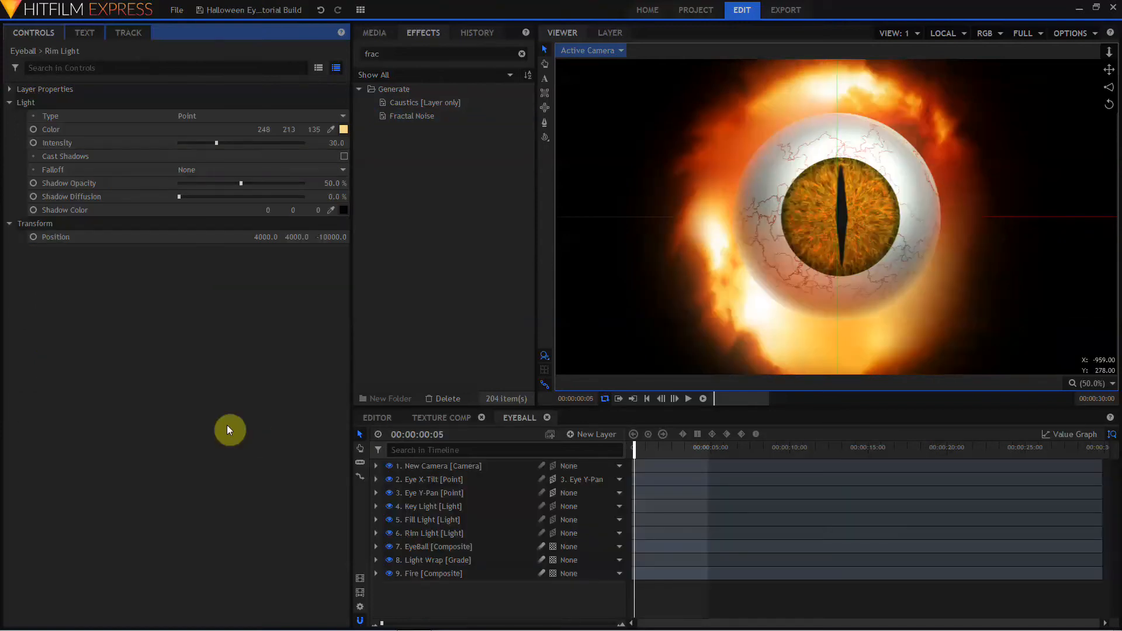
Examine the color, intensity and position settings of the Key Light and the Fill Light.
{"action": "left_click", "coordinate": [429, 507]}
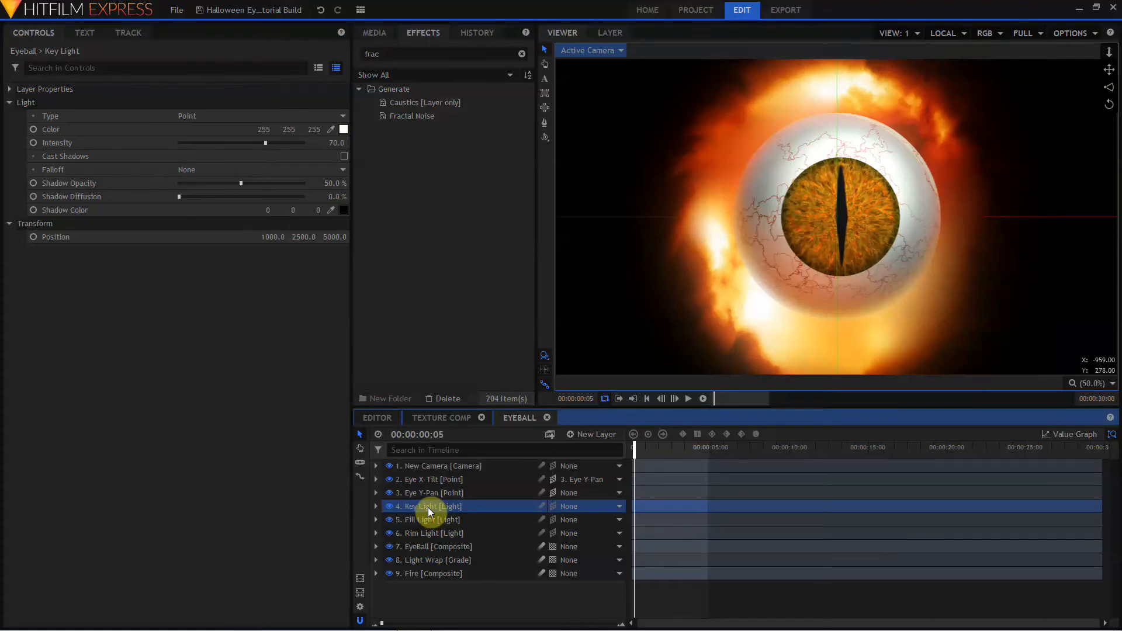
{"action": "left_click", "coordinate": [430, 519]}
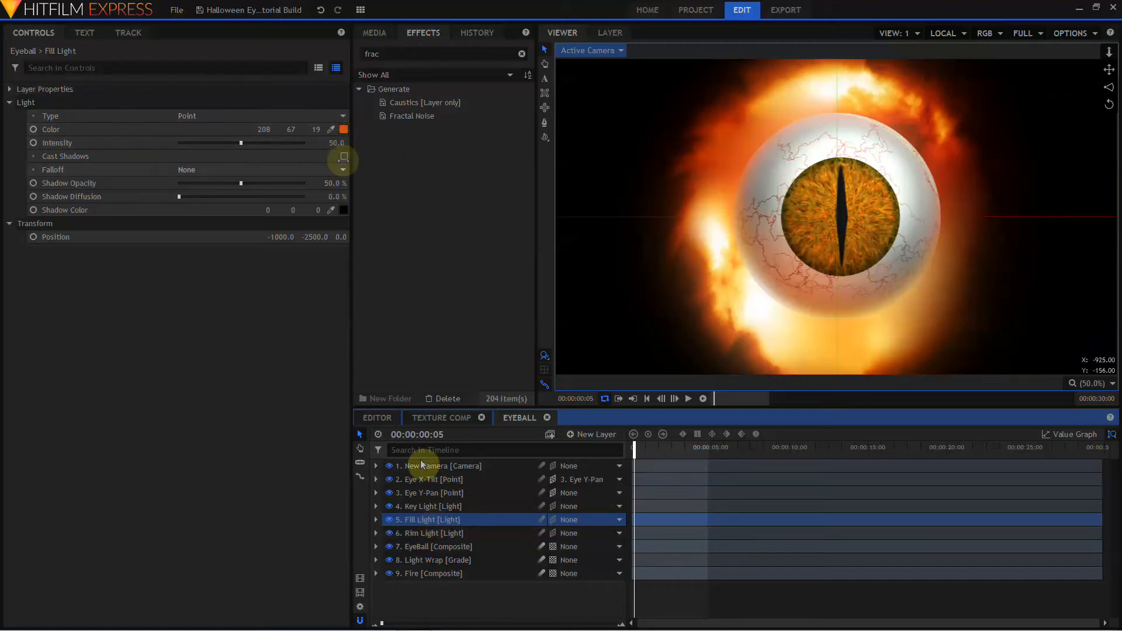
Examine the Rim Light's settings.
{"action": "left_click", "coordinate": [430, 532]}
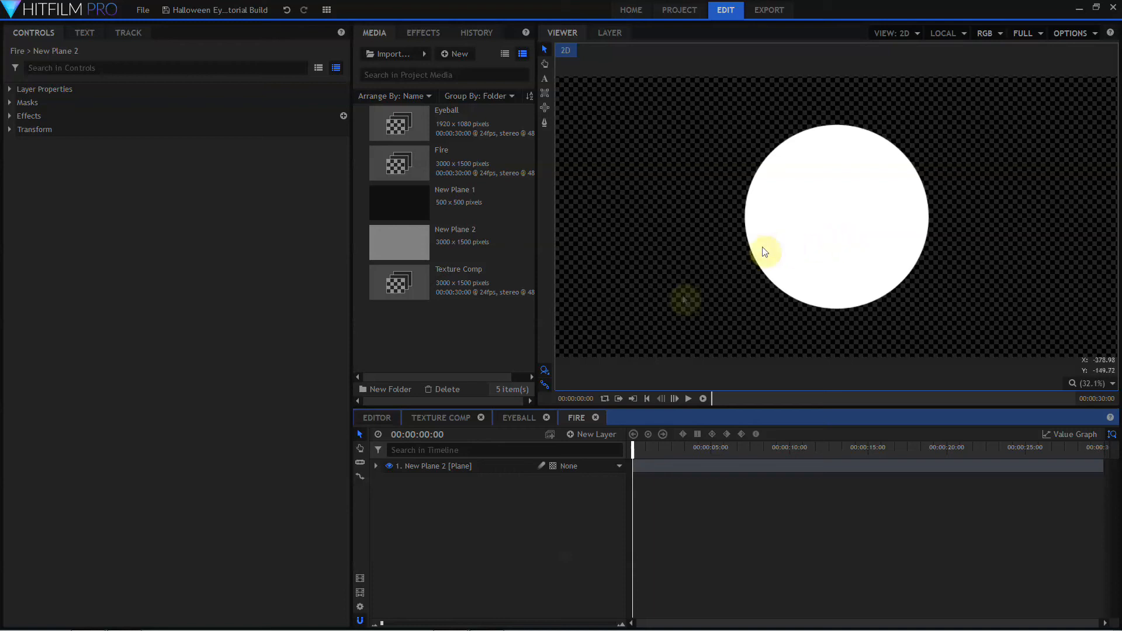
Hide the EyeBall and Rays and Distortion layers in the Eyeball composite and list the effects on the Fire layer.
{"action": "left_click", "coordinate": [530, 419]}
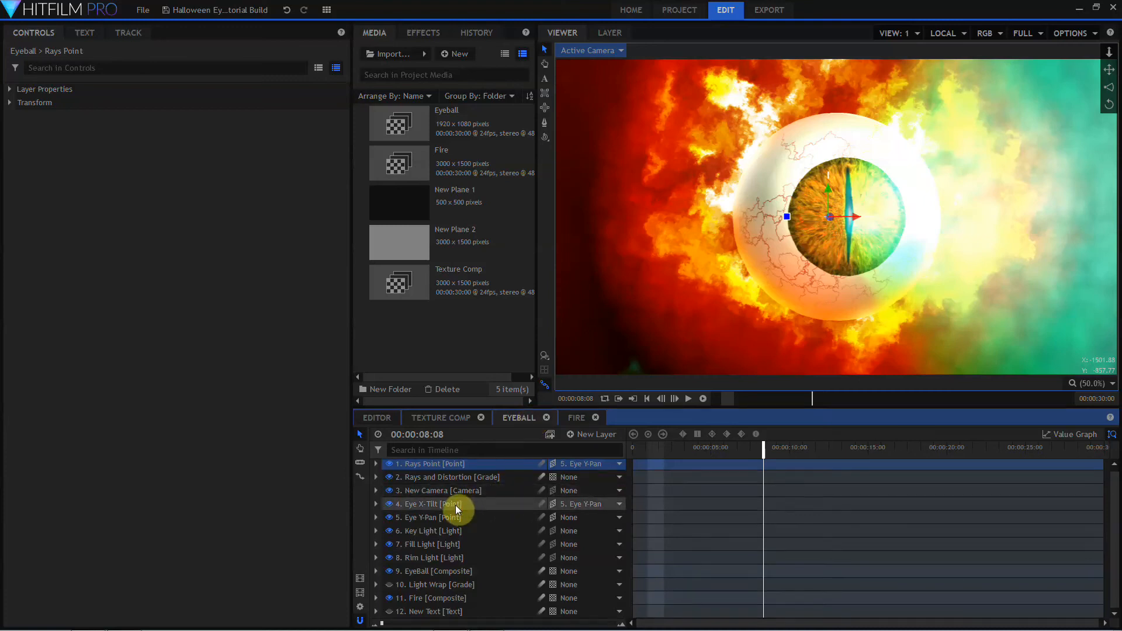
{"action": "left_click", "coordinate": [389, 572]}
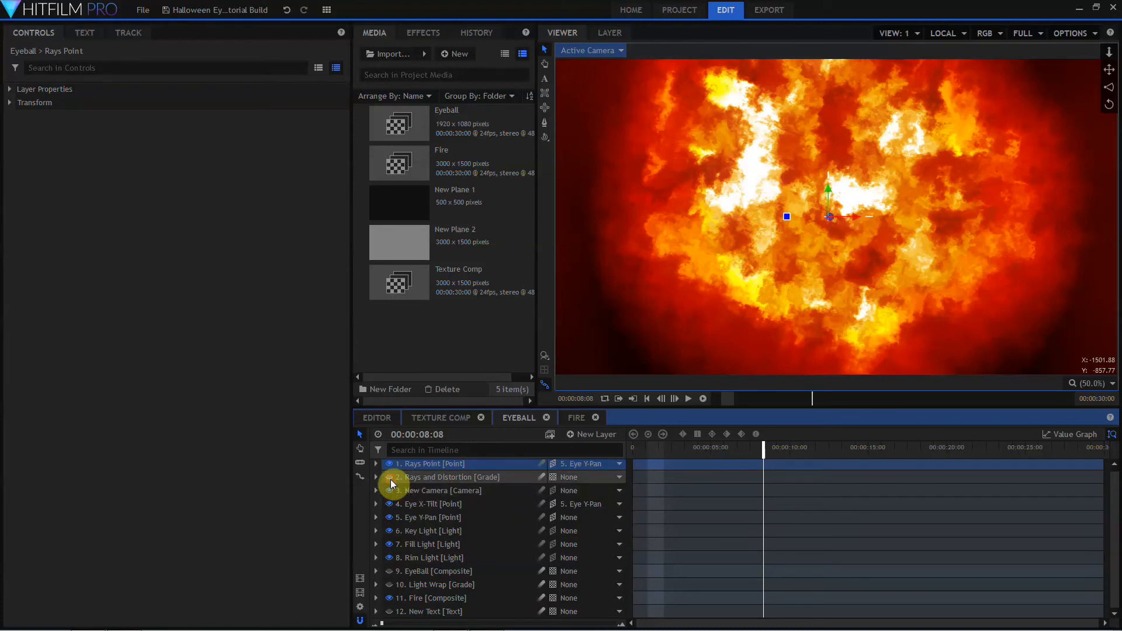
{"action": "left_click", "coordinate": [416, 599]}
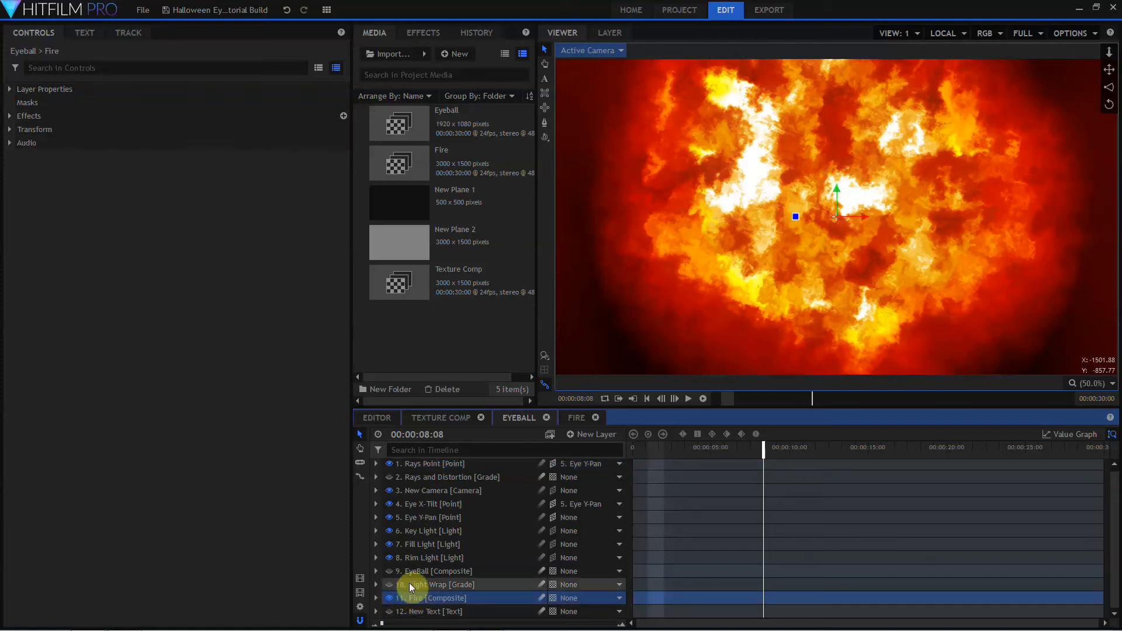
{"action": "left_click", "coordinate": [576, 419]}
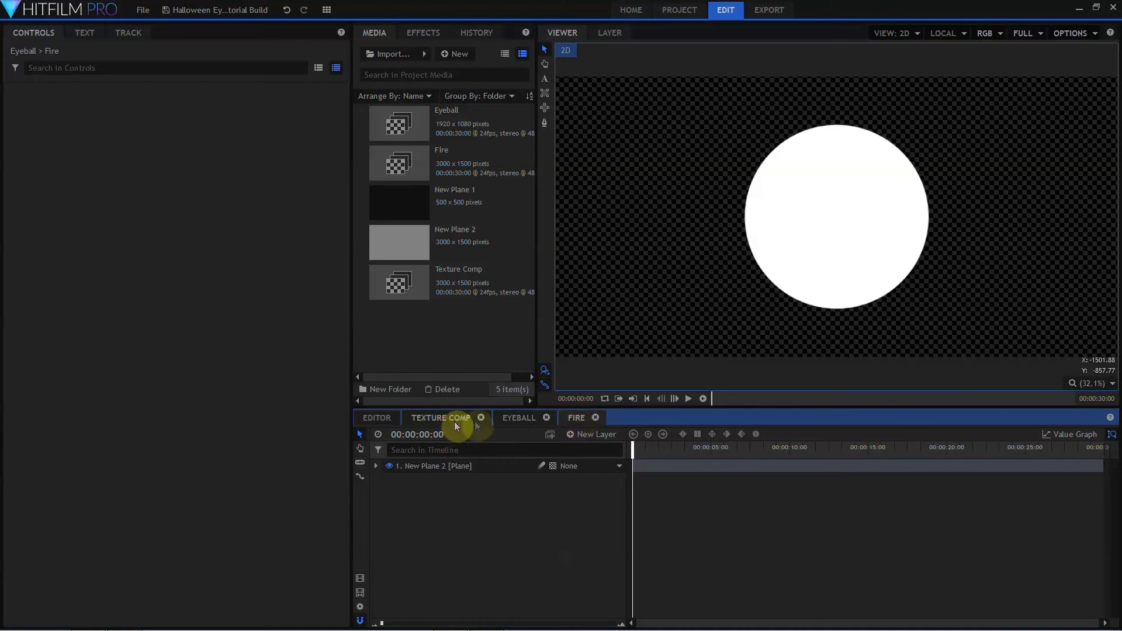
{"action": "left_click", "coordinate": [514, 419]}
{"action": "left_click", "coordinate": [9, 117]}
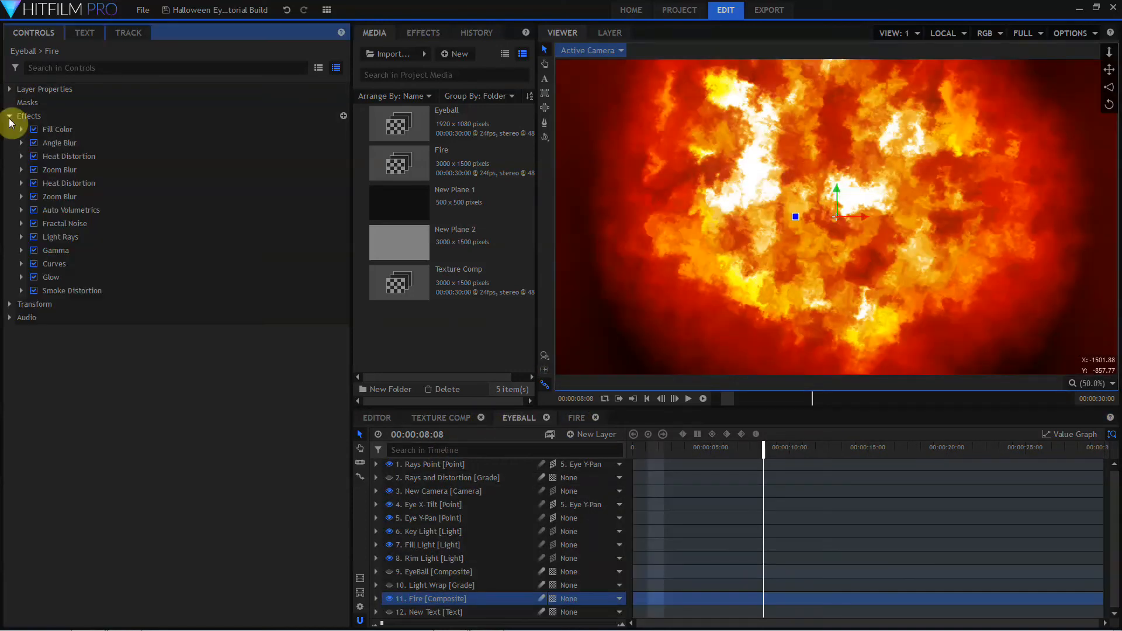
Disable every effect on the Fire layer, from Smoke Distortion back through Fill Color, leaving only the plain circle.
{"action": "left_click", "coordinate": [33, 291]}
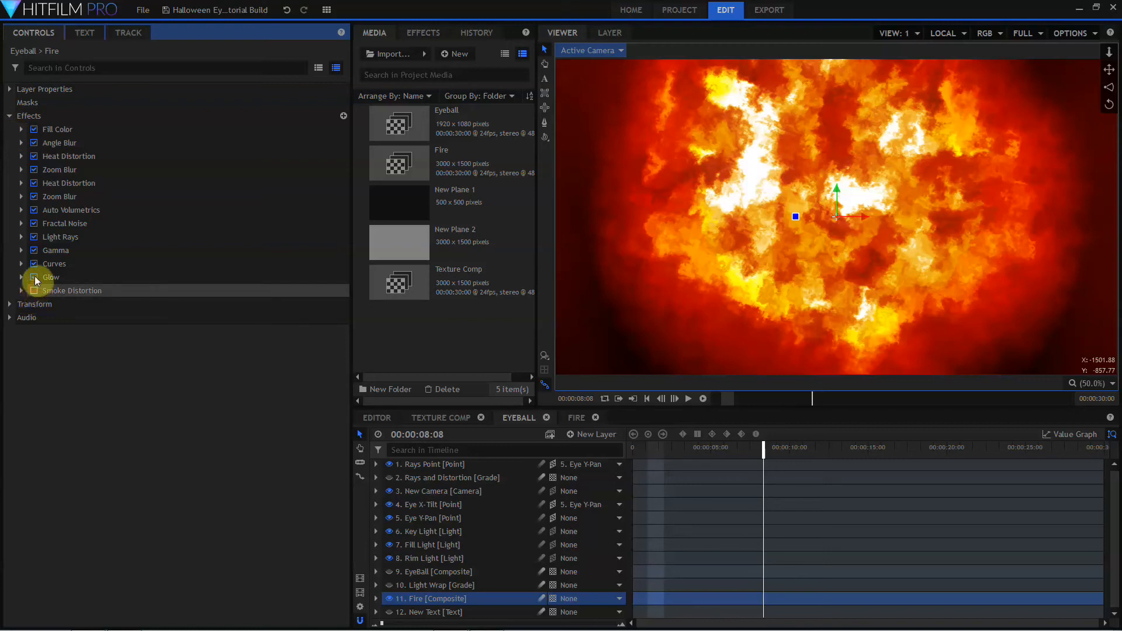
{"action": "left_click", "coordinate": [34, 277]}
{"action": "left_click", "coordinate": [34, 264]}
{"action": "left_click", "coordinate": [34, 250]}
{"action": "left_click", "coordinate": [34, 237]}
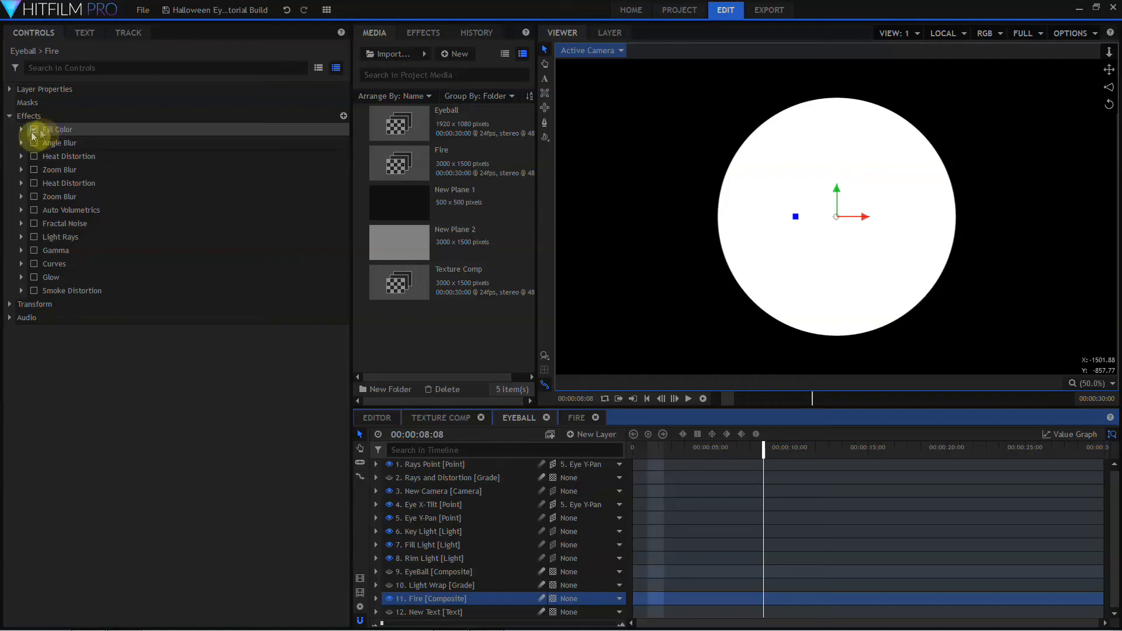
Re-enable Angle Blur, the first Heat Distortion and the first Zoom Blur on the Fire layer, and show that Zoom Blur's center settings.
{"action": "left_click", "coordinate": [34, 143]}
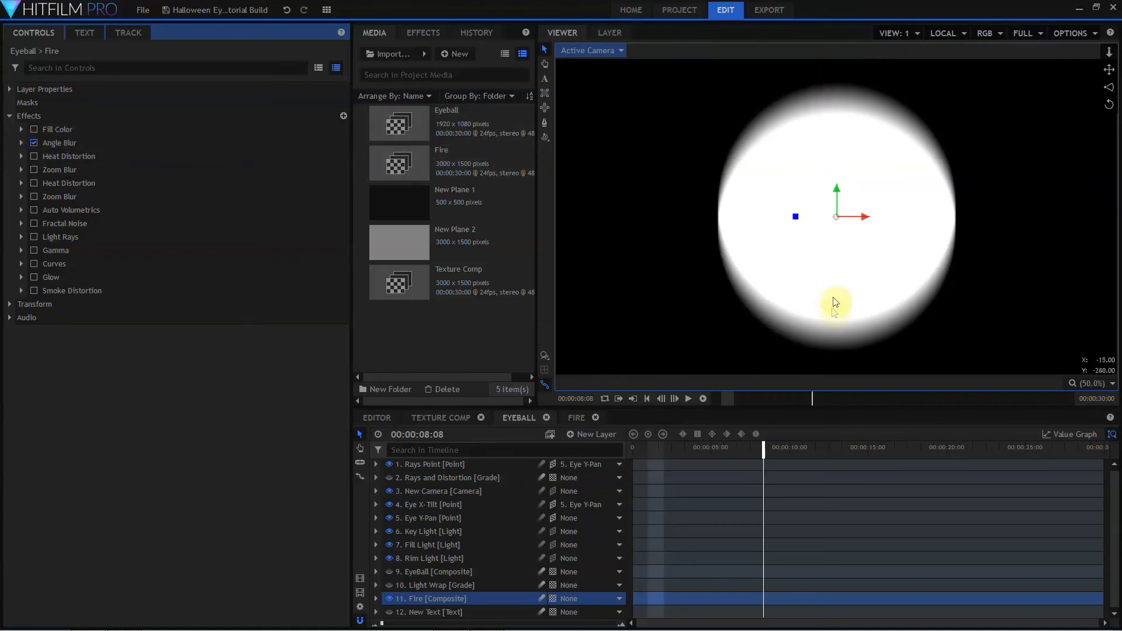
{"action": "left_click", "coordinate": [34, 157]}
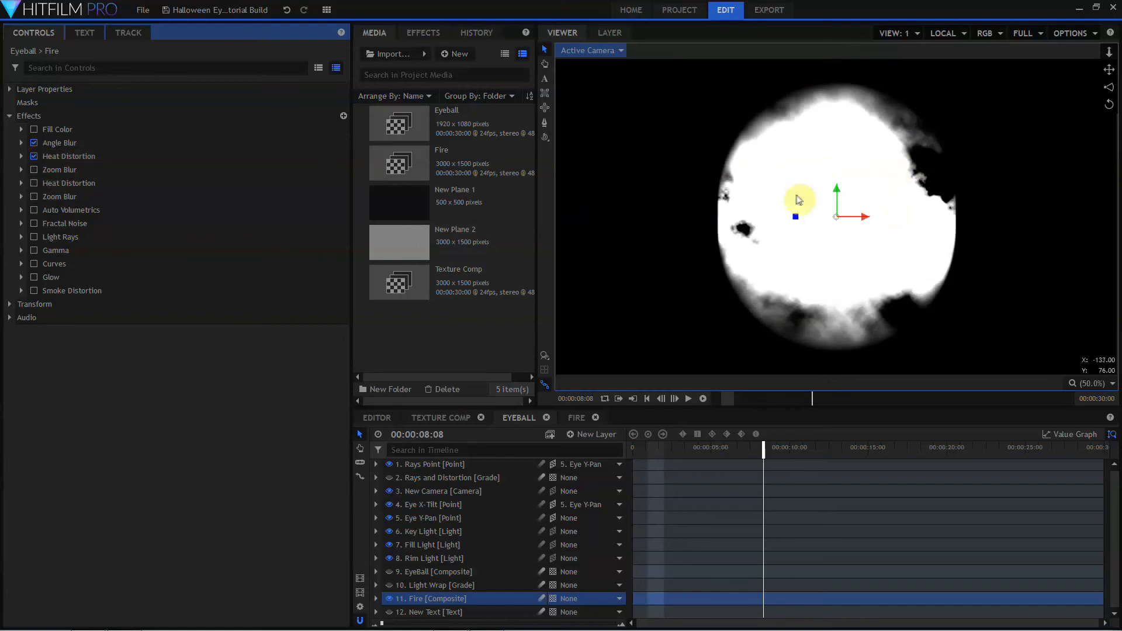
{"action": "left_click", "coordinate": [34, 170]}
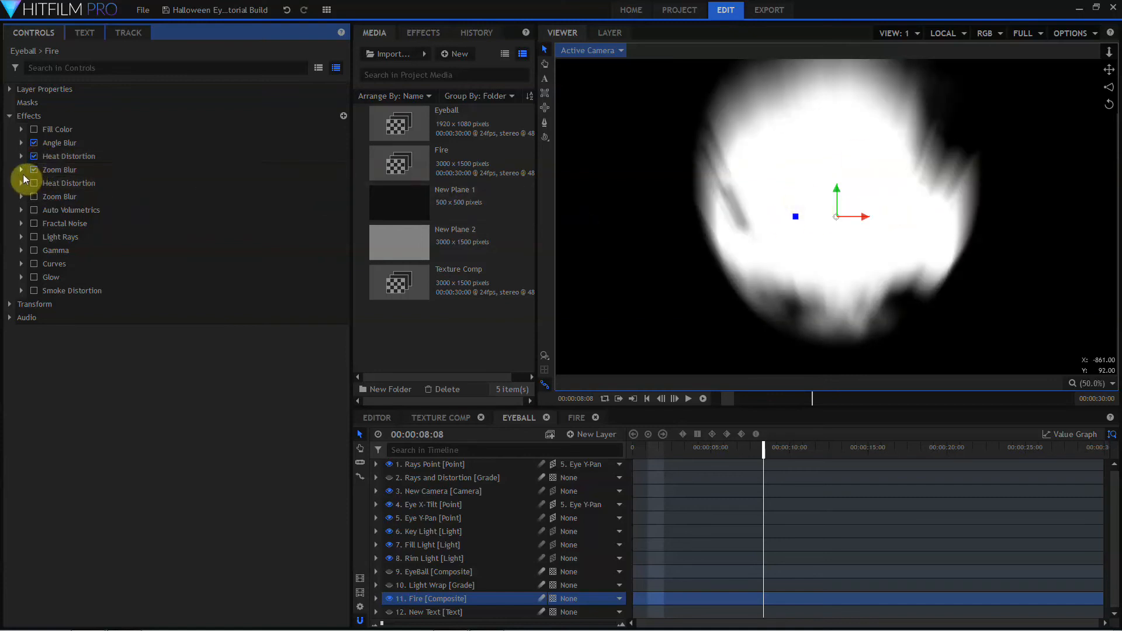
{"action": "left_click", "coordinate": [22, 171]}
{"action": "left_click", "coordinate": [32, 224]}
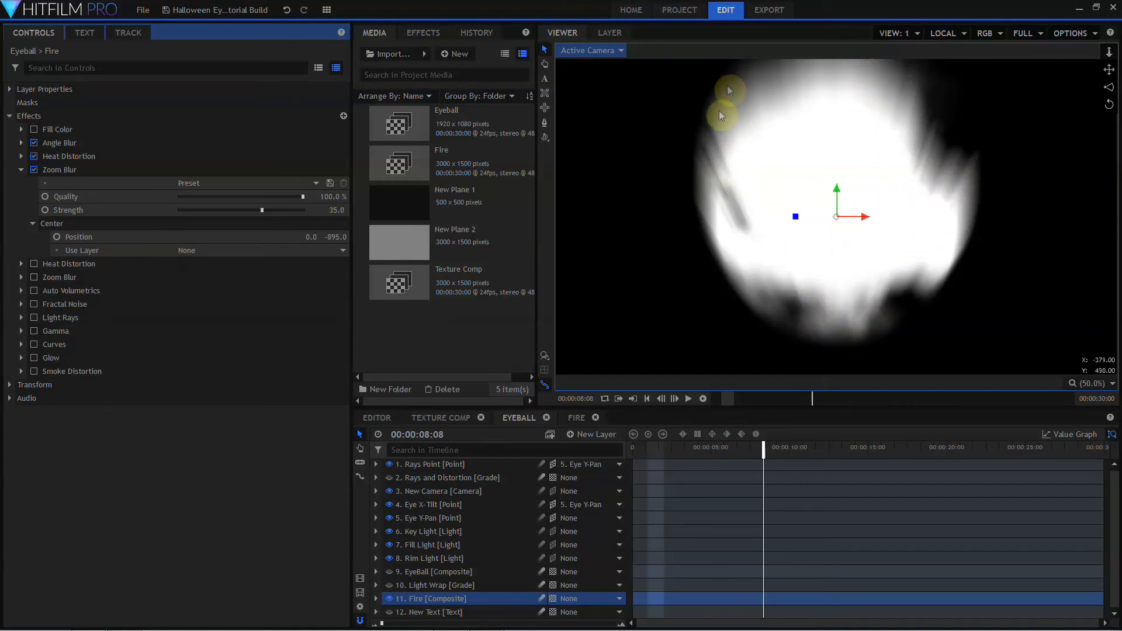
Re-enable the Fire layer's second Heat Distortion and second Zoom Blur, and show the second Zoom Blur's settings.
{"action": "left_click", "coordinate": [33, 264]}
{"action": "left_click", "coordinate": [33, 263]}
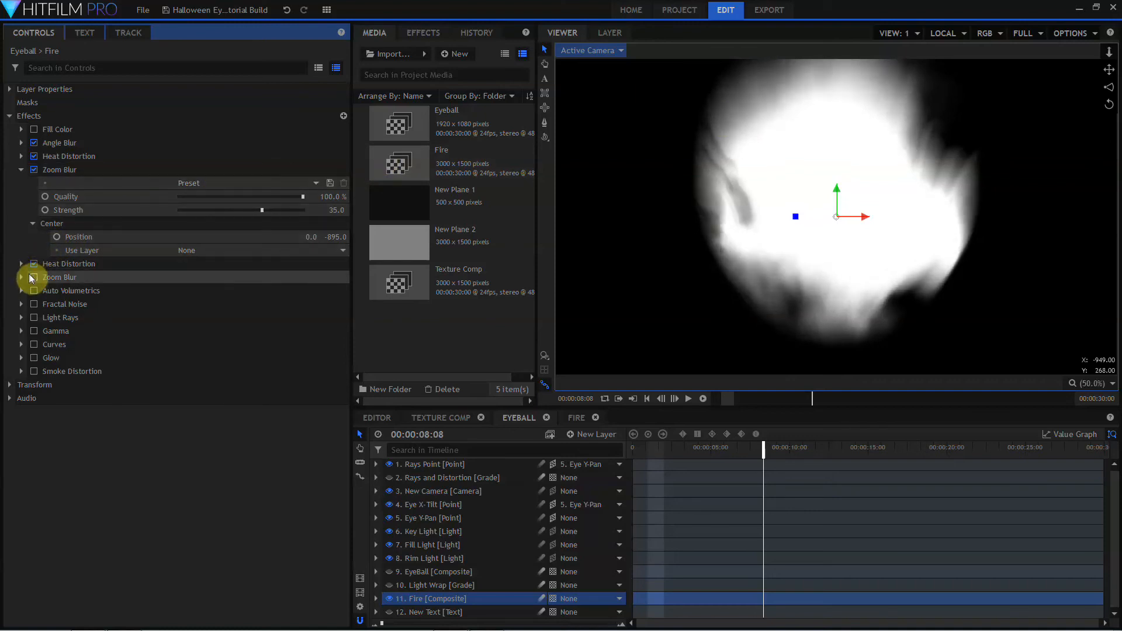
{"action": "left_click", "coordinate": [33, 278]}
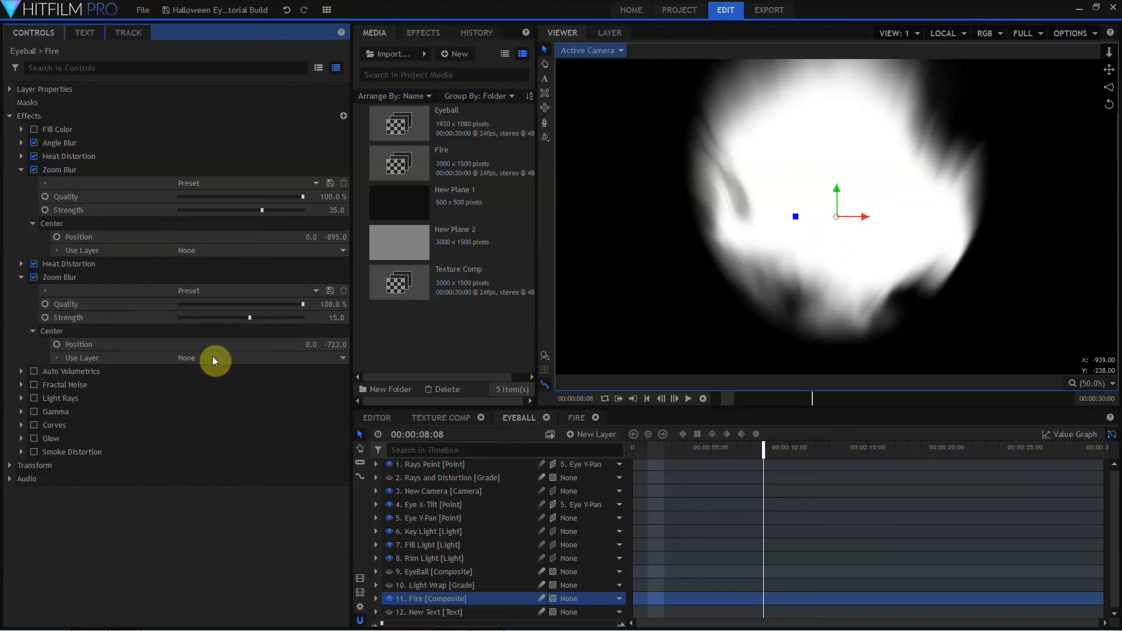
Re-enable Auto Volumetrics and Fractal Noise on the Fire layer and examine their light source and appearance settings.
{"action": "left_click", "coordinate": [34, 370]}
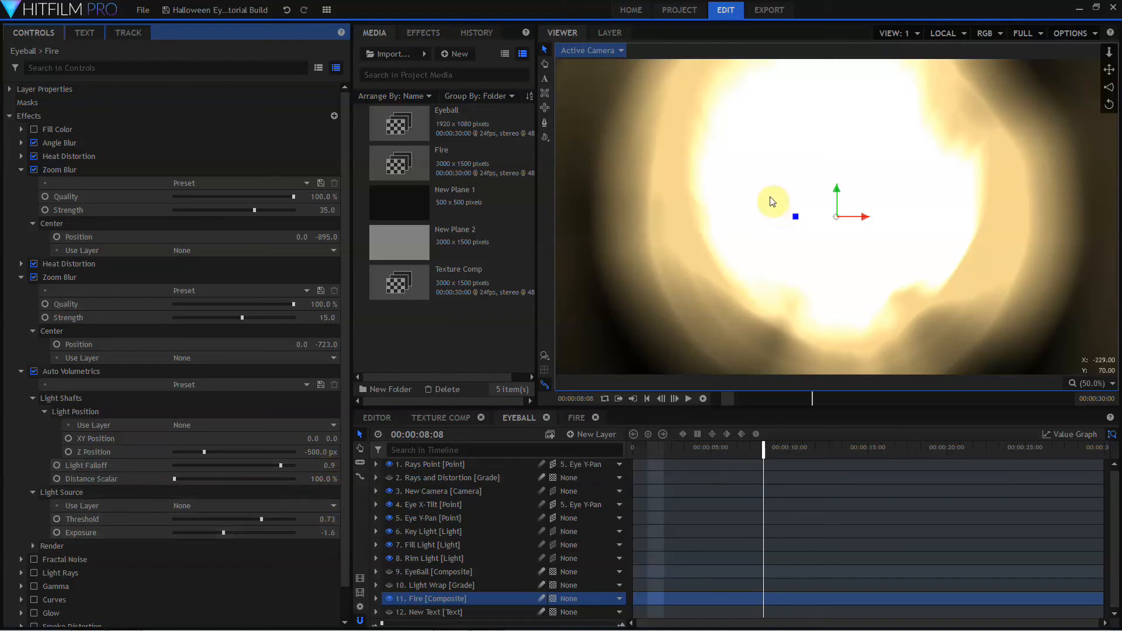
{"action": "left_click", "coordinate": [21, 371]}
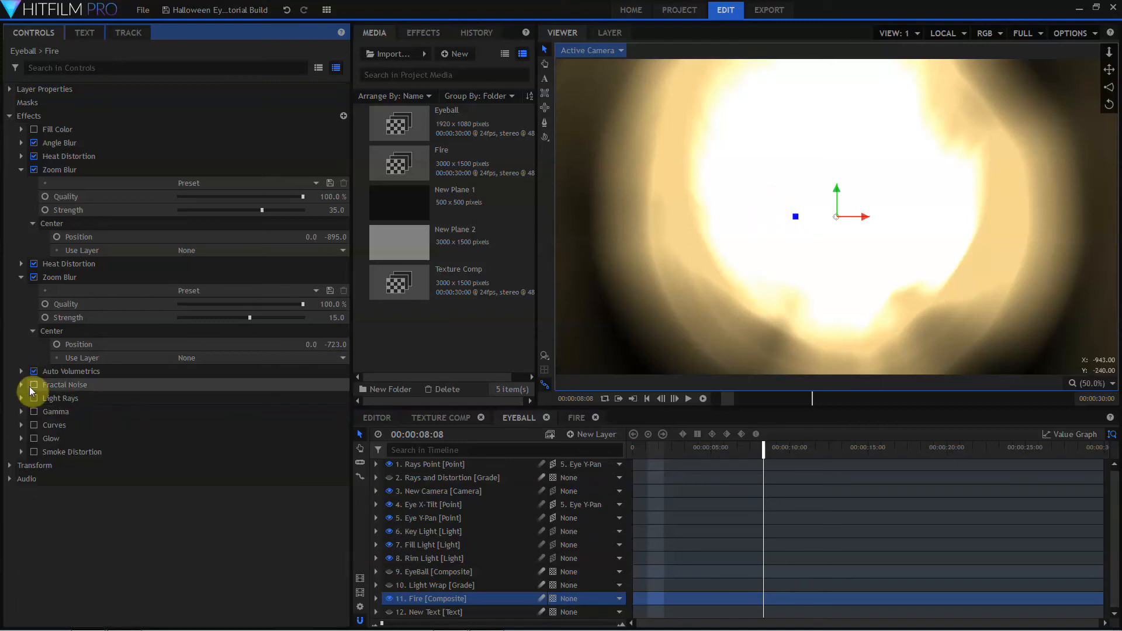
{"action": "left_click", "coordinate": [33, 385]}
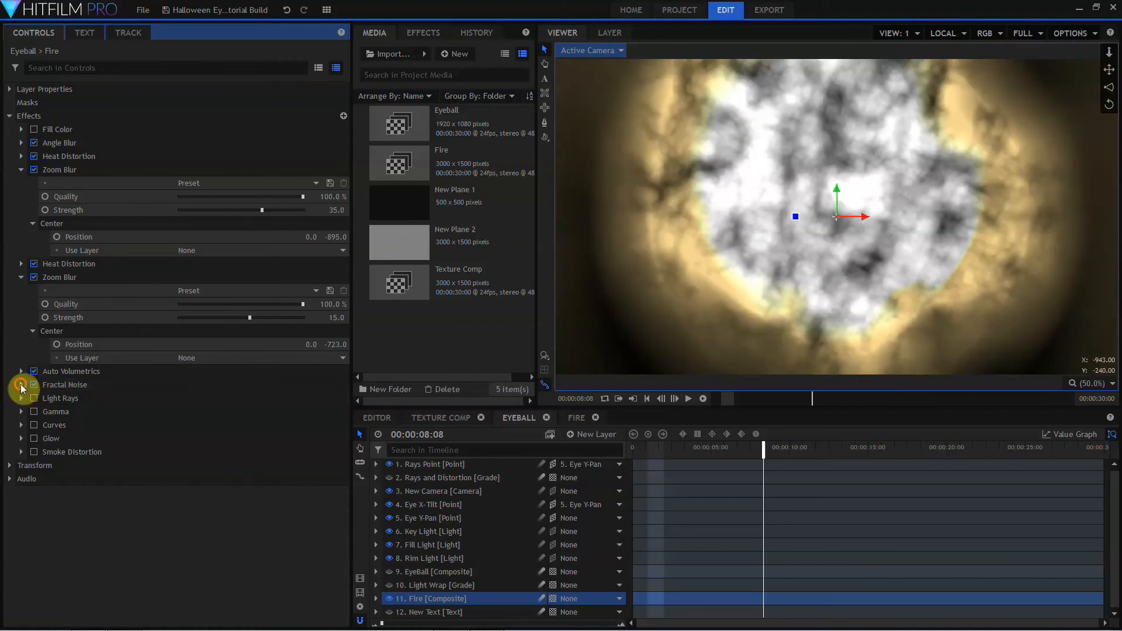
{"action": "left_click", "coordinate": [21, 385]}
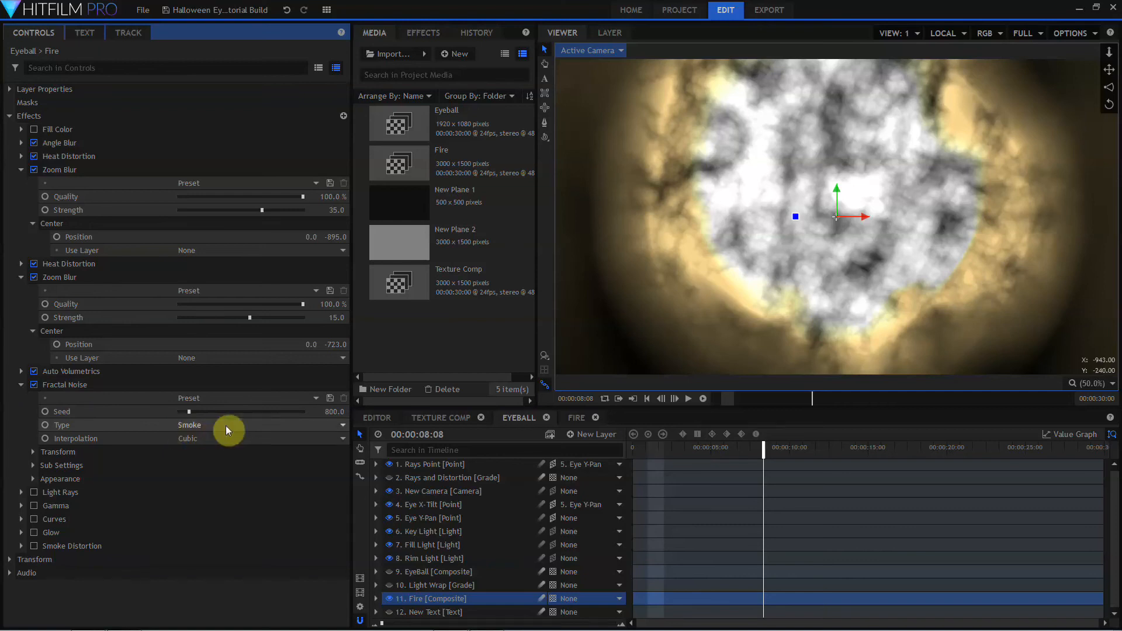
{"action": "left_click", "coordinate": [33, 479]}
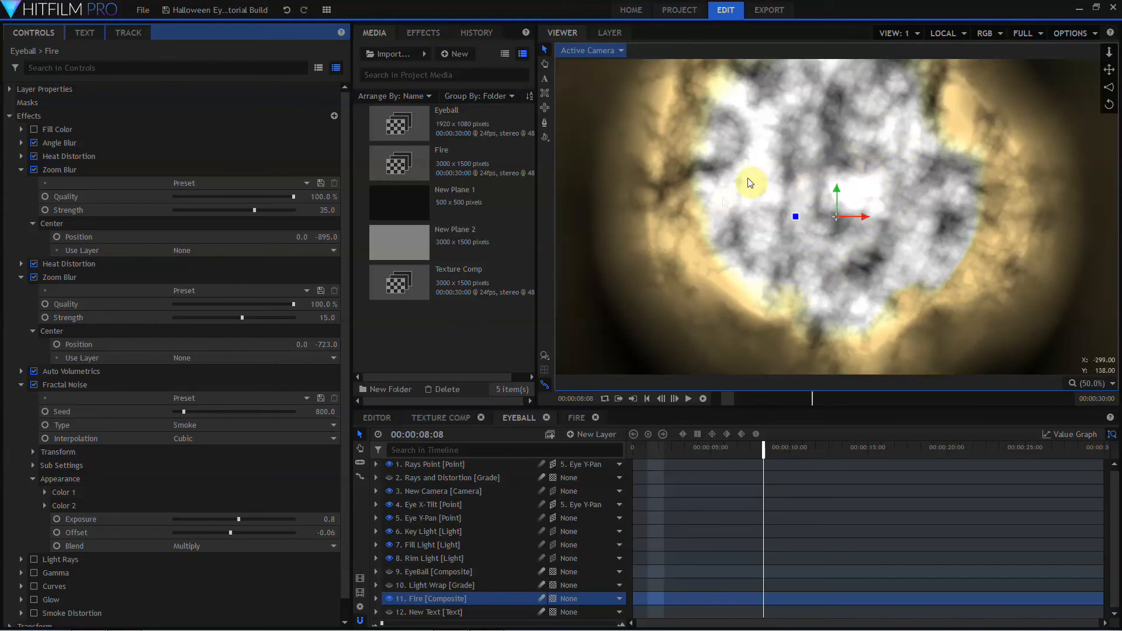
{"action": "left_click", "coordinate": [21, 385]}
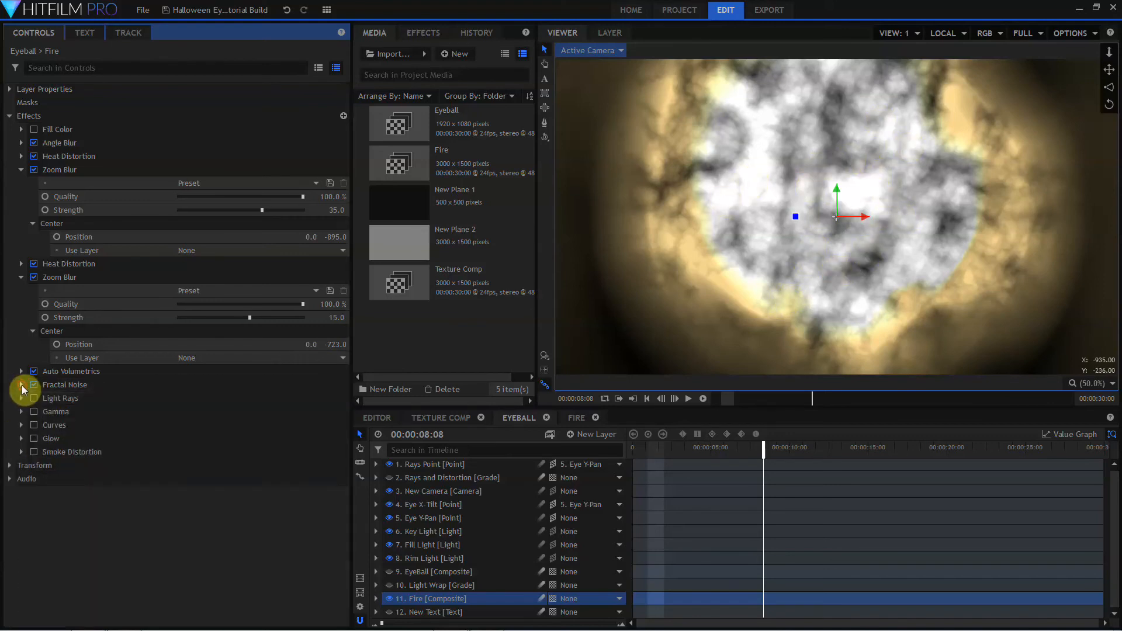
Re-enable Light Rays, Gamma and Curves on the Fire layer with their settings shown.
{"action": "left_click", "coordinate": [21, 398]}
{"action": "left_click", "coordinate": [33, 398]}
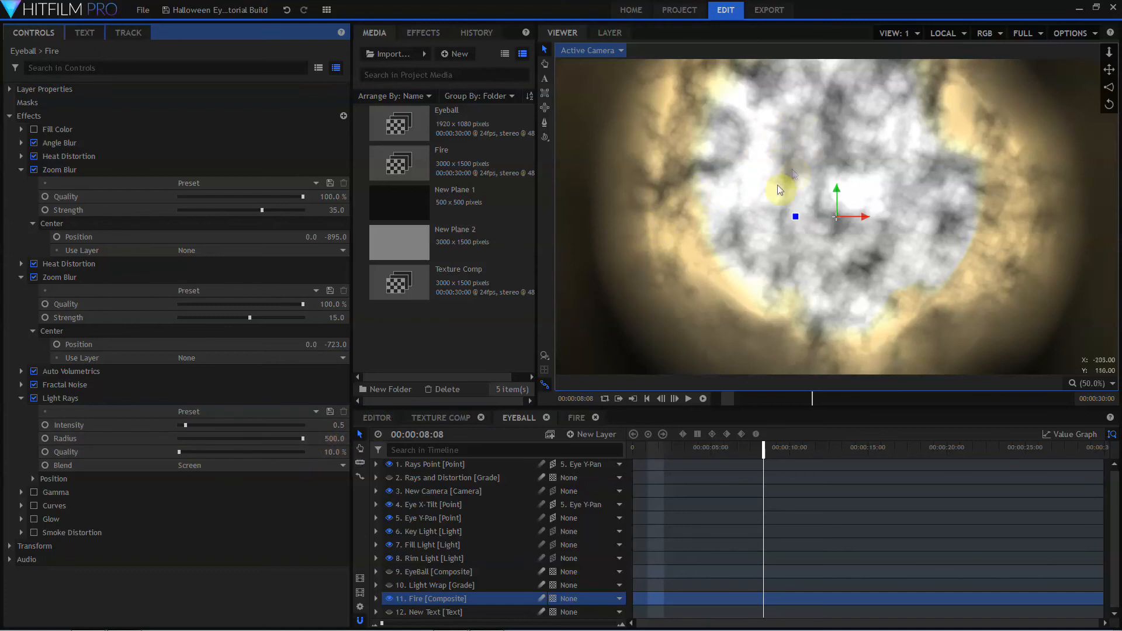
{"action": "left_click", "coordinate": [35, 492]}
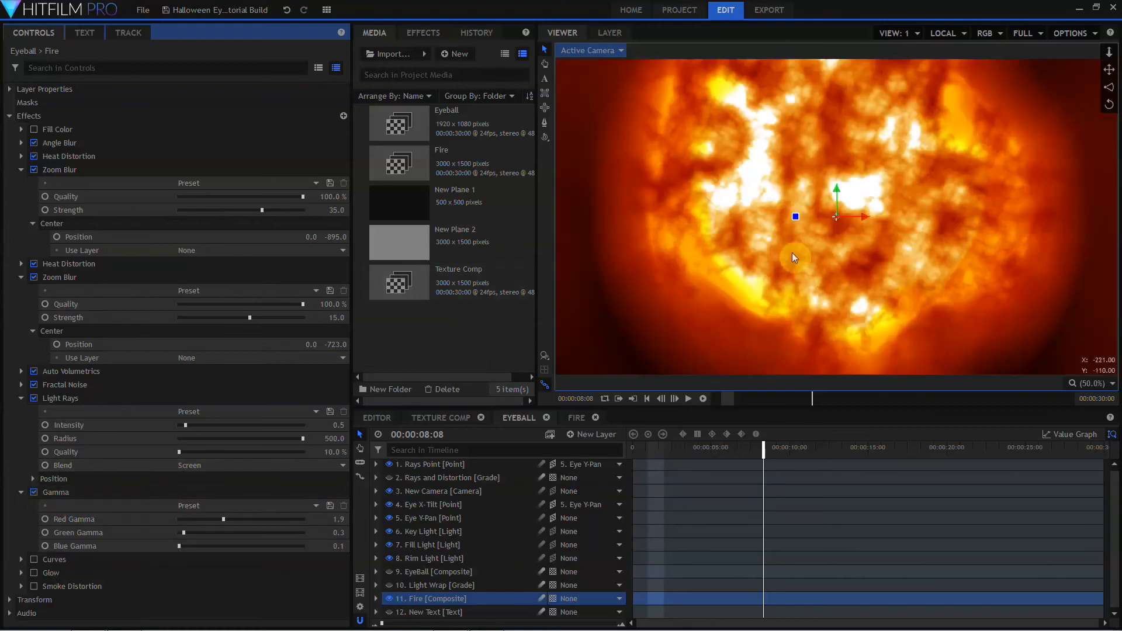
{"action": "left_click", "coordinate": [34, 559]}
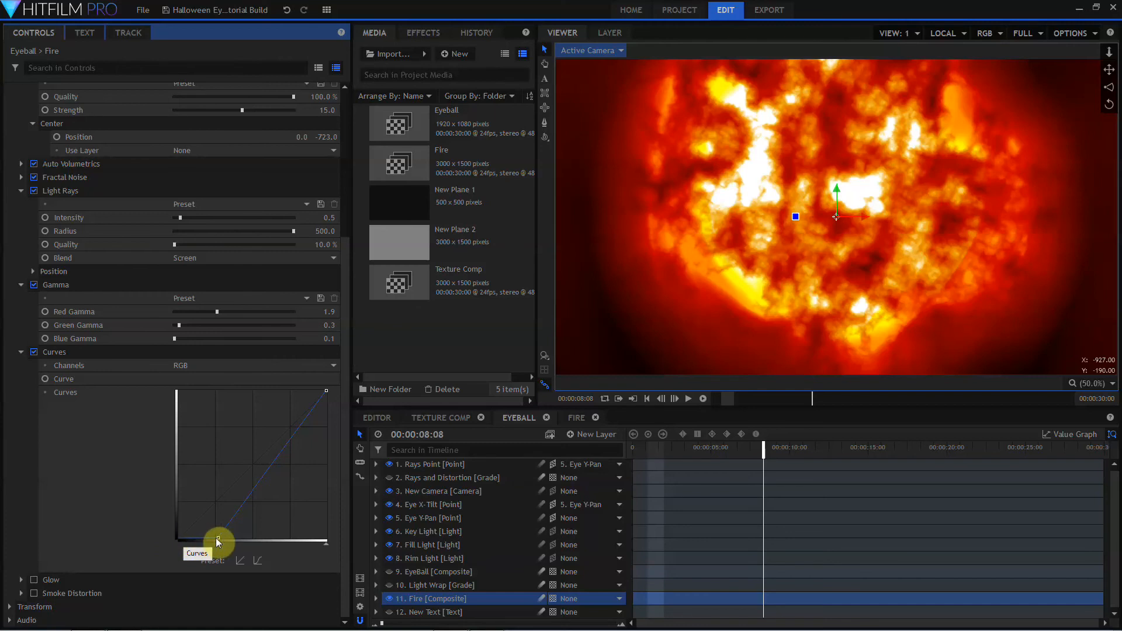
Re-enable Glow and Smoke Distortion on the Fire layer and review its full effect stack.
{"action": "left_click", "coordinate": [34, 580]}
{"action": "left_click", "coordinate": [21, 581]}
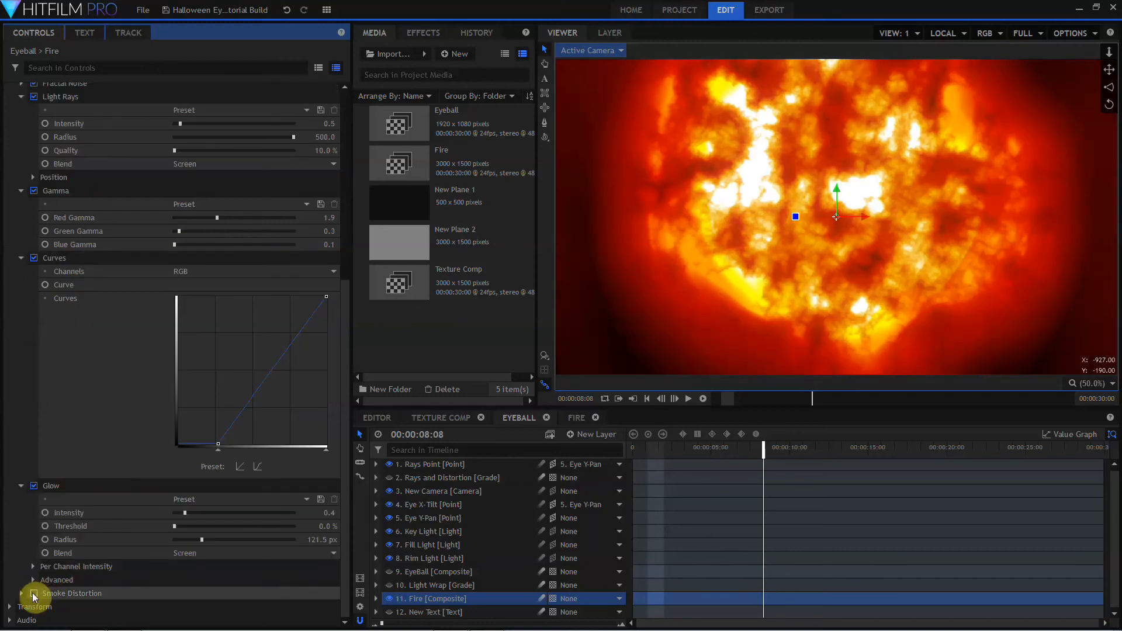
{"action": "left_click", "coordinate": [33, 594]}
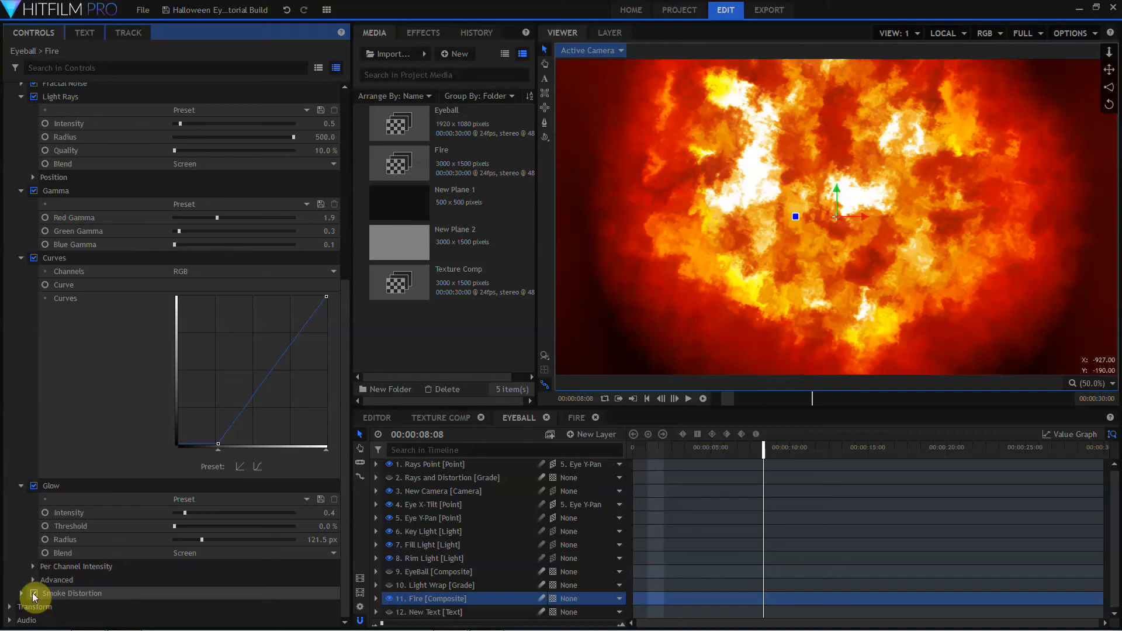
{"action": "scroll", "coordinate": [83, 359], "scroll_direction": "up", "scroll_amount": 5}
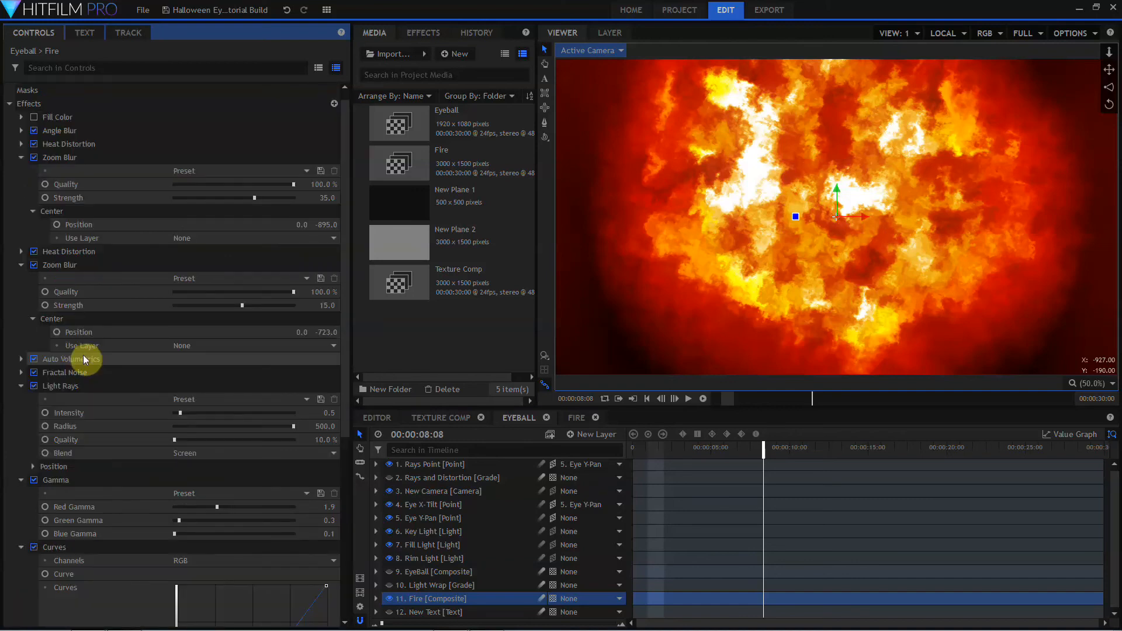
{"action": "scroll", "coordinate": [83, 356], "scroll_direction": "down", "scroll_amount": 2}
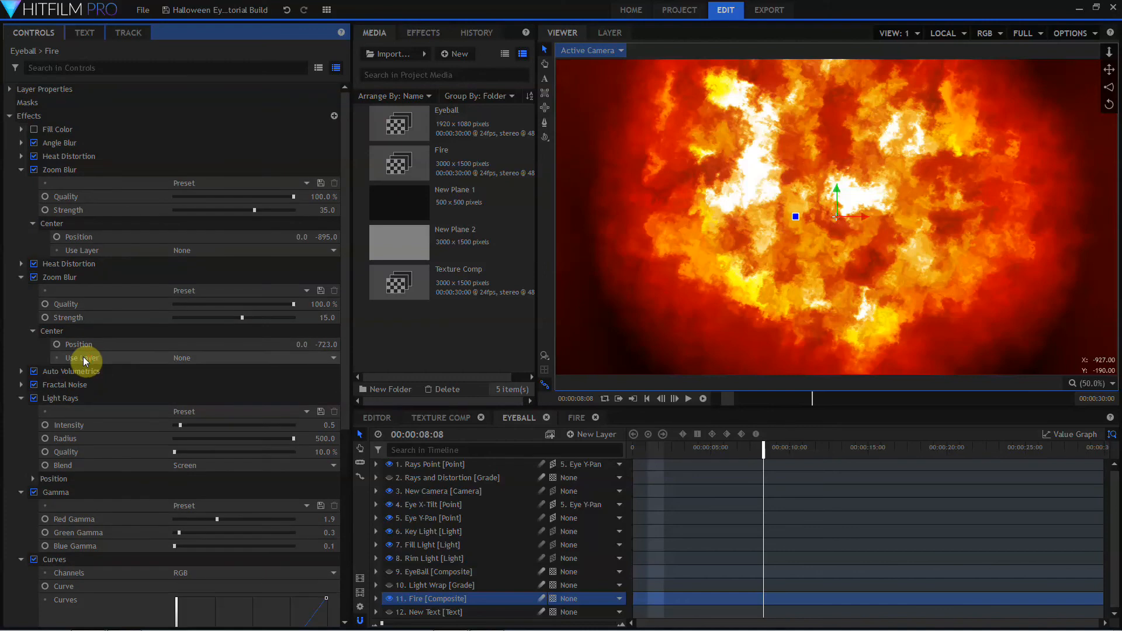
{"action": "scroll", "coordinate": [83, 357], "scroll_direction": "down", "scroll_amount": 3}
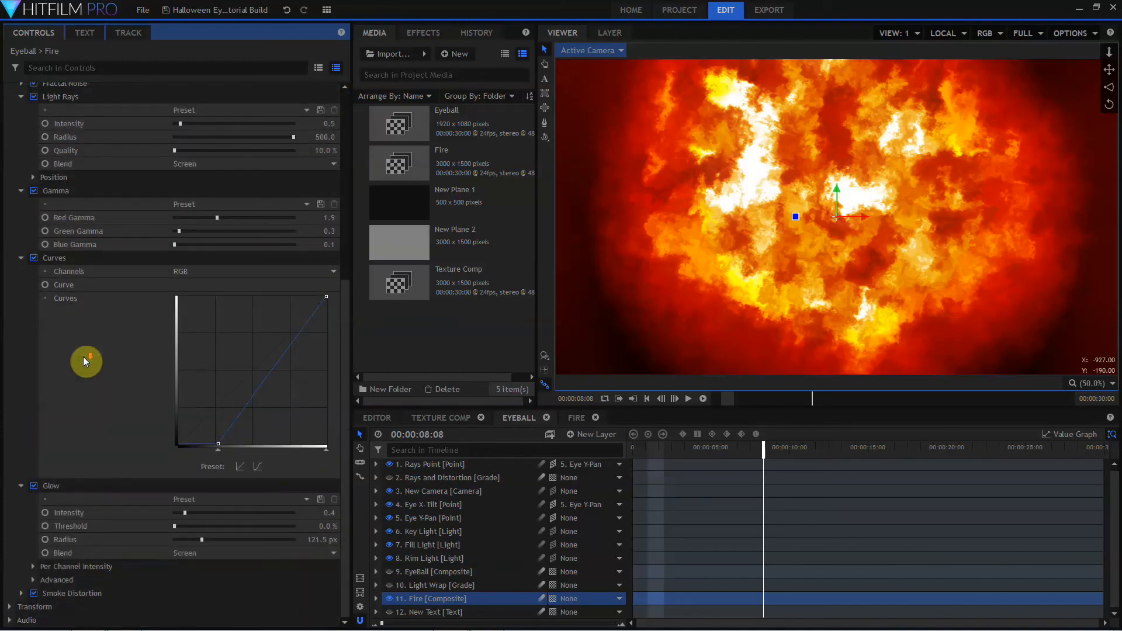
{"action": "scroll", "coordinate": [163, 348], "scroll_direction": "up", "scroll_amount": 5}
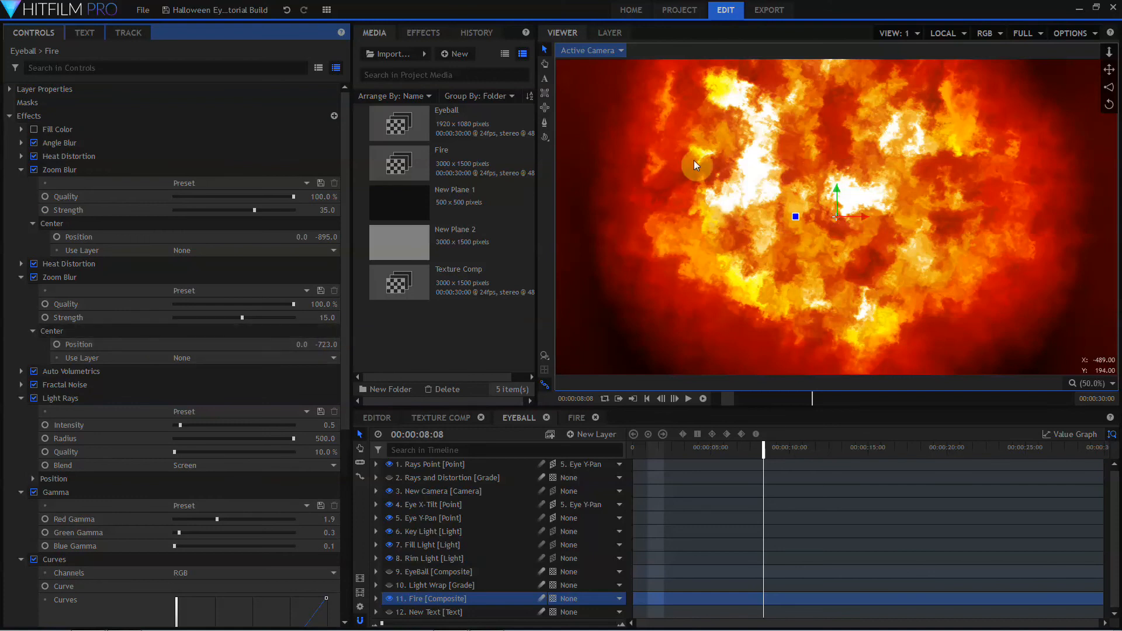
Select the Fire layer's first Heat Distortion effect and filter the layer's controls for "diffu".
{"action": "left_click", "coordinate": [52, 158]}
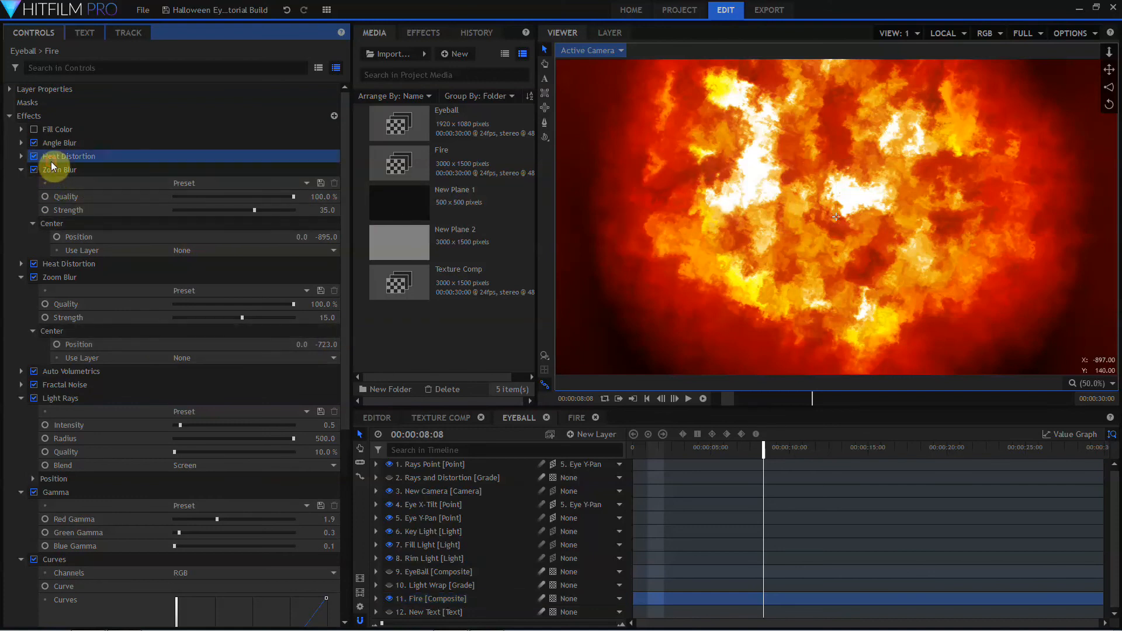
{"action": "left_click", "coordinate": [61, 68]}
{"action": "type", "text": "diffu"}
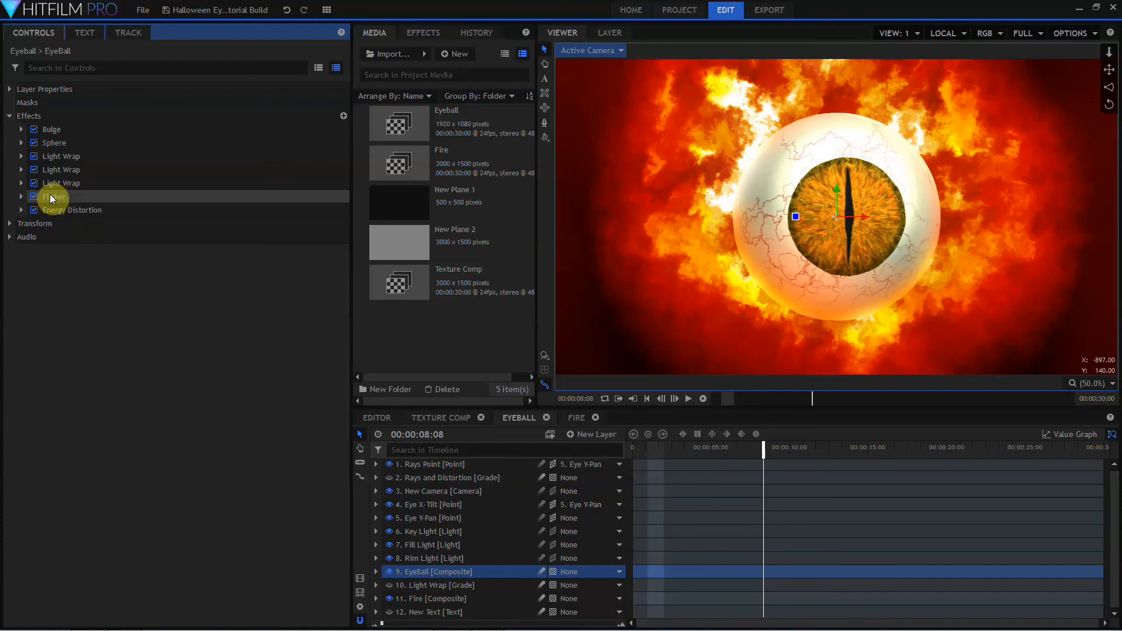
Examine the Energy Distortion settings on the EyeBall layer.
{"action": "left_click", "coordinate": [19, 212]}
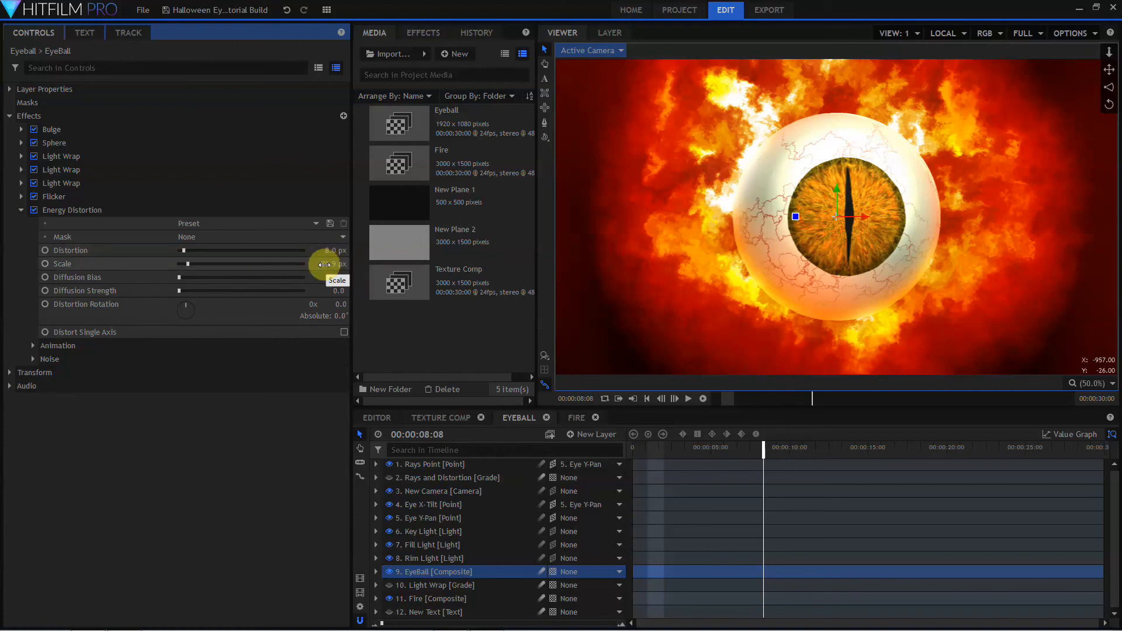
Show the Rays and Distortion grade layer again and list its effects.
{"action": "left_click", "coordinate": [389, 478]}
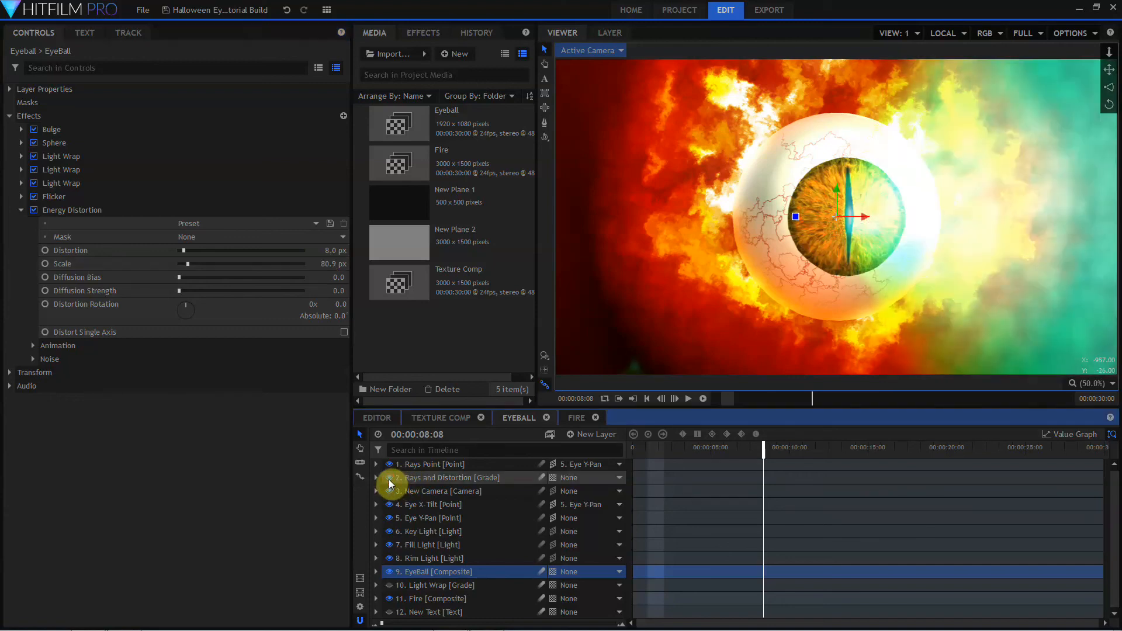
{"action": "left_click", "coordinate": [426, 480]}
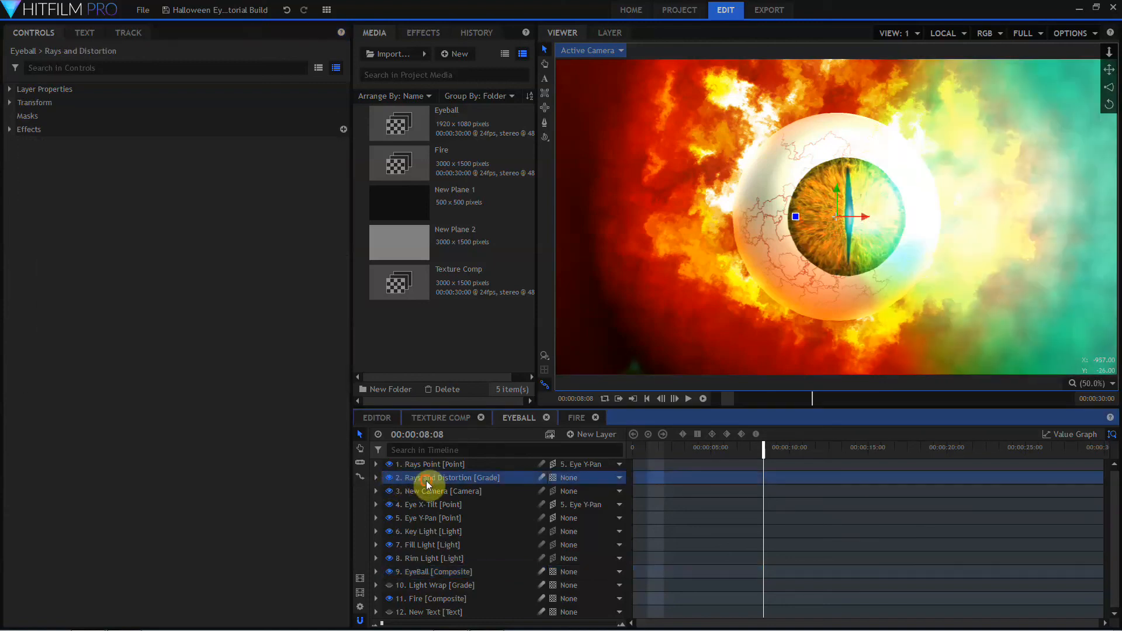
{"action": "left_click", "coordinate": [11, 130]}
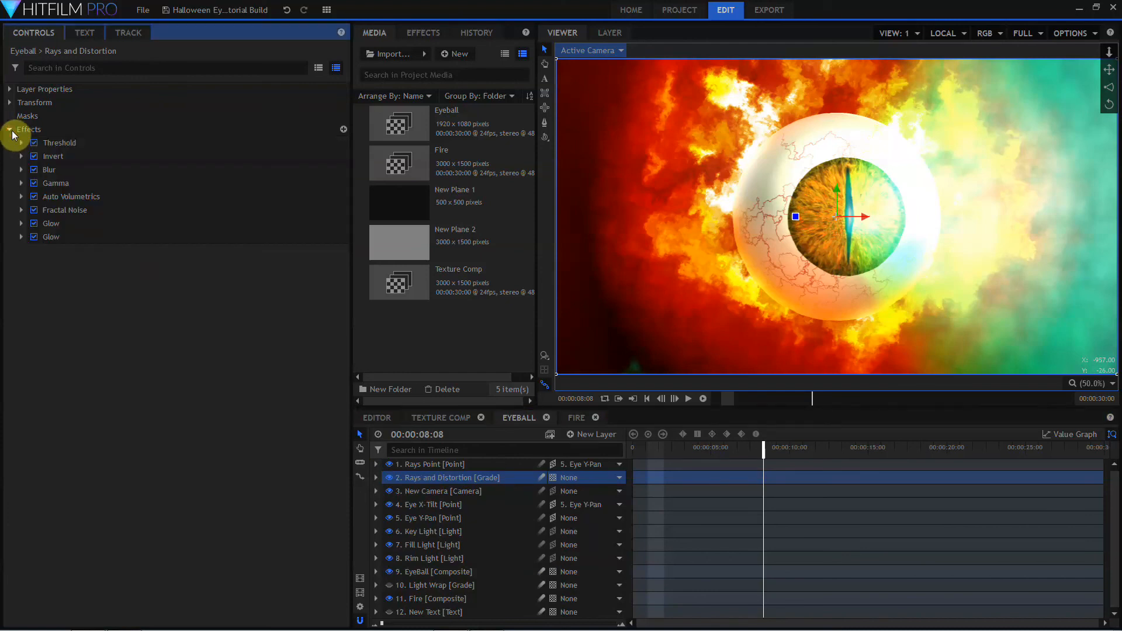
Set the Rays and Distortion layer's blend mode to Normal to isolate its effects.
{"action": "left_click", "coordinate": [9, 90]}
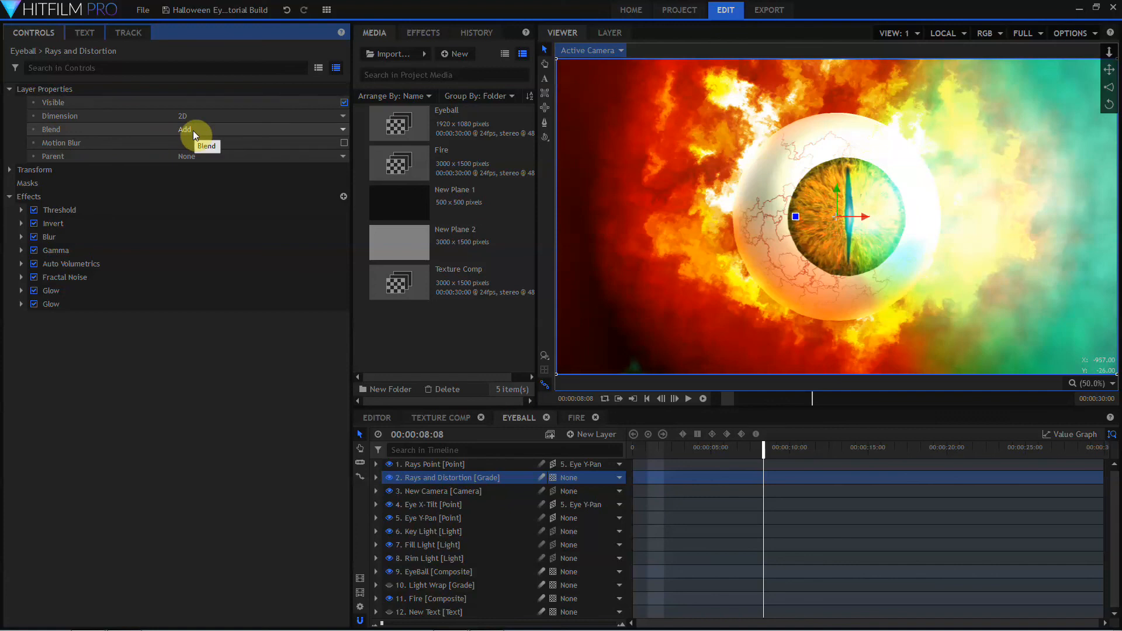
{"action": "left_click", "coordinate": [193, 131]}
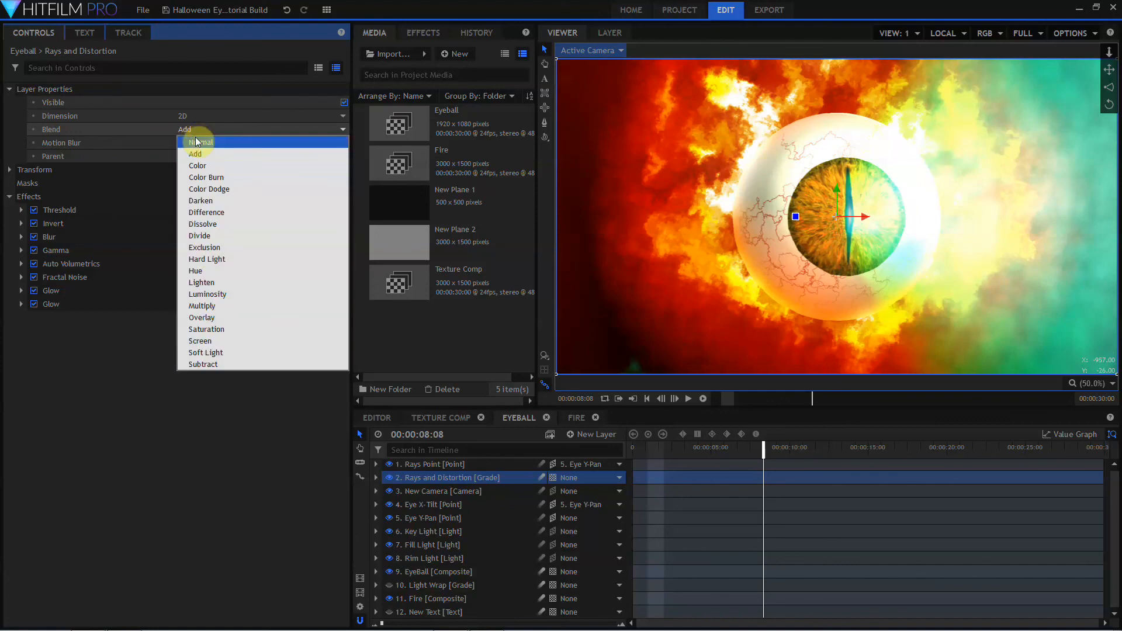
{"action": "left_click", "coordinate": [196, 141]}
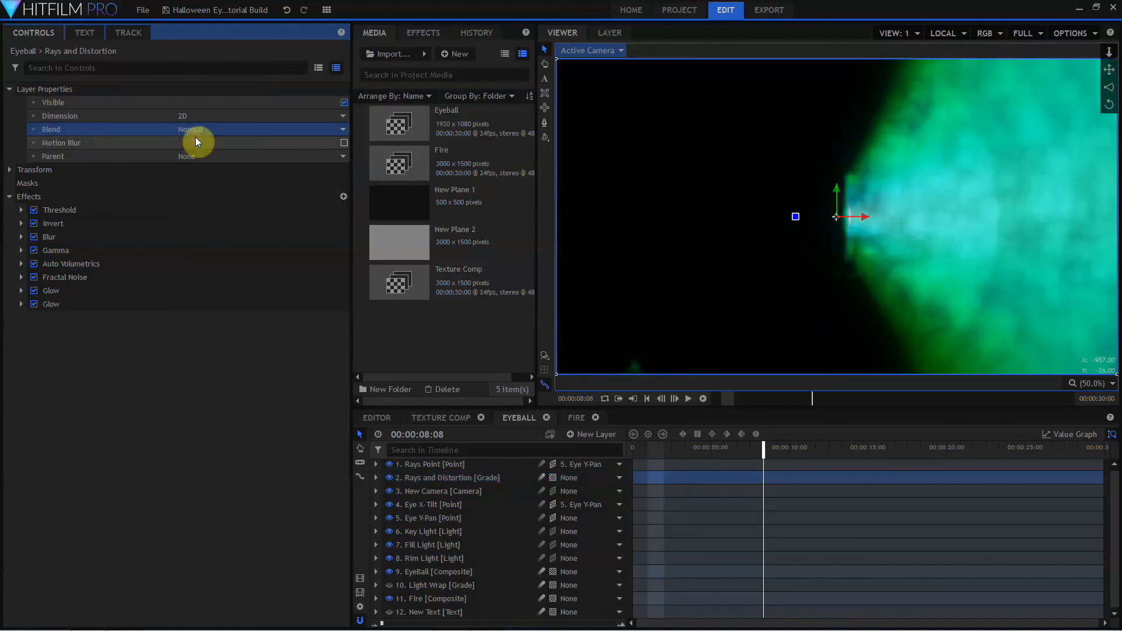
Disable both Glows, Fractal Noise, Auto Volumetrics, Gamma, Blur and Invert on the Rays and Distortion layer, leaving only Threshold enabled.
{"action": "left_click", "coordinate": [33, 304]}
{"action": "left_click", "coordinate": [34, 290]}
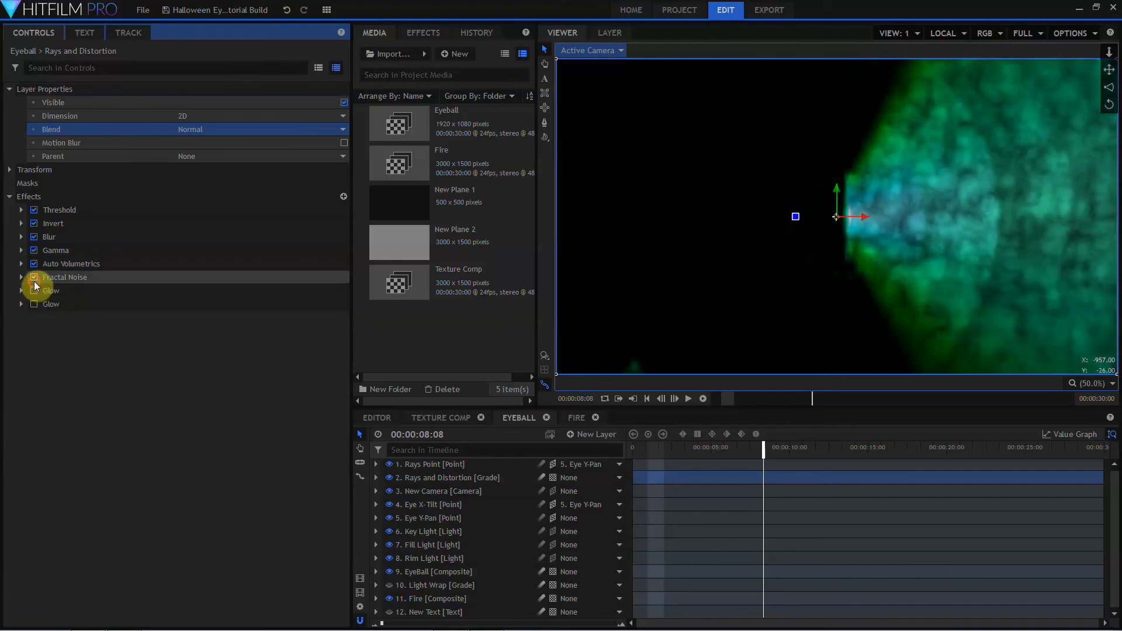
{"action": "left_click", "coordinate": [33, 277]}
{"action": "left_click", "coordinate": [34, 263]}
{"action": "left_click", "coordinate": [34, 250]}
{"action": "left_click", "coordinate": [34, 237]}
{"action": "left_click", "coordinate": [34, 223]}
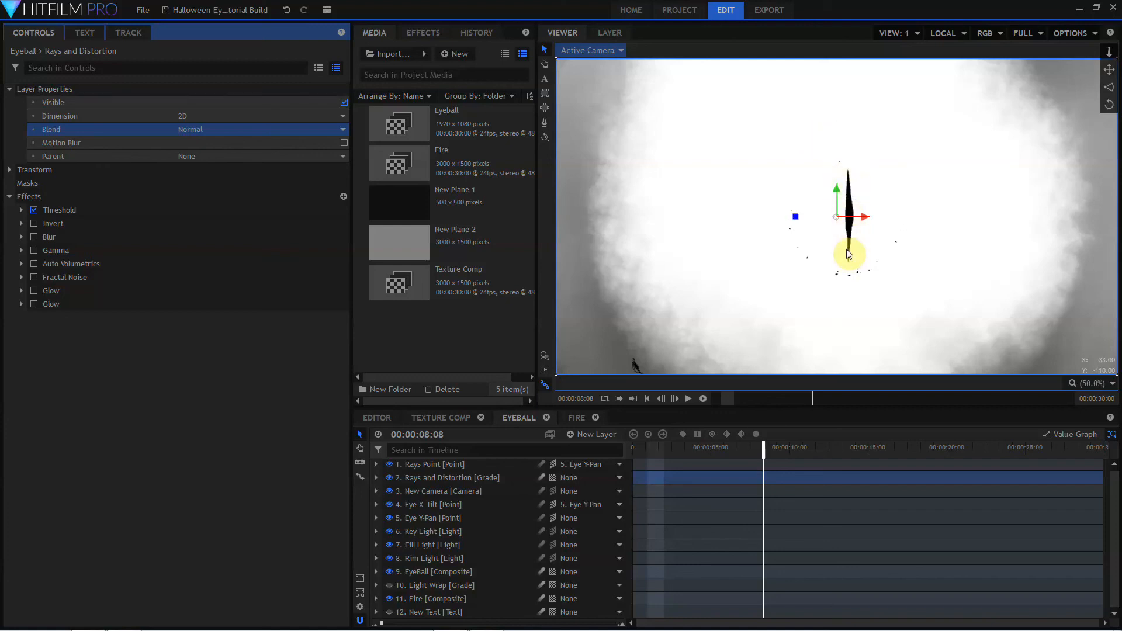
Re-enable Invert, Blur, Gamma and Auto Volumetrics one by one on the Rays and Distortion layer.
{"action": "left_click", "coordinate": [33, 223]}
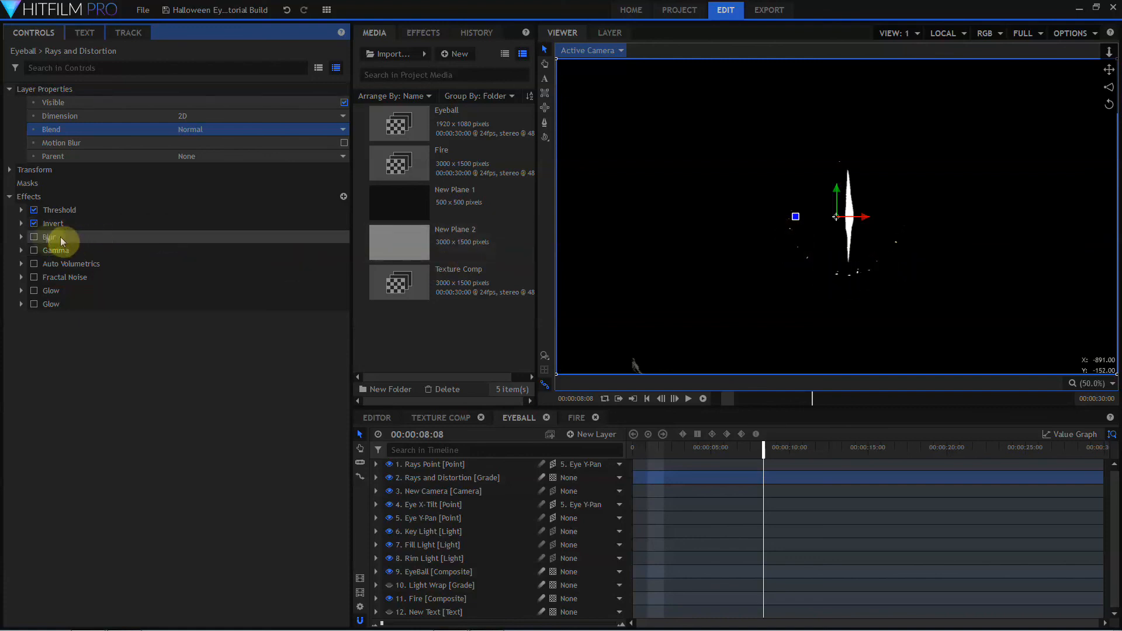
{"action": "left_click", "coordinate": [33, 237]}
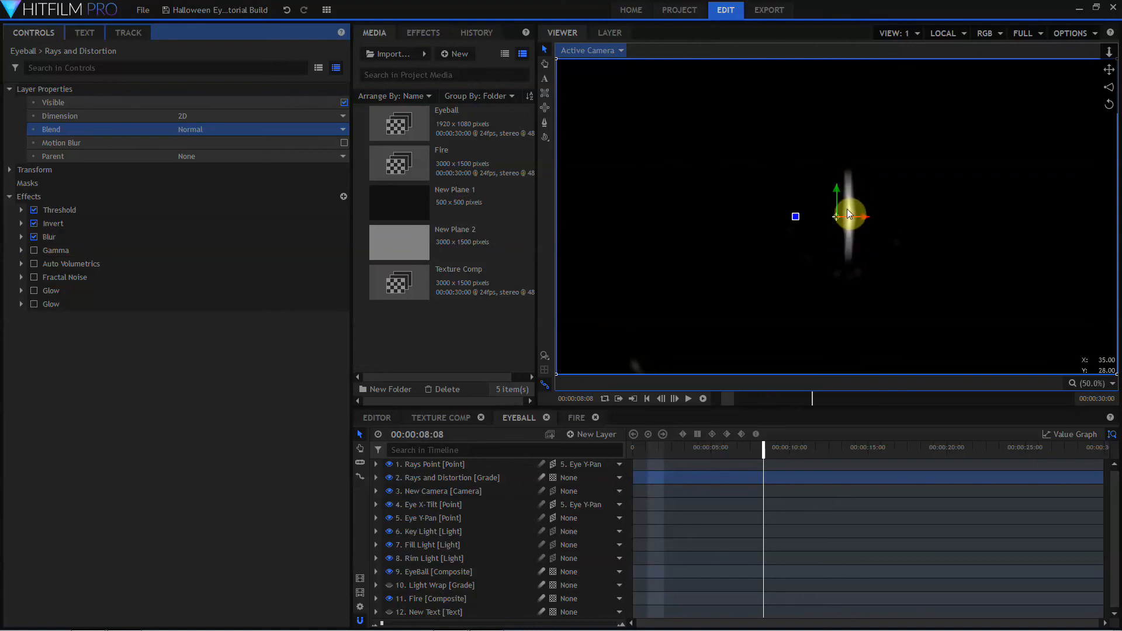
{"action": "left_click", "coordinate": [35, 249]}
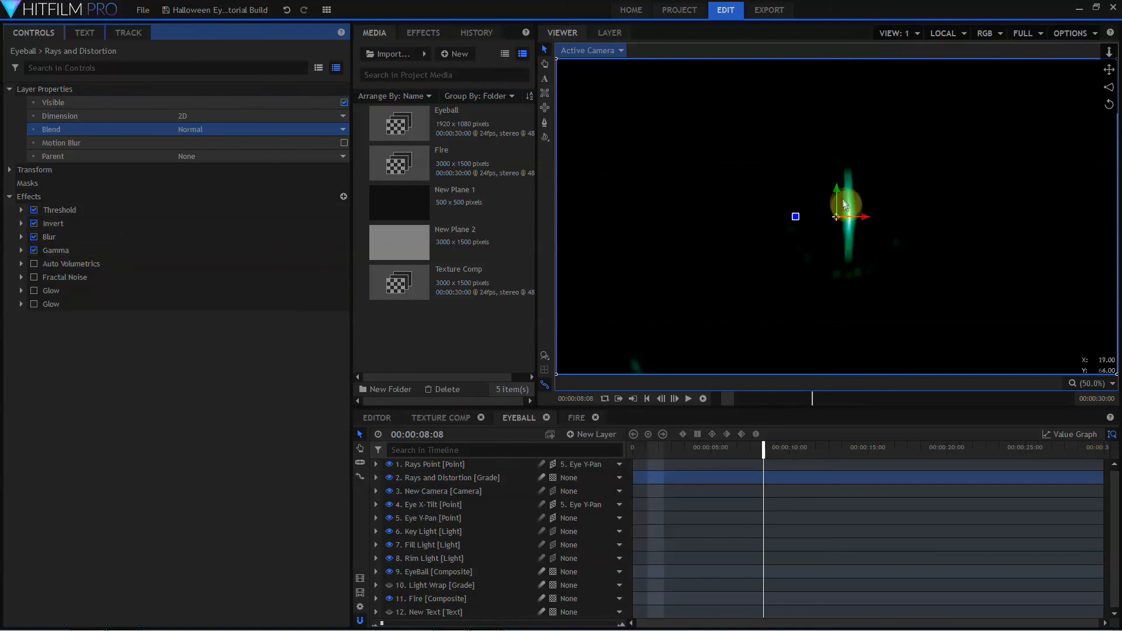
{"action": "left_click", "coordinate": [34, 266]}
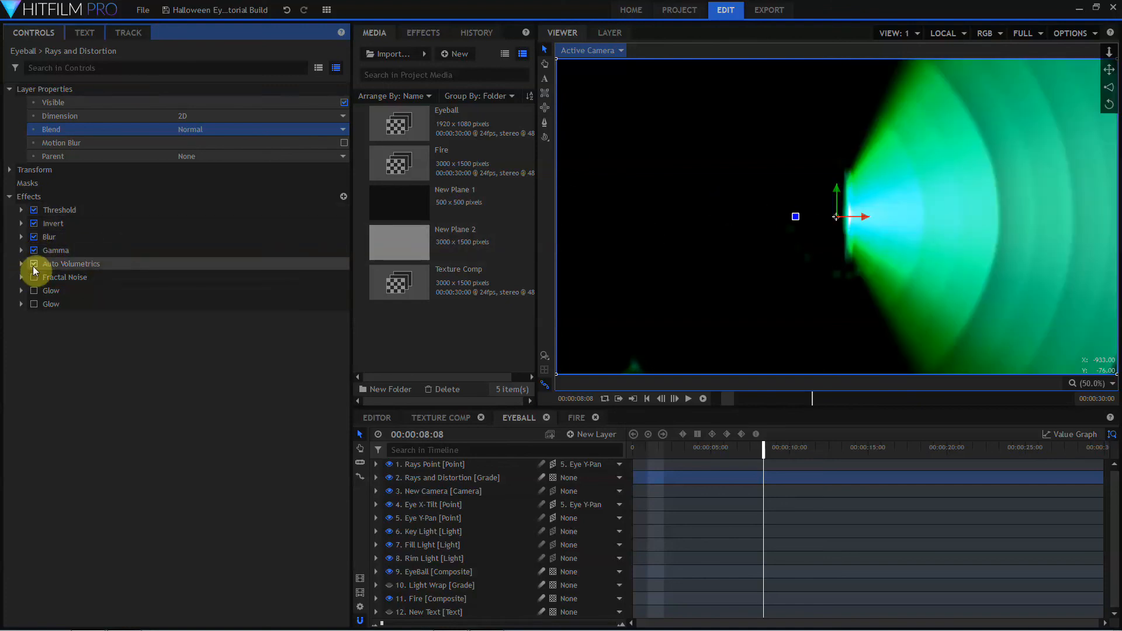
Examine the Light Shafts settings of Auto Volumetrics and compare the positions of the Rays Point and Eye Y-Pan points.
{"action": "left_click", "coordinate": [23, 266]}
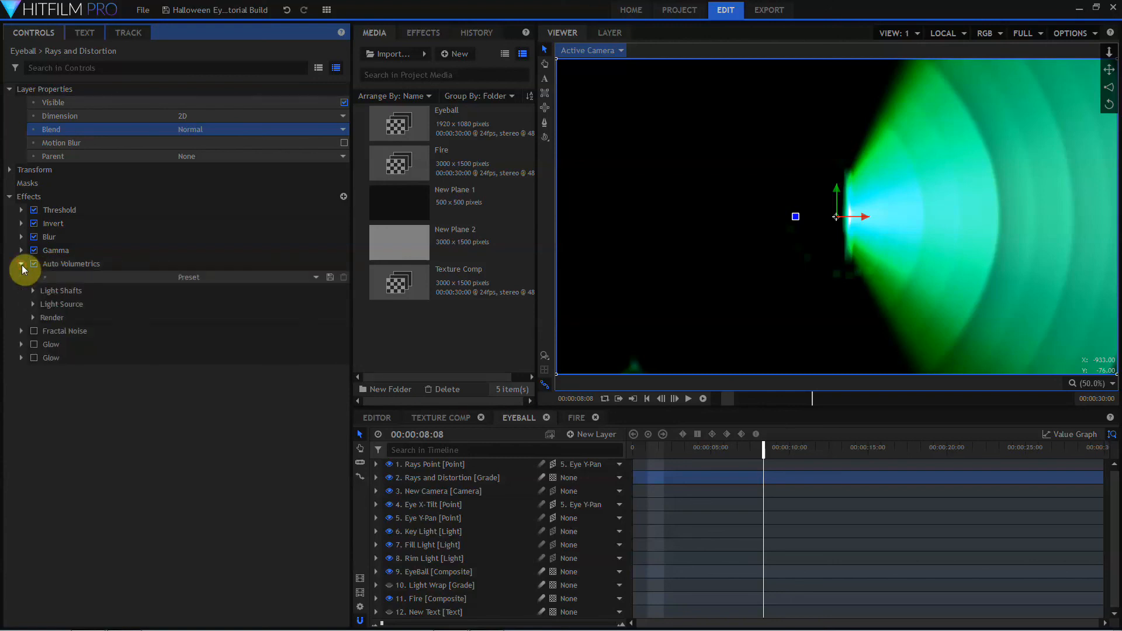
{"action": "left_click", "coordinate": [33, 291]}
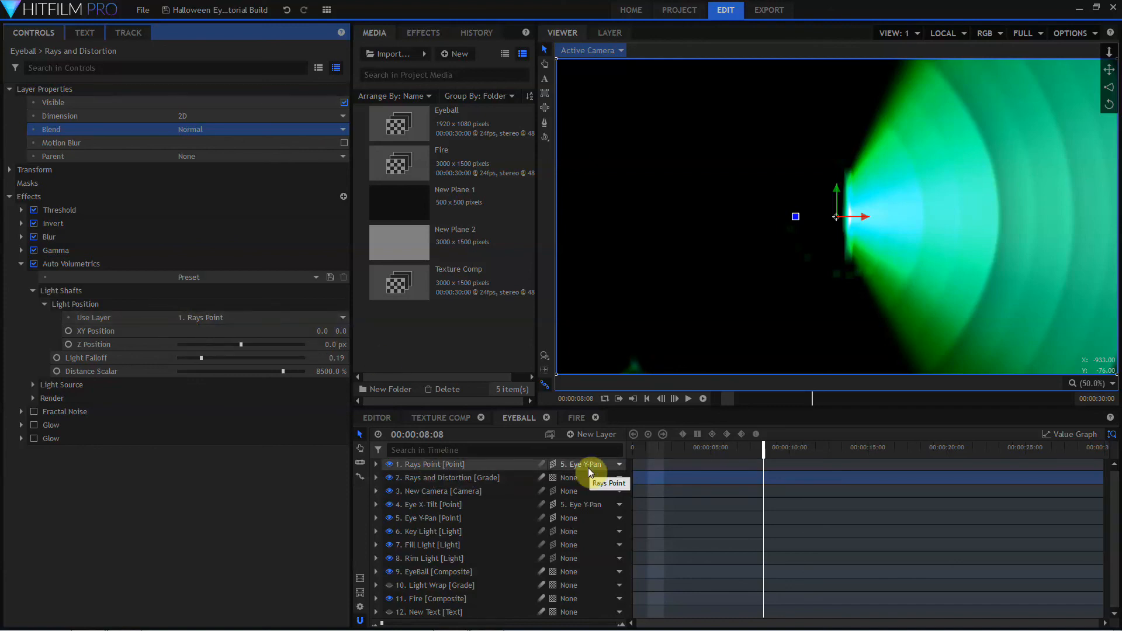
{"action": "left_click", "coordinate": [456, 465]}
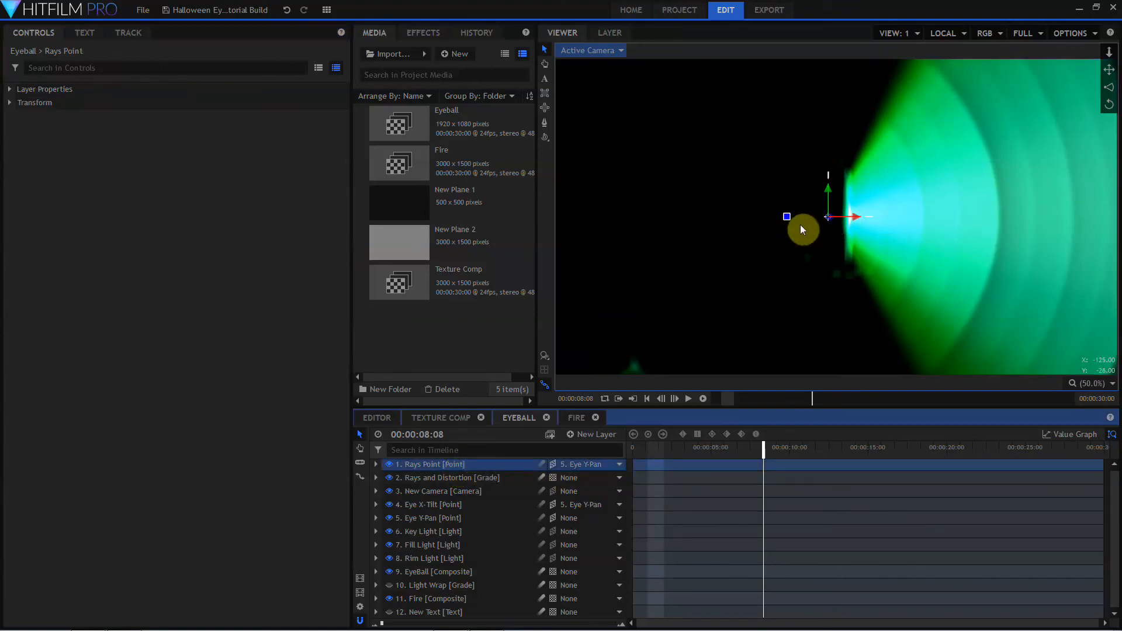
{"action": "left_click", "coordinate": [437, 518], "text": "ctrl"}
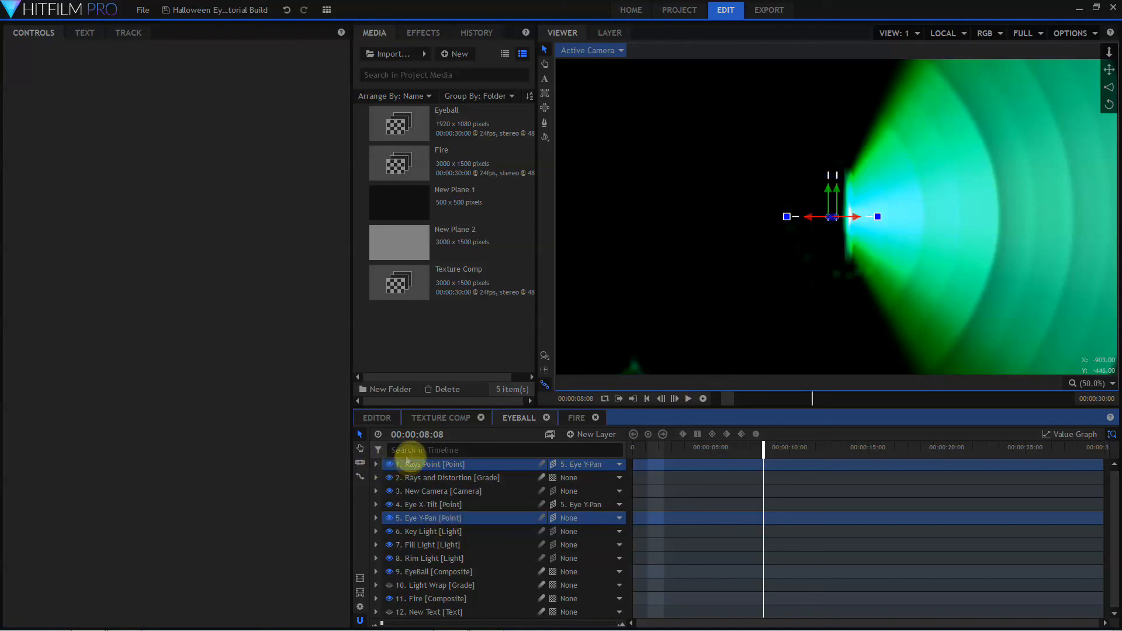
Re-enable Fractal Noise and both Glows on the Rays and Distortion layer and set its blend mode to Add.
{"action": "left_click", "coordinate": [417, 478]}
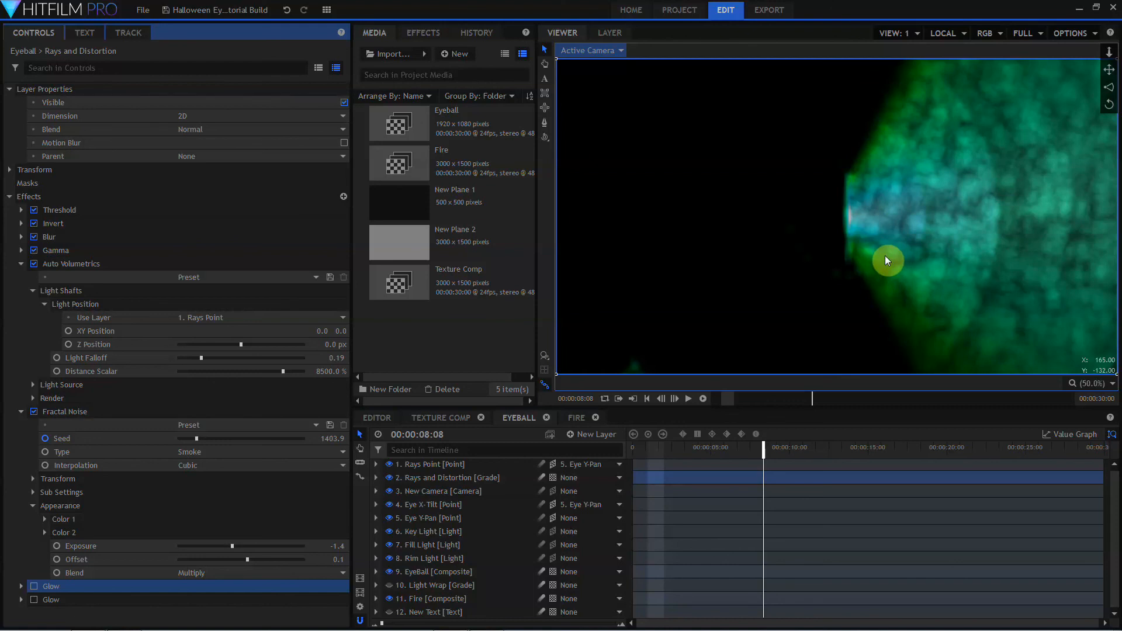
{"action": "left_click", "coordinate": [34, 586]}
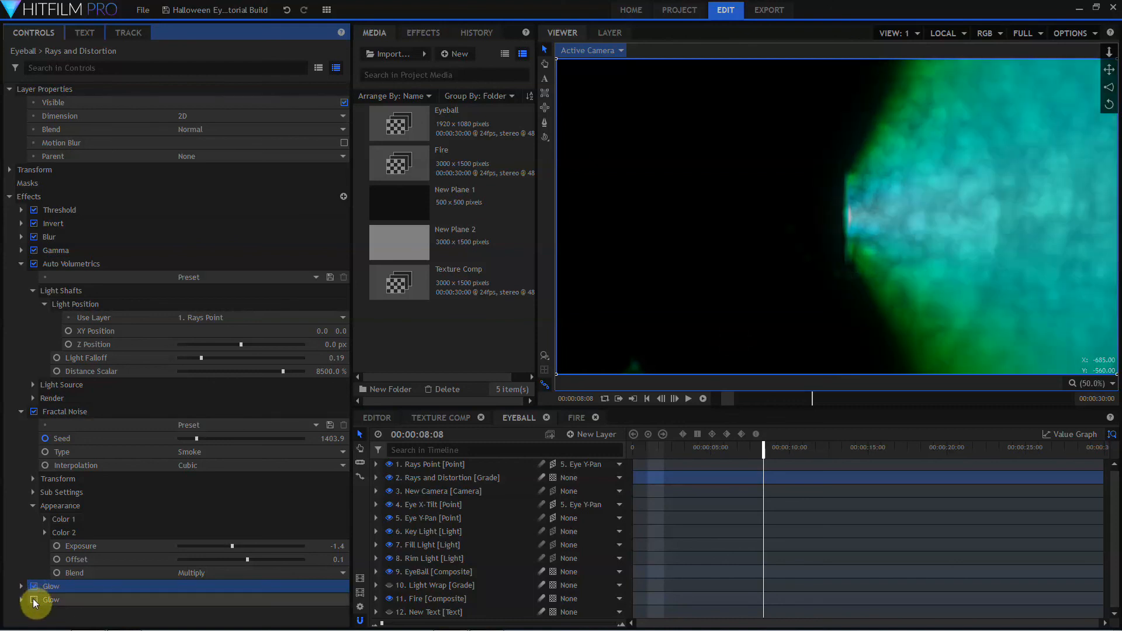
{"action": "left_click", "coordinate": [34, 600]}
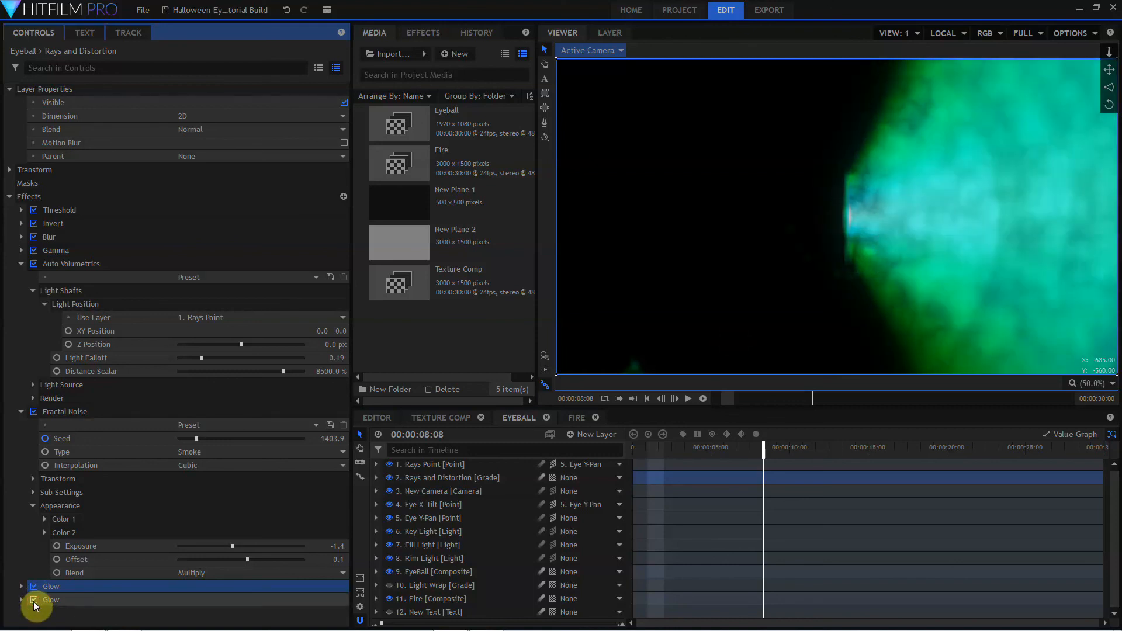
{"action": "left_click", "coordinate": [211, 136]}
{"action": "left_click", "coordinate": [201, 159]}
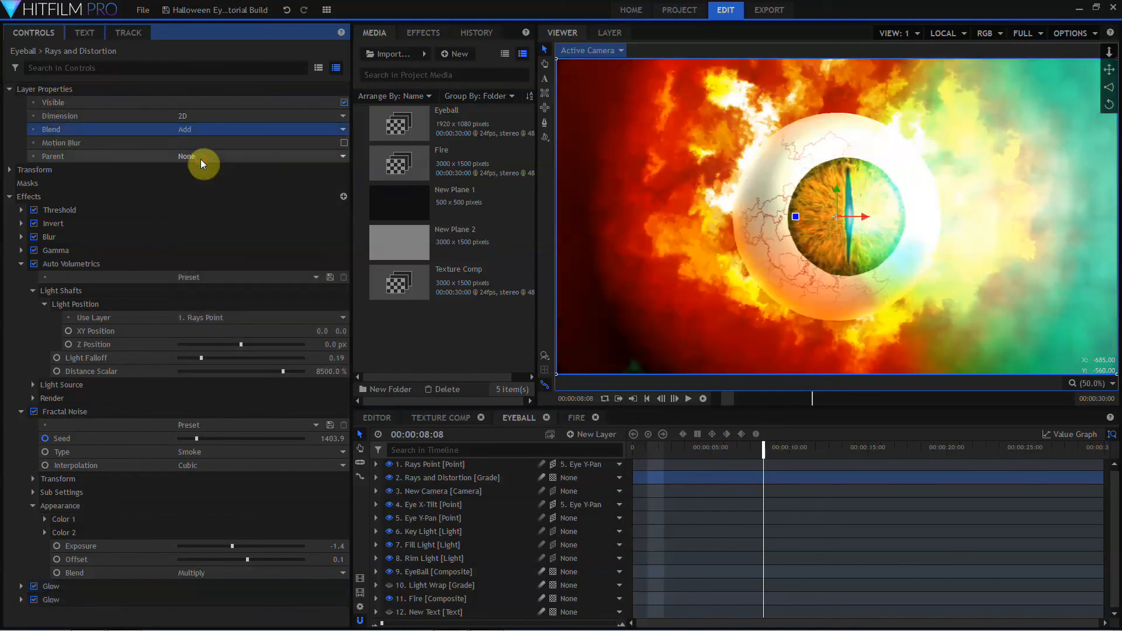